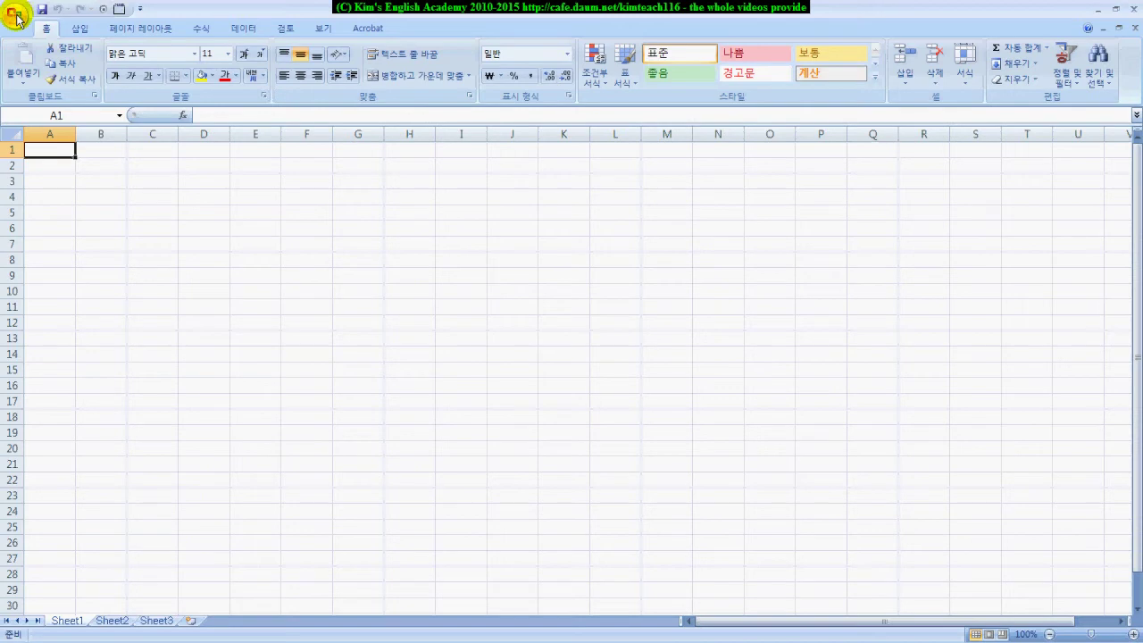
Start opening an existing workbook and browse to the 단계별학습 folder on local disk C:.
click(17, 17)
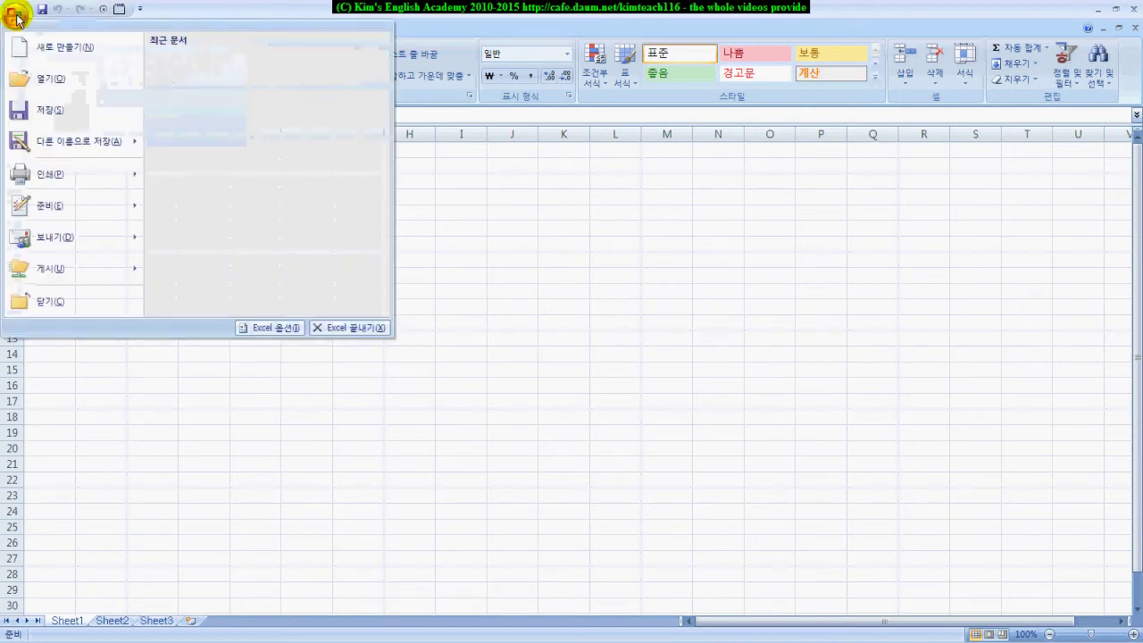
click(54, 78)
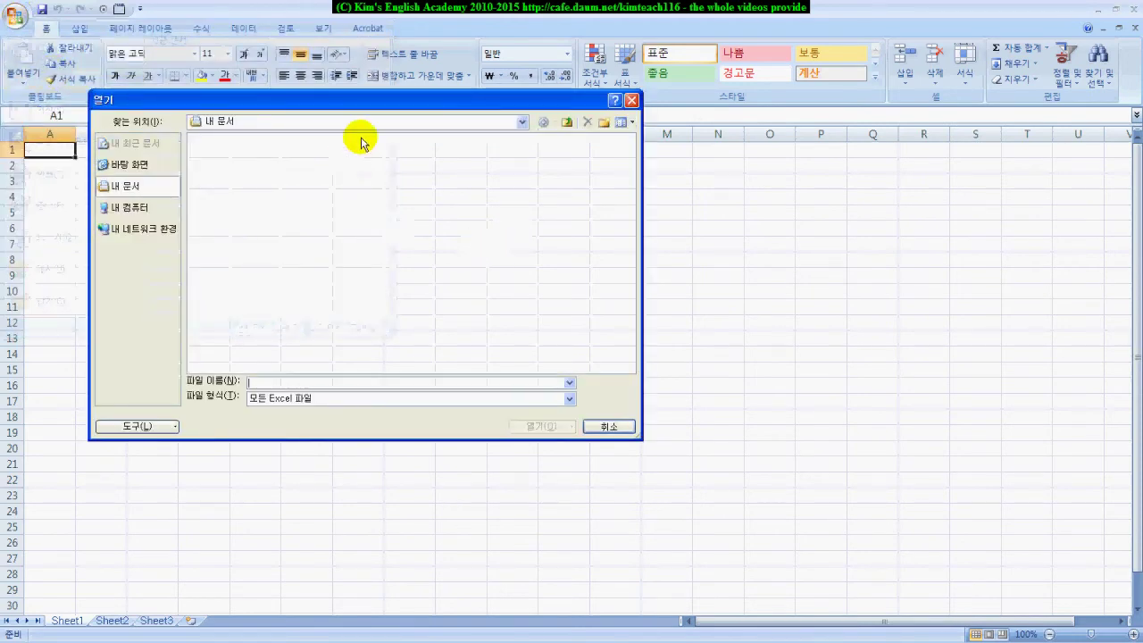
click(147, 209)
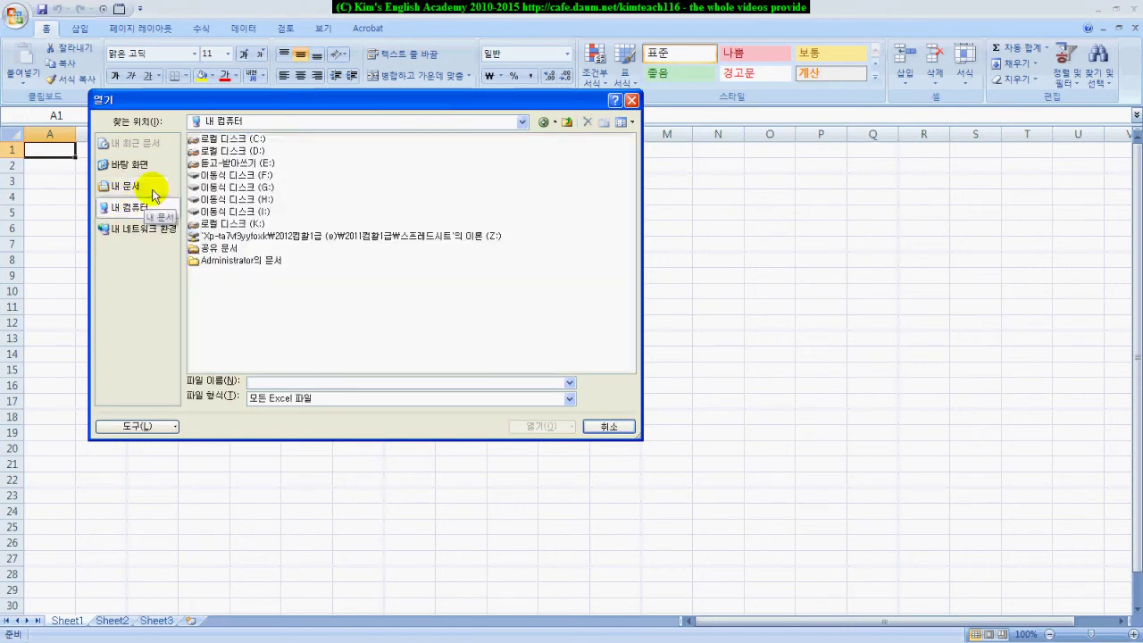
click(228, 141)
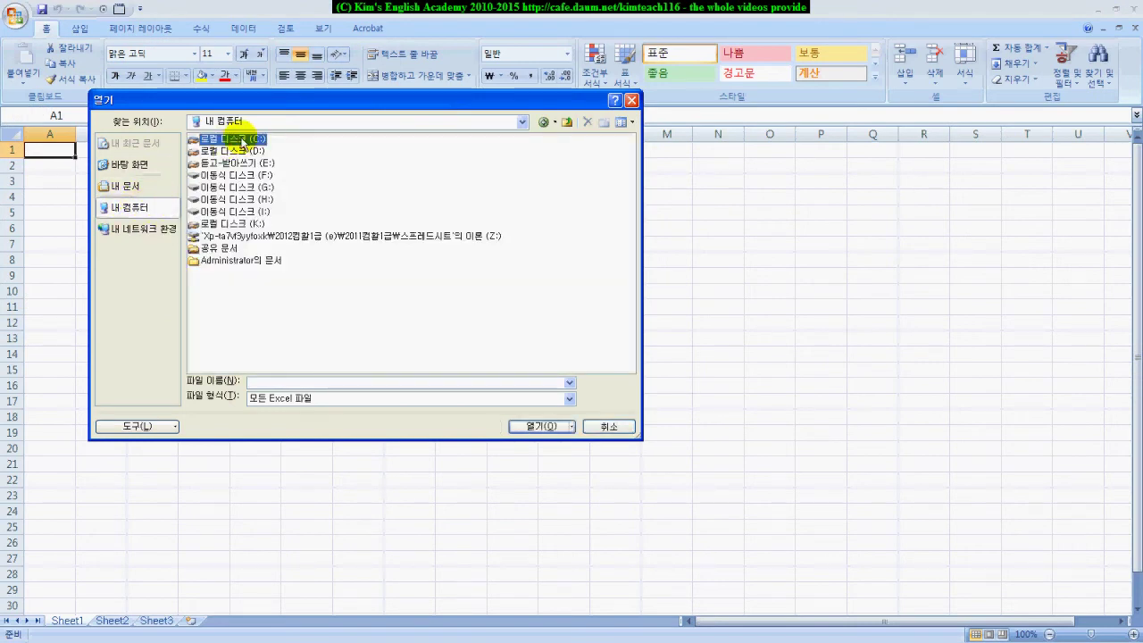
double_click(242, 141)
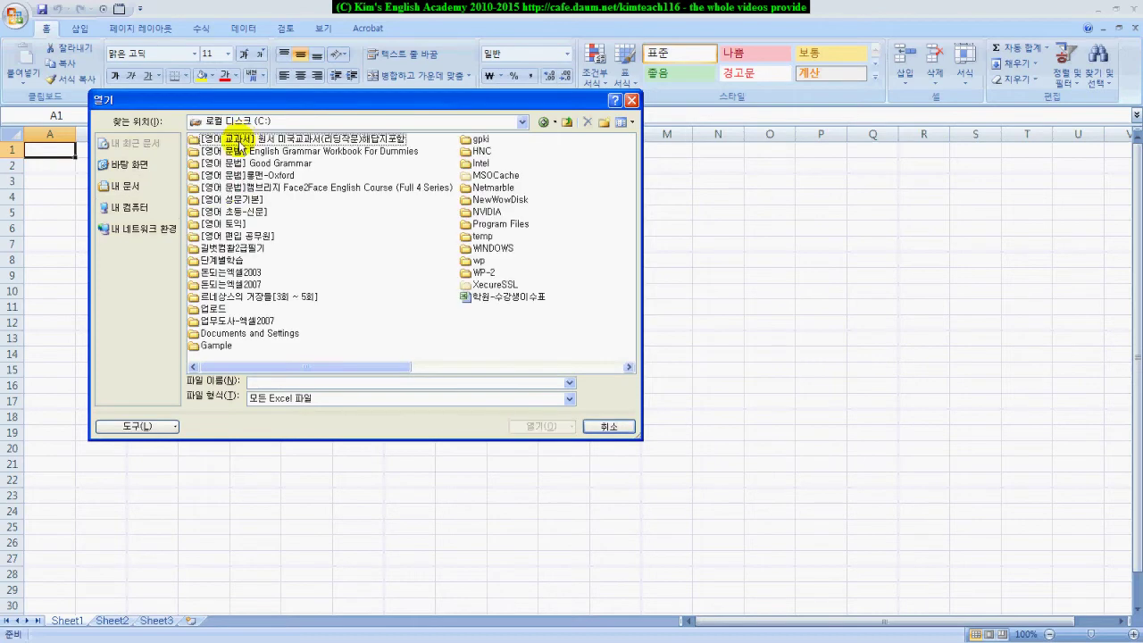
click(231, 260)
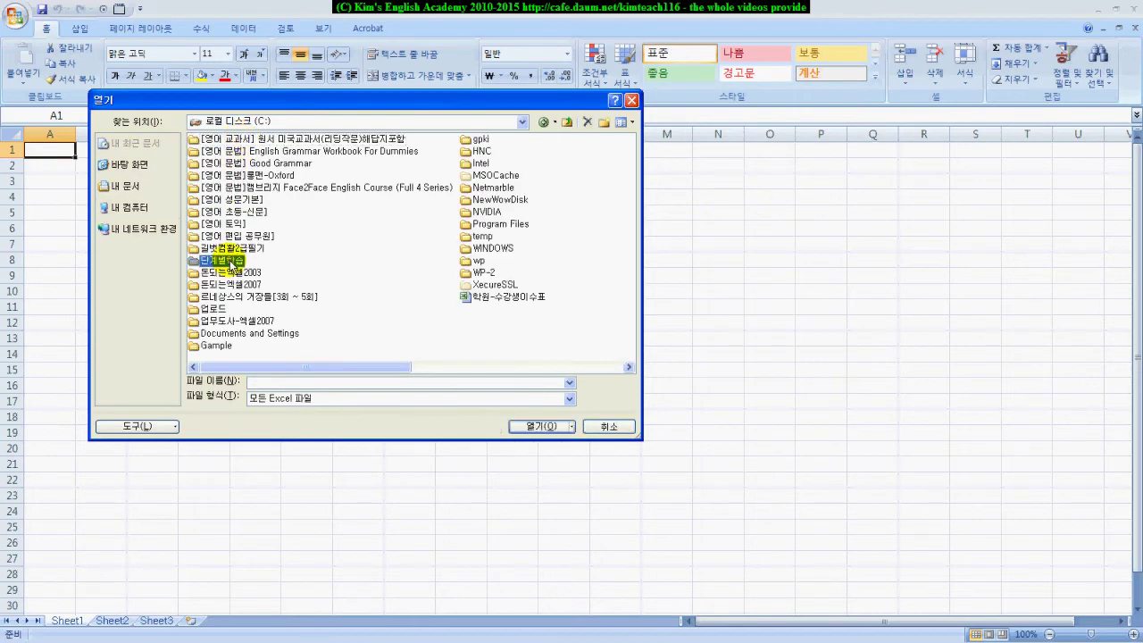
double_click(232, 259)
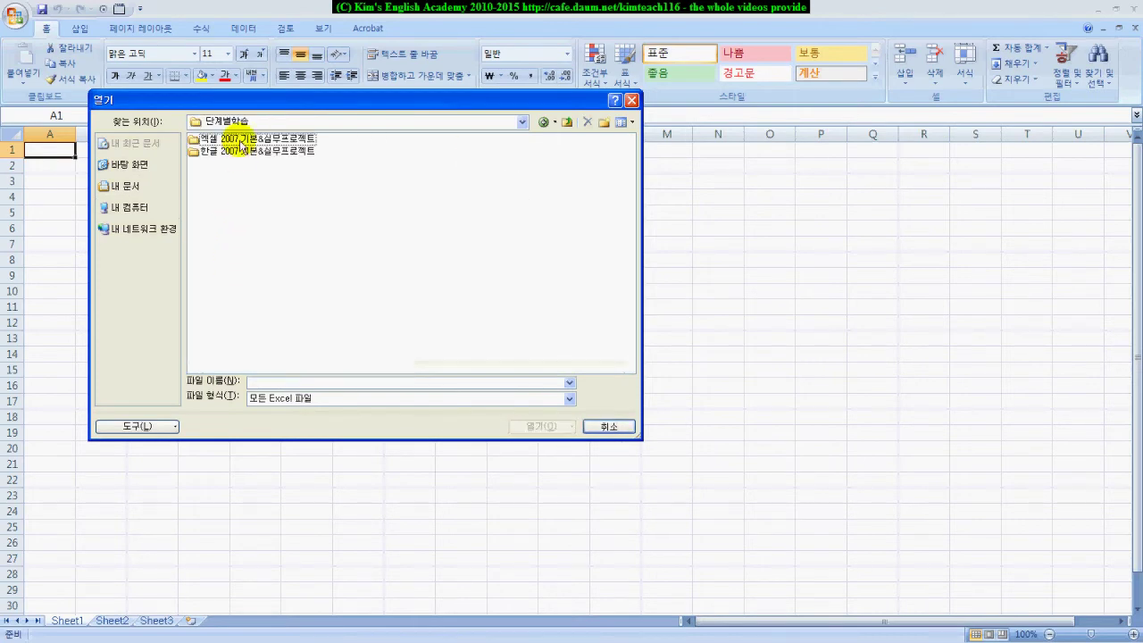
Open the Ch14 workbook from the 예제파일 folder inside 엑셀 2007 기본&실무프로젝트.
click(240, 140)
double_click(239, 141)
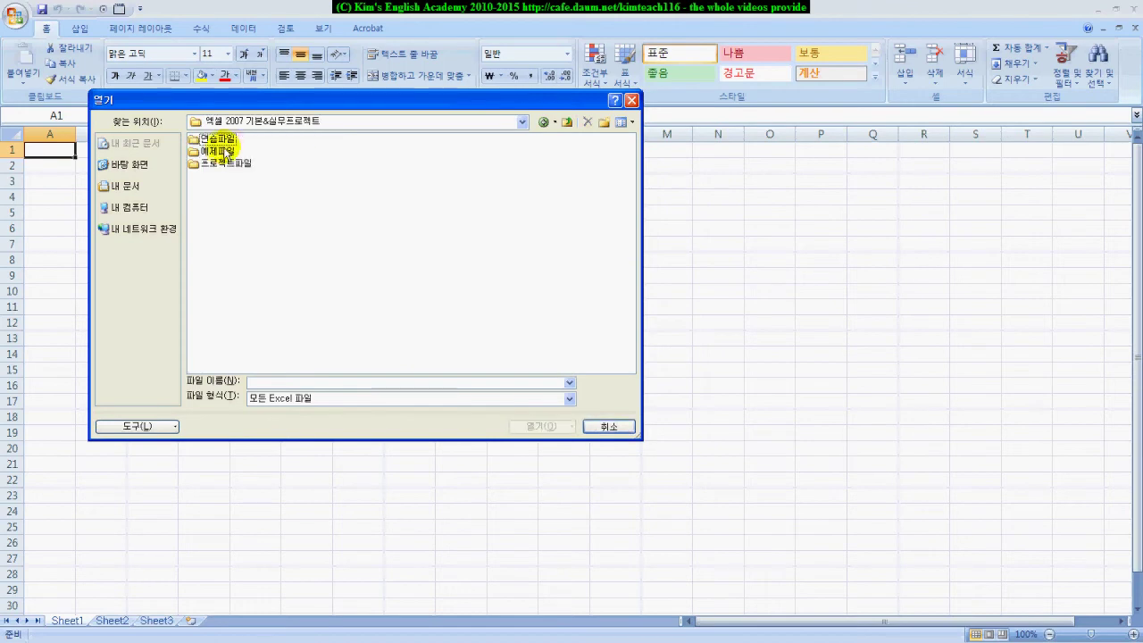
click(219, 150)
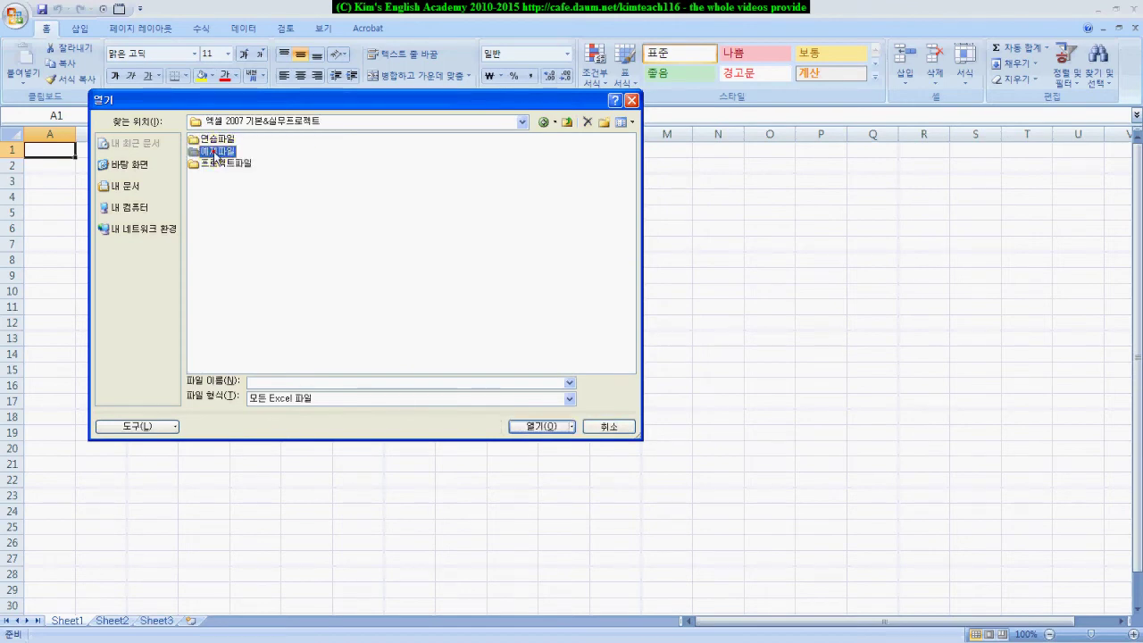
double_click(215, 152)
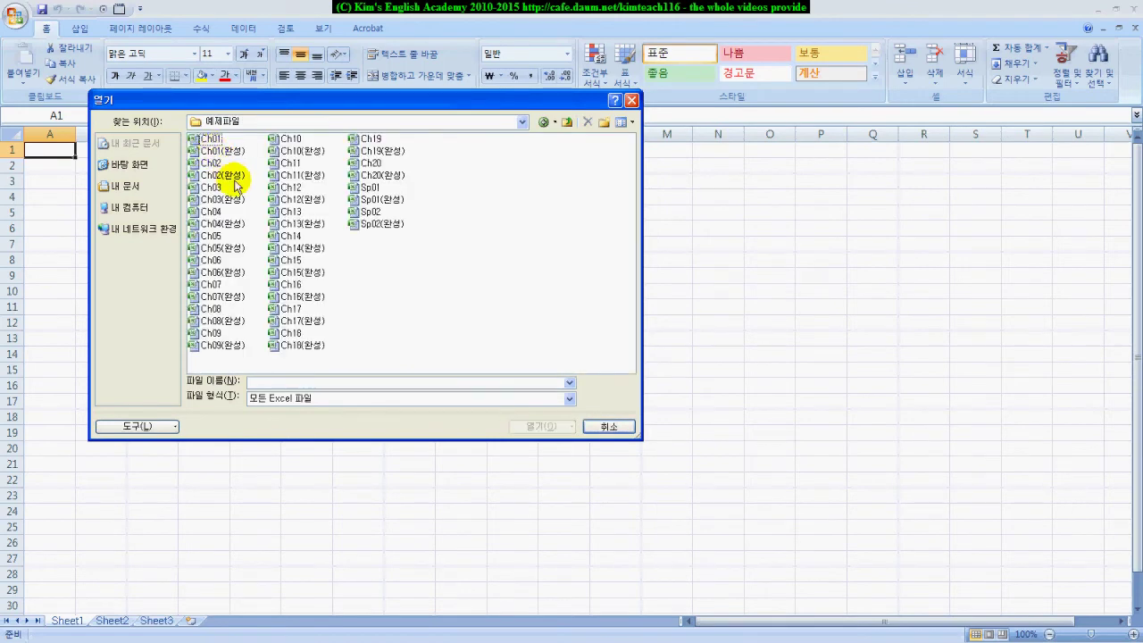
click(284, 235)
double_click(283, 235)
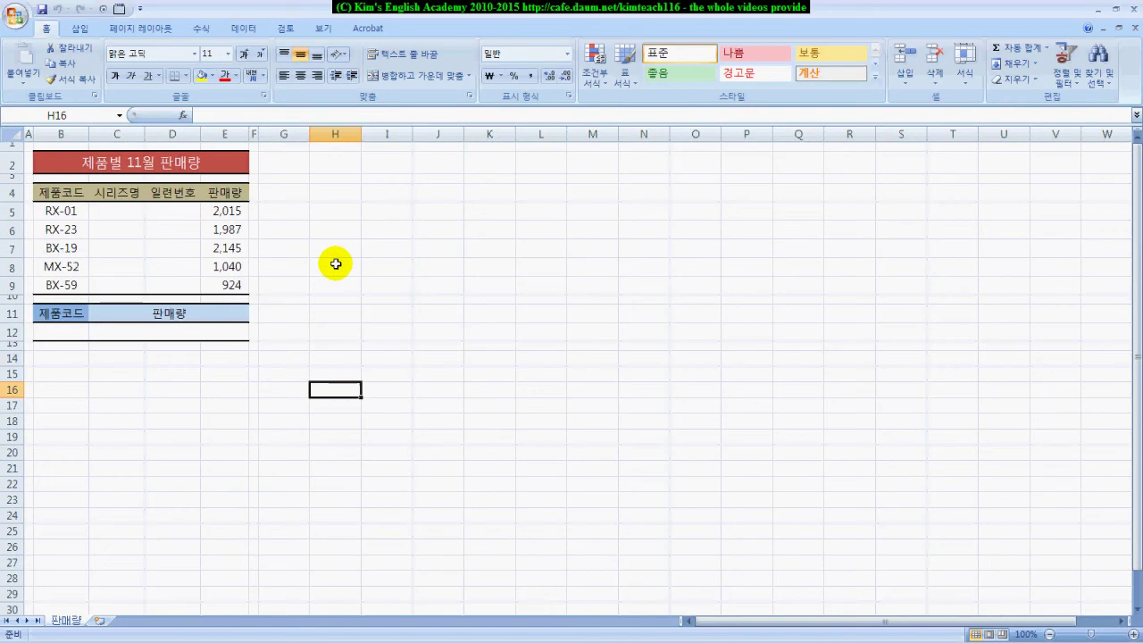
Zoom the 판매량 worksheet in to 190%.
scroll(335, 263, up, 5)
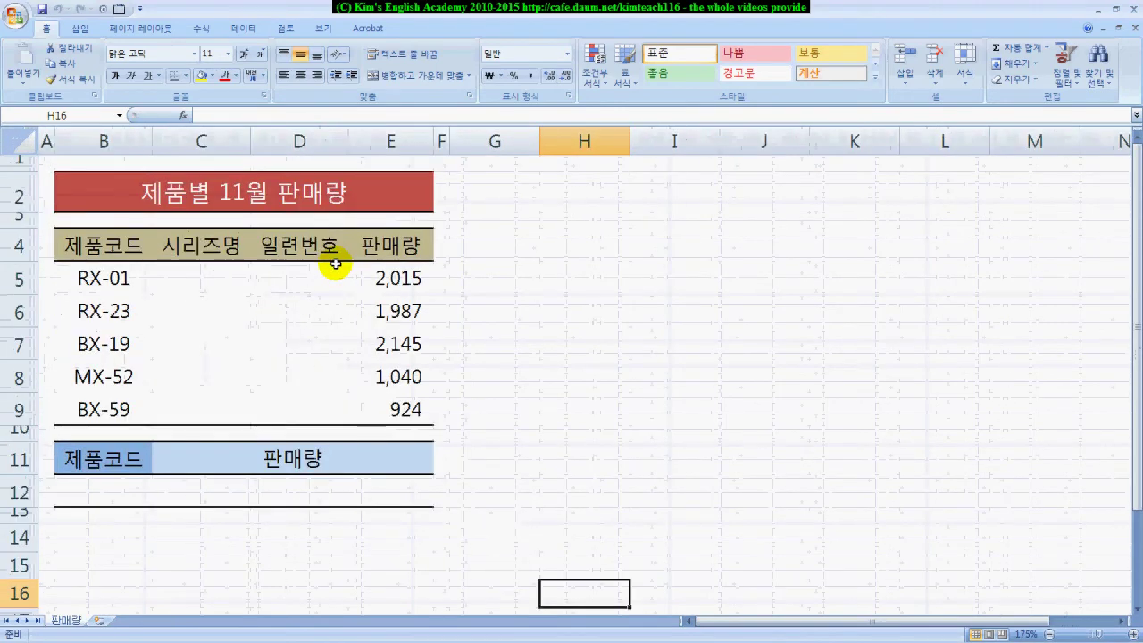
scroll(335, 262, up, 1)
scroll(335, 261, up, 1)
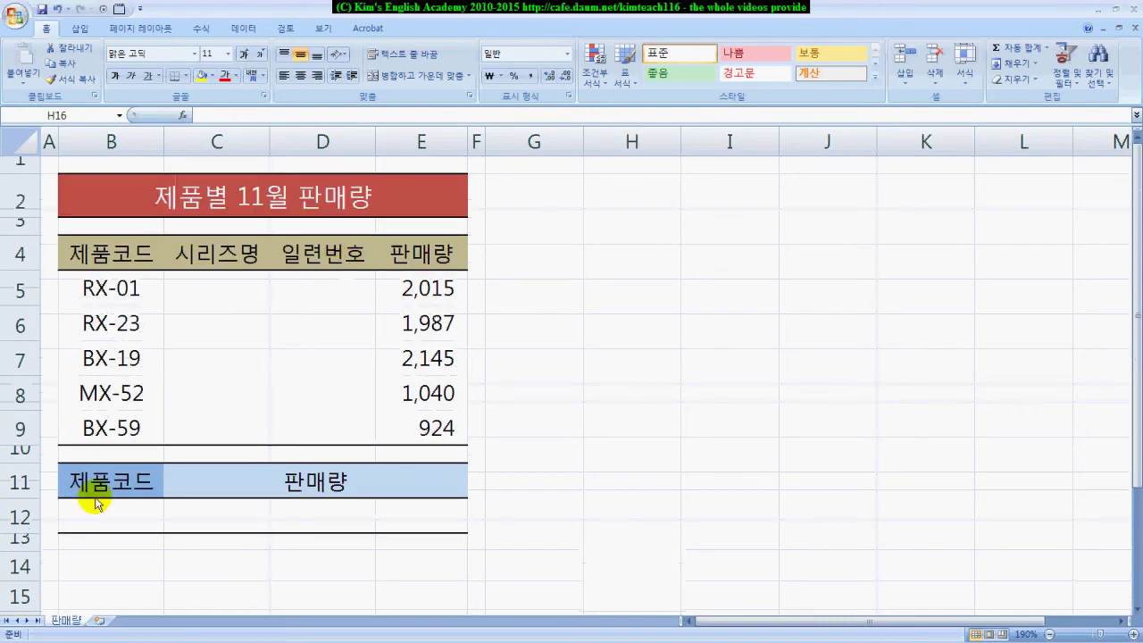
mouse_move(67, 498)
mouse_down()
mouse_move(163, 531)
mouse_move(461, 532)
mouse_up()
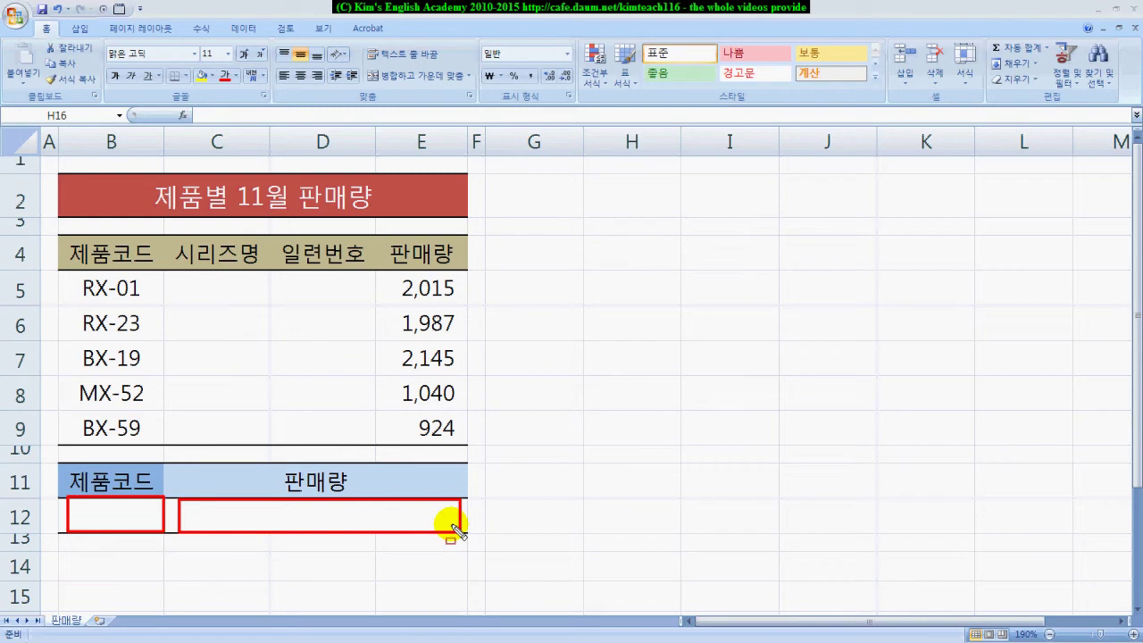
drag(170, 275, 270, 433)
drag(287, 275, 362, 437)
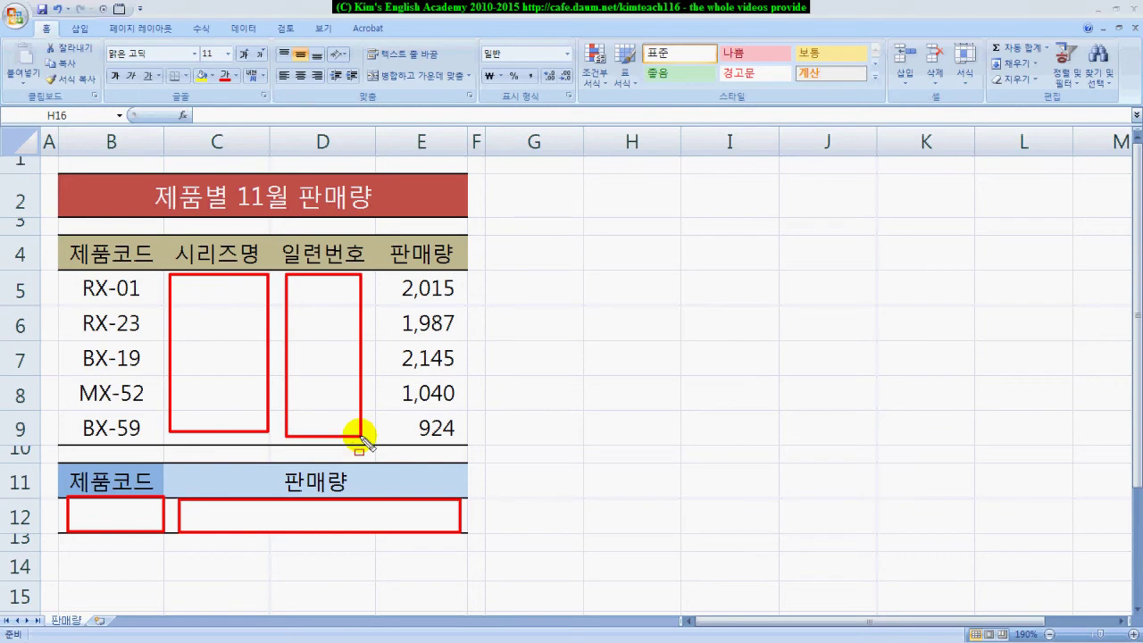
key(Escape)
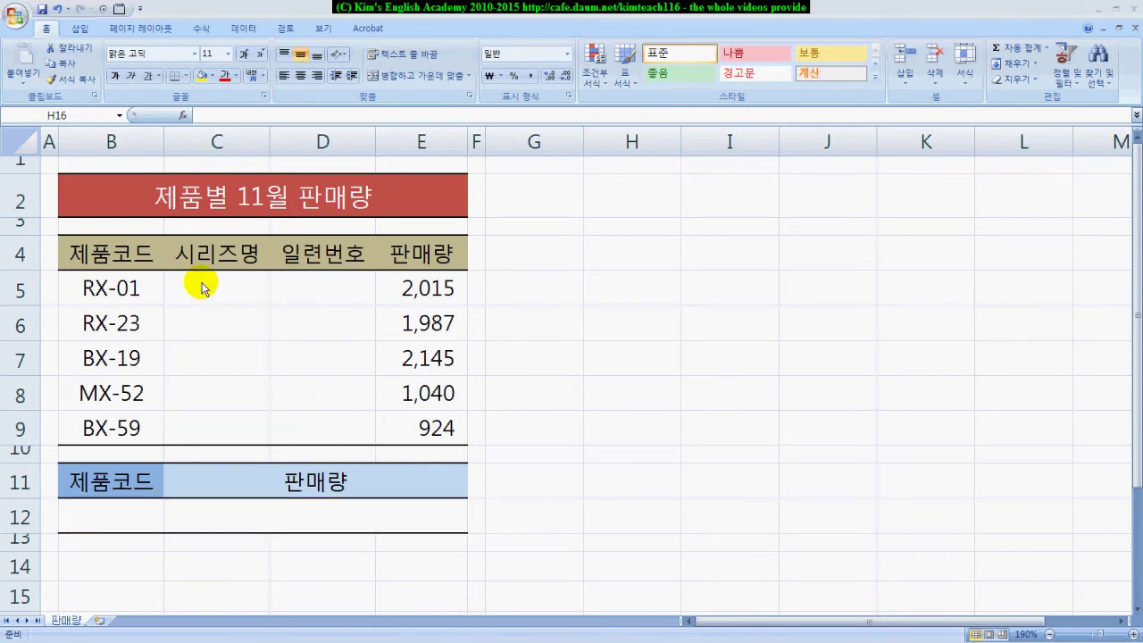
drag(166, 276, 264, 305)
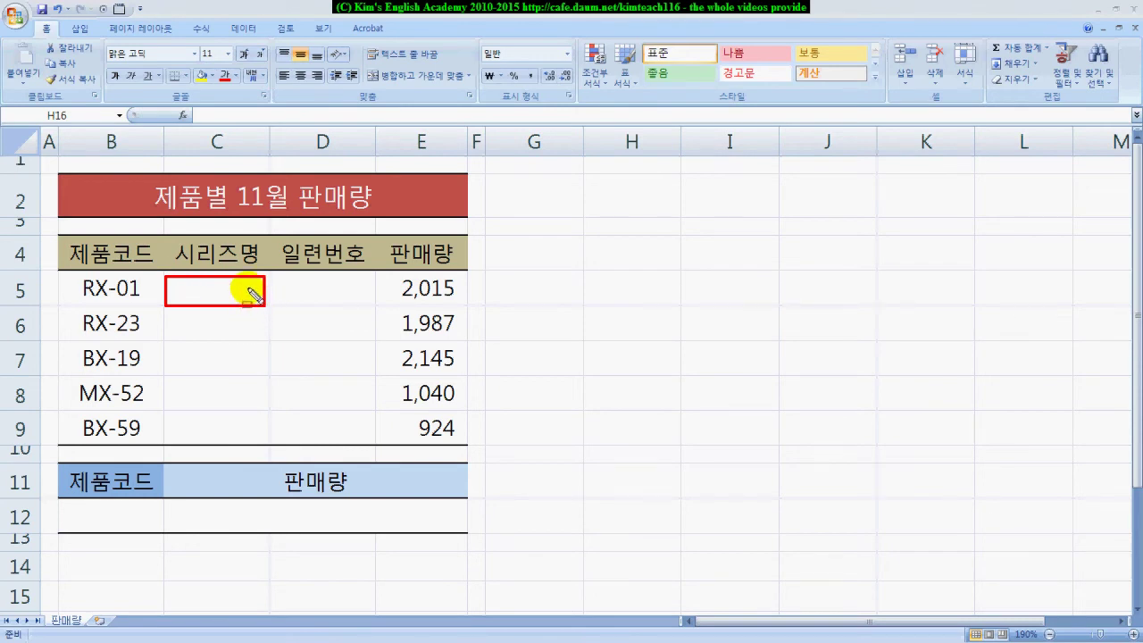
drag(80, 278, 110, 303)
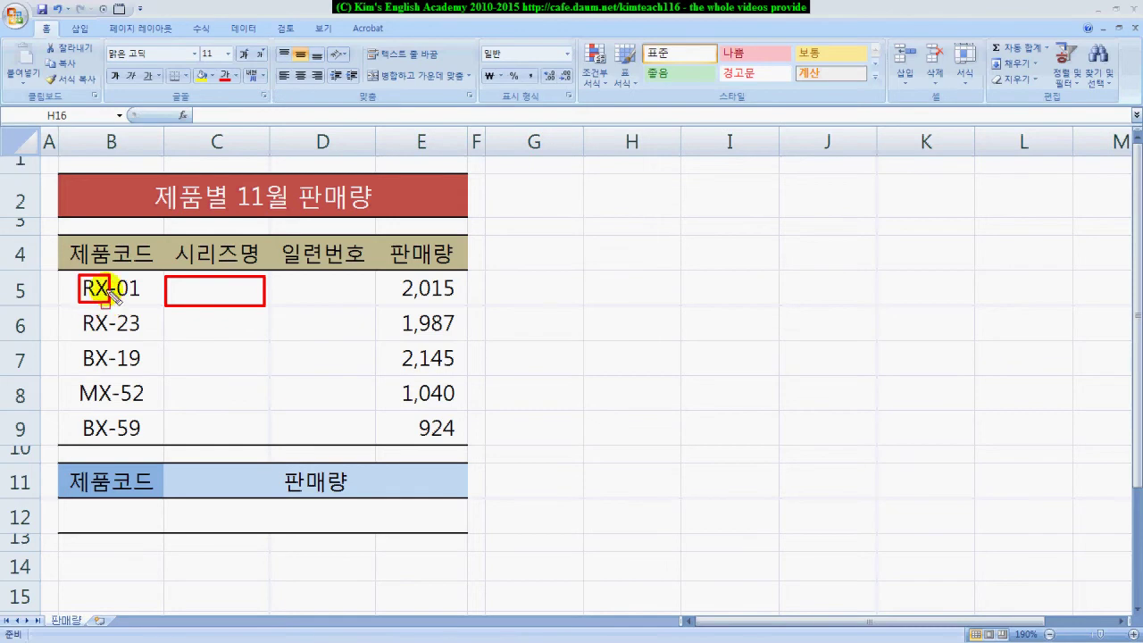
click(190, 293)
click(188, 290)
drag(187, 293, 205, 298)
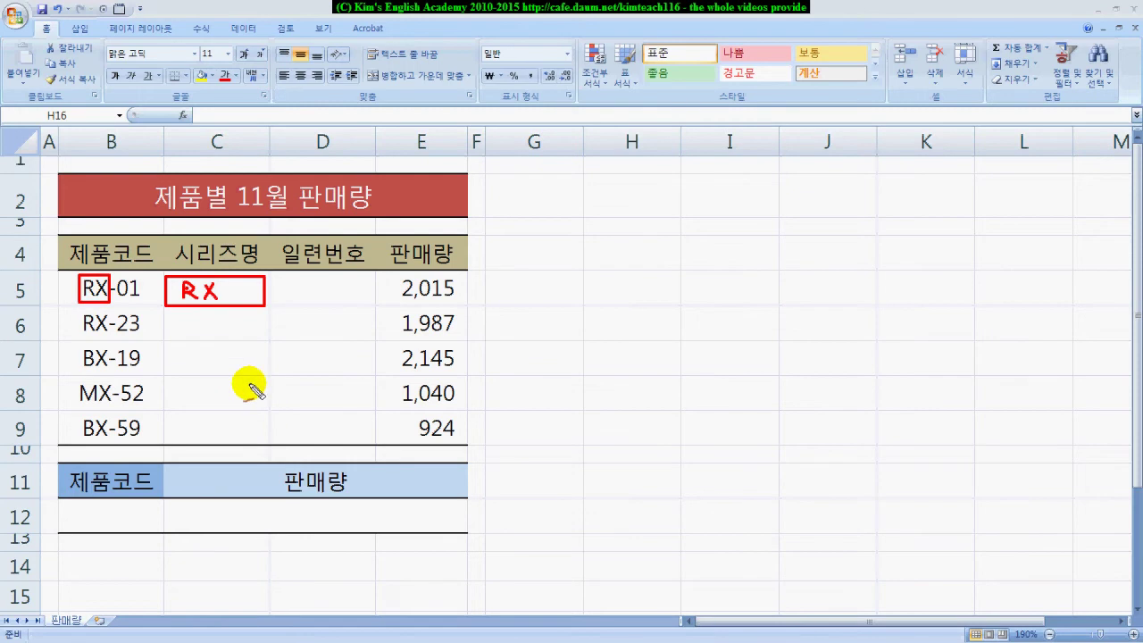
mouse_move(237, 358)
mouse_down()
mouse_move(255, 379)
mouse_move(301, 372)
mouse_move(305, 345)
mouse_move(291, 397)
mouse_move(314, 382)
mouse_move(317, 363)
mouse_up()
drag(235, 393, 324, 393)
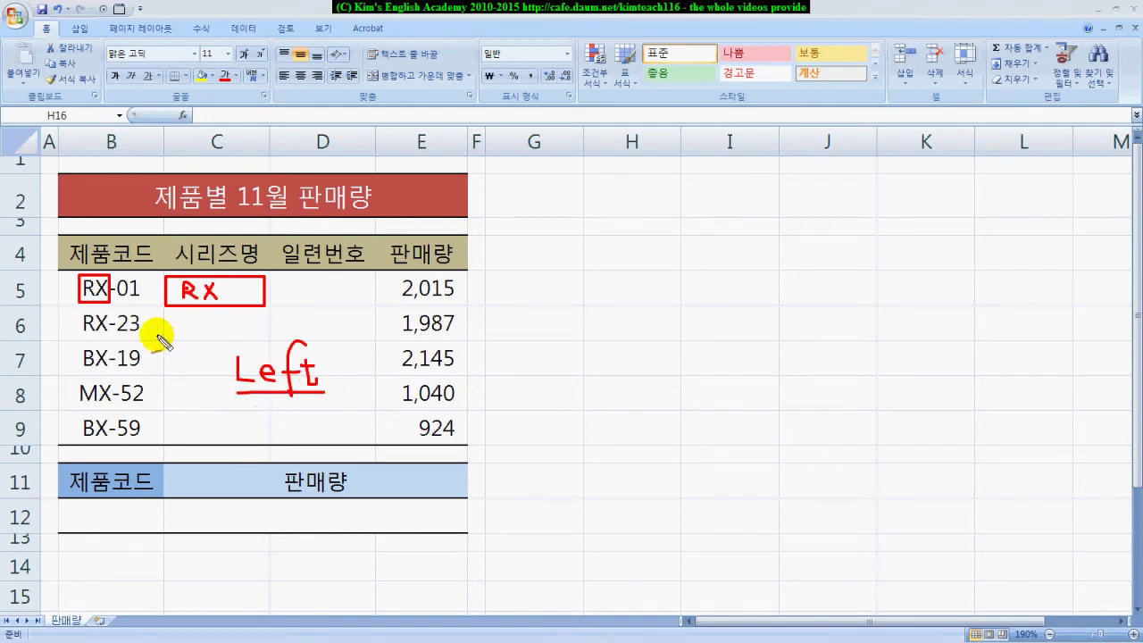
key(Escape)
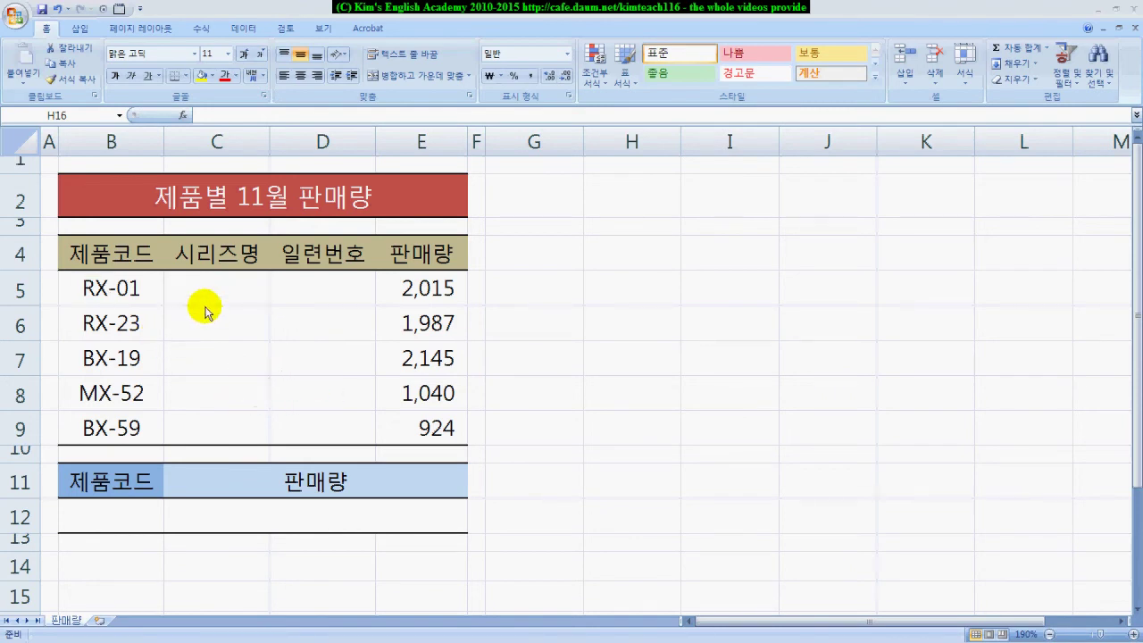
Start a LEFT formula in cell C5 under 시리즈명, with product code cell B5 as its text argument.
click(205, 288)
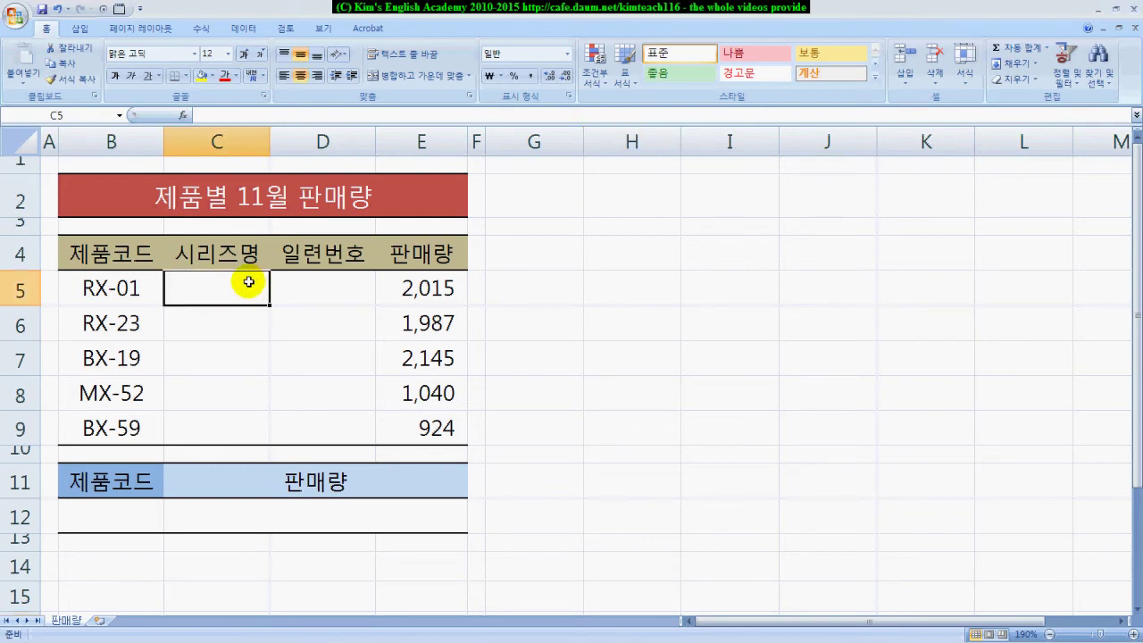
text(=l)
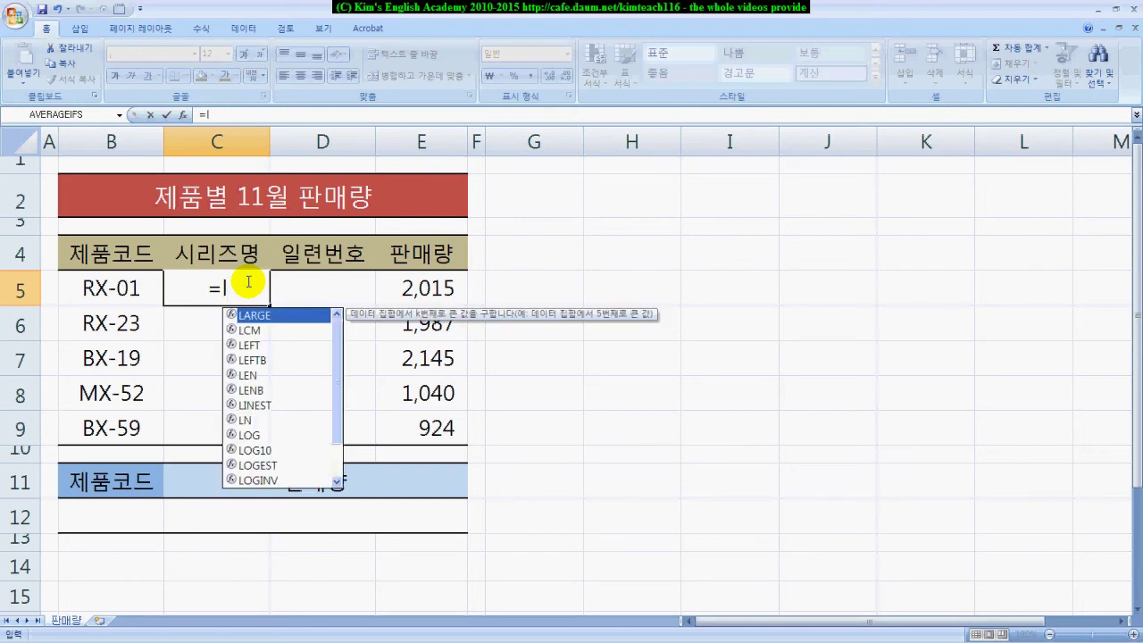
click(250, 345)
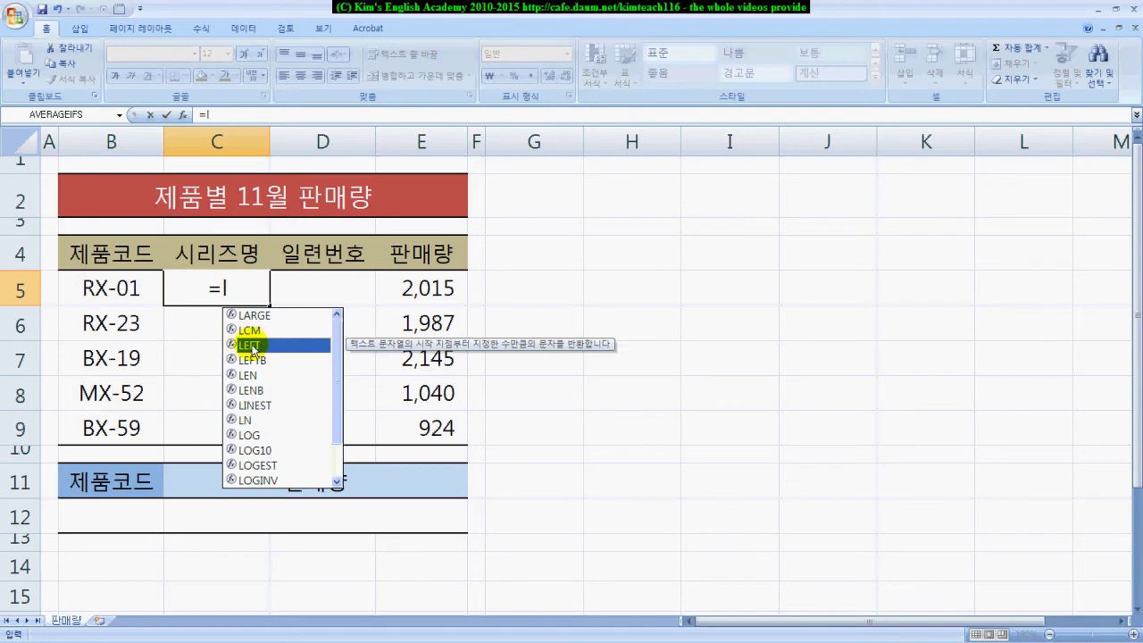
double_click(259, 348)
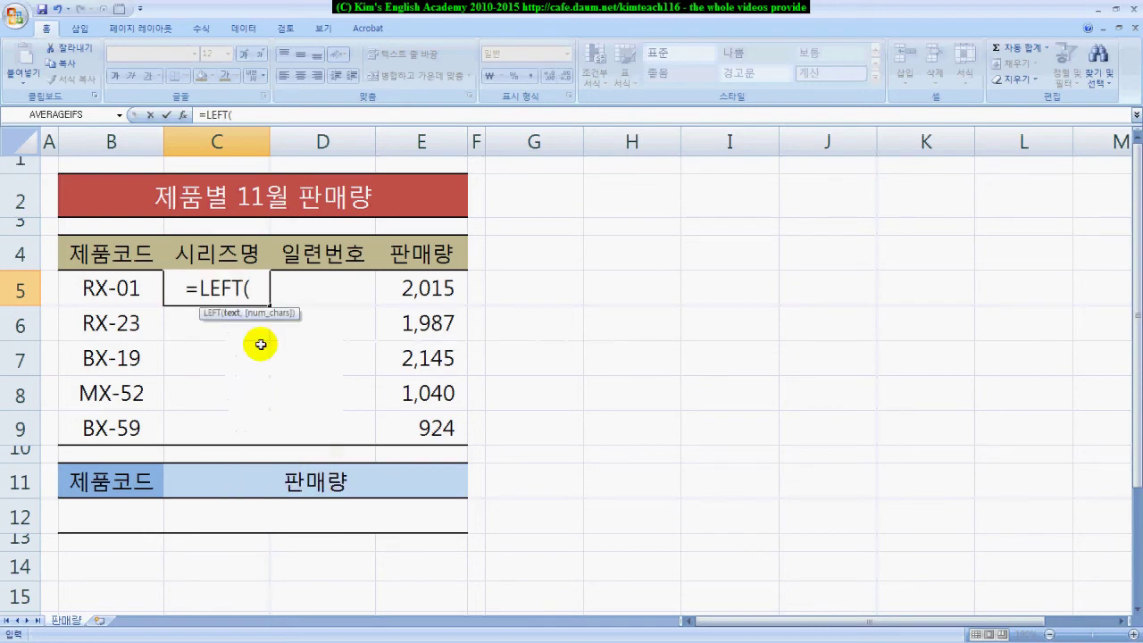
click(107, 286)
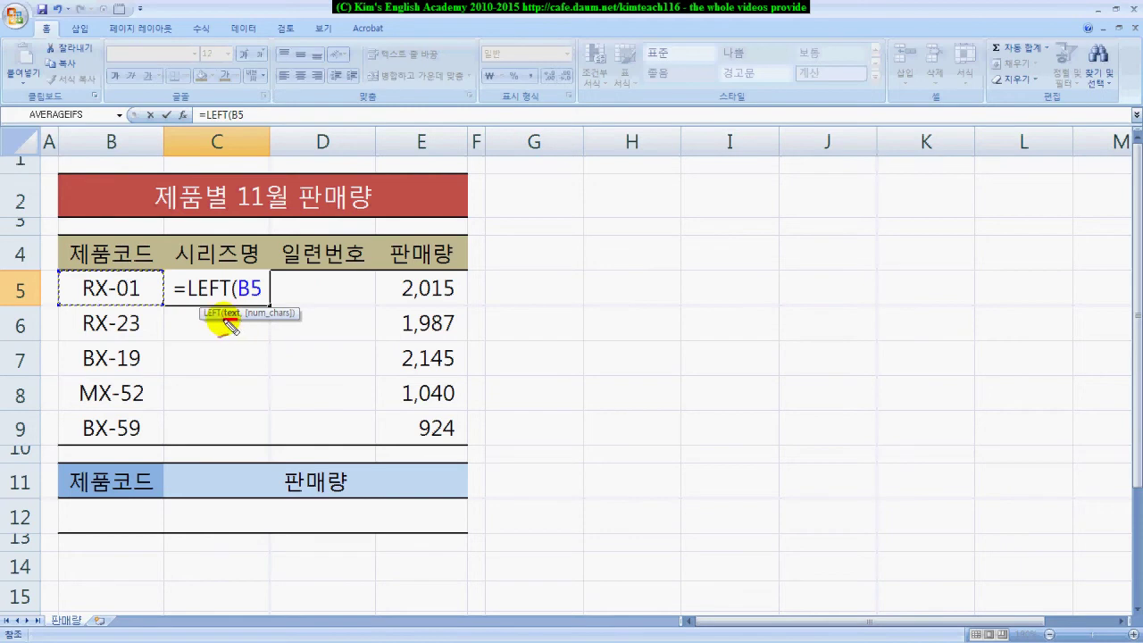
drag(77, 302, 152, 304)
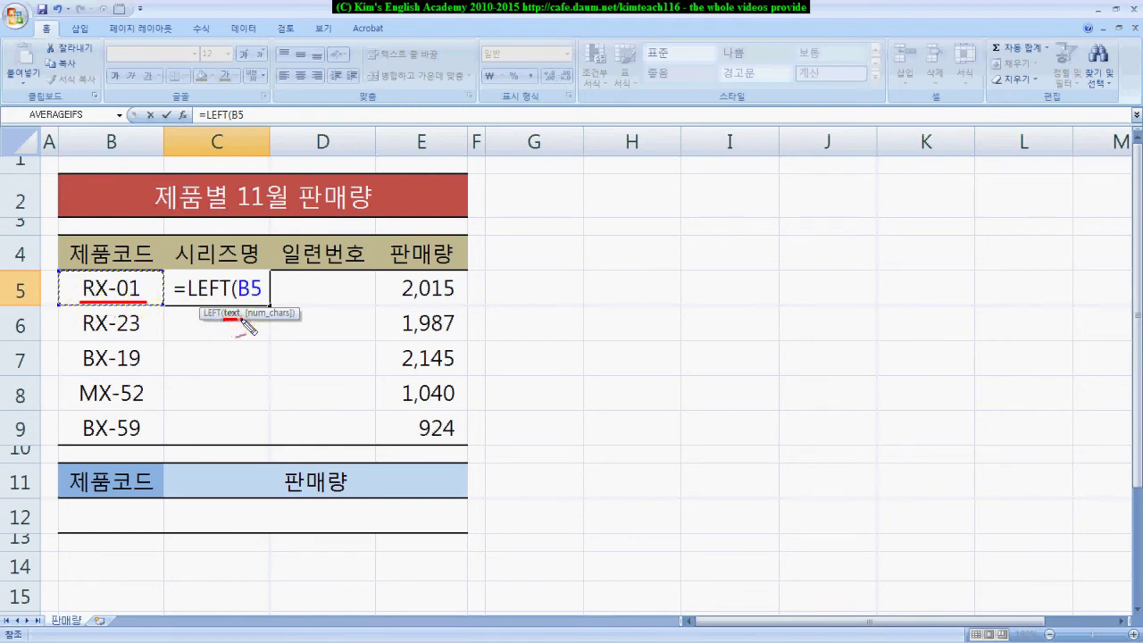
mouse_move(266, 288)
mouse_down()
mouse_move(261, 300)
mouse_move(295, 318)
mouse_up()
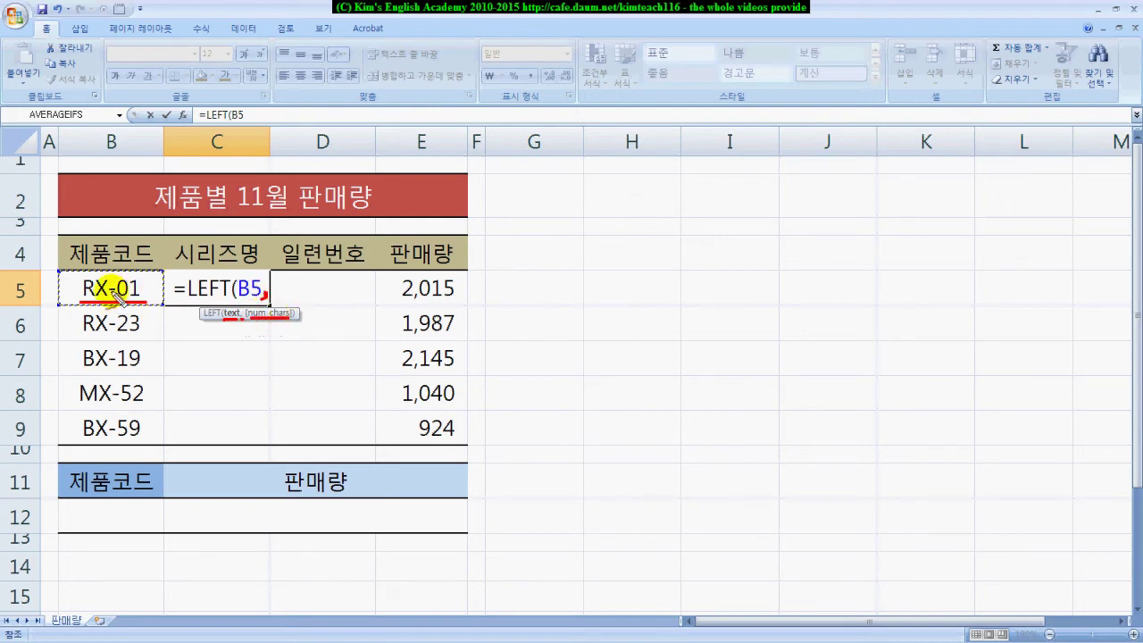
click(85, 271)
drag(90, 291, 96, 274)
drag(276, 286, 282, 296)
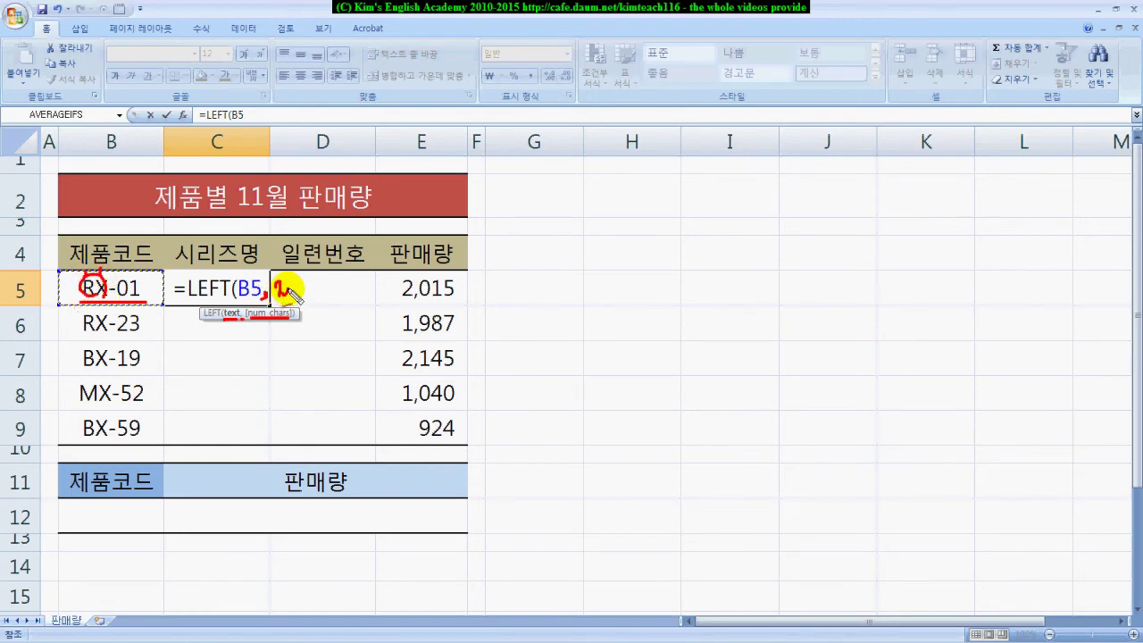
key(Escape)
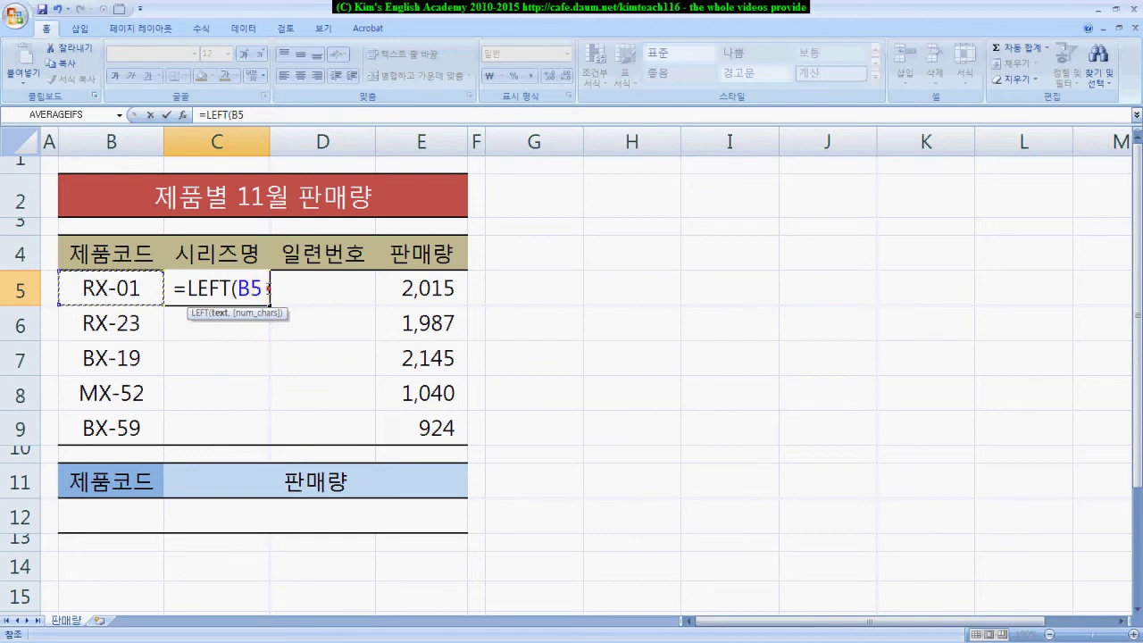
Complete the LEFT formula in C5 with a character count of 2 and fill it down through C9.
text(,2)
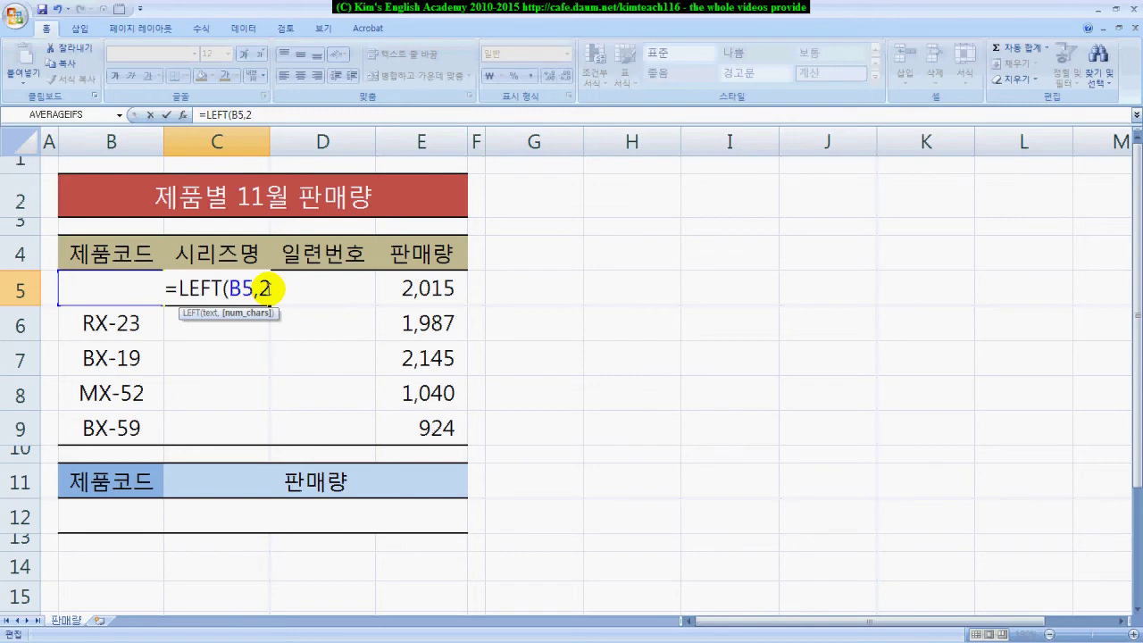
key(Return)
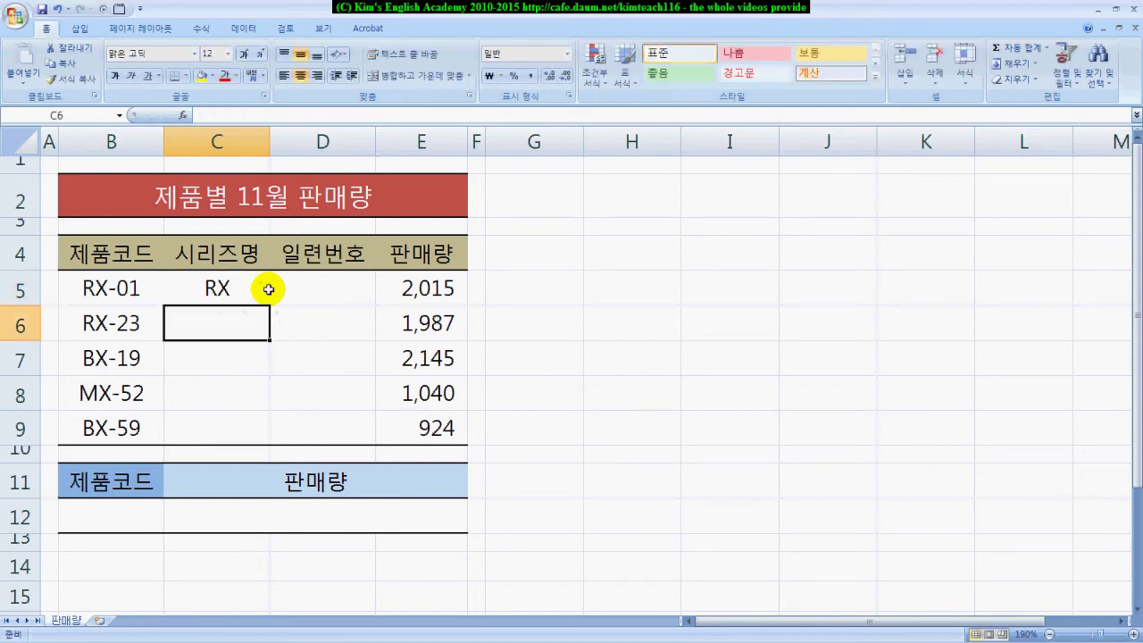
click(245, 288)
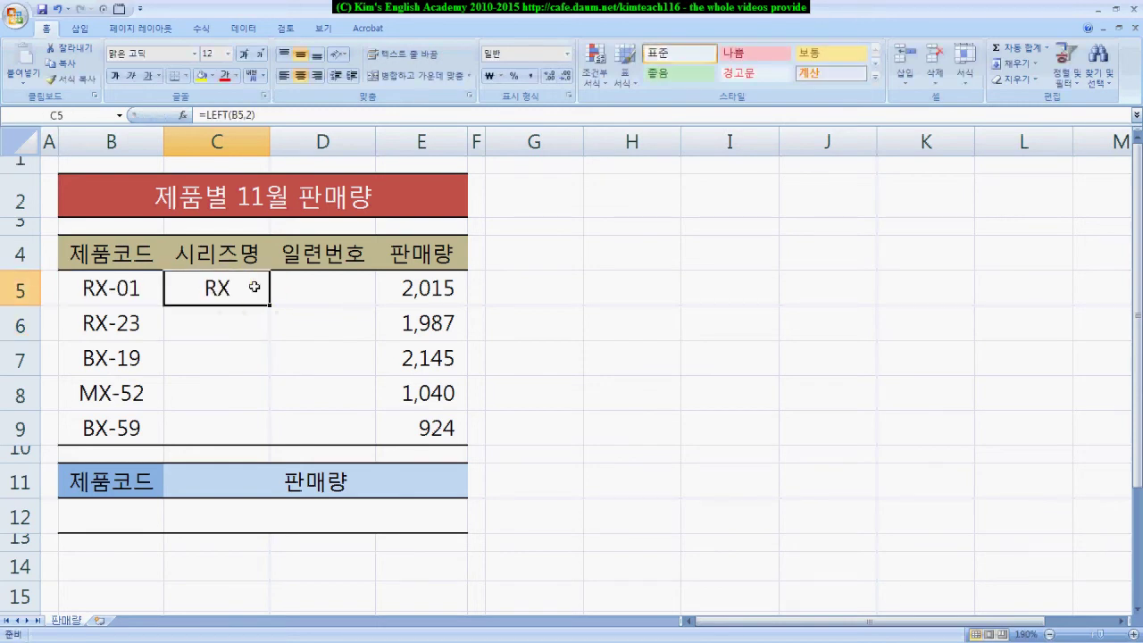
drag(269, 305, 268, 429)
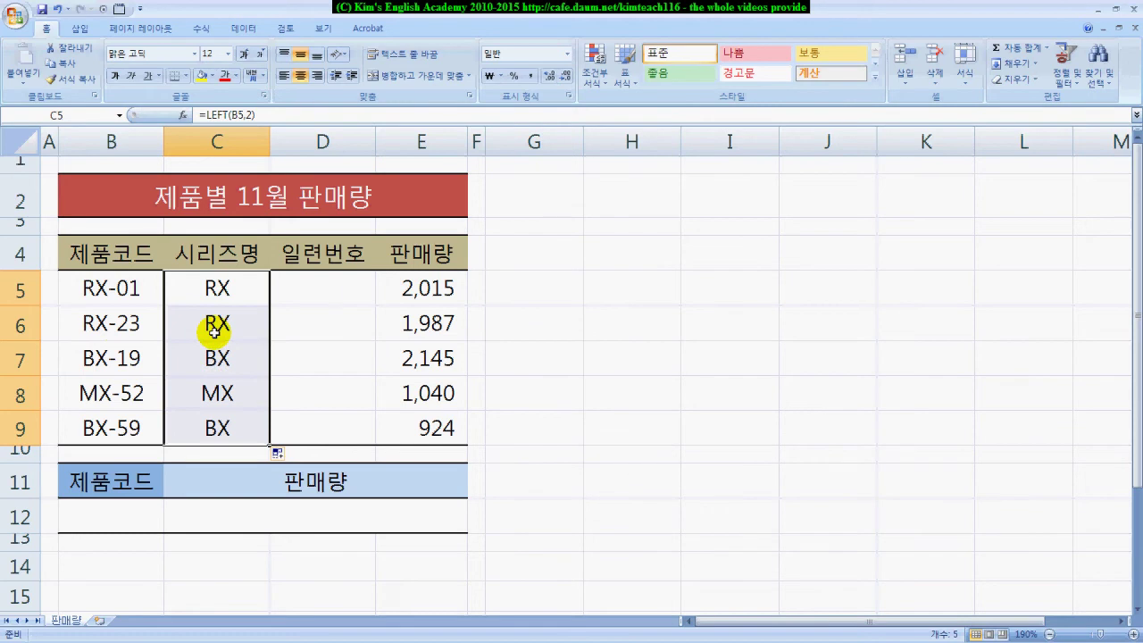
Select cell D5, the first empty cell under 일련번호.
click(334, 285)
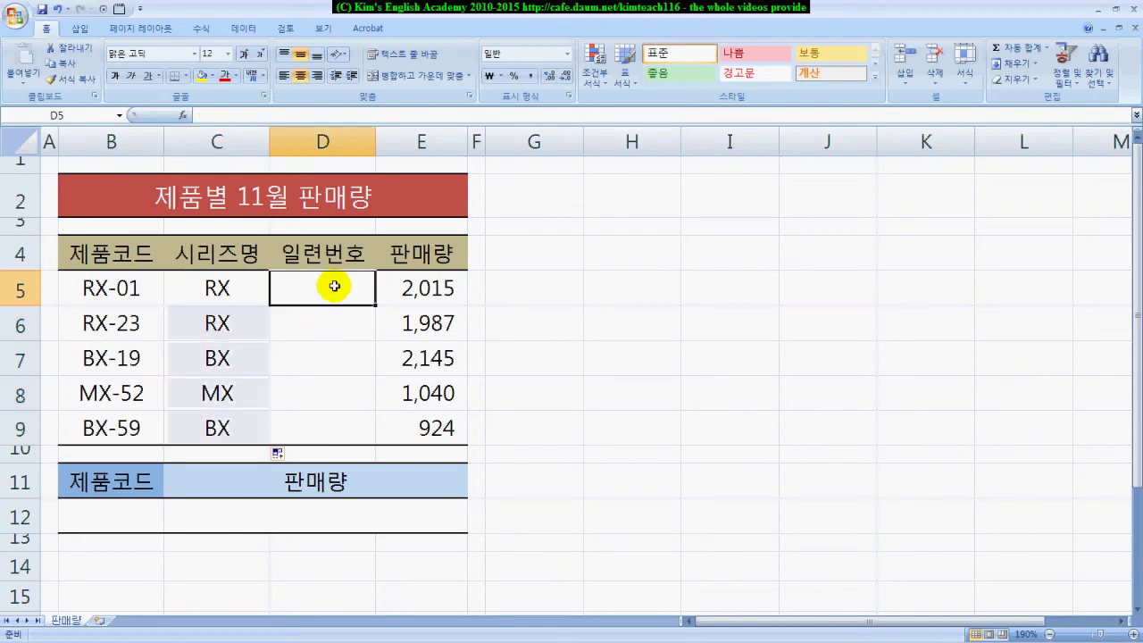
mouse_move(273, 272)
mouse_down()
mouse_move(355, 313)
mouse_move(375, 304)
mouse_up()
mouse_move(70, 274)
mouse_down()
mouse_move(133, 309)
mouse_move(153, 305)
mouse_up()
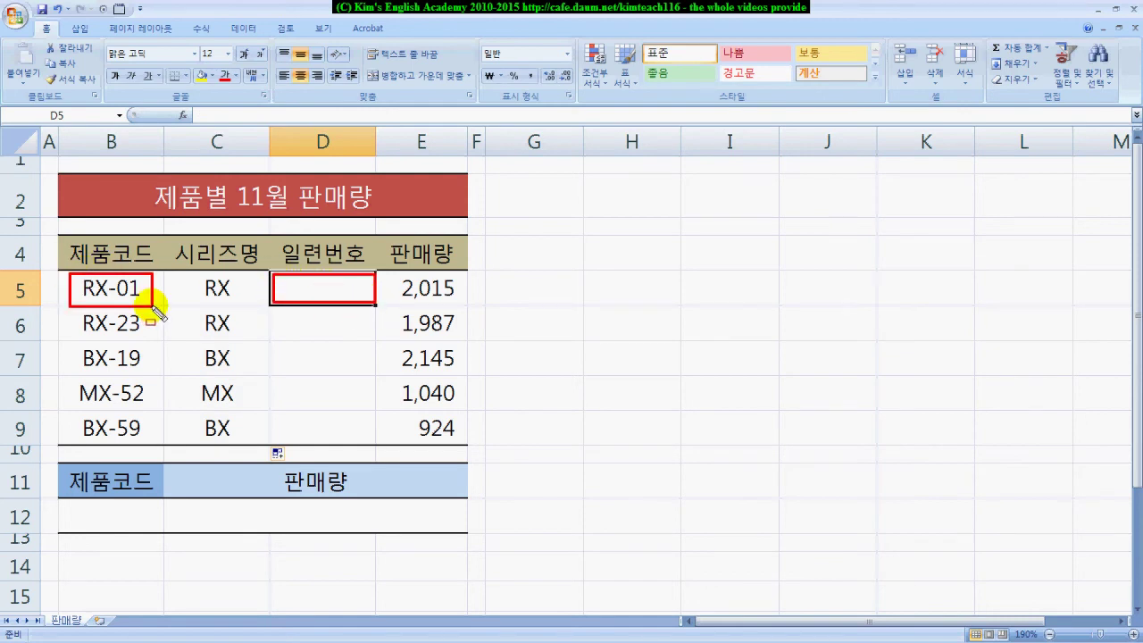
key(g)
mouse_move(80, 282)
mouse_down()
mouse_move(89, 301)
mouse_move(134, 293)
mouse_move(145, 303)
mouse_up()
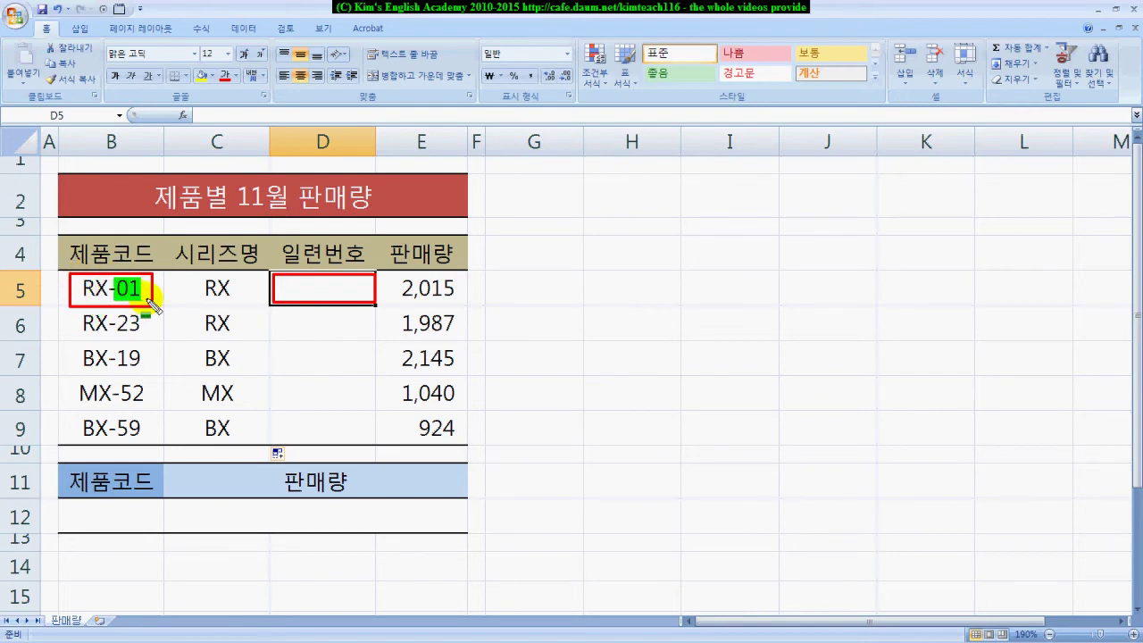
mouse_move(488, 318)
mouse_down()
mouse_move(489, 361)
mouse_move(500, 331)
mouse_move(517, 330)
mouse_move(543, 365)
mouse_move(543, 311)
mouse_move(582, 341)
mouse_up()
drag(570, 332, 592, 327)
drag(488, 364, 628, 351)
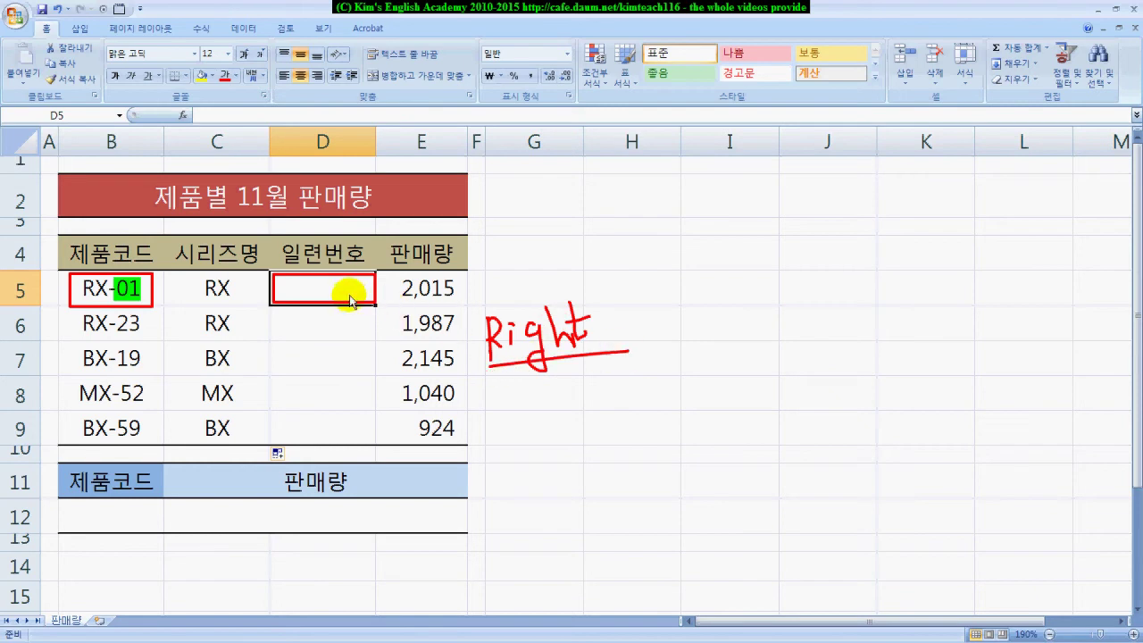
key(Escape)
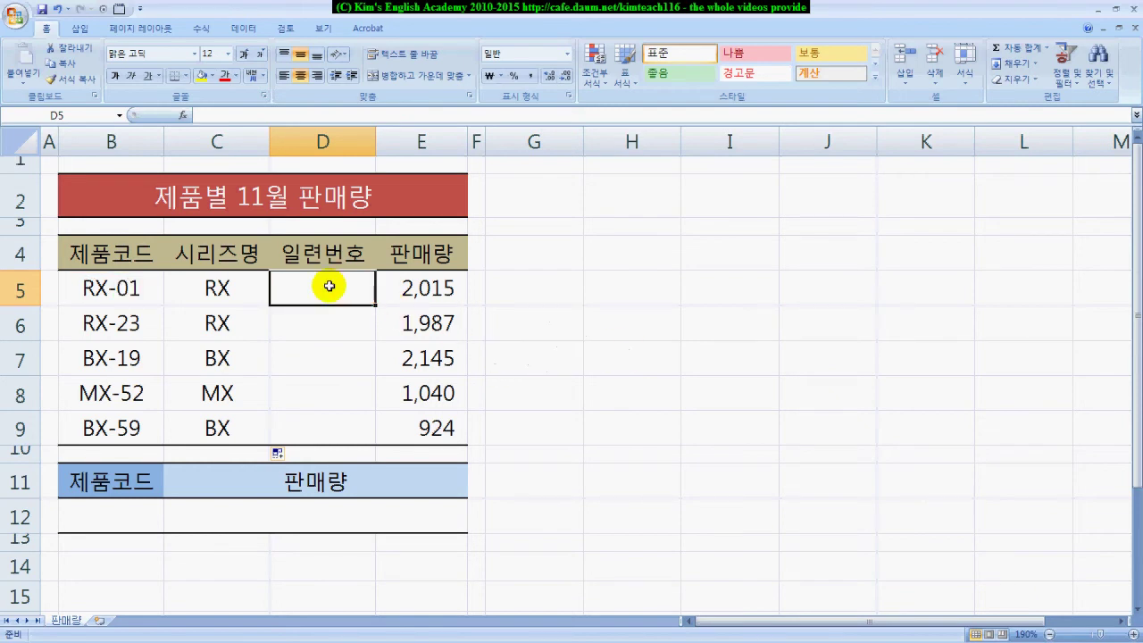
Start a RIGHT formula in cell D5 under 일련번호, with product code cell B5 as its text argument.
text(=)
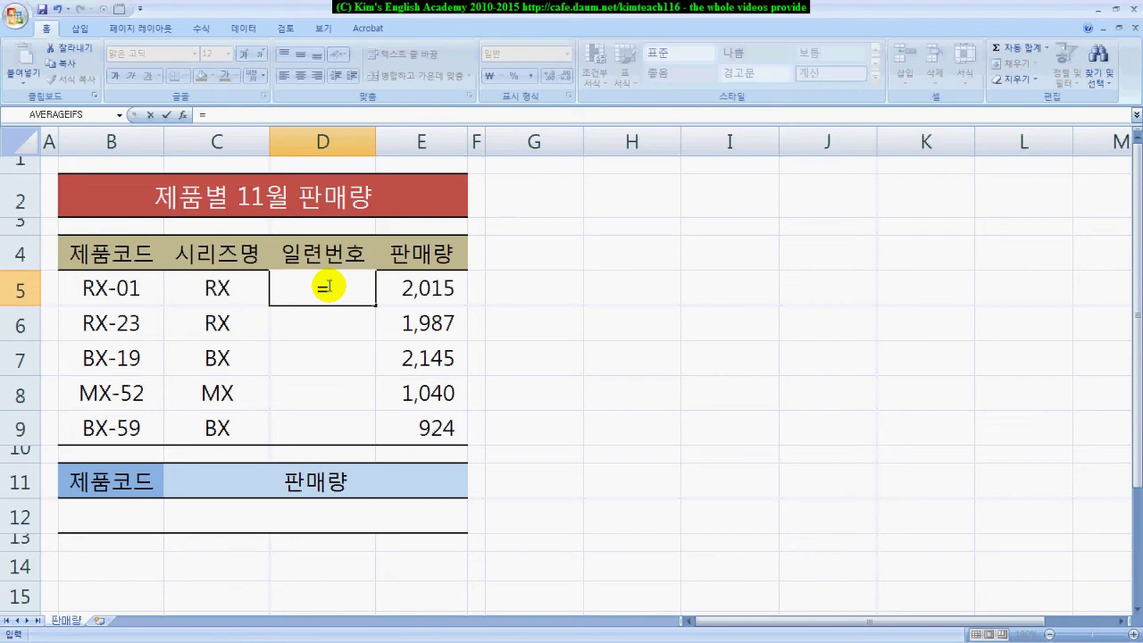
text(r)
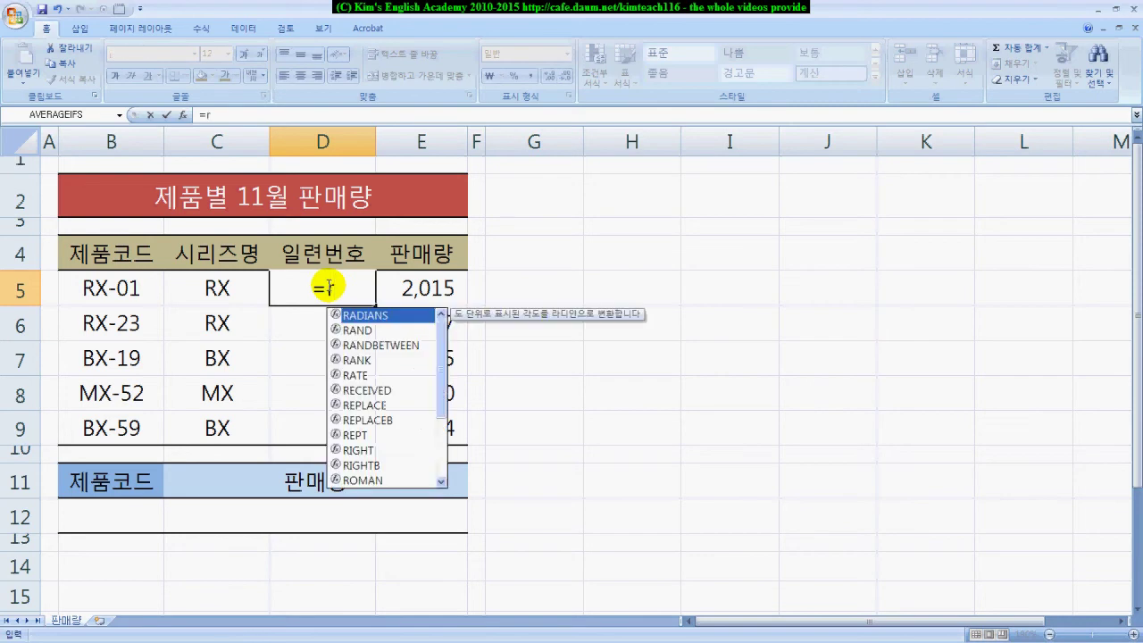
click(357, 451)
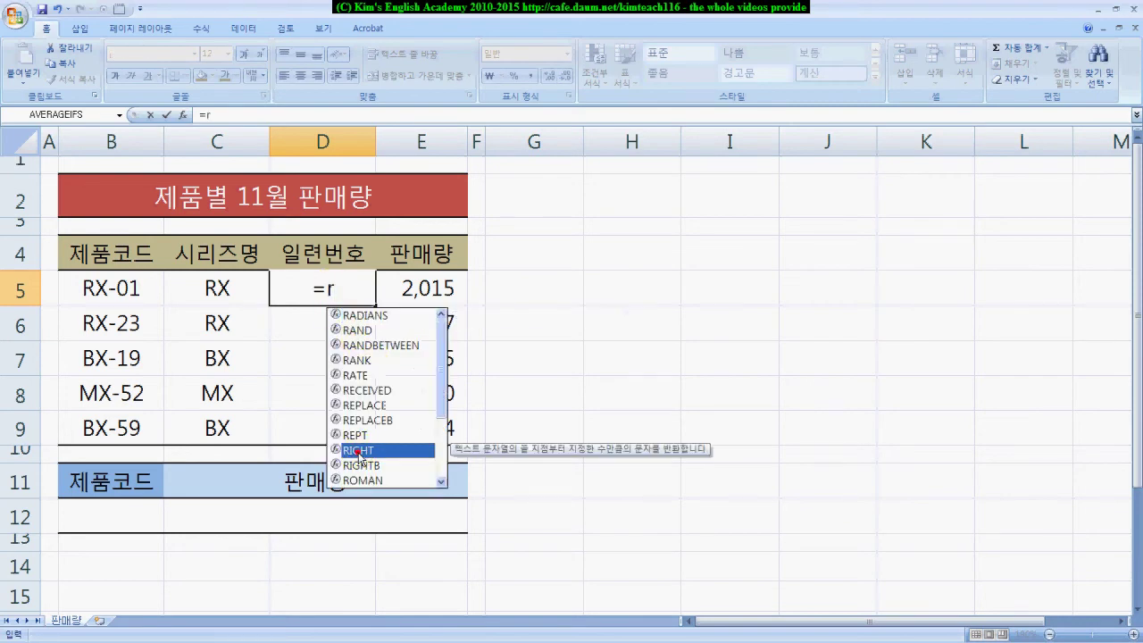
click(373, 456)
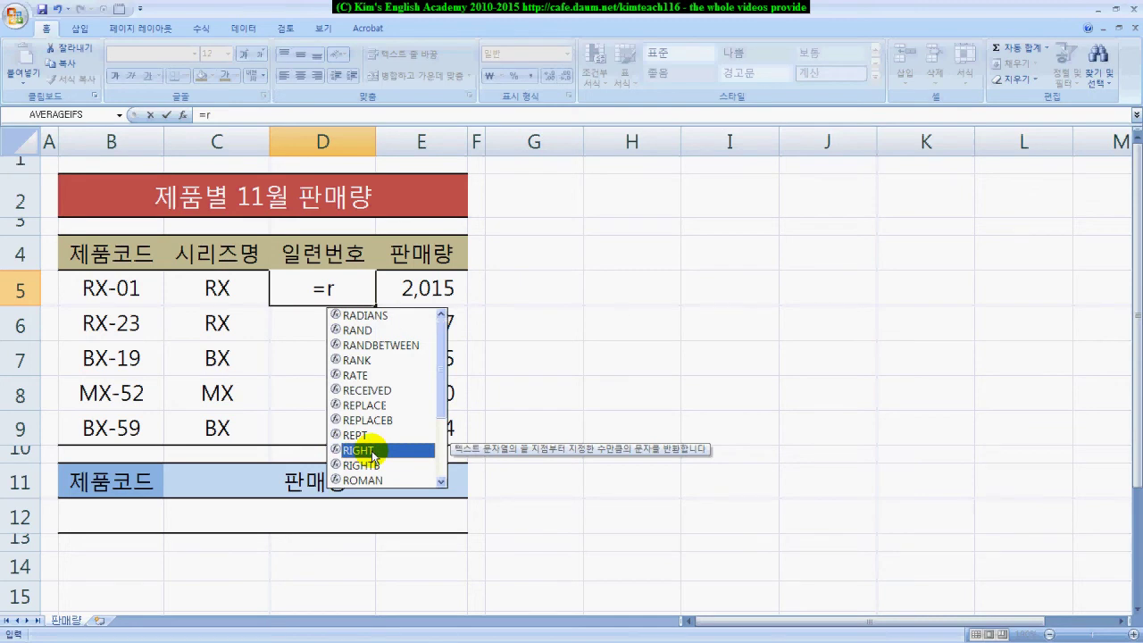
double_click(373, 451)
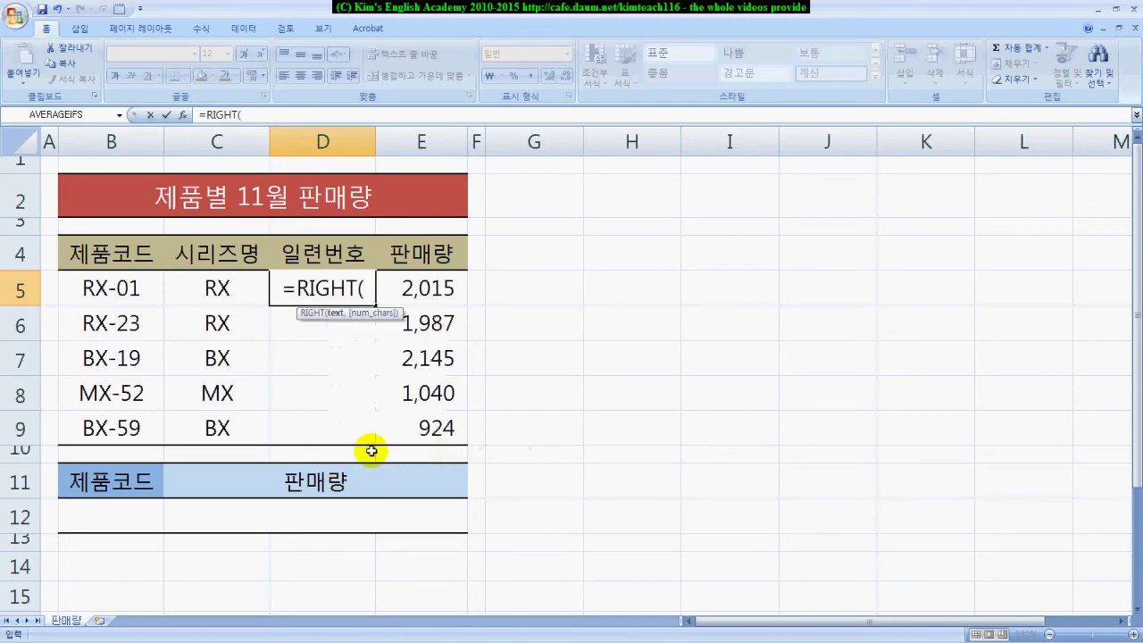
click(118, 287)
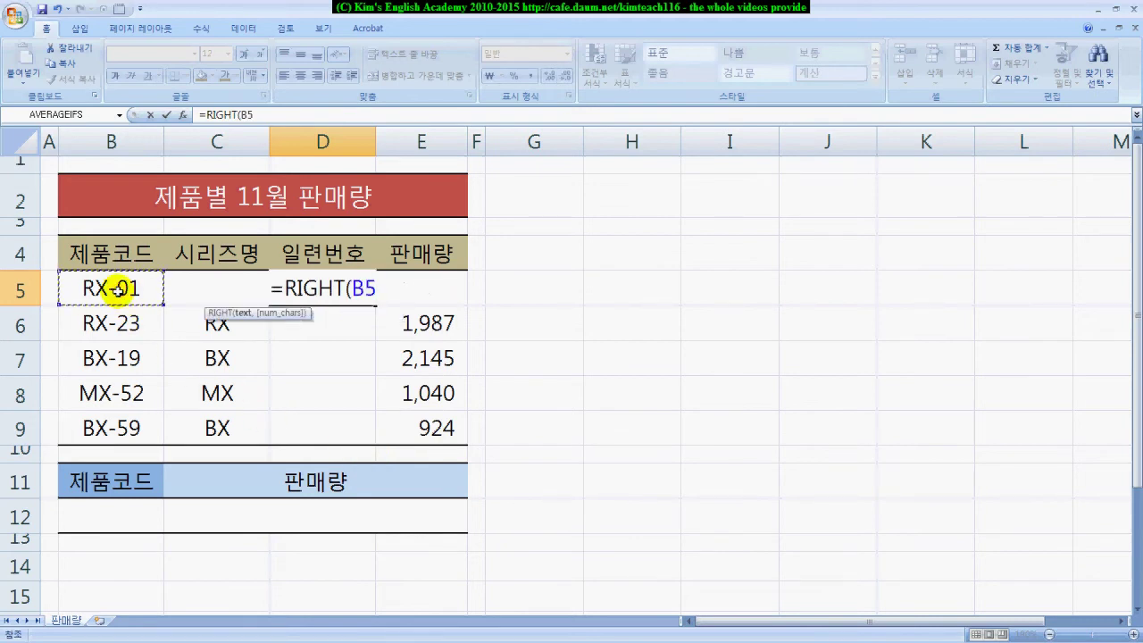
Complete the RIGHT formula in D5 with a character count of 2 and fill it down through D9.
text(,)
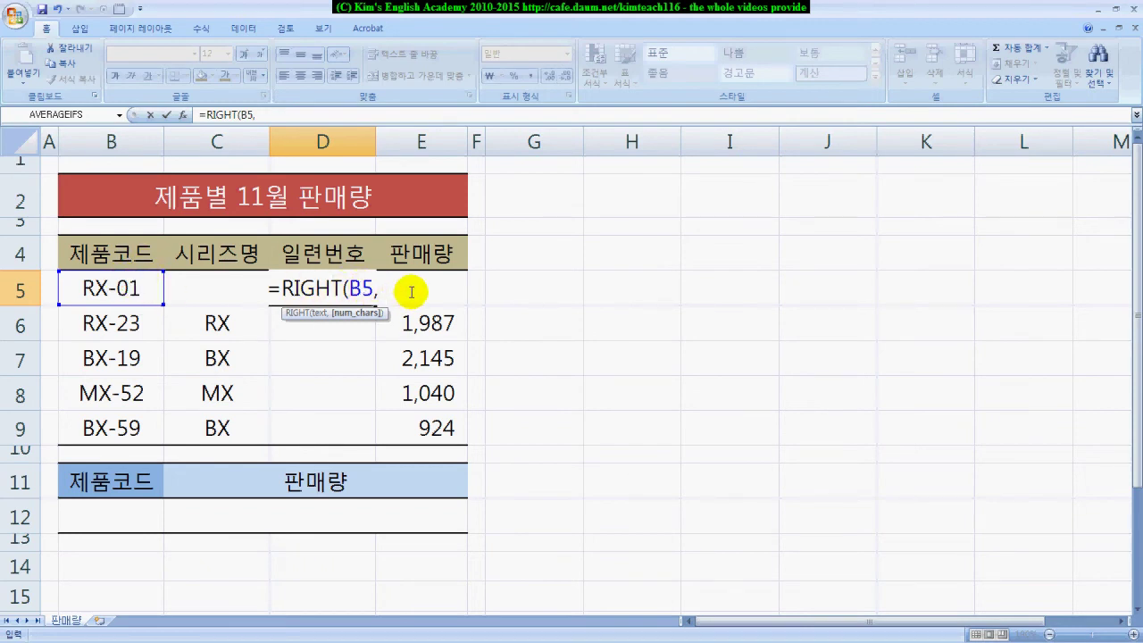
text(2)
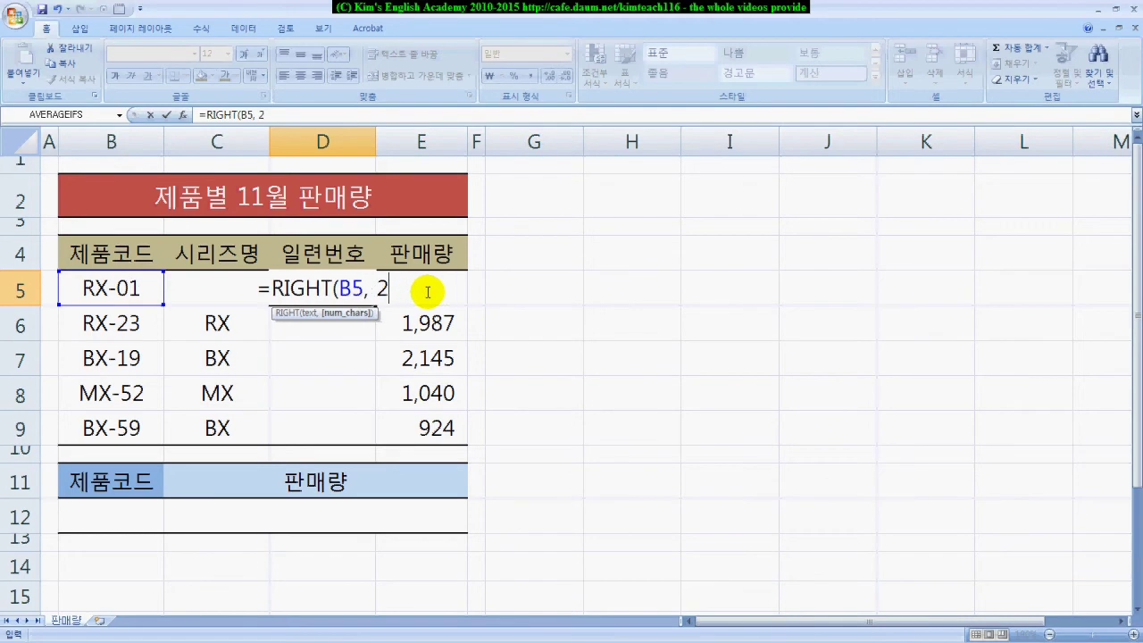
key(Return)
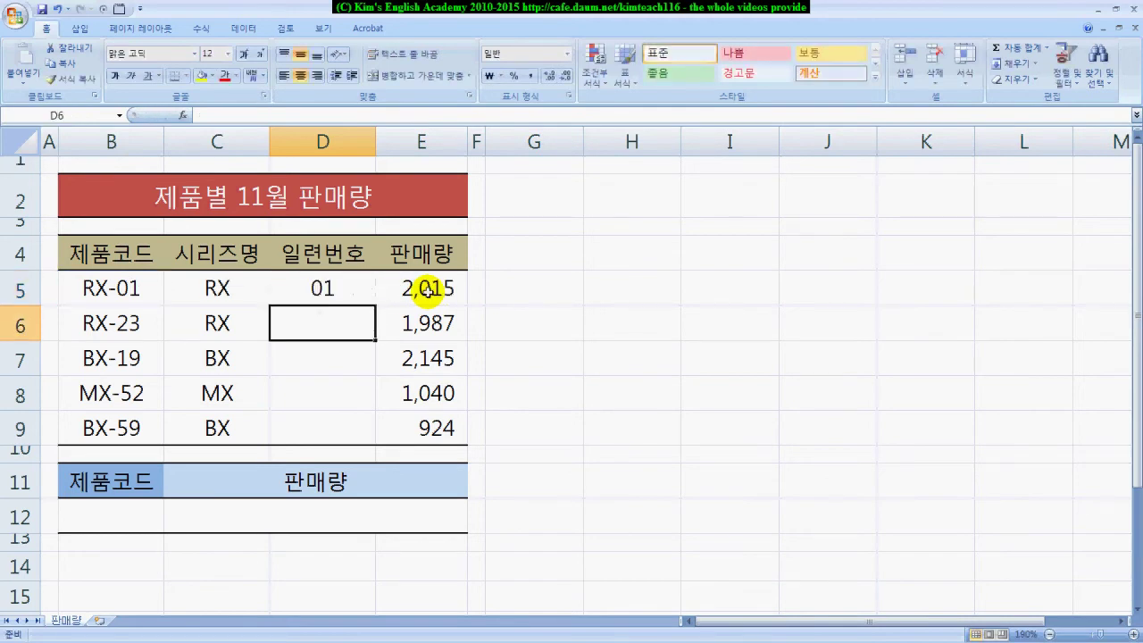
click(338, 287)
drag(376, 304, 375, 429)
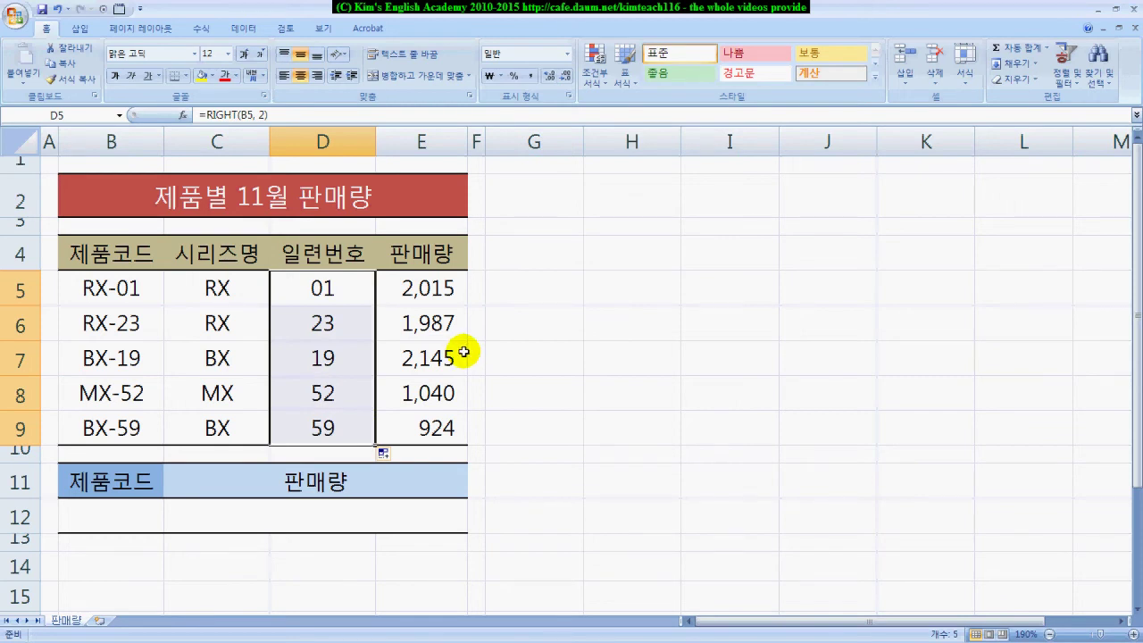
click(137, 507)
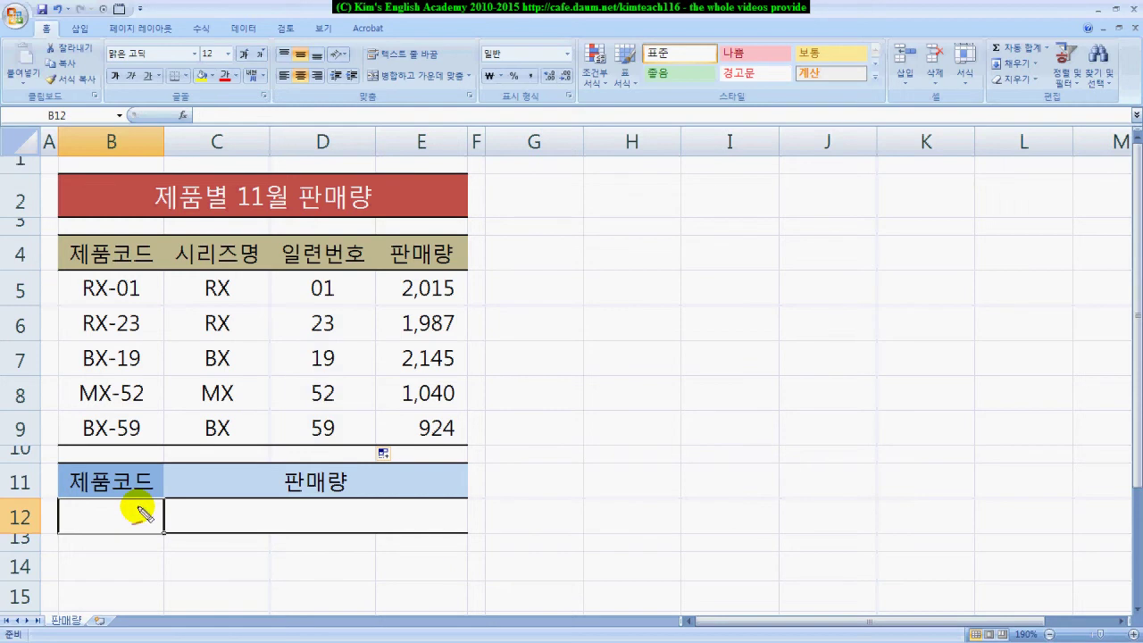
drag(63, 504, 161, 541)
mouse_move(65, 279)
mouse_down()
mouse_move(163, 420)
mouse_move(165, 451)
mouse_move(129, 514)
mouse_up()
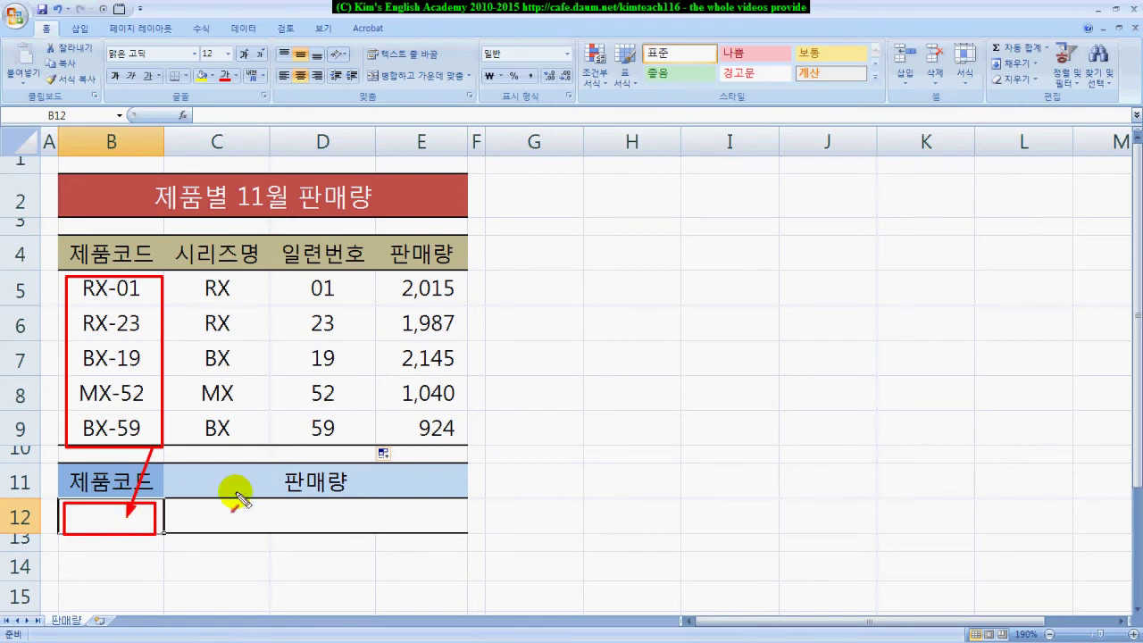
key(Escape)
Set up a 목록 (list) data validation rule for cell B12 with the product codes in B5:B9 as its source.
click(128, 516)
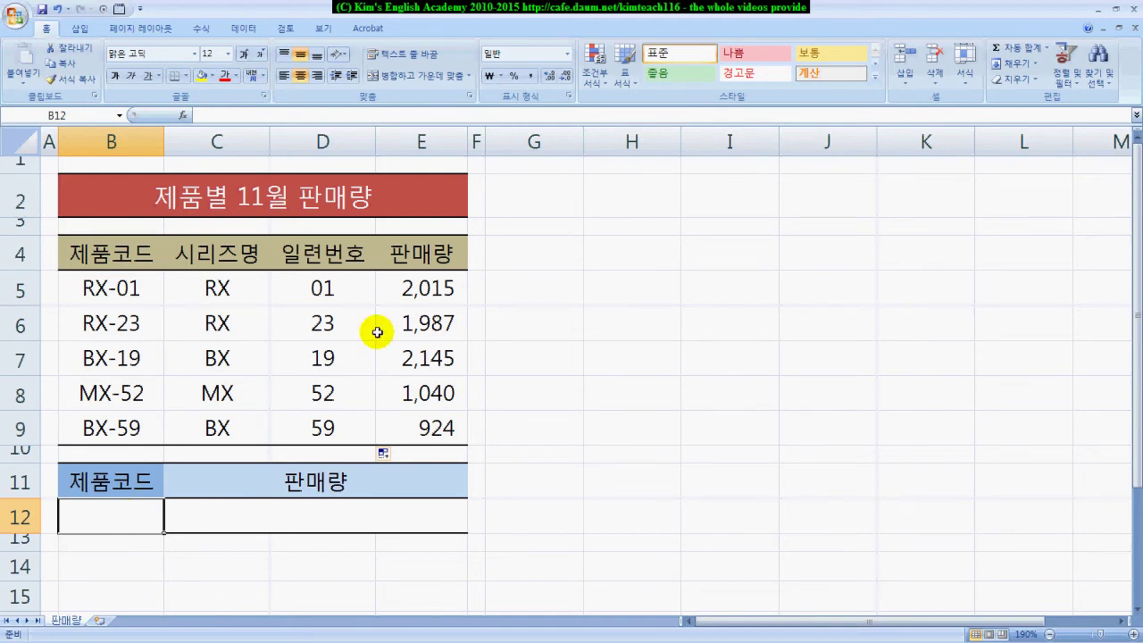
click(243, 31)
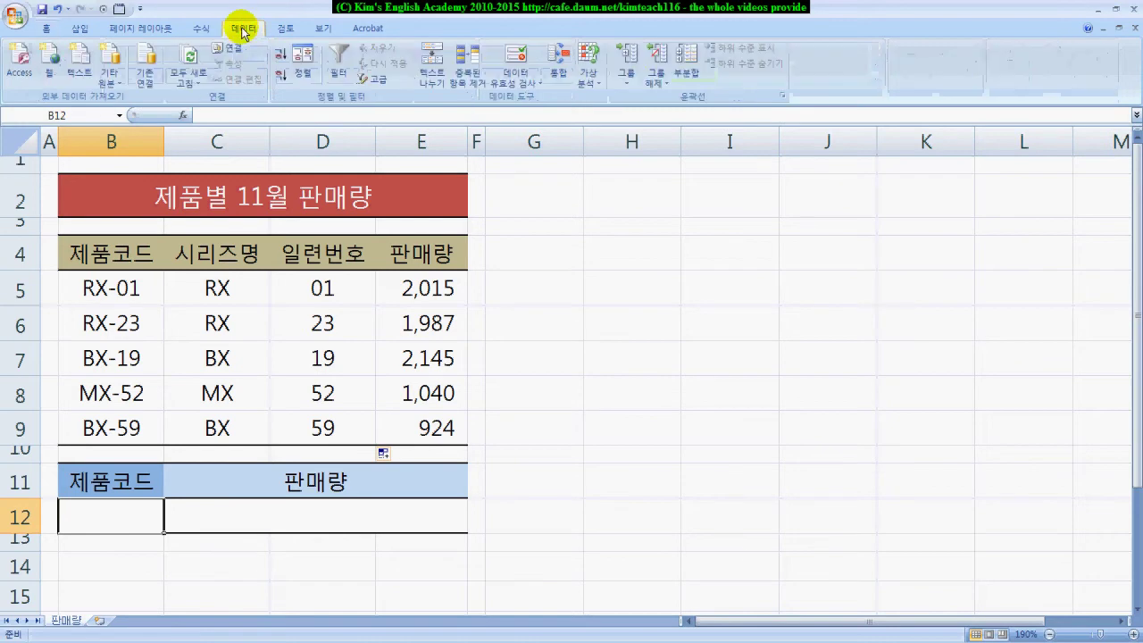
click(516, 85)
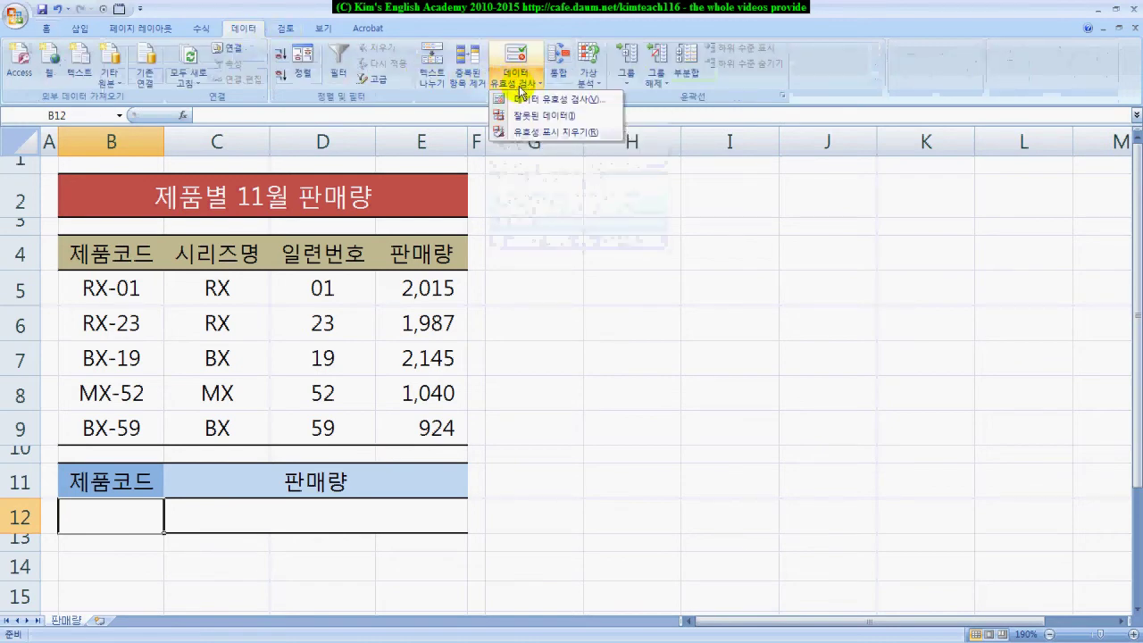
click(530, 100)
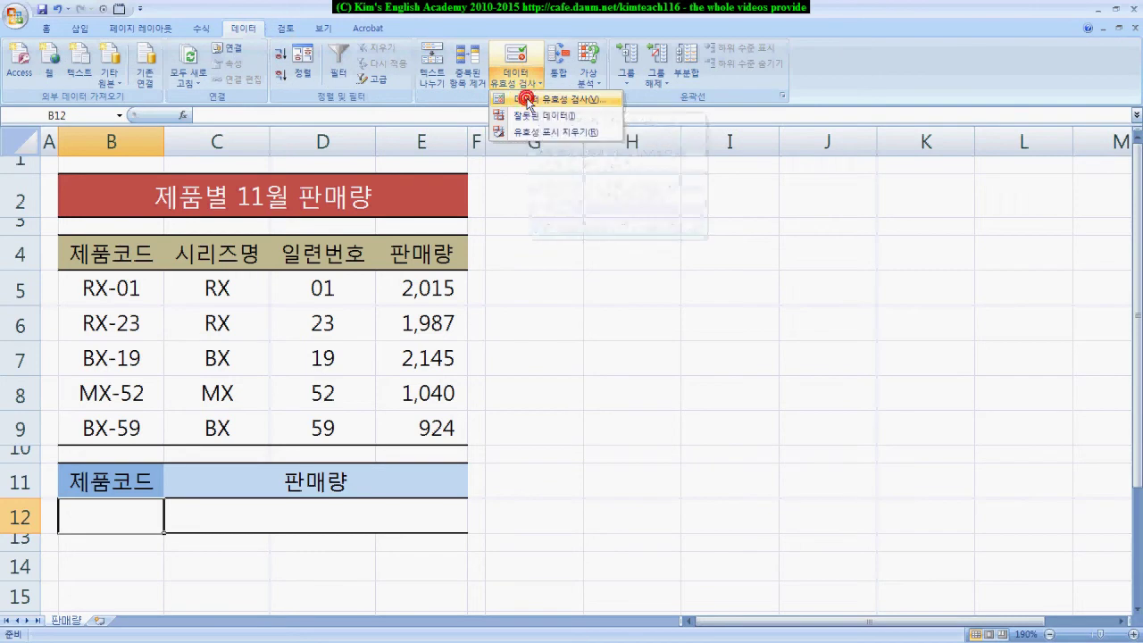
drag(295, 75, 822, 243)
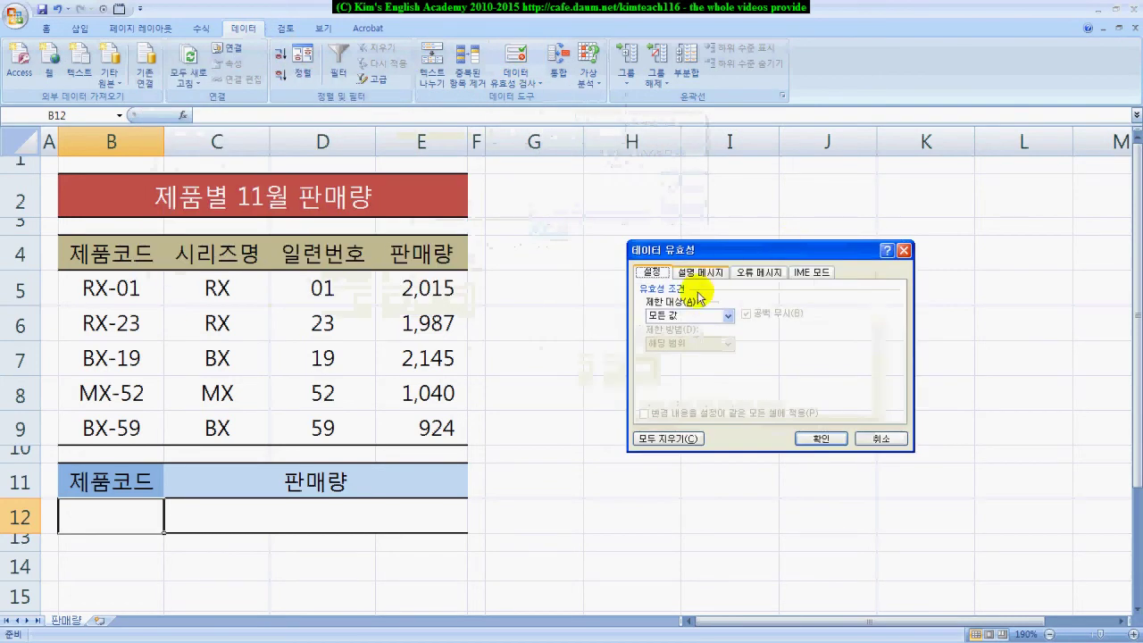
click(680, 316)
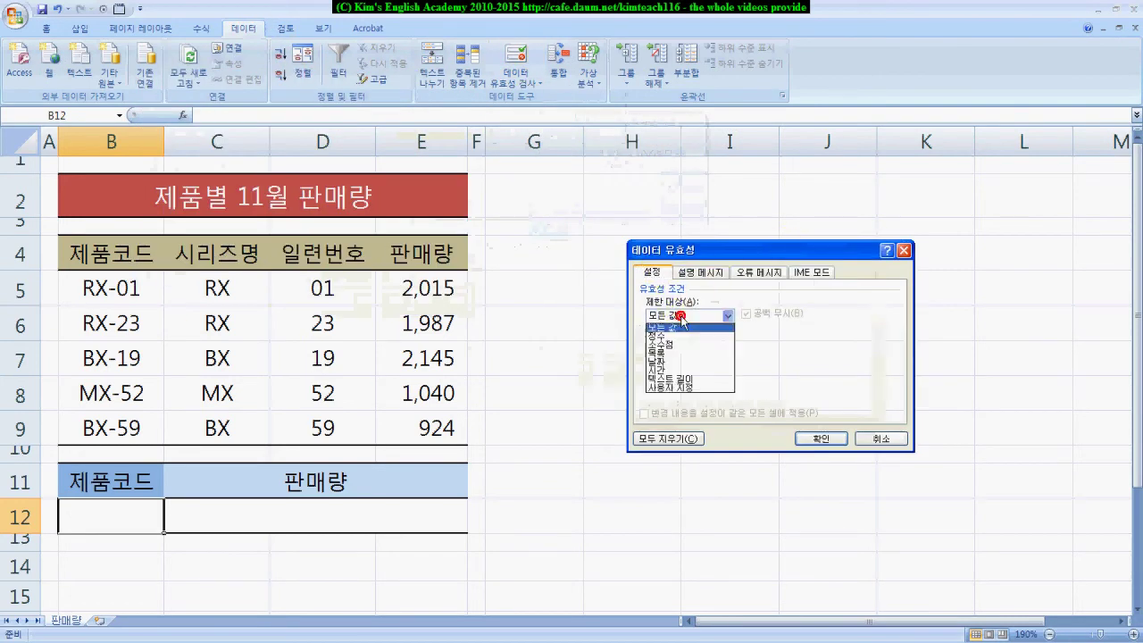
click(670, 354)
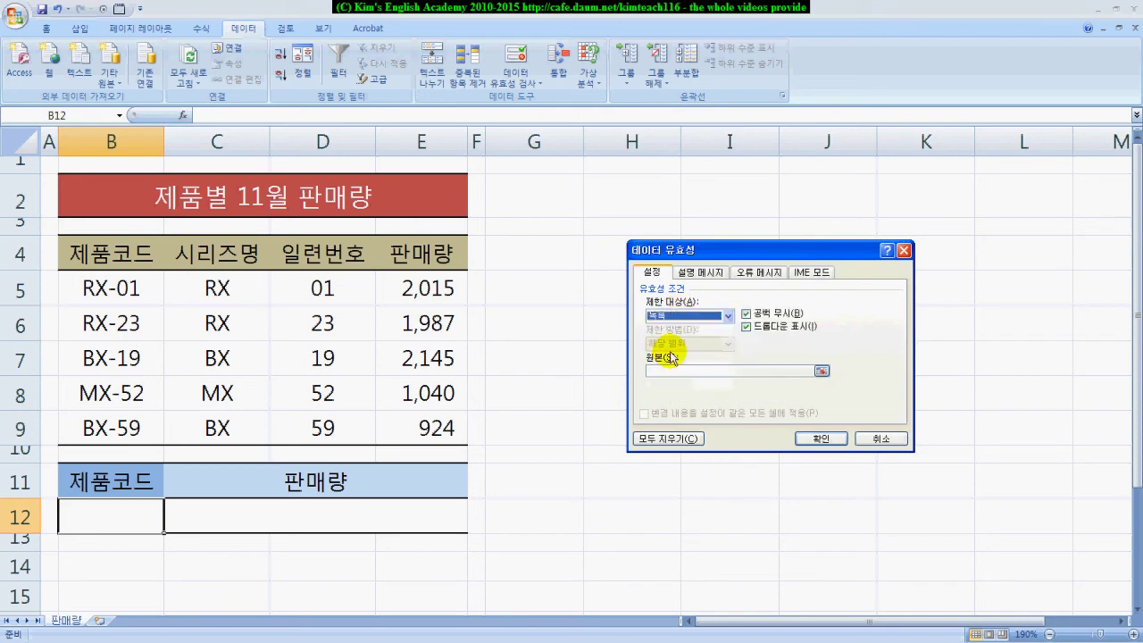
click(669, 370)
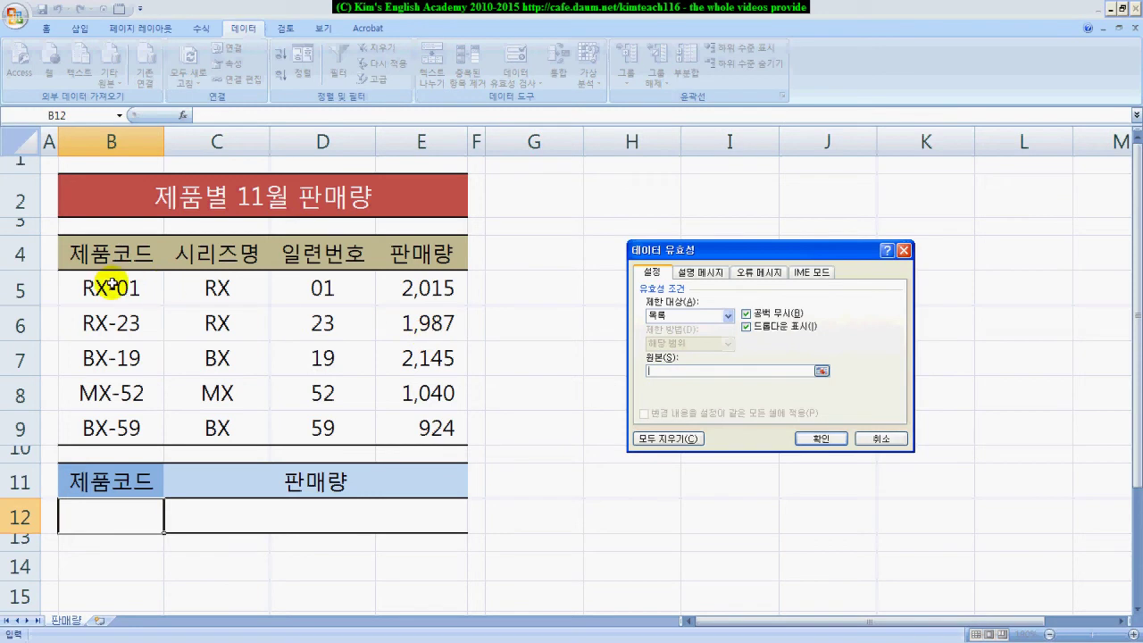
drag(109, 285, 108, 415)
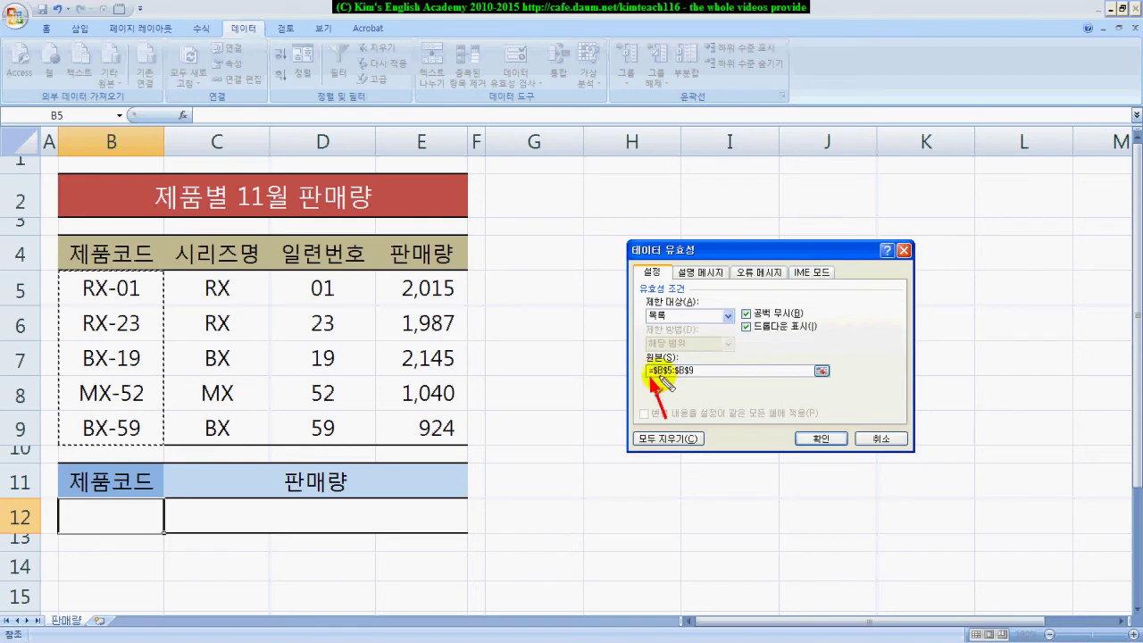
drag(655, 377, 669, 378)
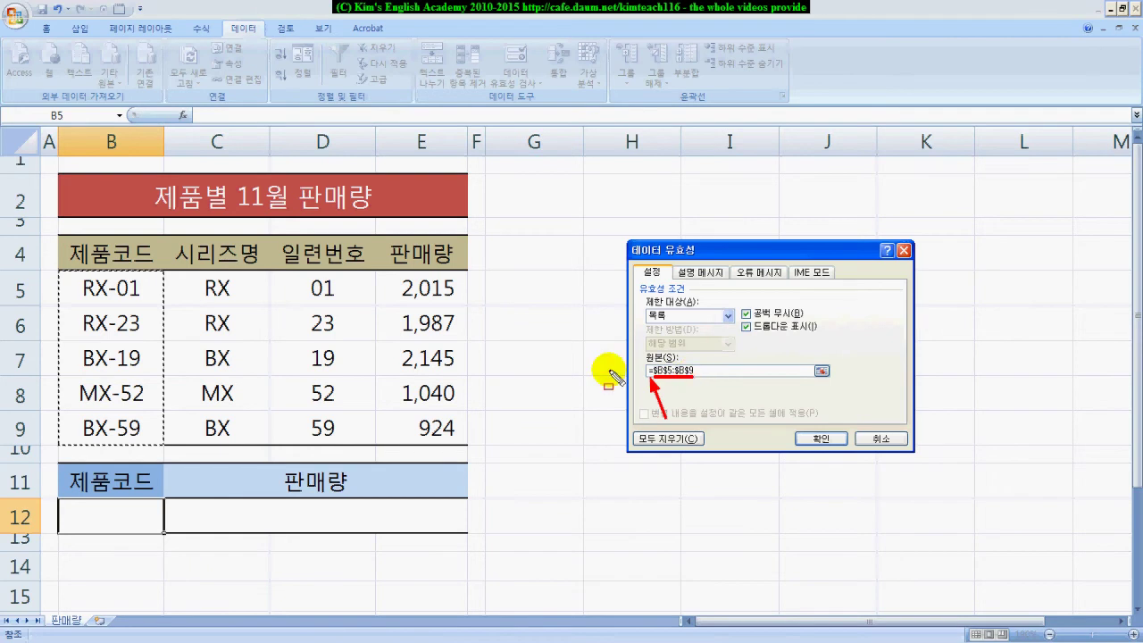
drag(58, 270, 159, 438)
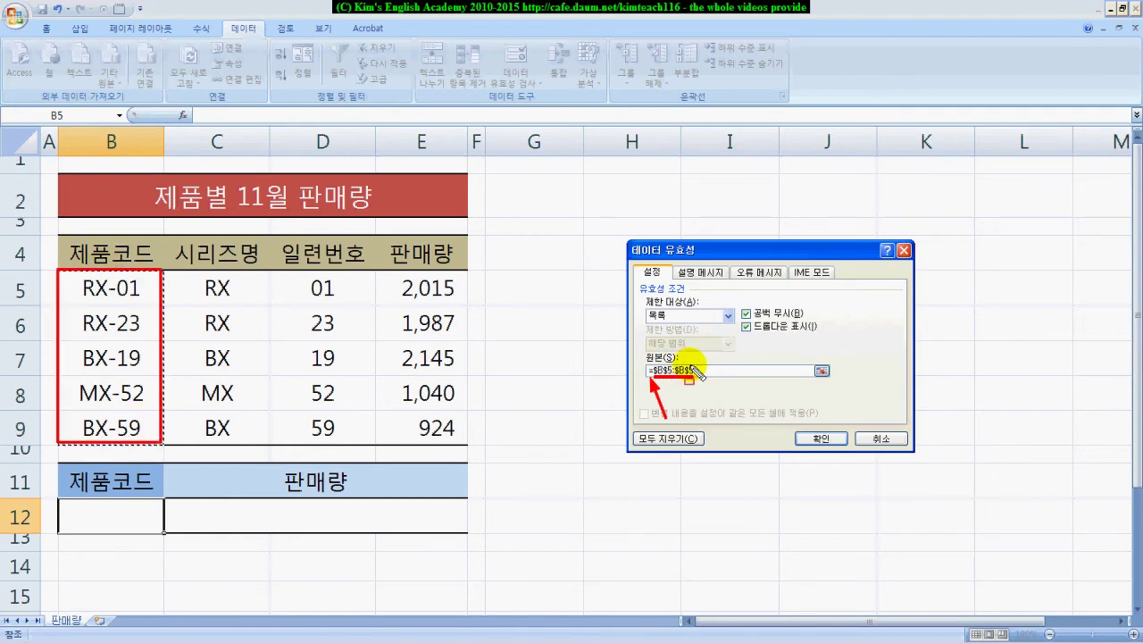
key(Escape)
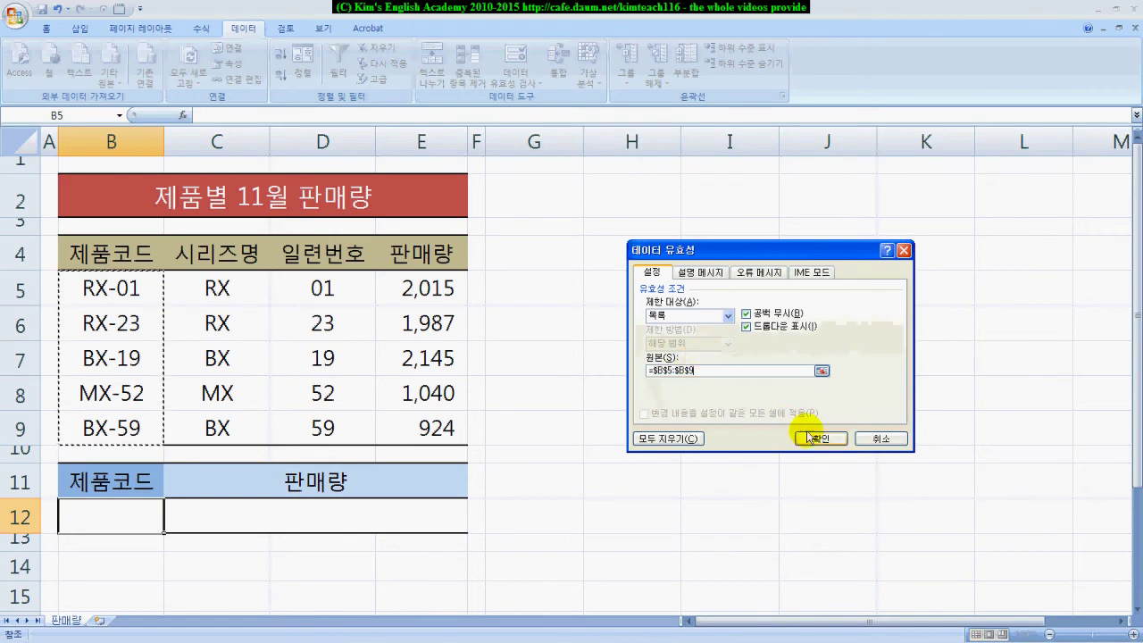
Apply the validation rule to B12 and choose product code RX-23 from its list.
click(819, 439)
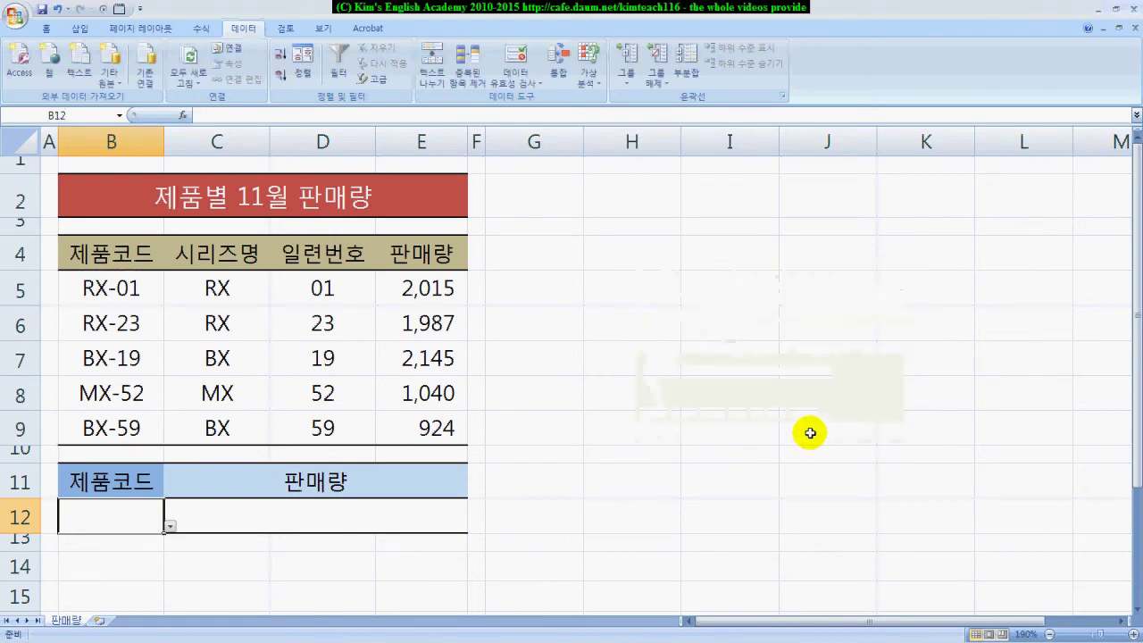
click(169, 527)
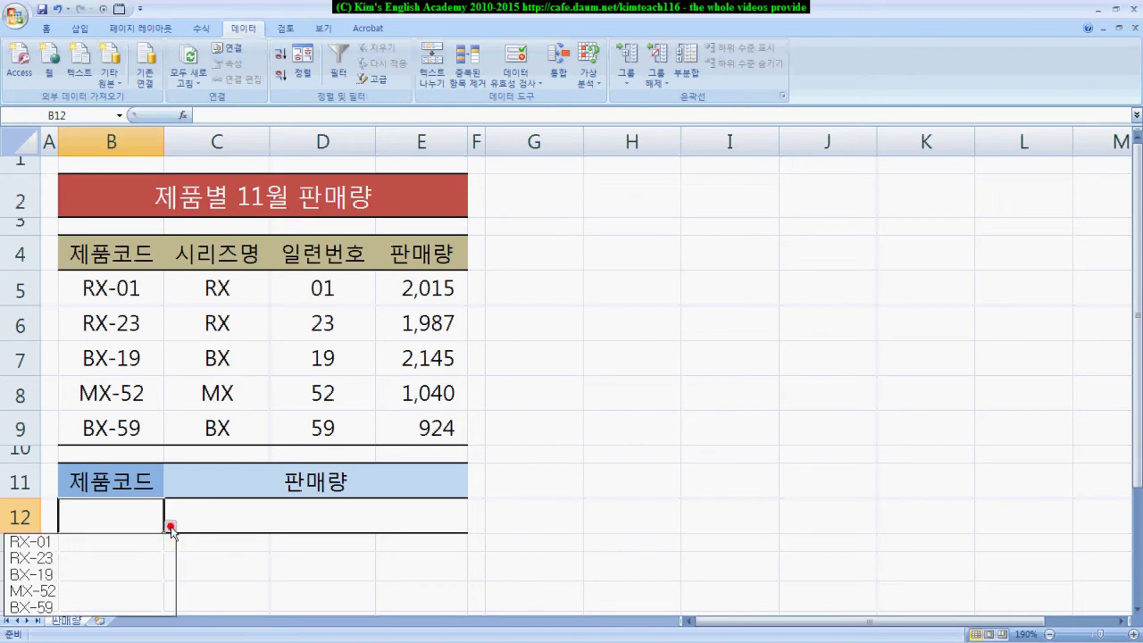
click(113, 557)
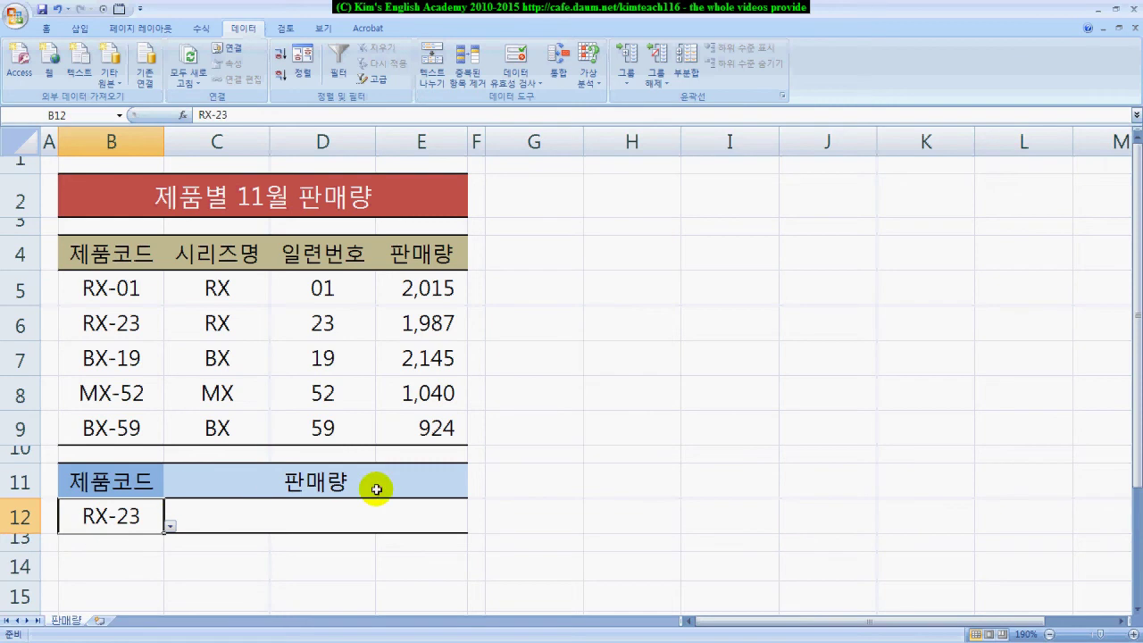
drag(175, 497, 466, 527)
mouse_move(382, 267)
mouse_down()
mouse_move(473, 434)
mouse_move(385, 490)
mouse_up()
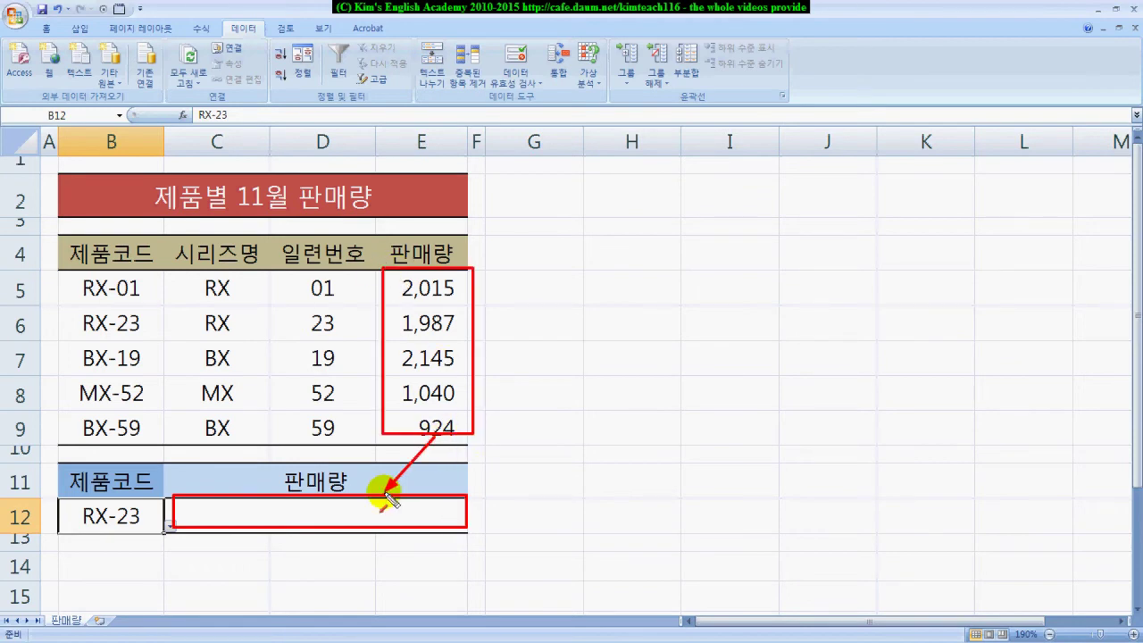
drag(64, 501, 150, 532)
drag(73, 310, 141, 328)
mouse_move(228, 334)
mouse_down()
mouse_move(454, 325)
mouse_move(476, 334)
mouse_move(411, 307)
mouse_move(342, 511)
mouse_up()
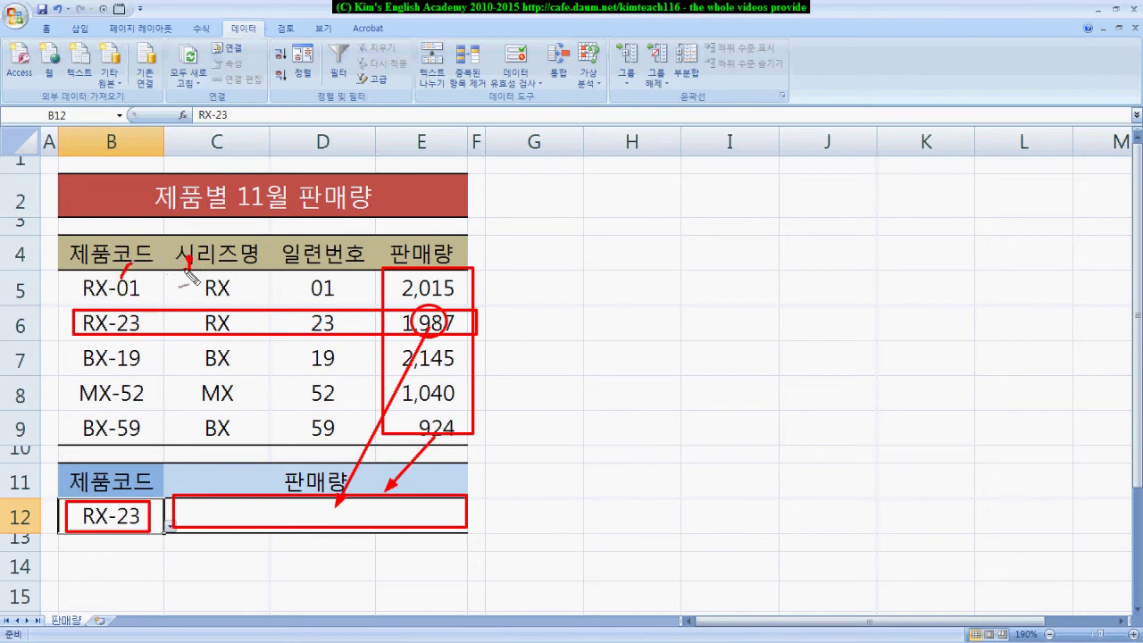
drag(301, 266, 313, 275)
drag(411, 276, 400, 270)
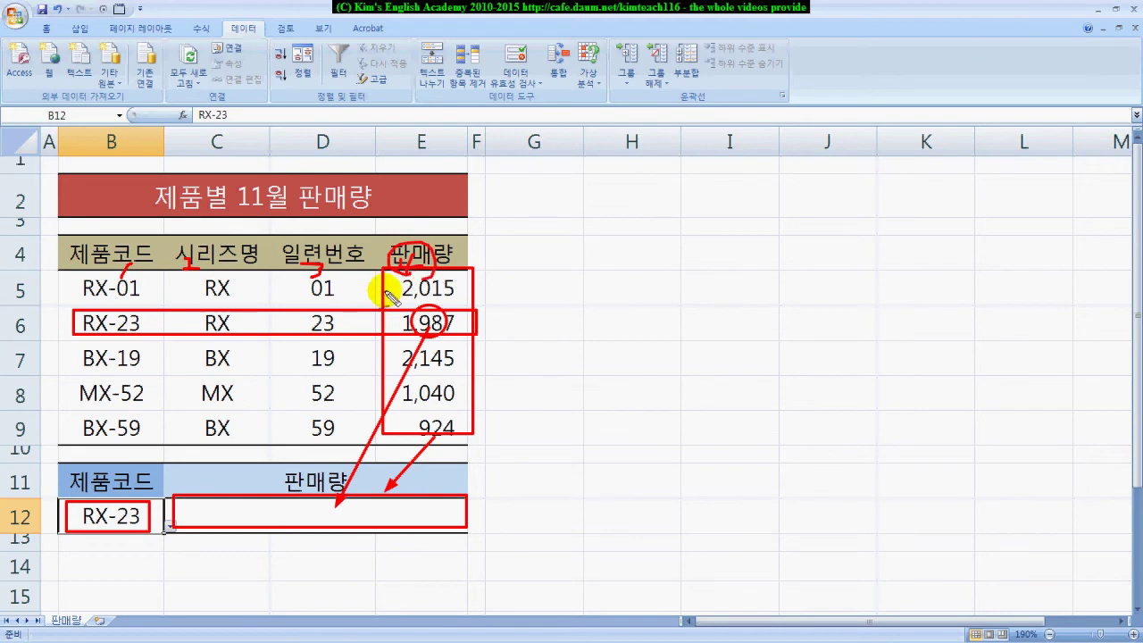
mouse_move(78, 326)
mouse_down()
mouse_move(425, 324)
mouse_move(375, 472)
mouse_move(348, 502)
mouse_up()
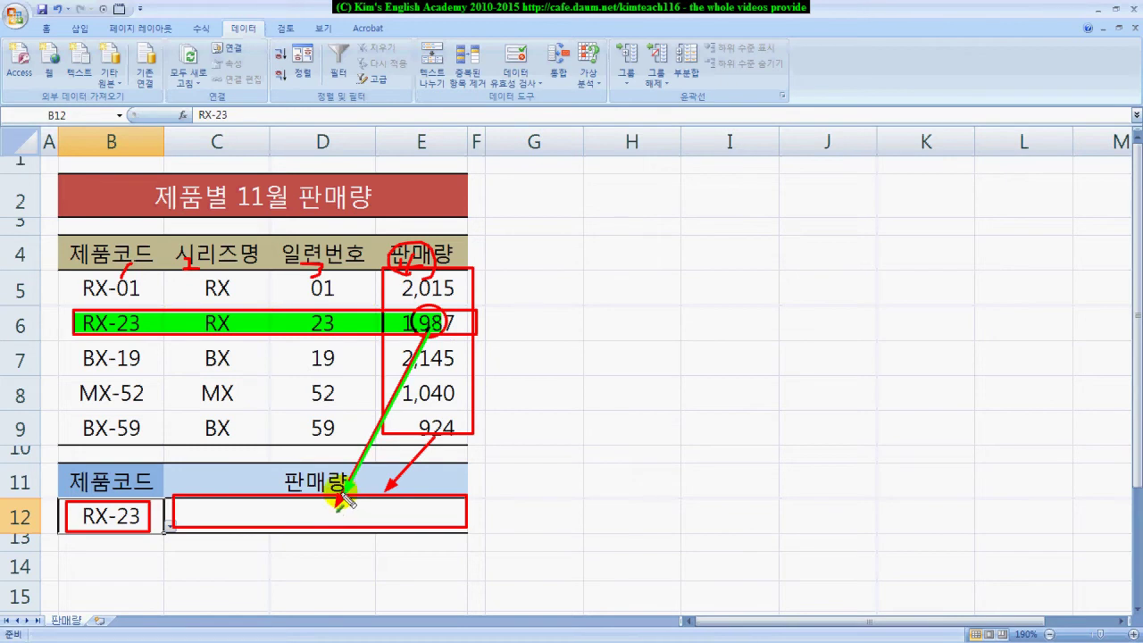
mouse_move(528, 383)
mouse_down()
mouse_move(567, 366)
mouse_move(580, 406)
mouse_move(721, 375)
mouse_move(727, 432)
mouse_move(755, 366)
mouse_move(725, 390)
mouse_up()
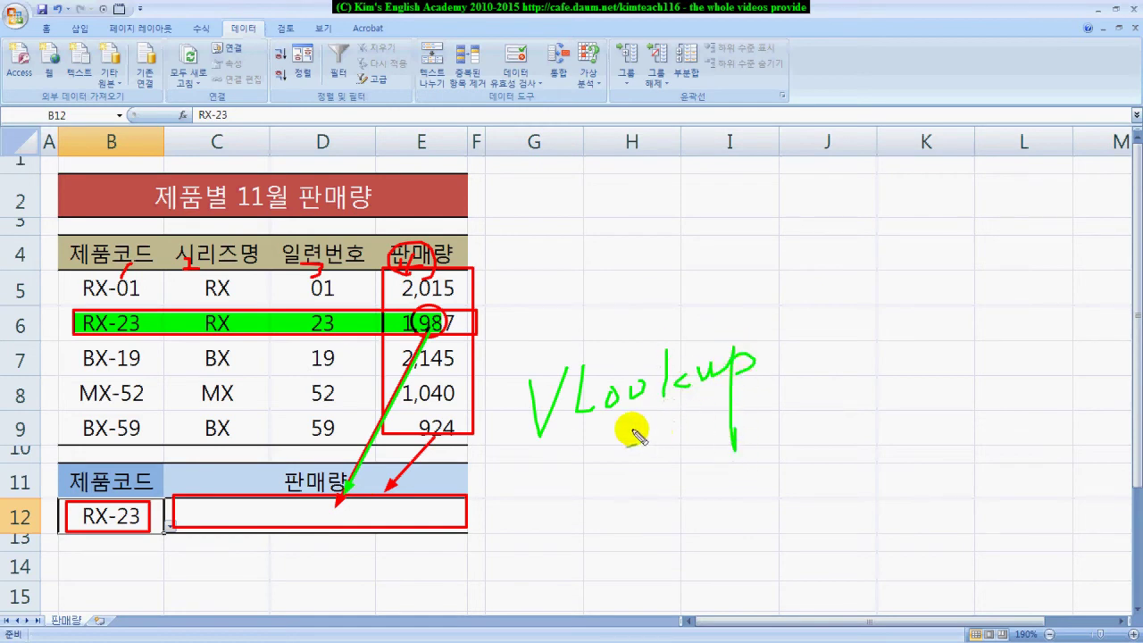
drag(636, 409, 644, 406)
mouse_move(560, 432)
mouse_down()
mouse_move(530, 438)
mouse_move(536, 480)
mouse_move(572, 461)
mouse_move(607, 480)
mouse_up()
drag(603, 422, 770, 393)
mouse_move(714, 444)
mouse_down()
mouse_move(732, 467)
mouse_move(775, 420)
mouse_move(787, 457)
mouse_up()
mouse_move(558, 440)
mouse_down()
mouse_move(527, 388)
mouse_move(571, 404)
mouse_move(555, 434)
mouse_move(744, 393)
mouse_up()
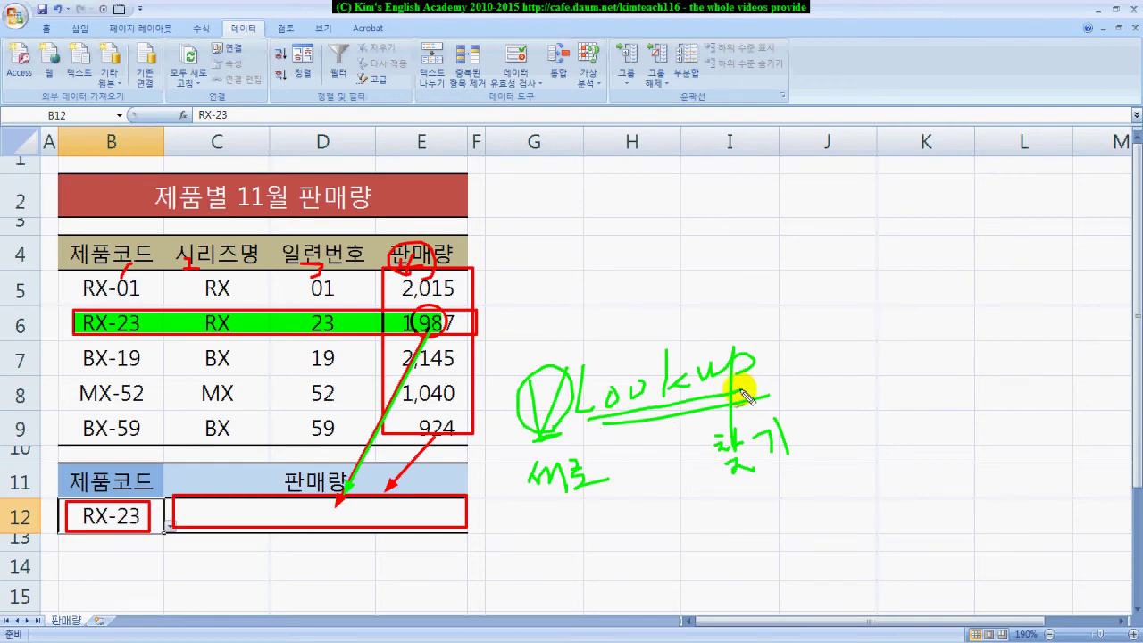
drag(346, 502, 353, 518)
key(Escape)
Start a VLOOKUP formula in cell C12 under 판매량, choosing the function from the 모두 (all) category.
click(339, 517)
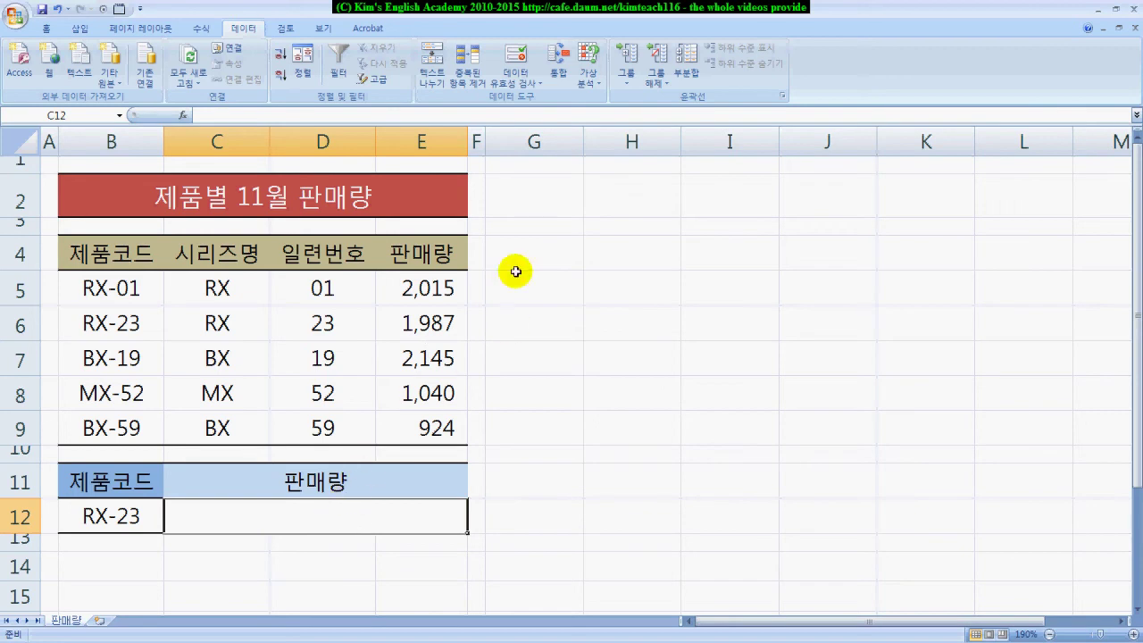
click(185, 116)
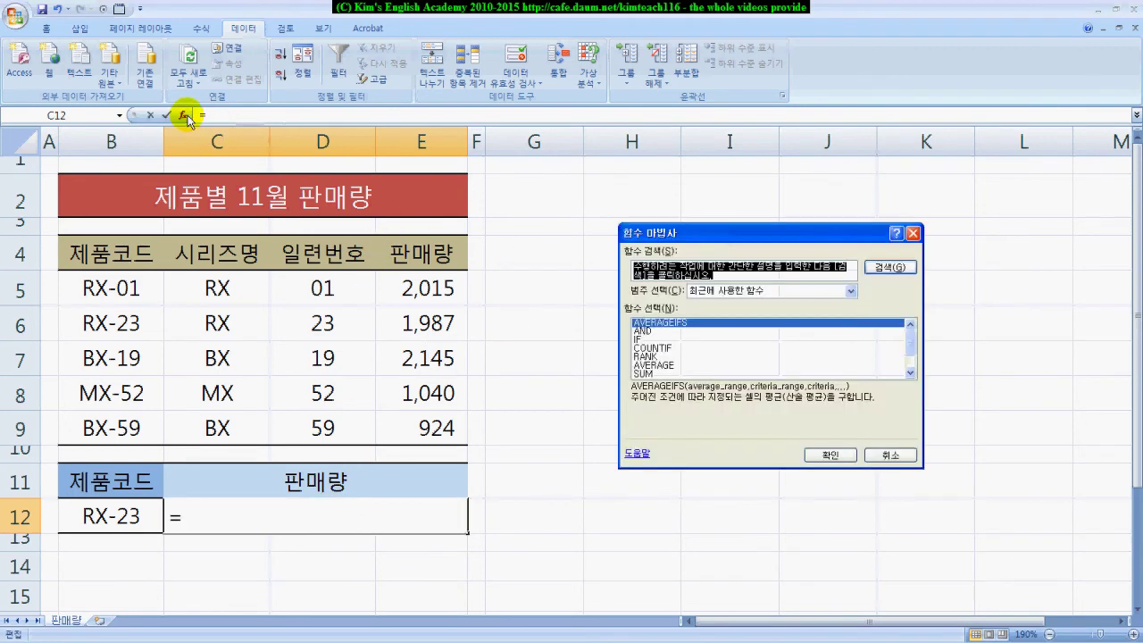
click(730, 292)
click(731, 292)
click(731, 292)
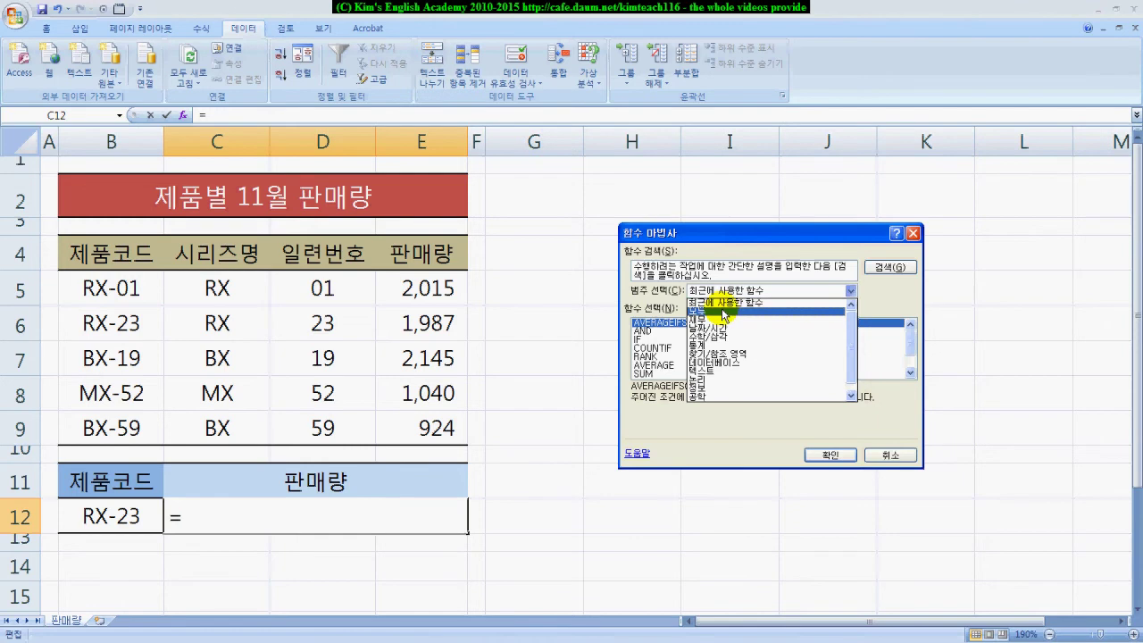
click(724, 313)
click(719, 358)
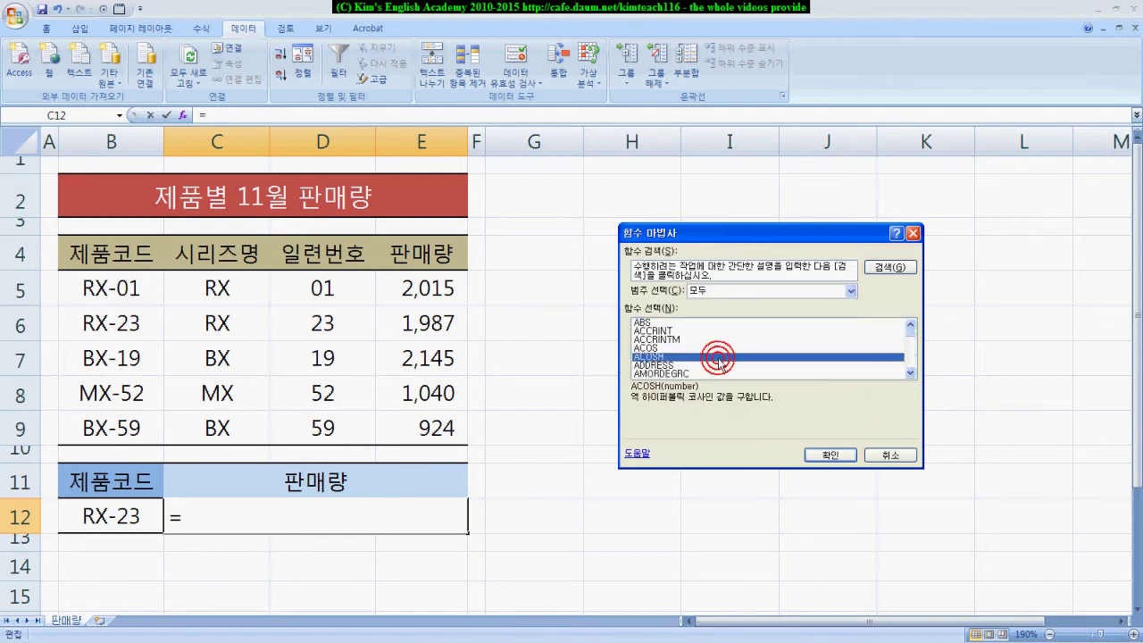
key(v)
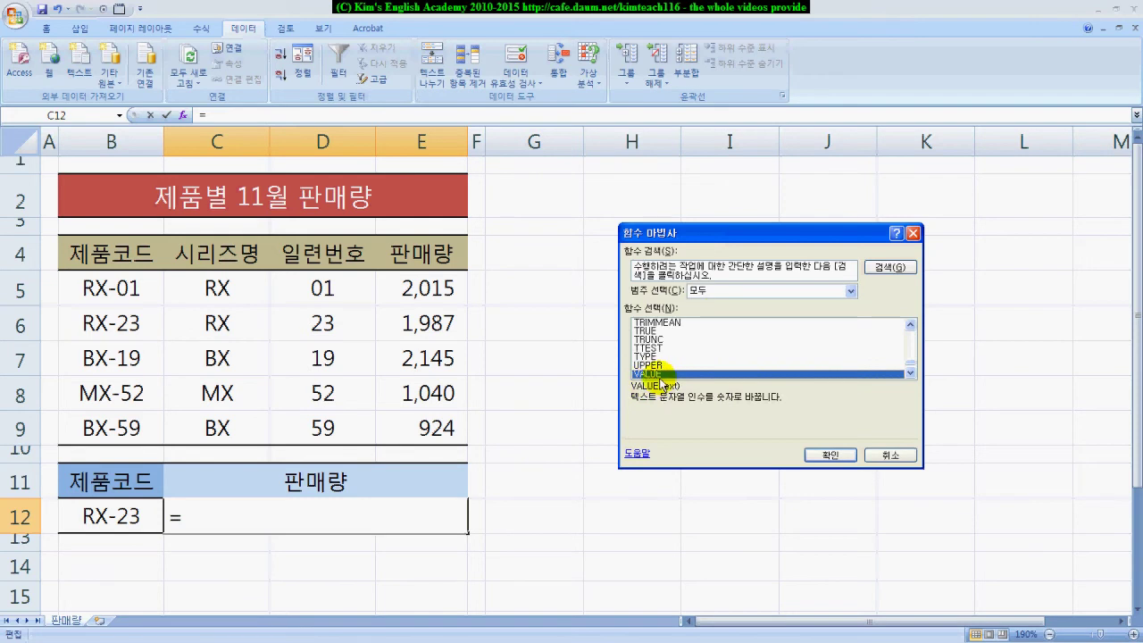
scroll(677, 378, down, 3)
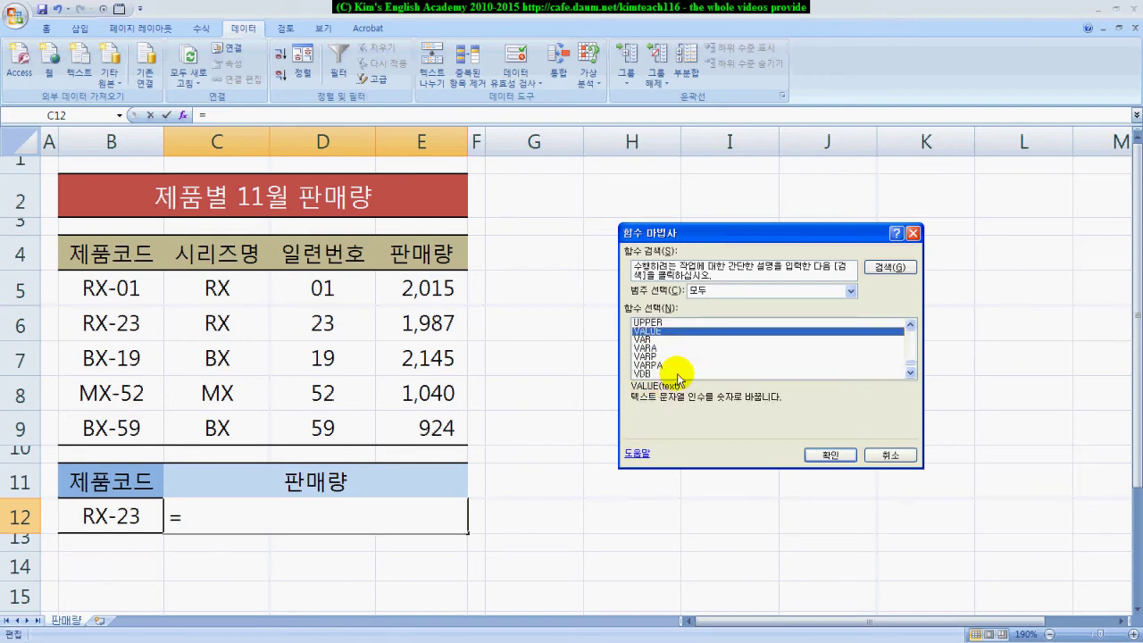
click(651, 348)
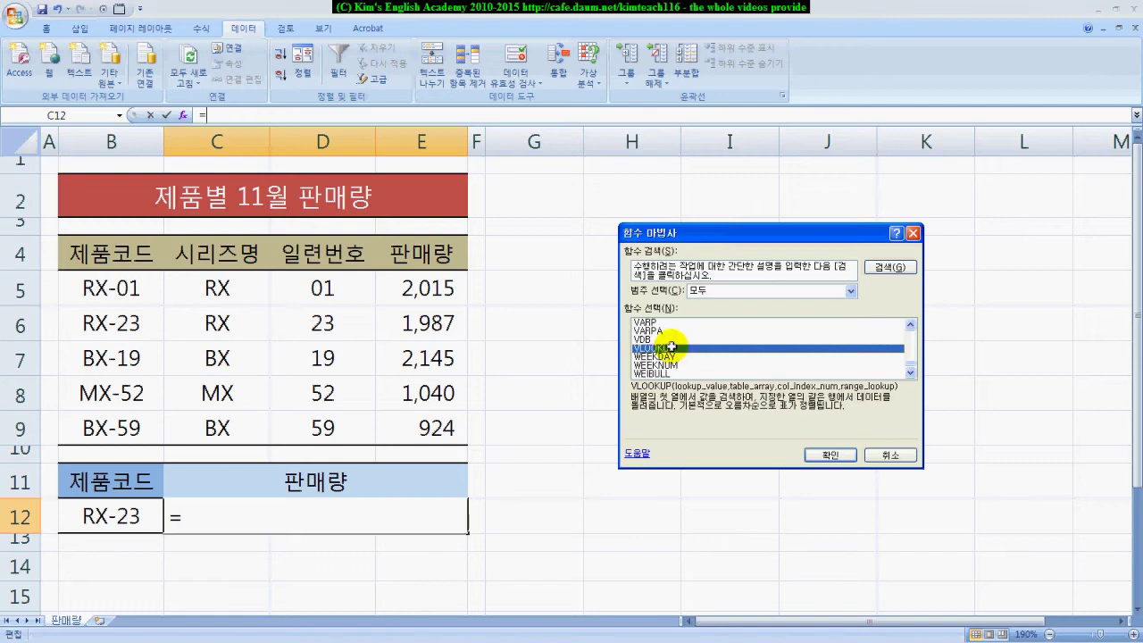
double_click(670, 347)
drag(350, 303, 915, 275)
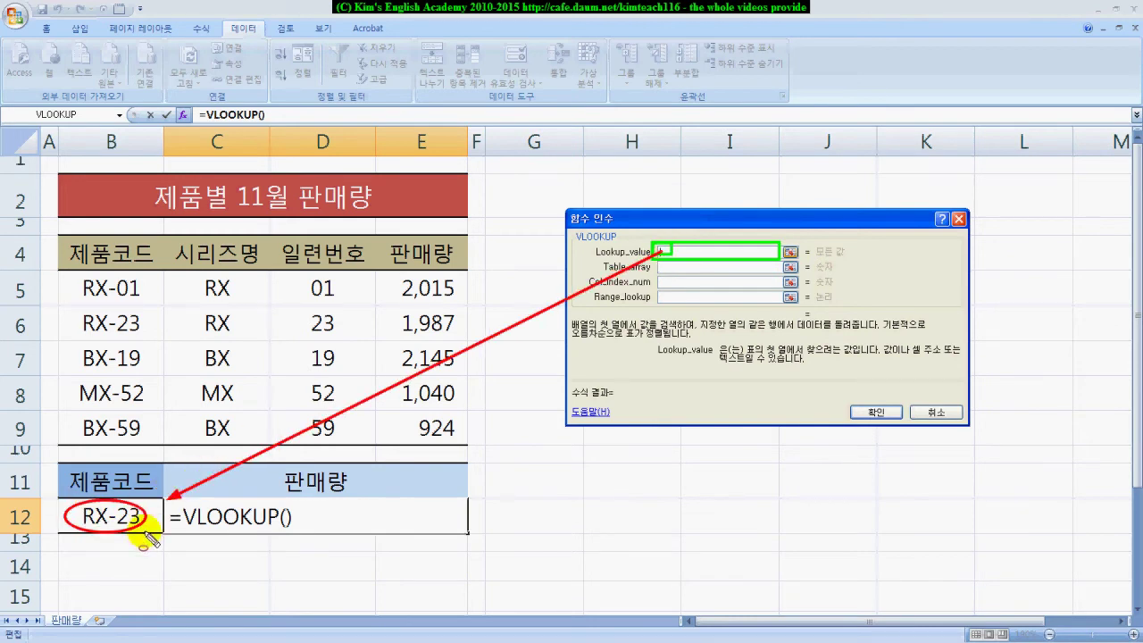
mouse_move(665, 259)
mouse_down()
mouse_move(686, 273)
mouse_move(783, 277)
mouse_up()
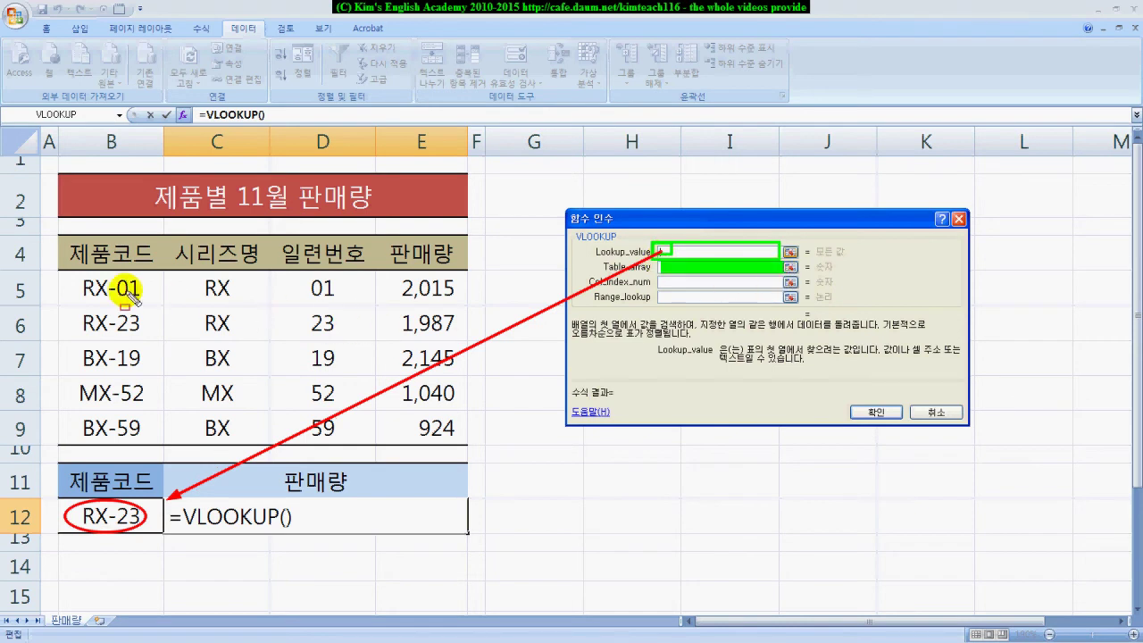
mouse_move(57, 270)
mouse_down()
mouse_move(84, 290)
mouse_move(326, 344)
mouse_move(413, 413)
mouse_move(478, 445)
mouse_up()
drag(610, 302, 483, 288)
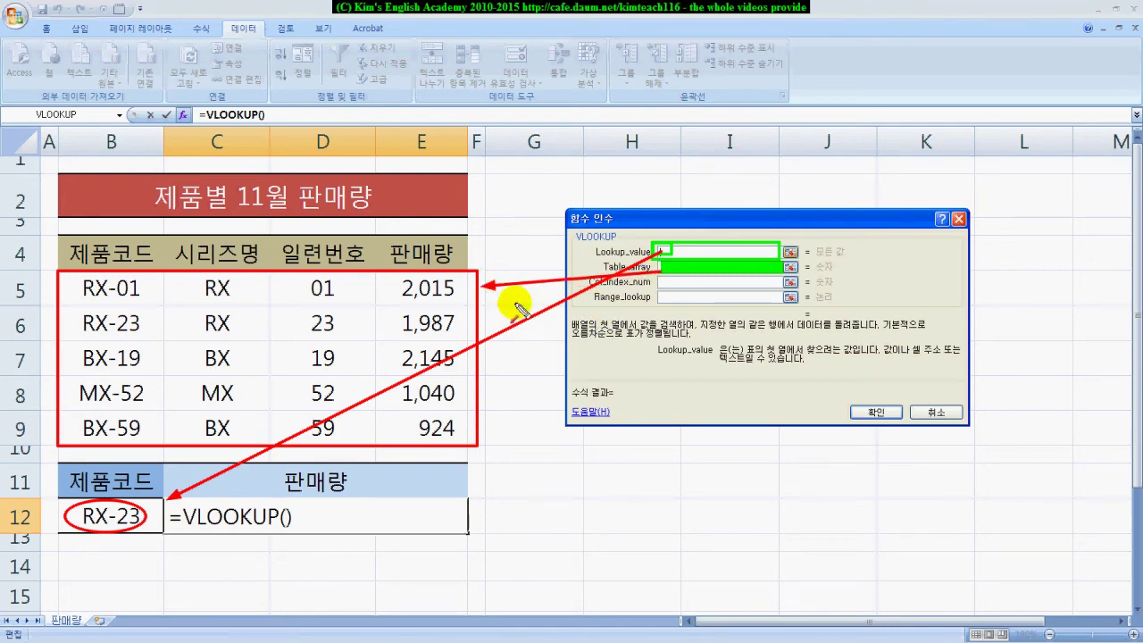
drag(666, 282, 766, 286)
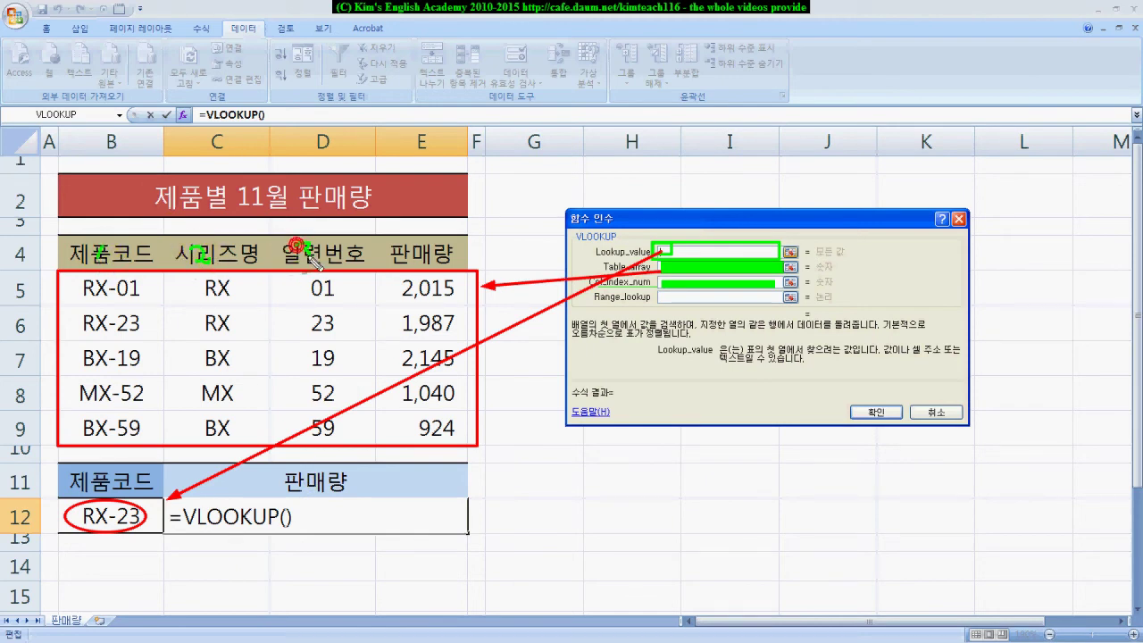
mouse_move(423, 242)
mouse_down()
mouse_move(429, 257)
mouse_move(449, 256)
mouse_move(434, 270)
mouse_up()
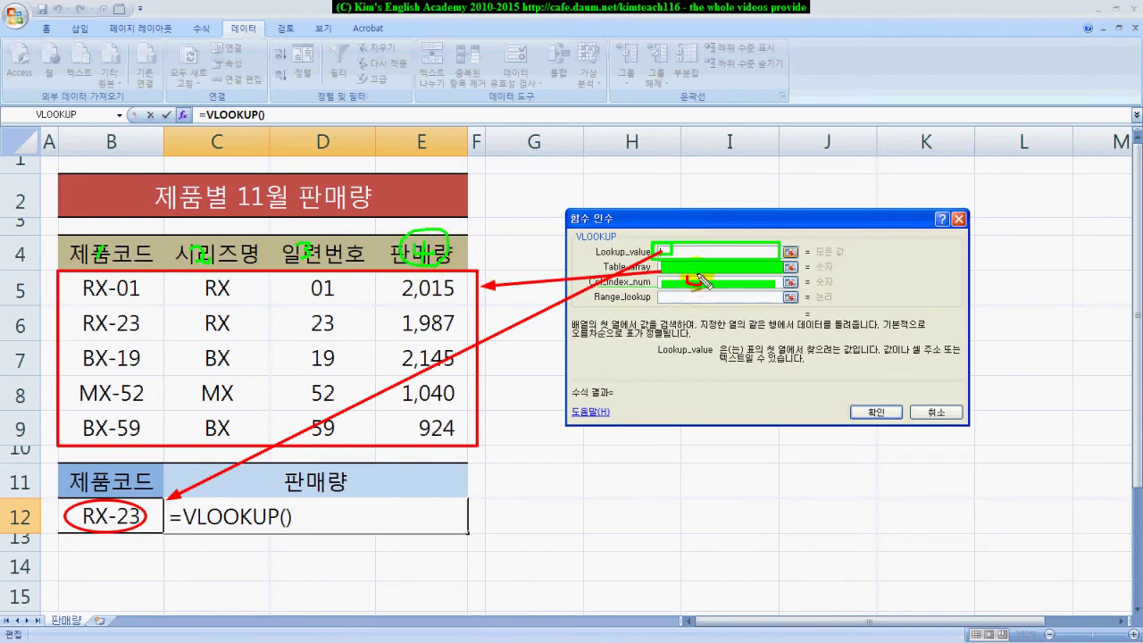
drag(691, 295, 793, 304)
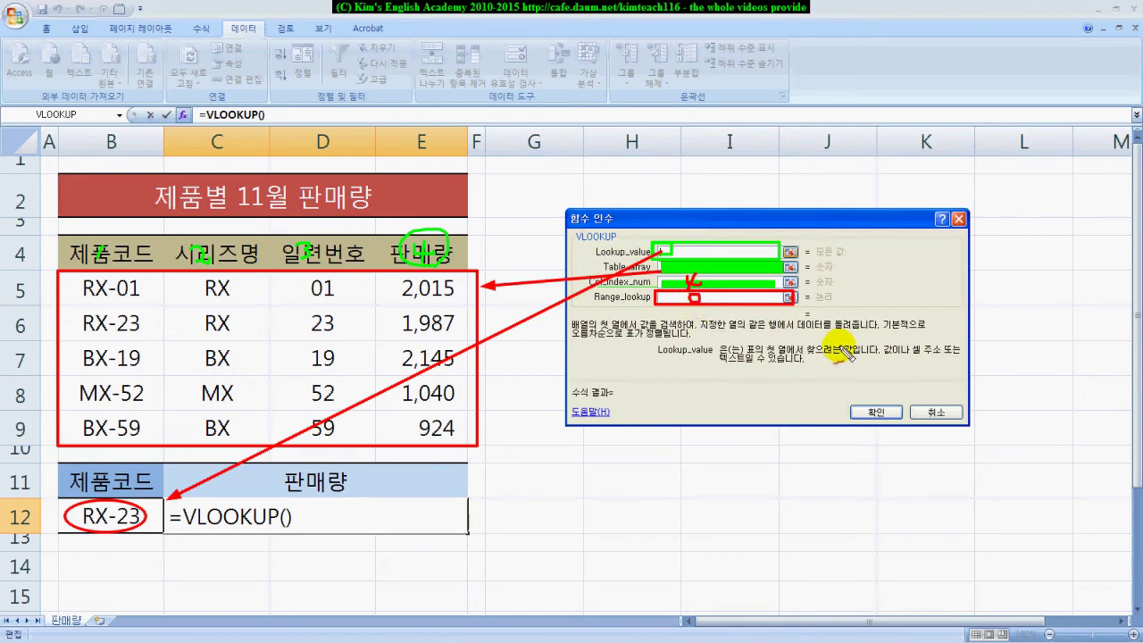
key(Escape)
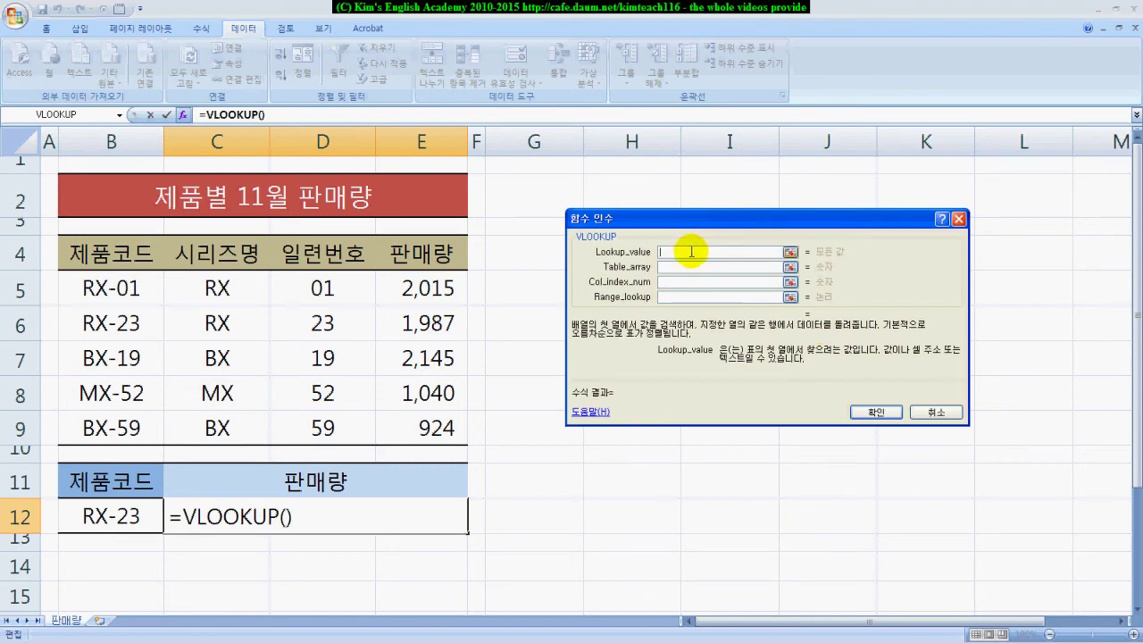
Set the VLOOKUP lookup value to cell B12 and its table array to B5:E9.
click(107, 516)
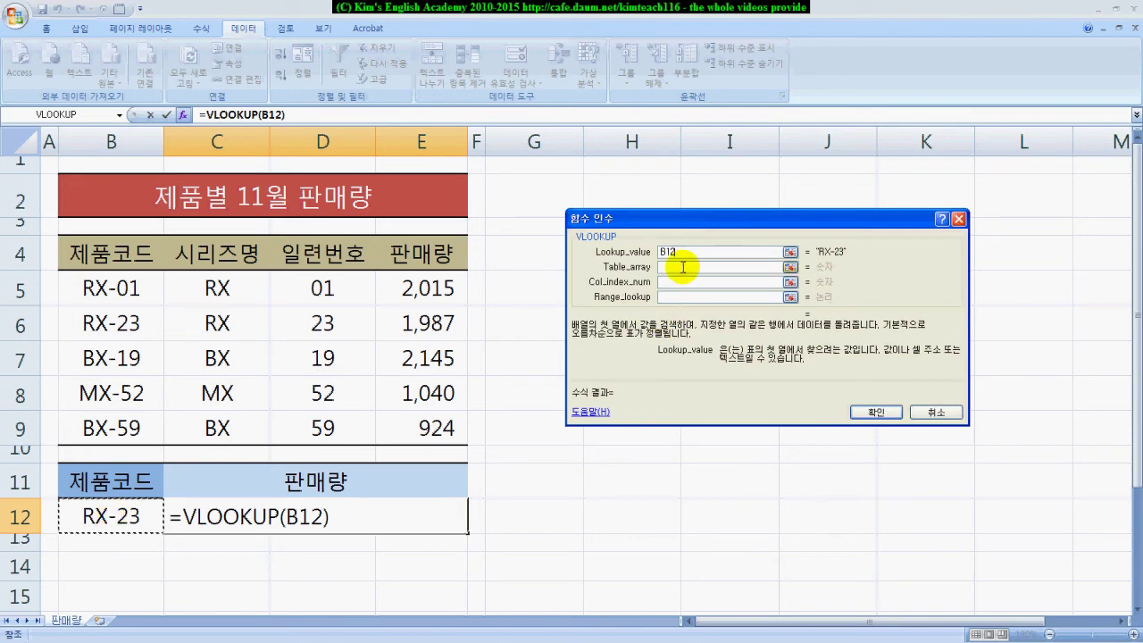
click(682, 266)
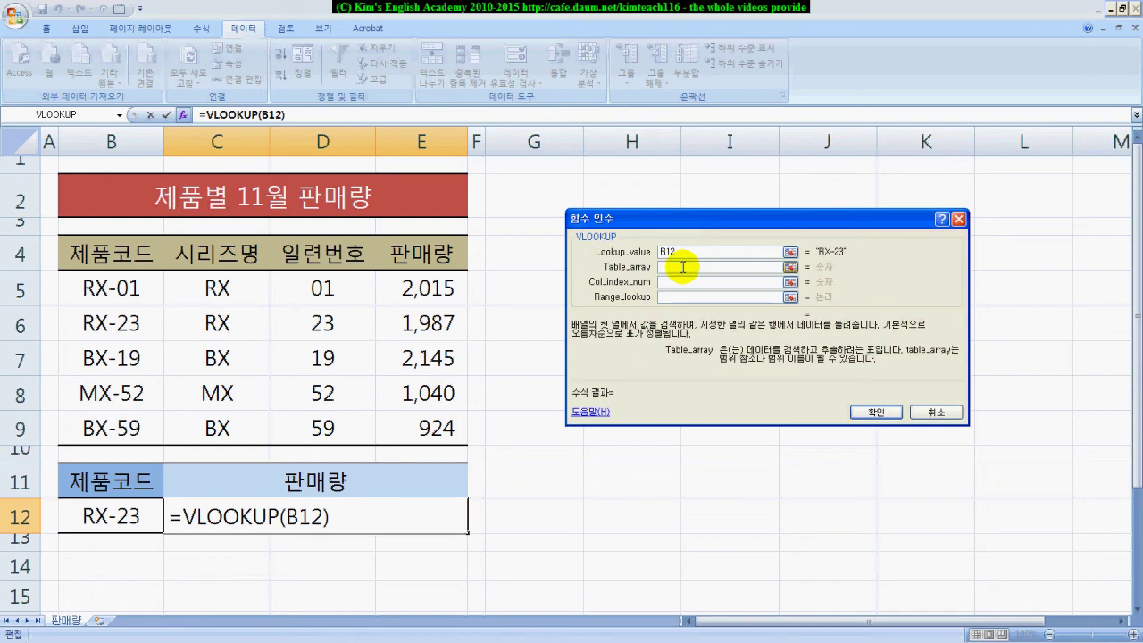
click(84, 286)
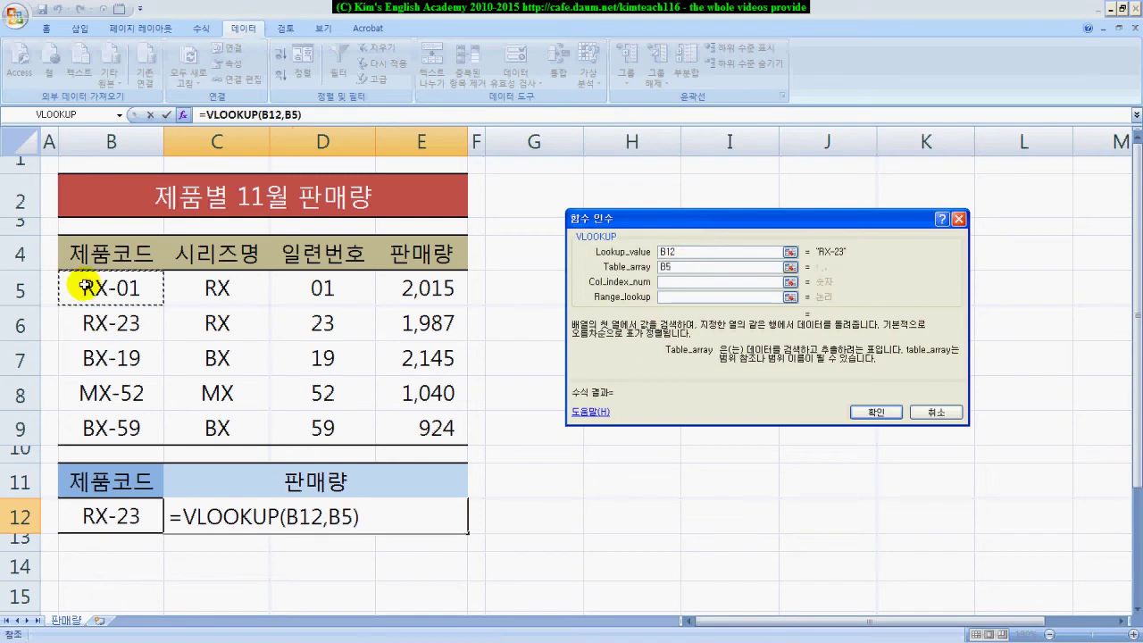
drag(84, 286, 397, 417)
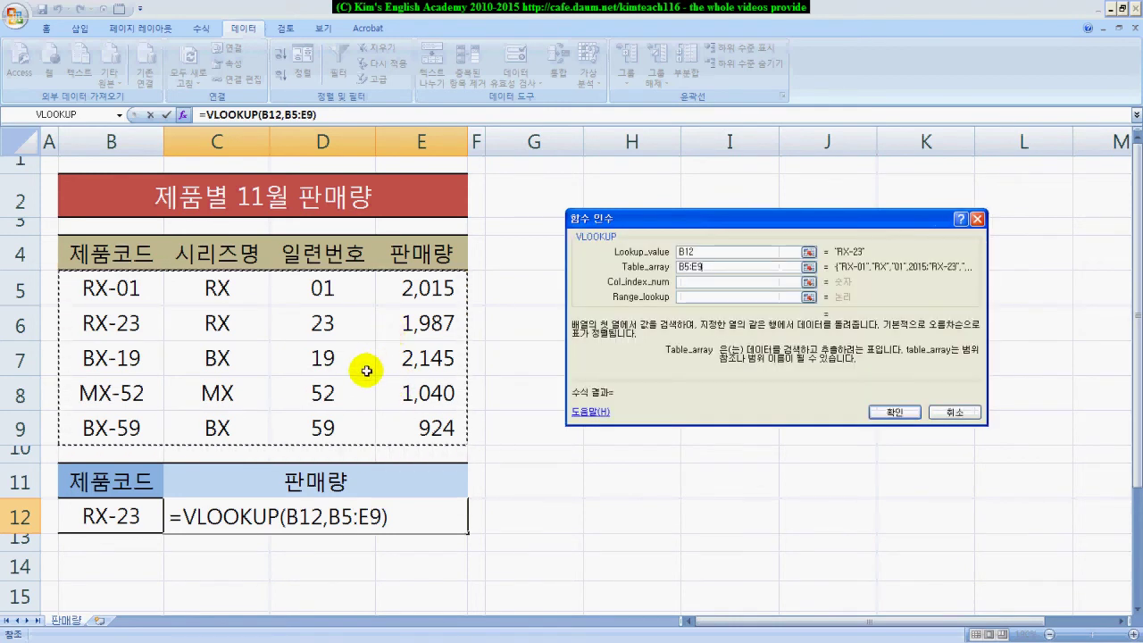
mouse_move(59, 272)
mouse_down()
mouse_move(153, 342)
mouse_move(170, 451)
mouse_up()
mouse_move(71, 506)
mouse_down()
mouse_move(80, 532)
mouse_move(143, 531)
mouse_up()
drag(77, 313, 143, 334)
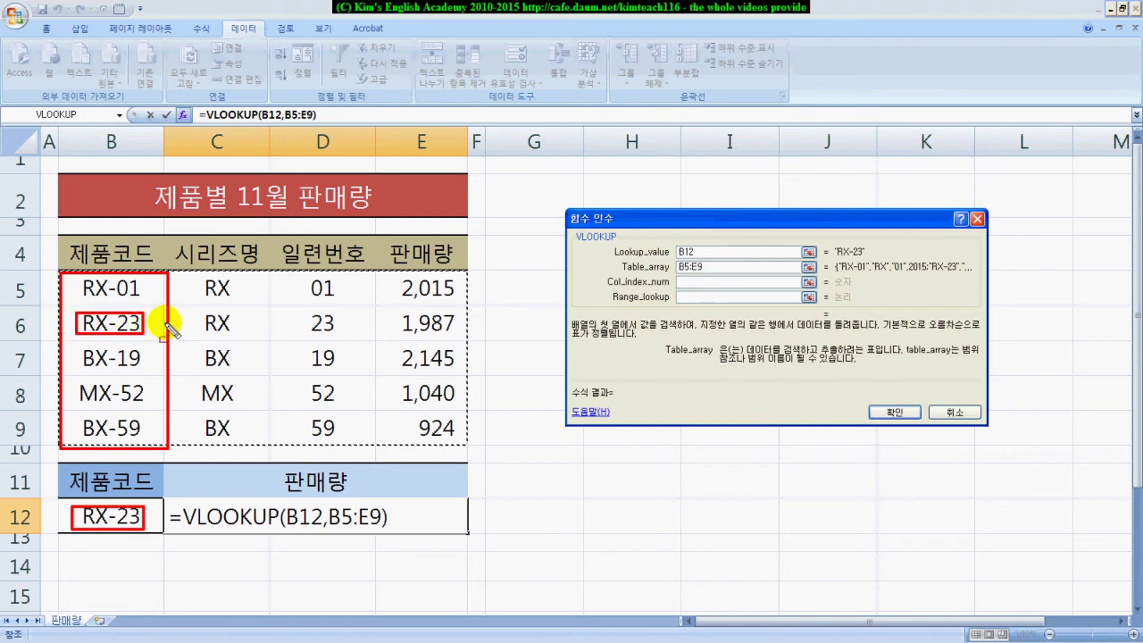
drag(141, 295, 133, 309)
drag(205, 309, 220, 318)
drag(306, 315, 291, 326)
mouse_move(390, 302)
mouse_down()
mouse_move(434, 311)
mouse_move(438, 339)
mouse_move(457, 326)
mouse_up()
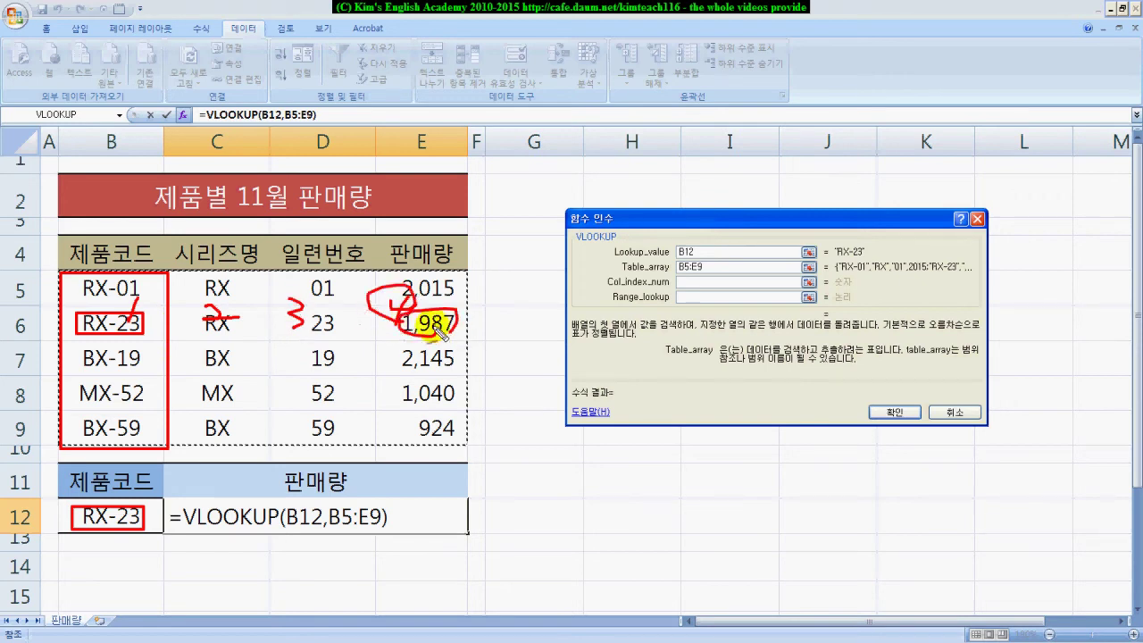
drag(737, 284, 740, 288)
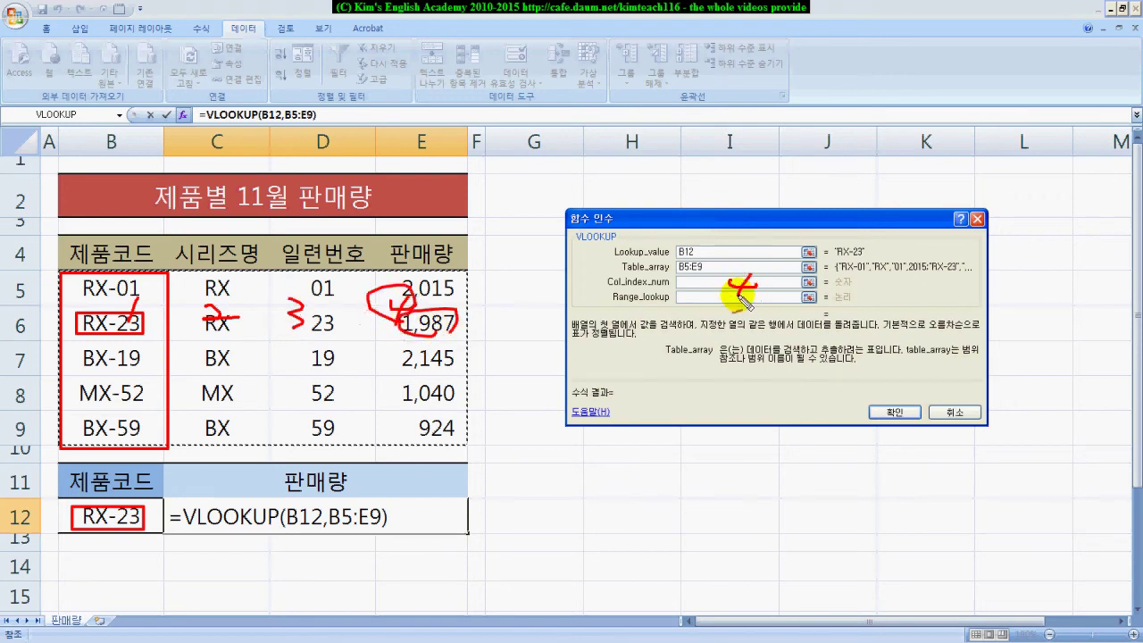
key(Escape)
Complete the VLOOKUP formula in C12 with column index number 4 and range lookup 0.
click(723, 284)
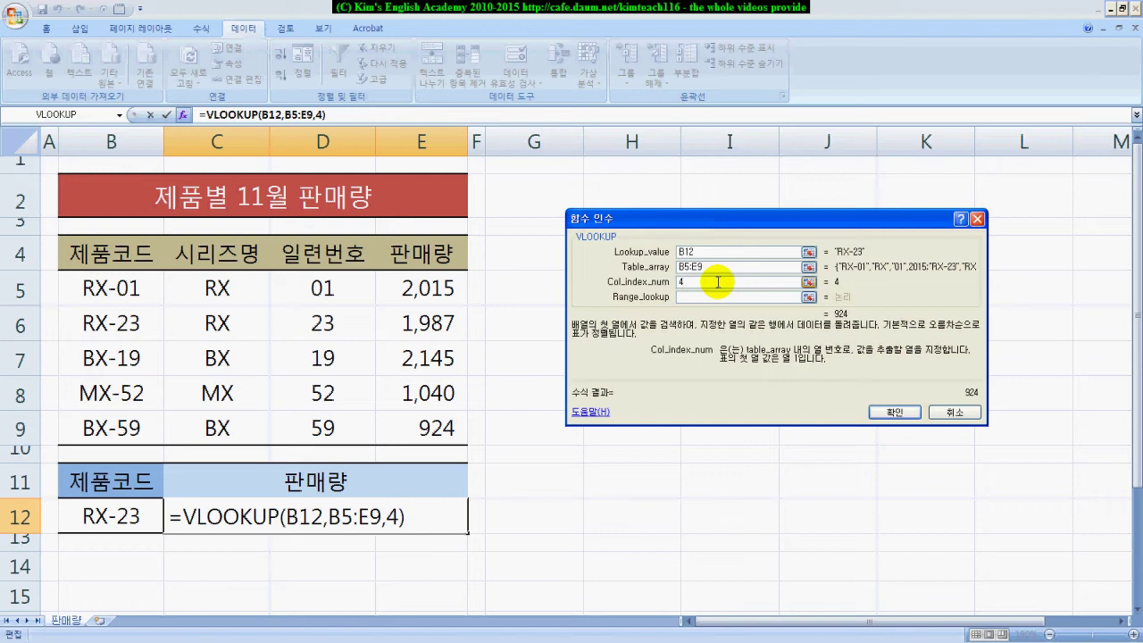
click(716, 295)
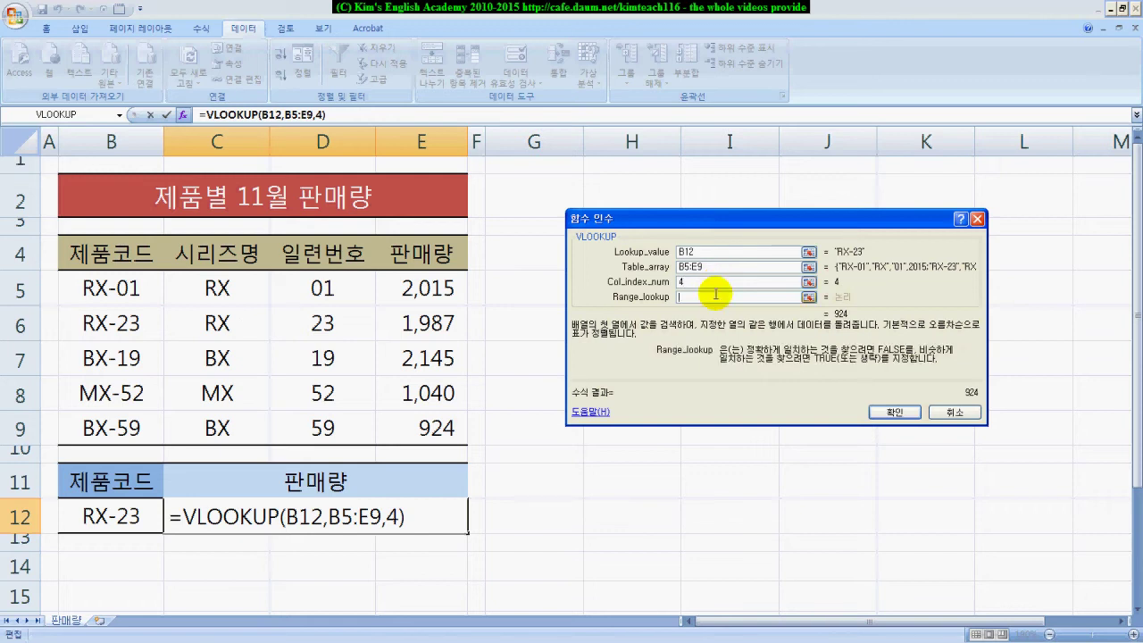
text(0)
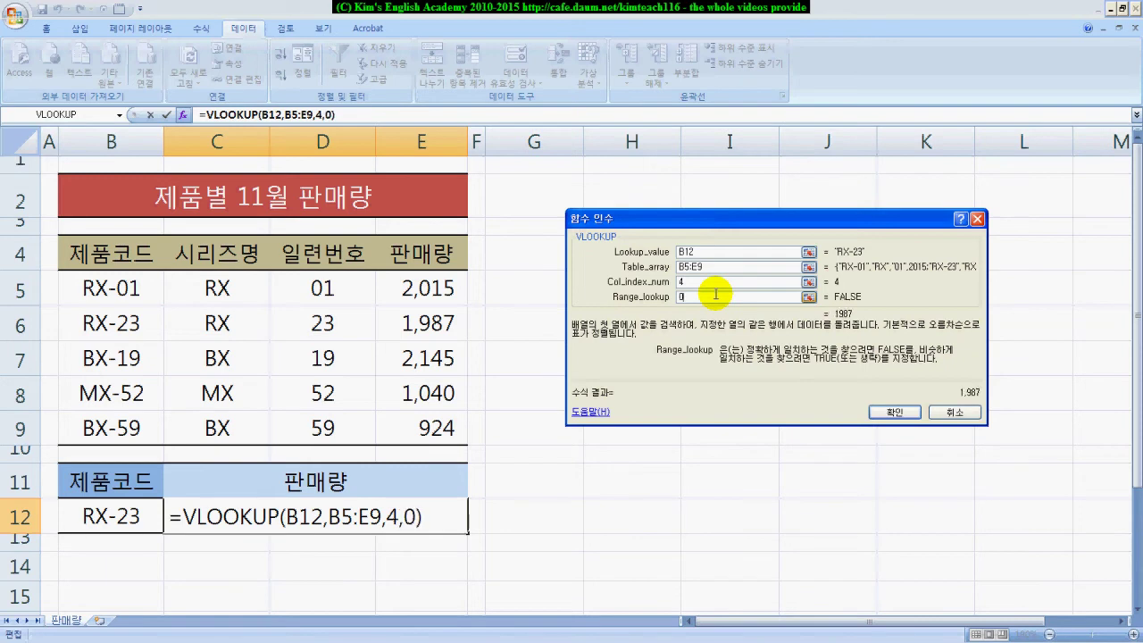
mouse_move(858, 335)
mouse_down()
mouse_move(829, 322)
mouse_move(853, 300)
mouse_move(860, 315)
mouse_up()
mouse_move(86, 323)
mouse_down()
mouse_move(392, 332)
mouse_move(386, 314)
mouse_move(443, 338)
mouse_move(308, 529)
mouse_move(329, 507)
mouse_up()
key(Escape)
click(887, 411)
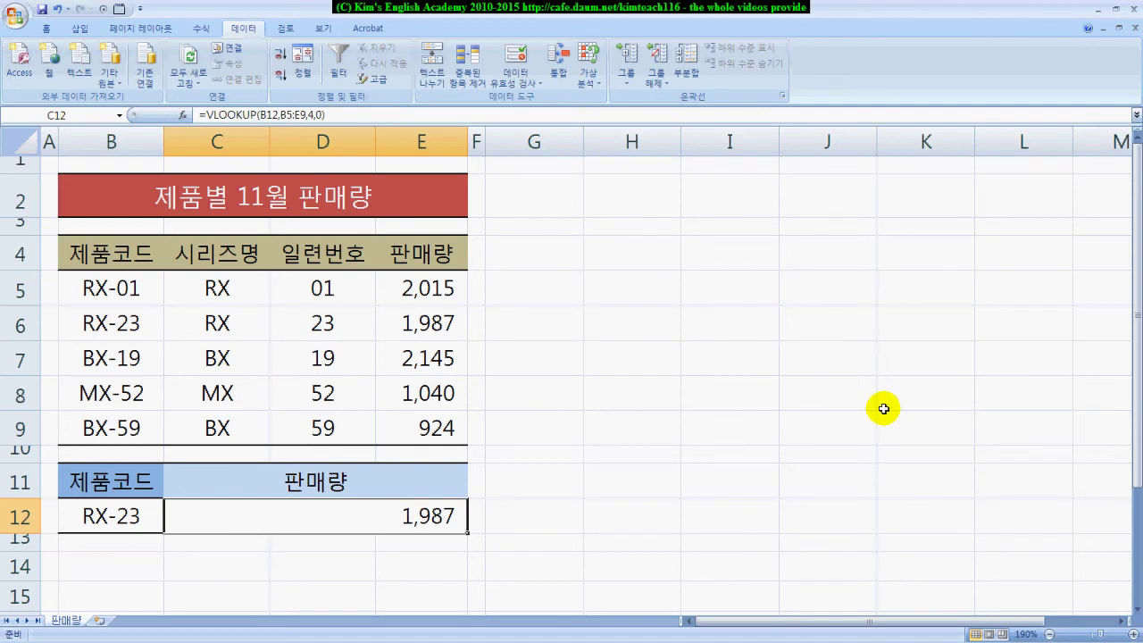
Test the lookup by choosing MX-52, RX-01, RX-23, BX-19, MX-52 and finally BX-59 from the product code list in B12.
click(158, 525)
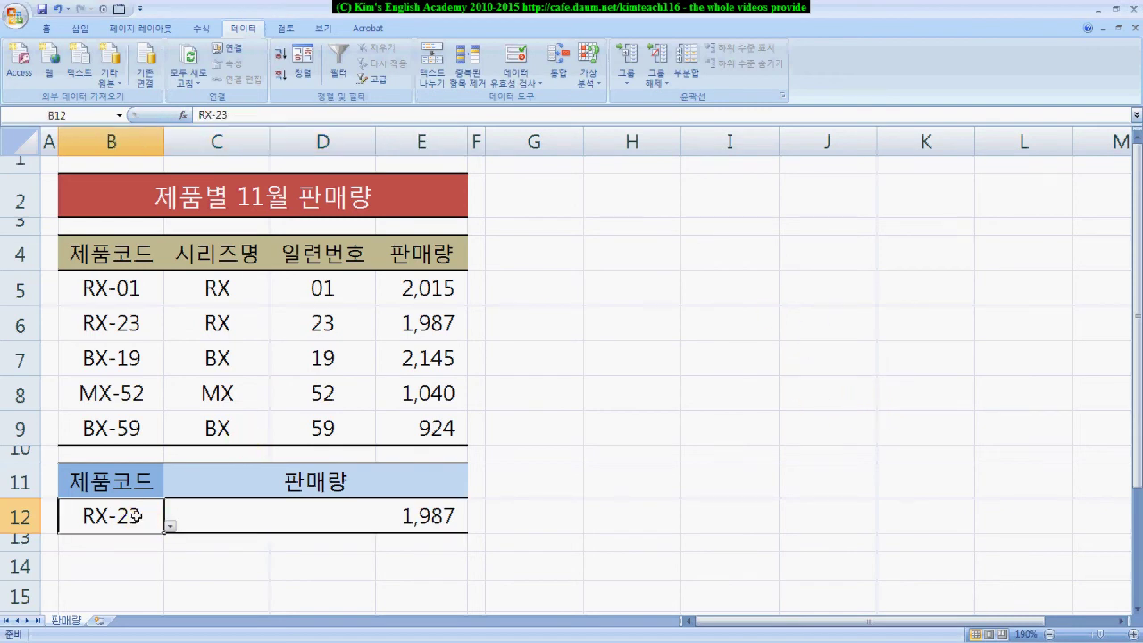
click(170, 526)
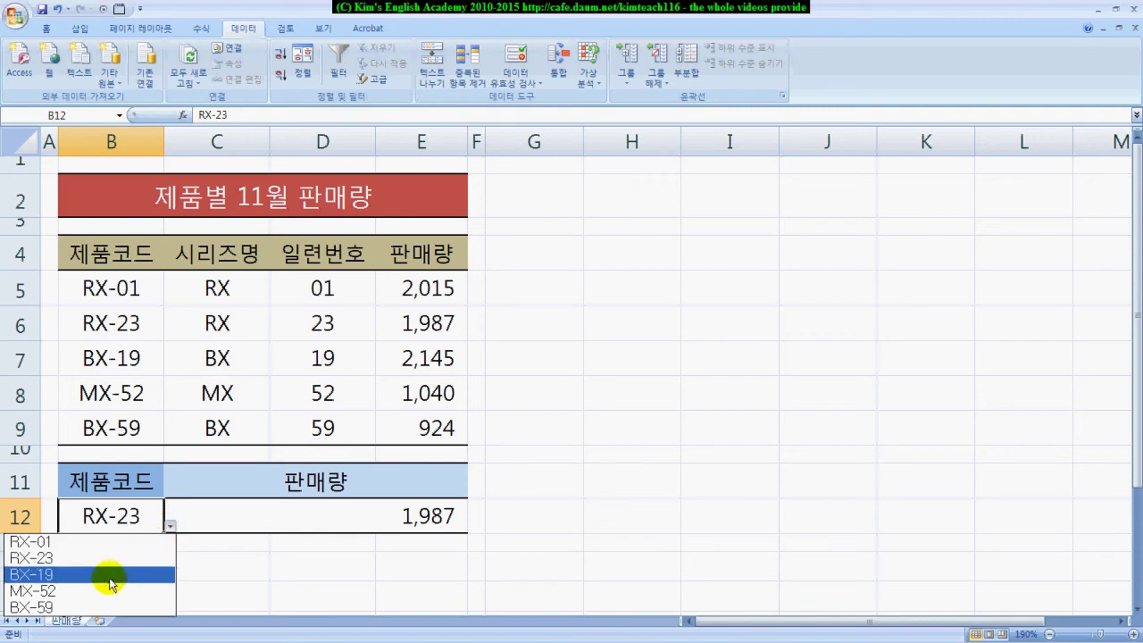
click(105, 590)
click(166, 527)
click(113, 542)
click(166, 527)
click(124, 557)
click(166, 527)
click(122, 576)
click(168, 529)
click(113, 591)
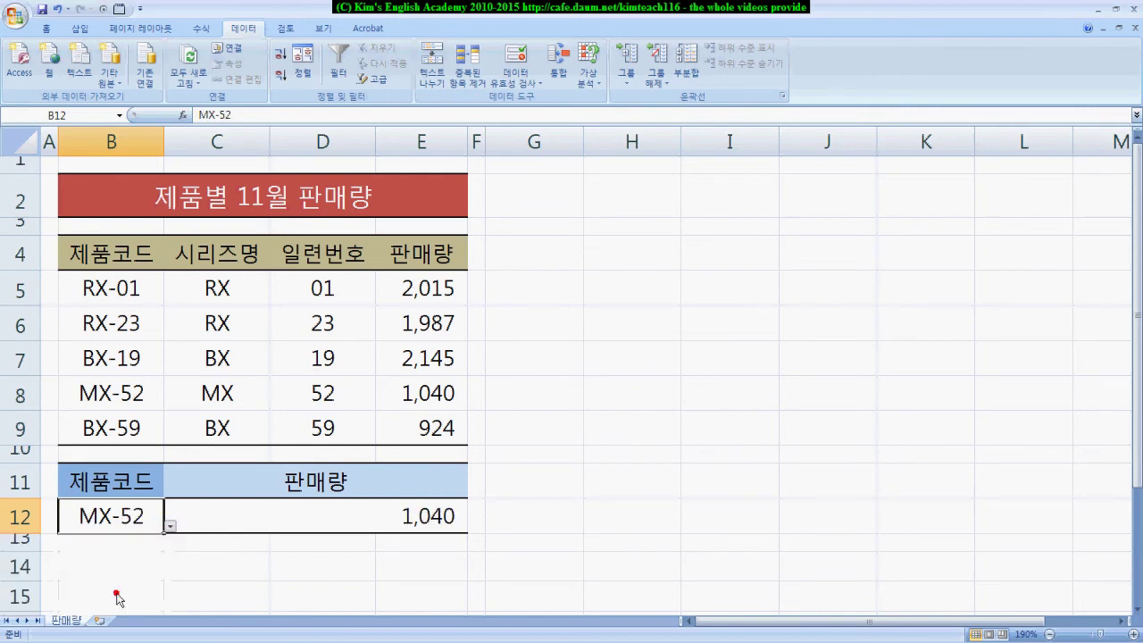
click(169, 526)
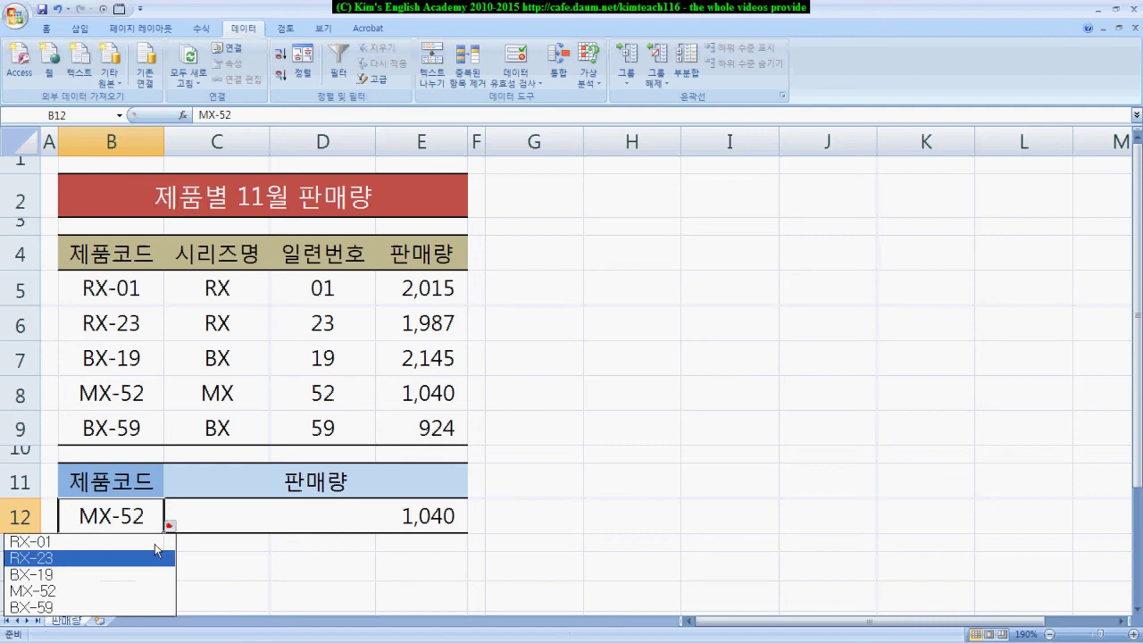
click(123, 606)
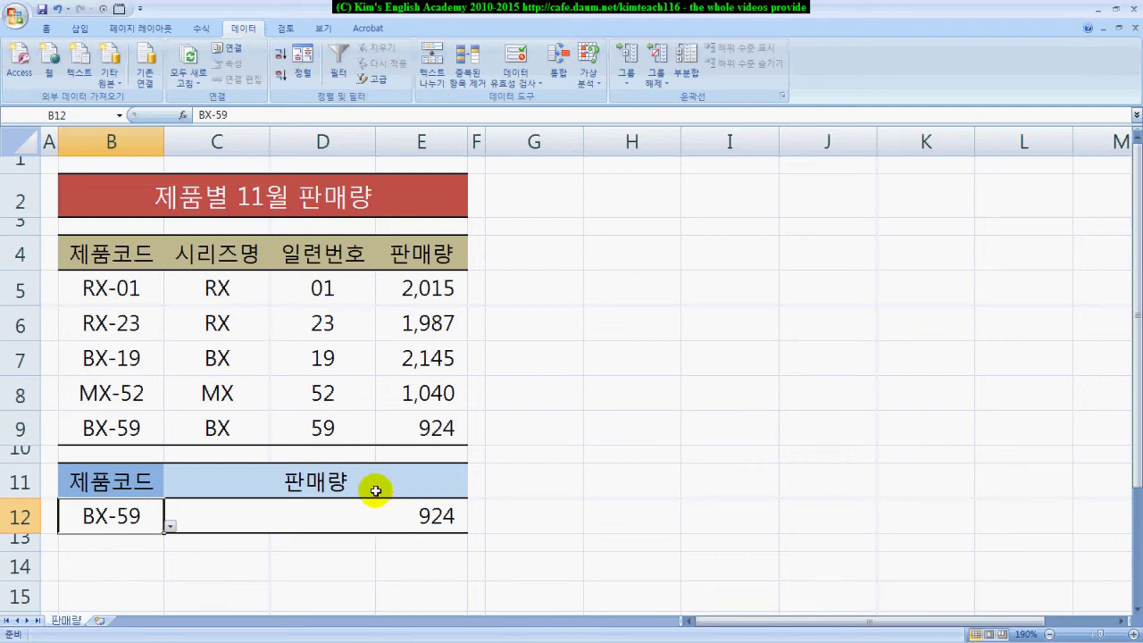
Close the Ch14 workbook without saving the changes.
click(16, 16)
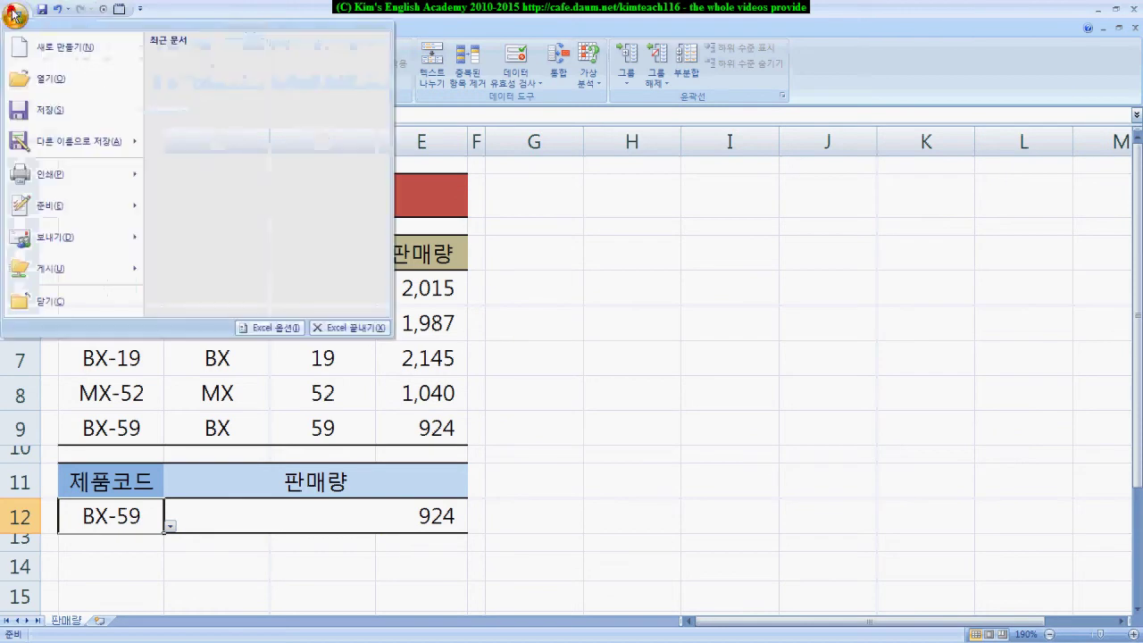
click(92, 301)
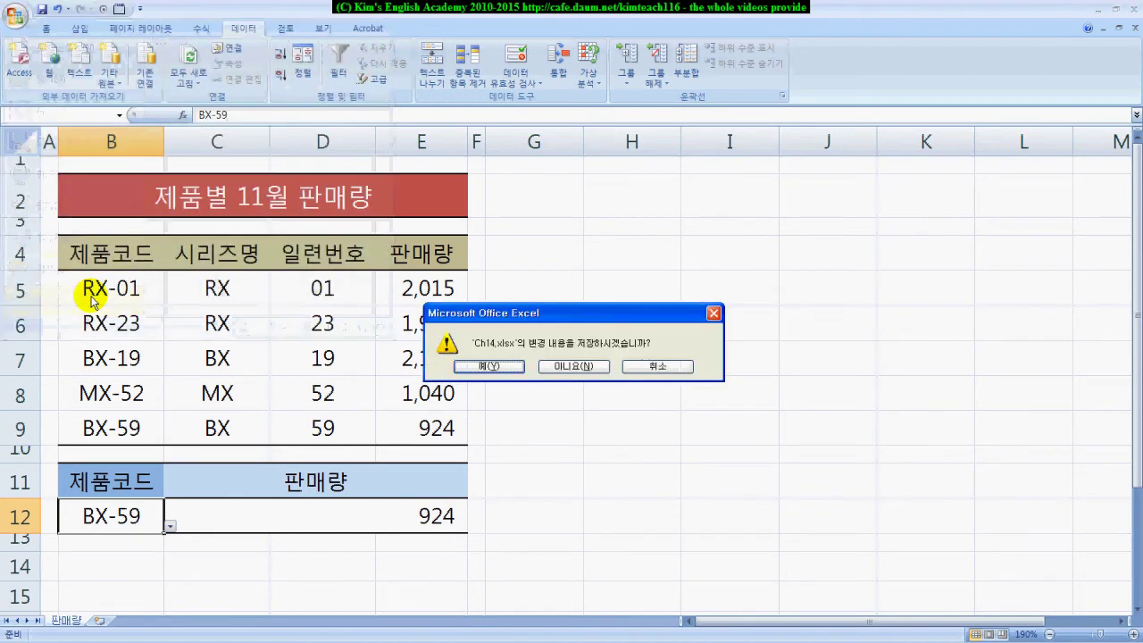
click(564, 366)
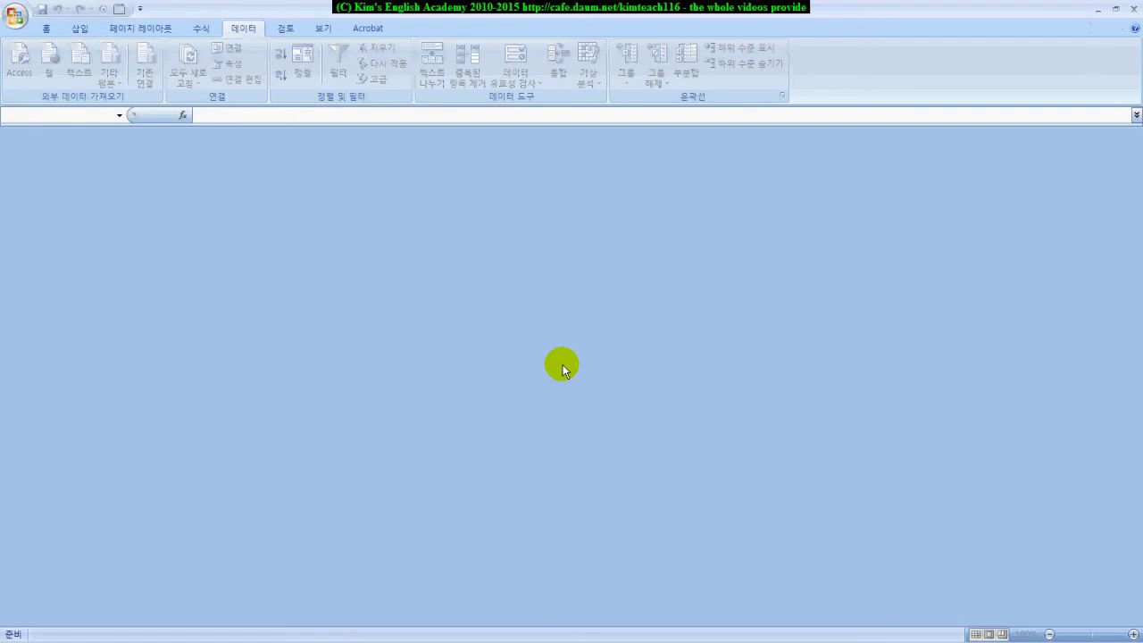
Open the workbook Ch14-1 from the 연습파일 folder and enlarge the sheet view to 175%.
click(13, 17)
click(38, 80)
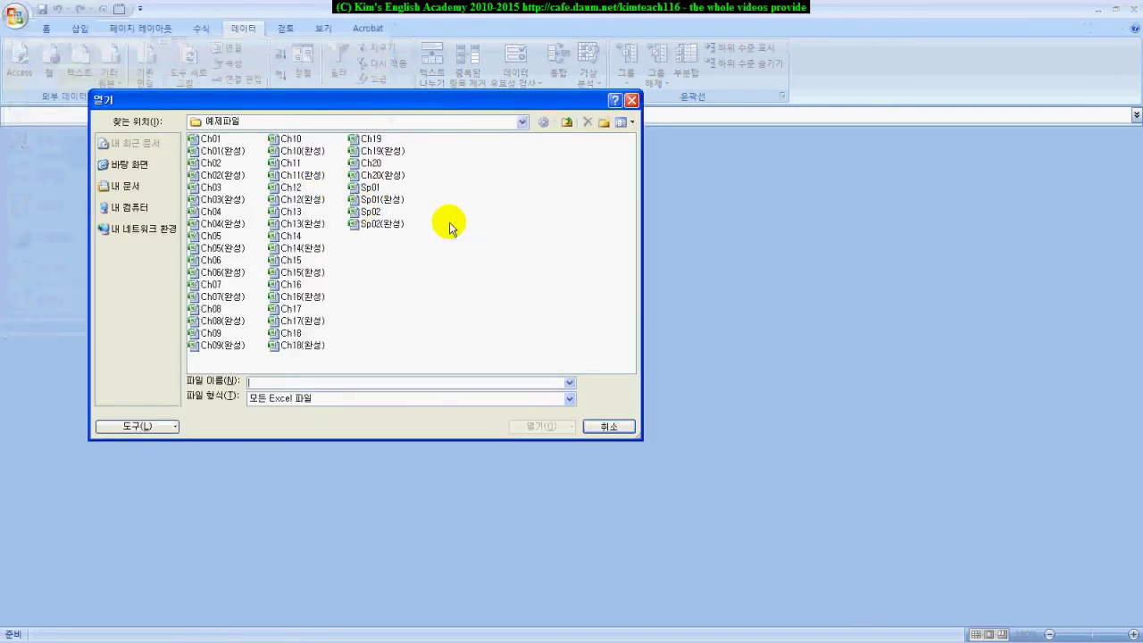
click(567, 122)
click(276, 140)
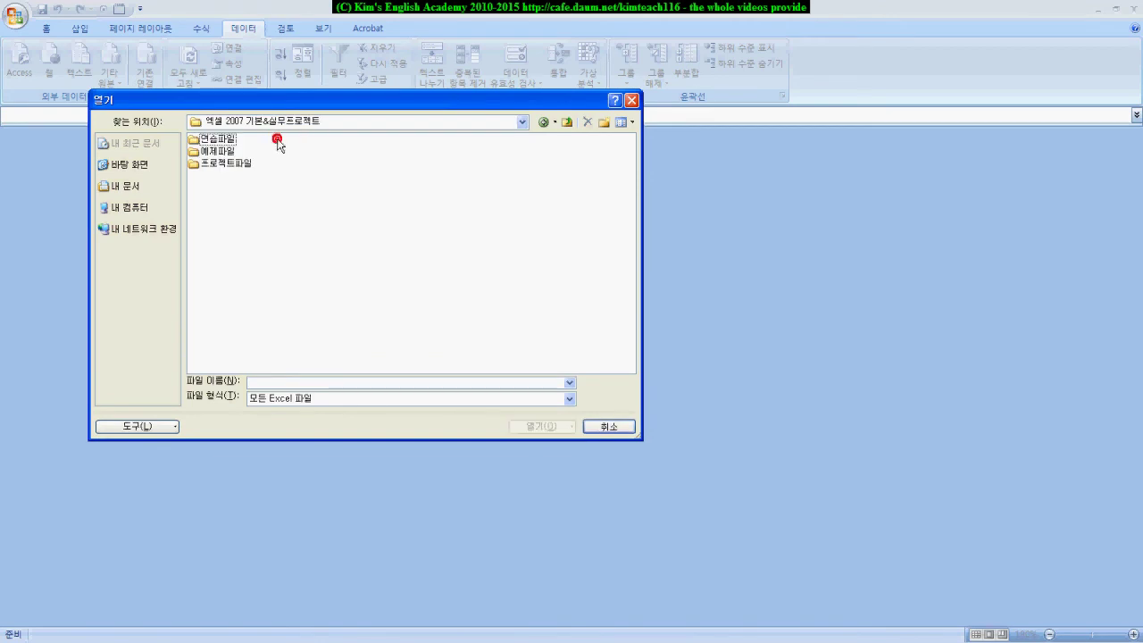
click(214, 139)
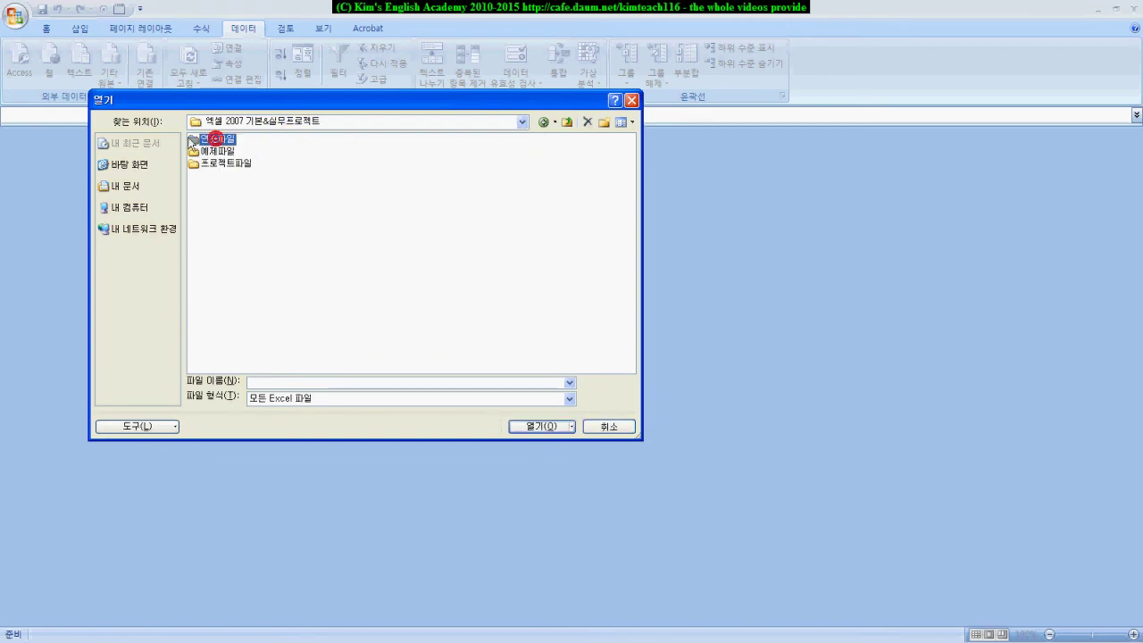
double_click(191, 141)
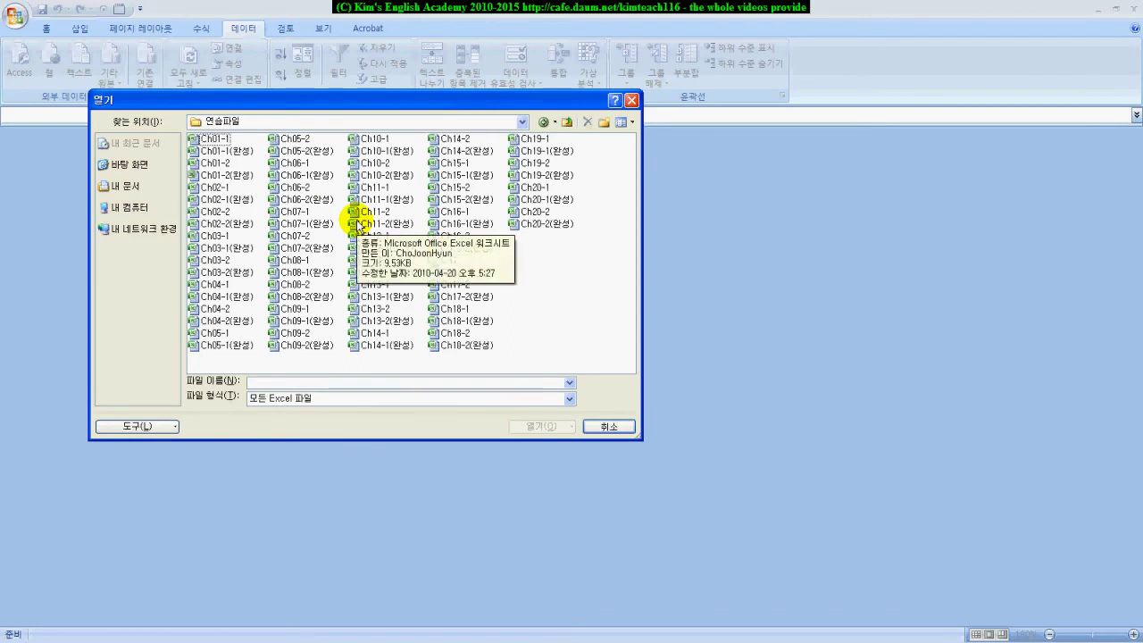
click(394, 332)
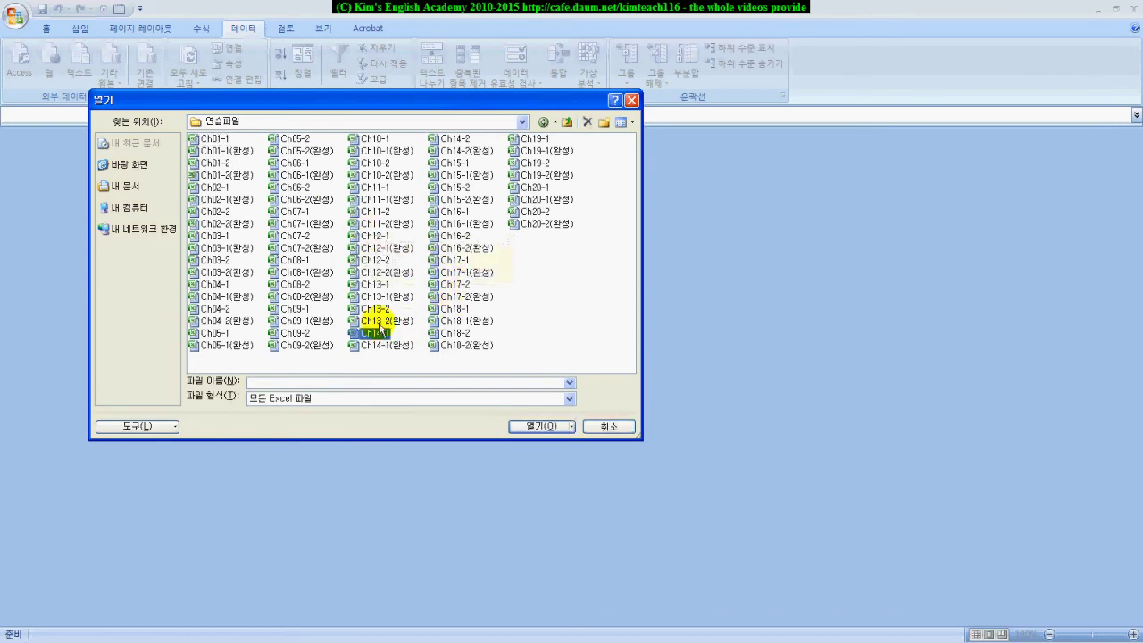
double_click(355, 334)
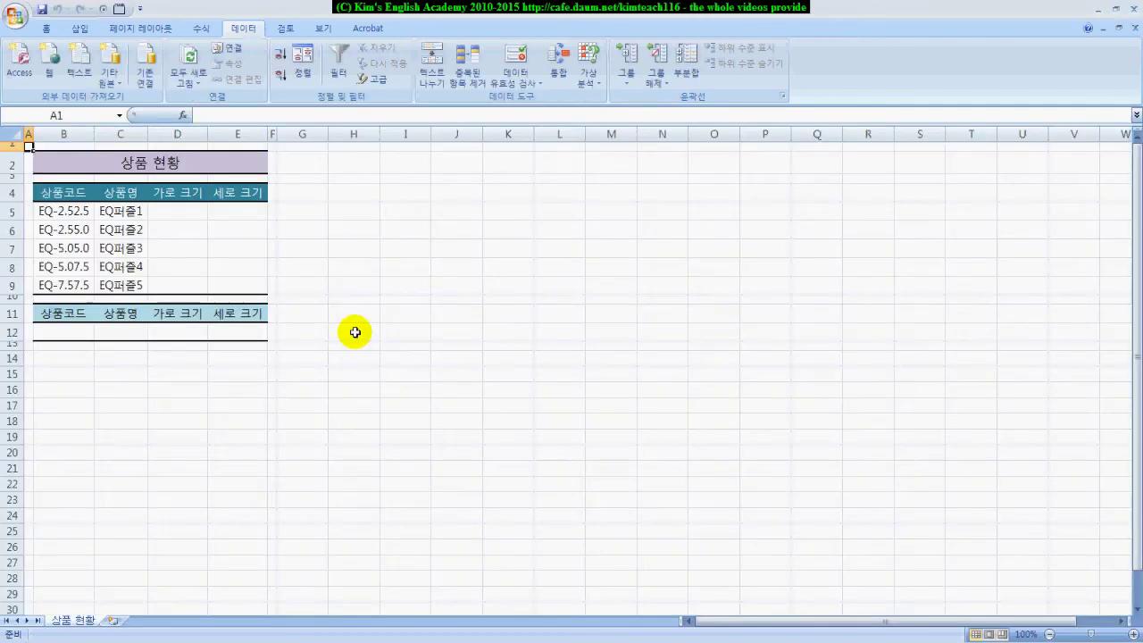
scroll(271, 316, up, 3)
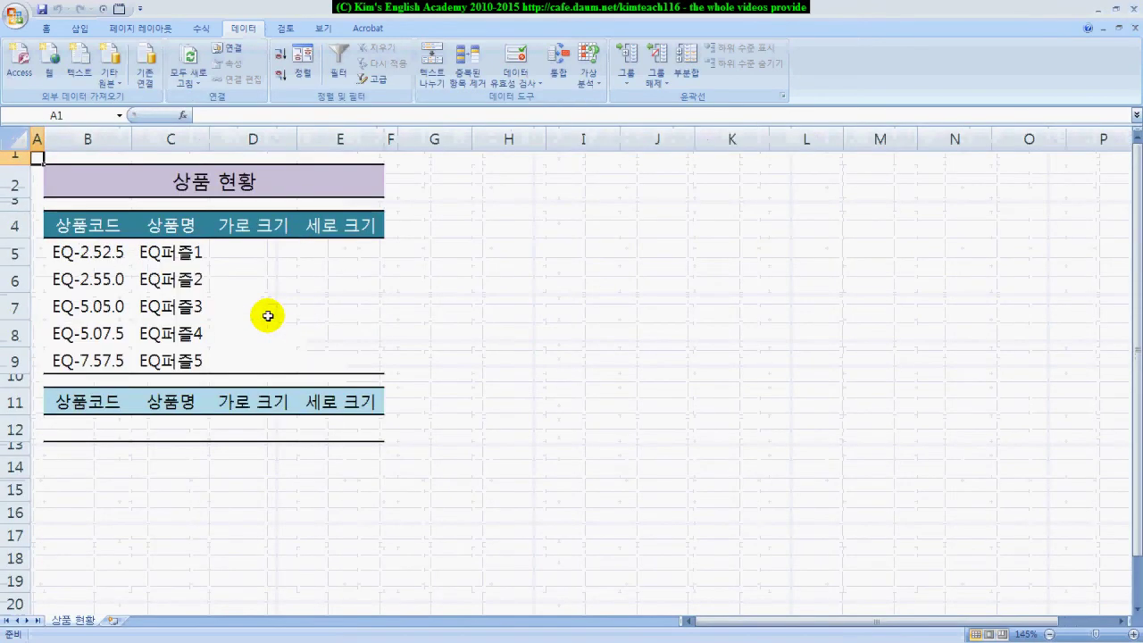
scroll(268, 316, up, 1)
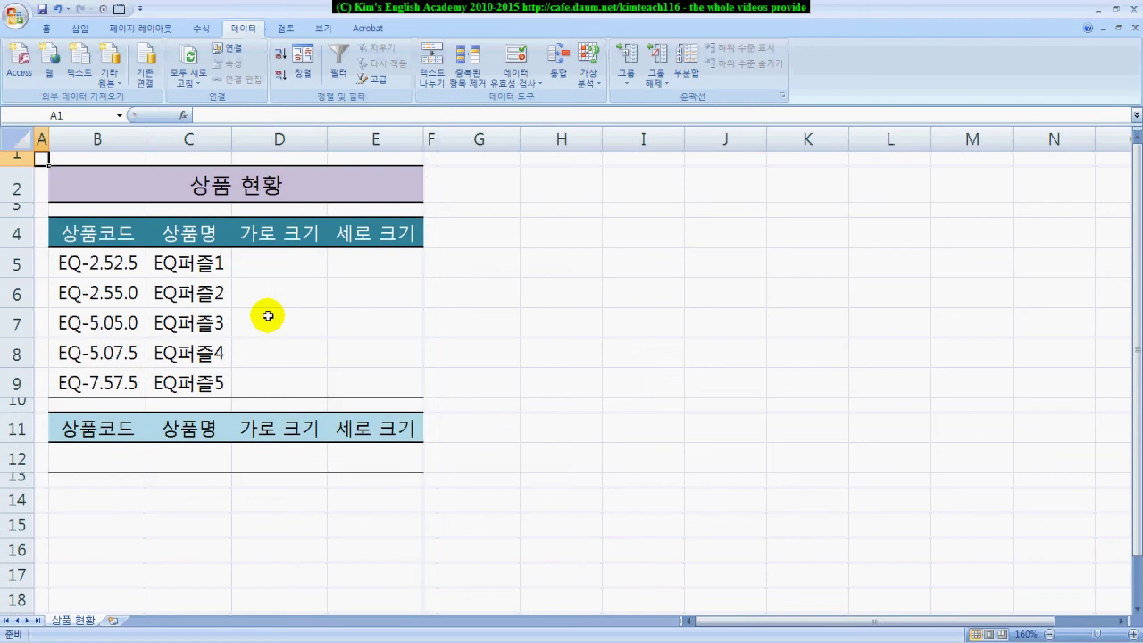
scroll(268, 316, up, 1)
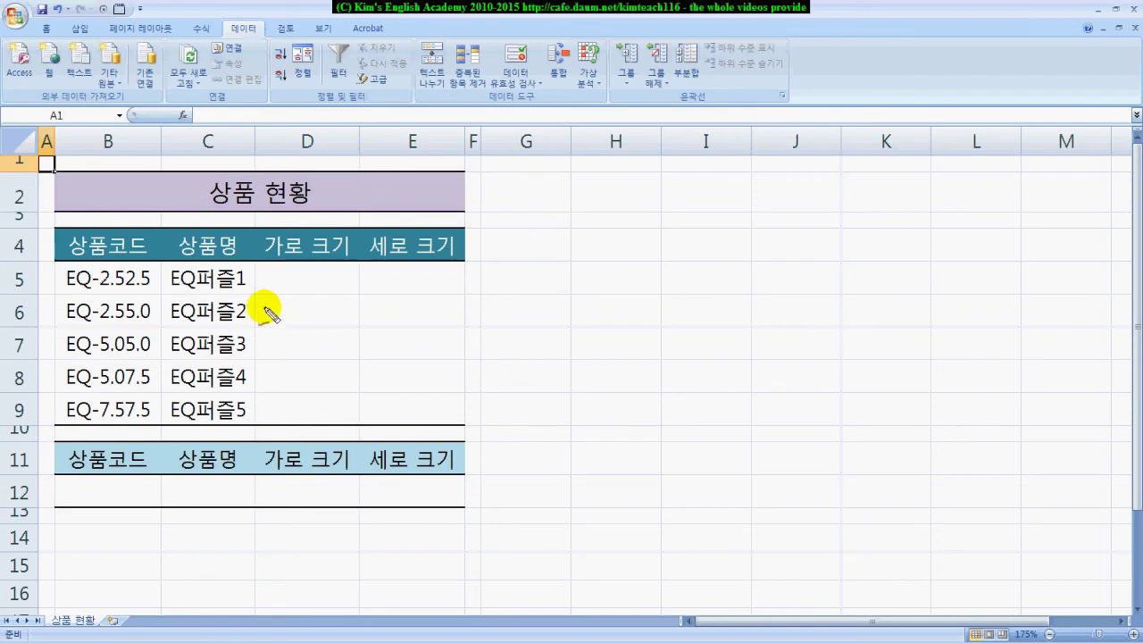
mouse_move(58, 264)
mouse_down()
mouse_move(153, 324)
mouse_move(148, 403)
mouse_move(95, 467)
mouse_move(86, 502)
mouse_move(133, 507)
mouse_up()
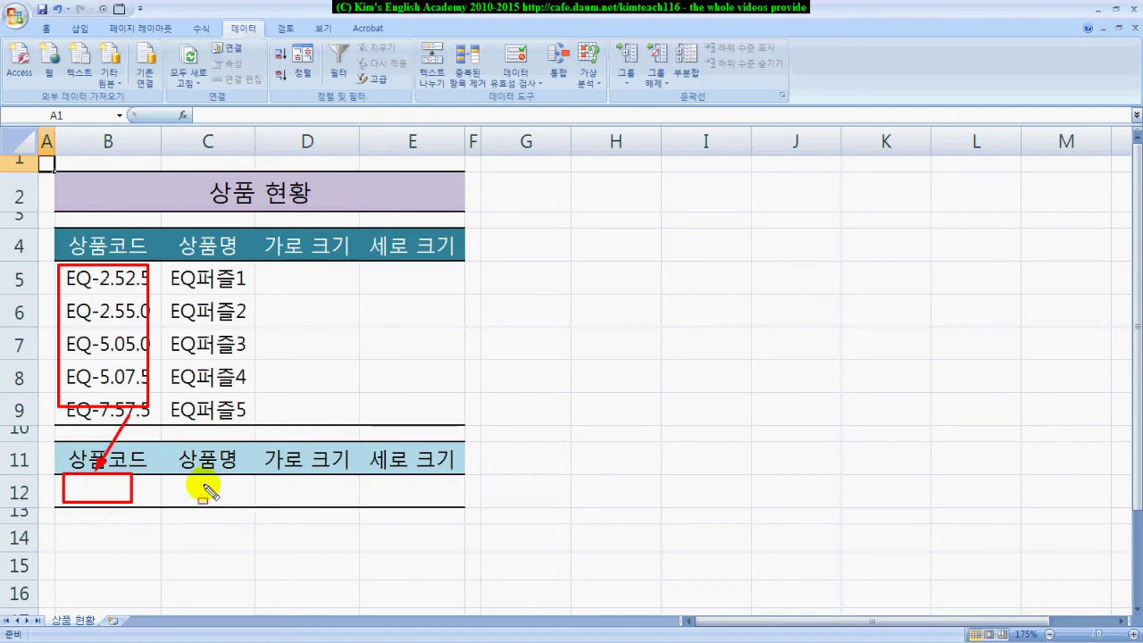
drag(177, 476, 230, 502)
drag(125, 487, 192, 484)
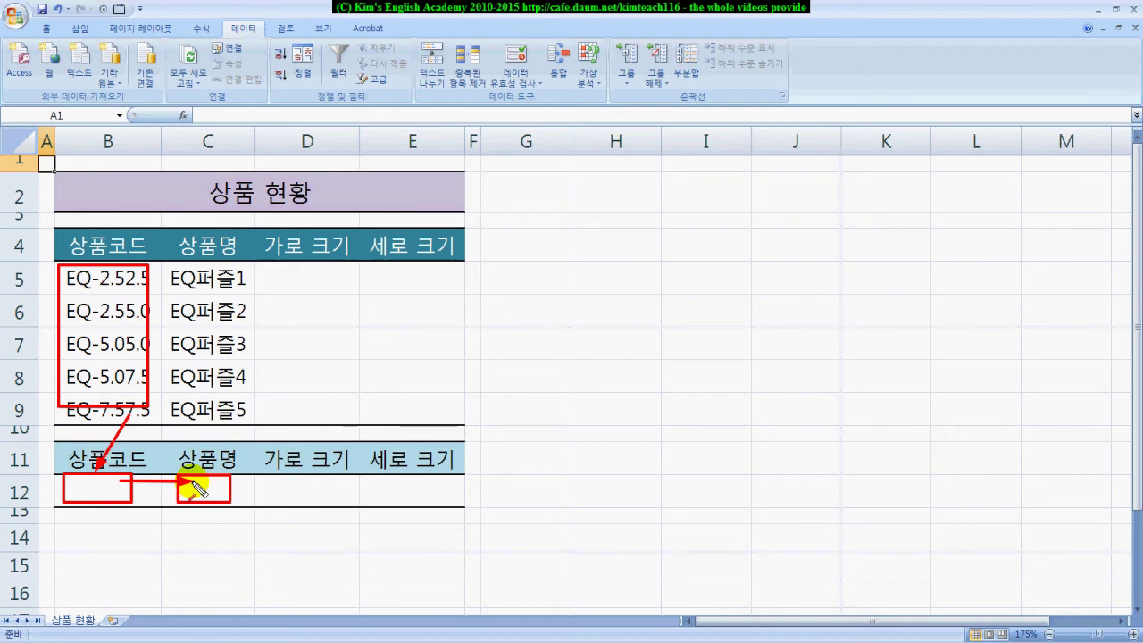
click(264, 475)
drag(277, 490, 449, 502)
drag(248, 489, 295, 485)
drag(337, 529, 397, 488)
drag(73, 476, 118, 496)
mouse_move(183, 478)
mouse_down()
mouse_move(221, 492)
mouse_move(446, 496)
mouse_up()
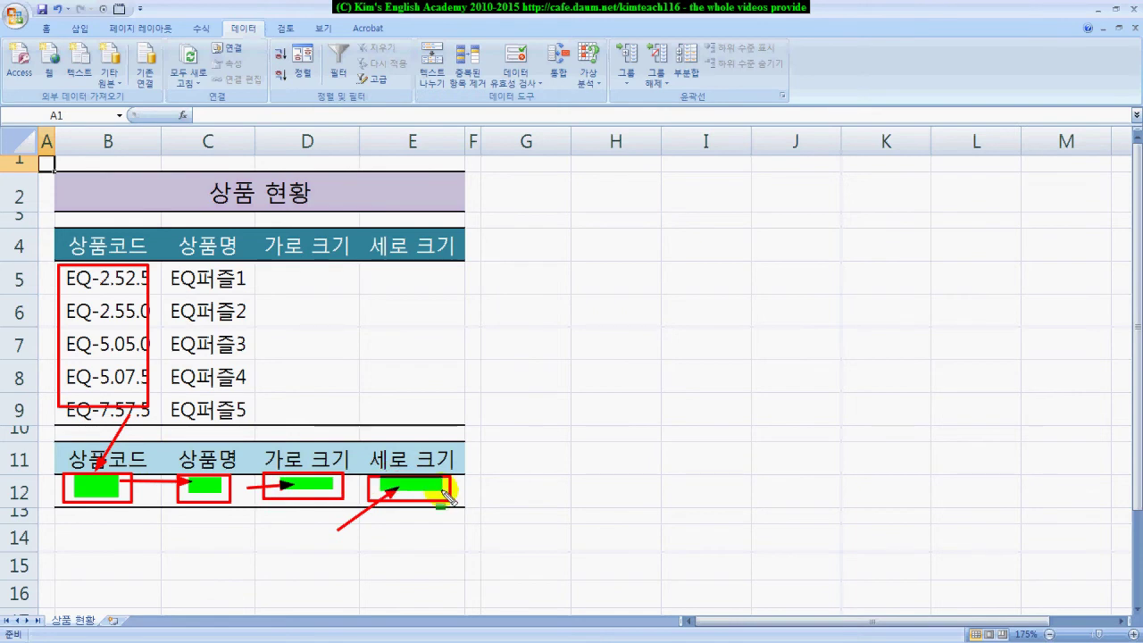
drag(266, 268, 345, 289)
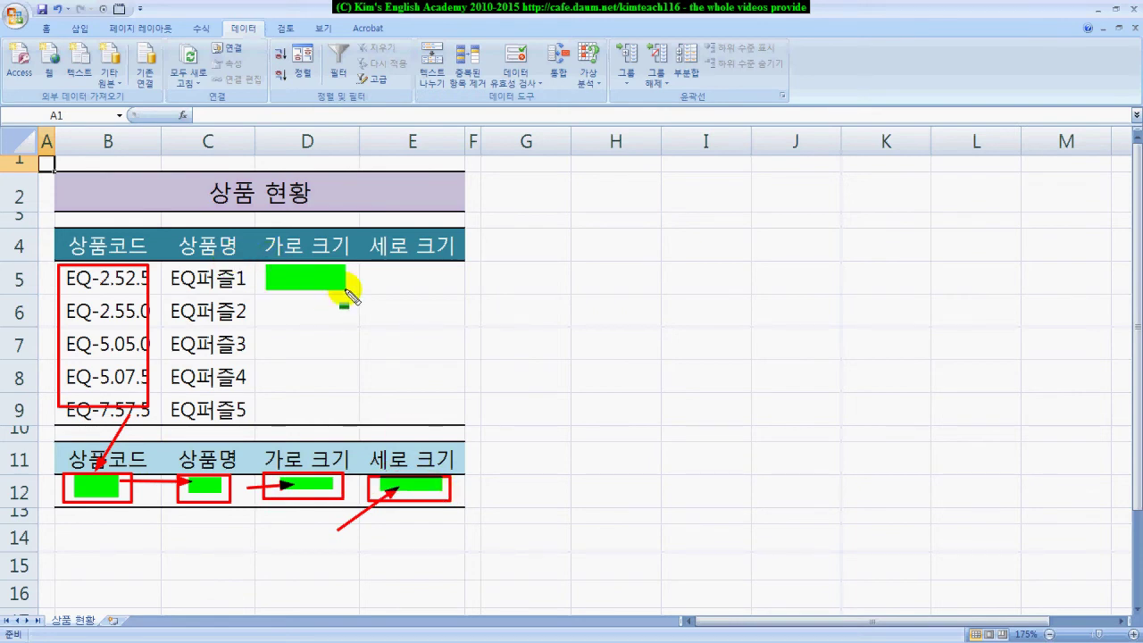
drag(98, 270, 126, 287)
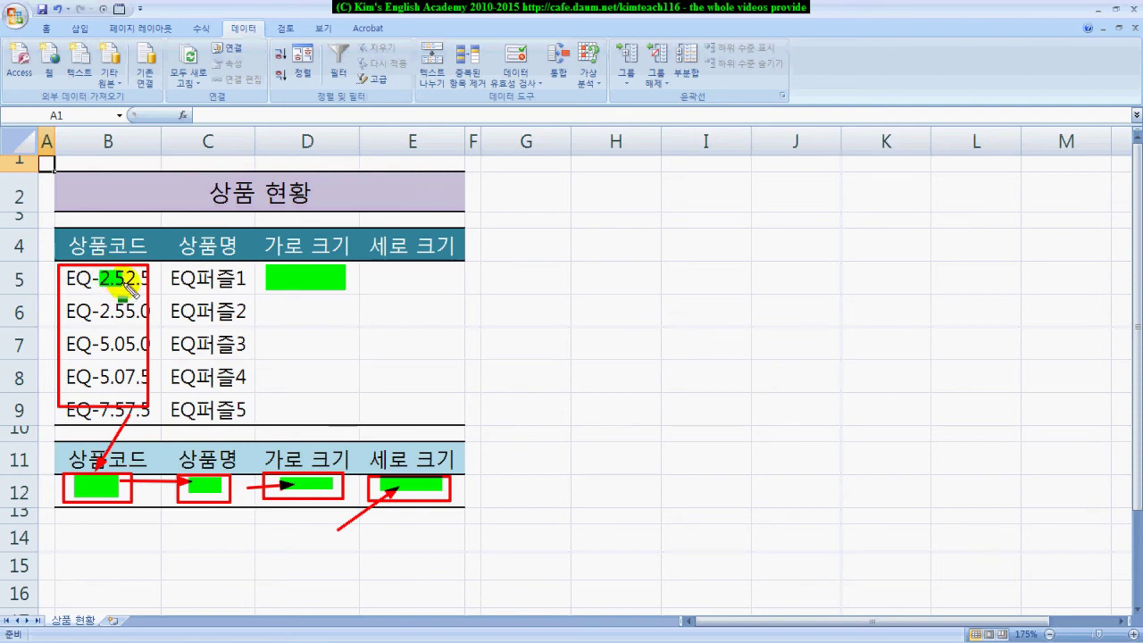
drag(382, 268, 456, 289)
drag(152, 260, 147, 287)
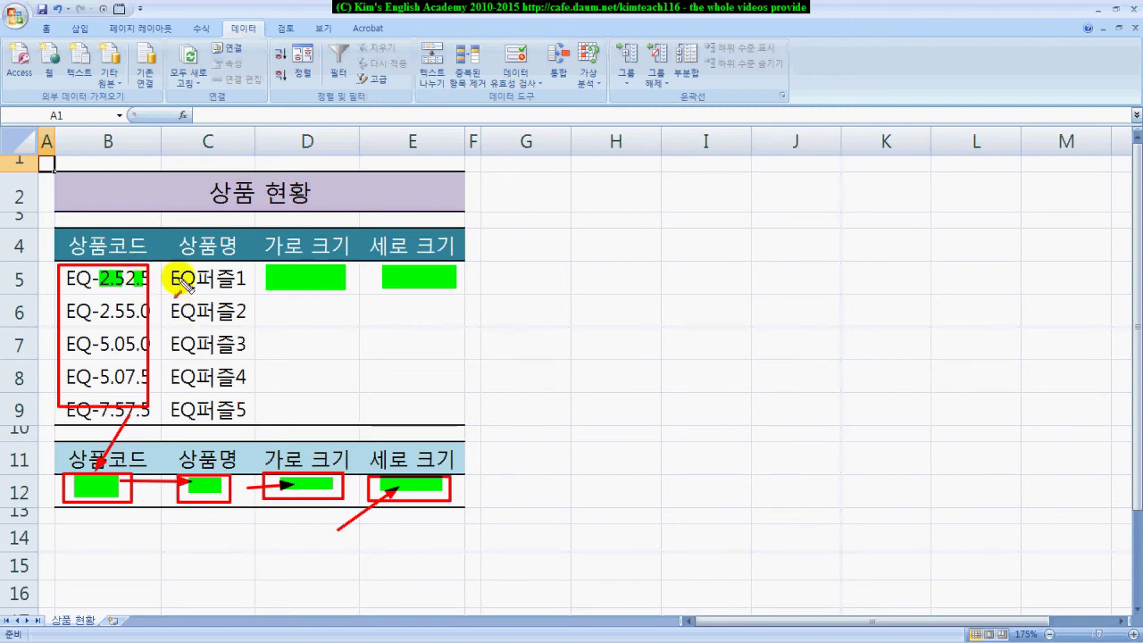
click(187, 170)
drag(120, 252, 75, 270)
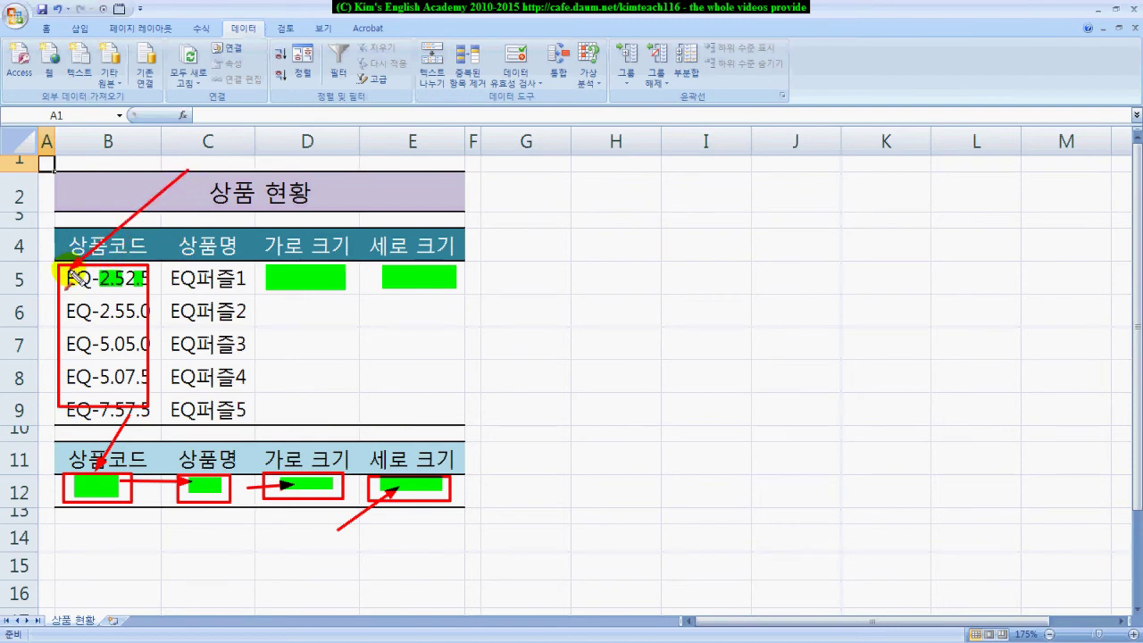
drag(75, 279, 100, 278)
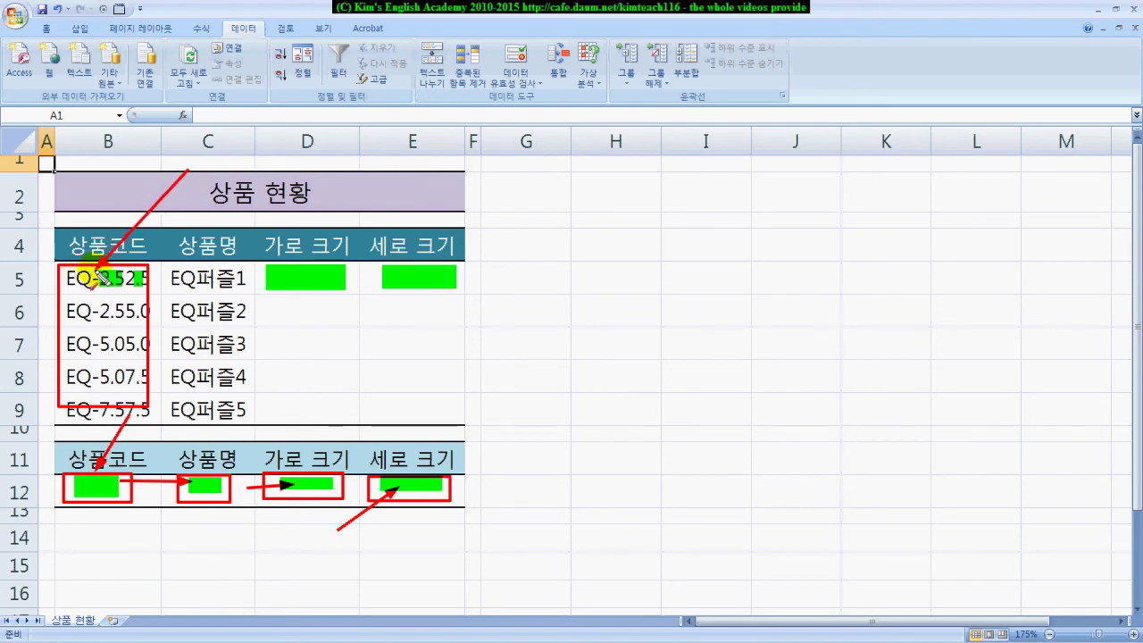
drag(101, 277, 109, 275)
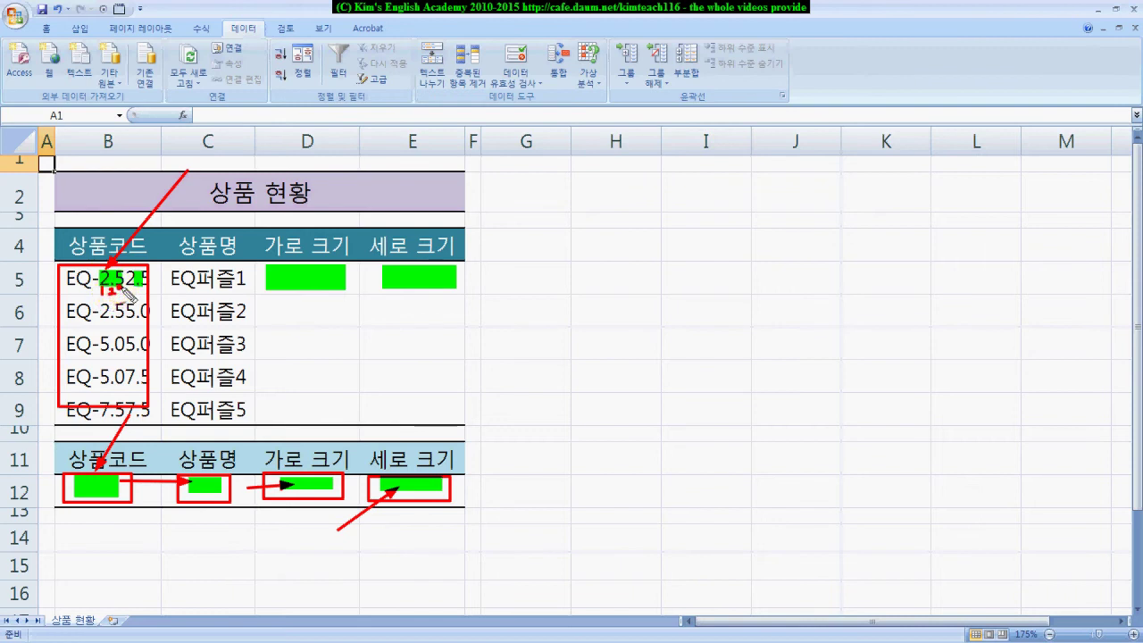
mouse_move(129, 304)
mouse_down()
mouse_move(105, 223)
mouse_move(111, 234)
mouse_move(137, 225)
mouse_move(134, 239)
mouse_up()
mouse_move(552, 314)
mouse_down()
mouse_move(566, 287)
mouse_move(600, 313)
mouse_move(623, 295)
mouse_up()
click(600, 300)
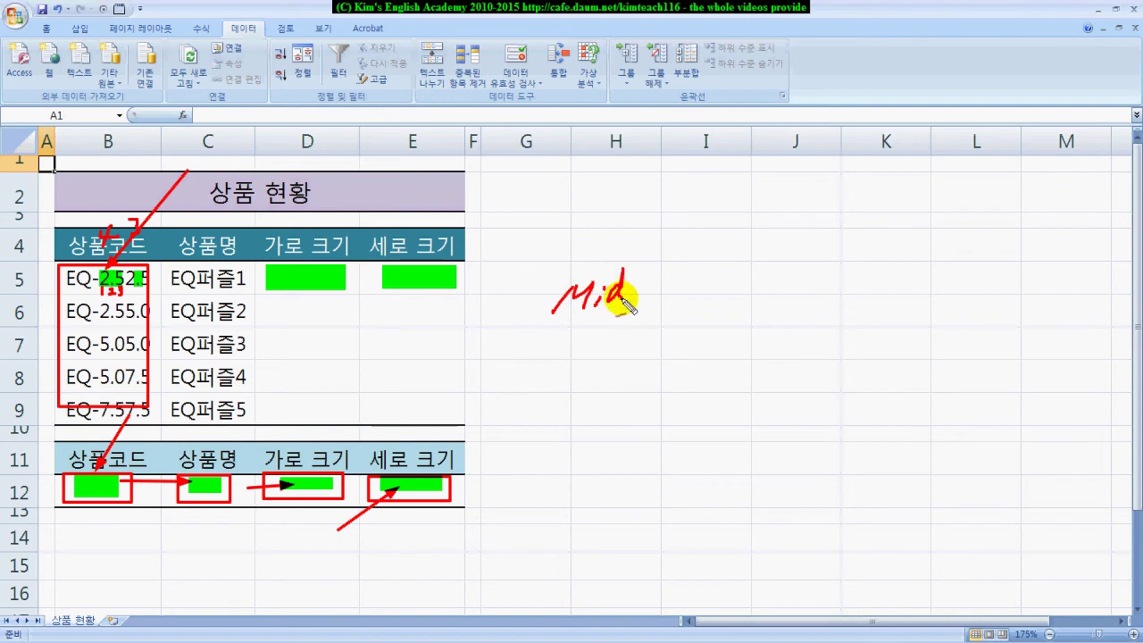
drag(527, 324, 616, 308)
drag(663, 262, 666, 304)
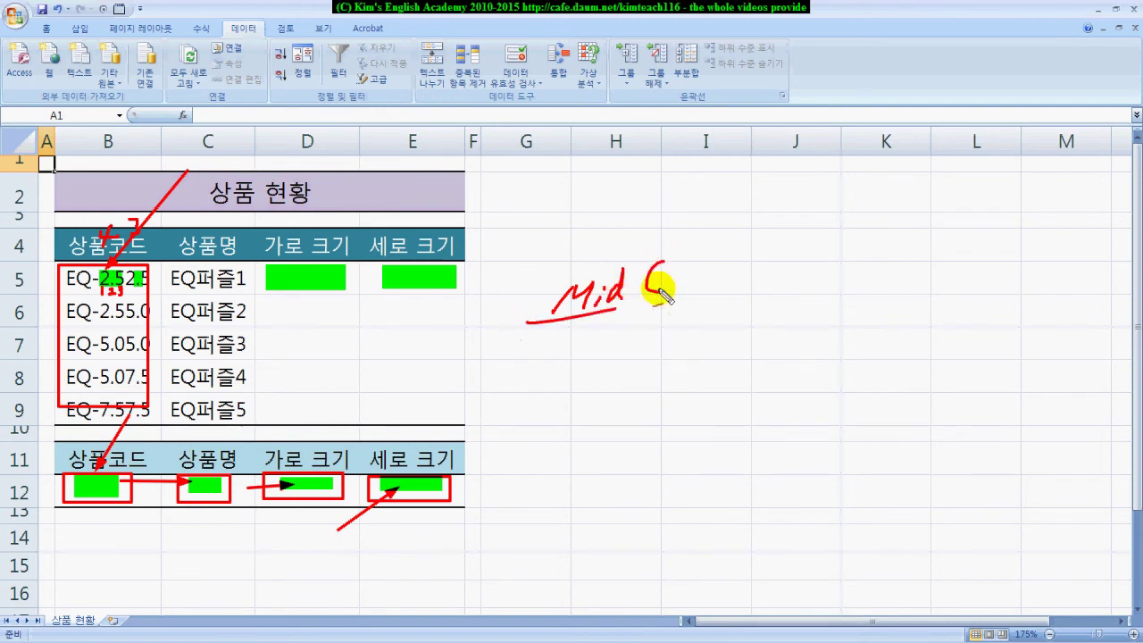
mouse_move(702, 268)
mouse_down()
mouse_move(687, 281)
mouse_move(719, 295)
mouse_up()
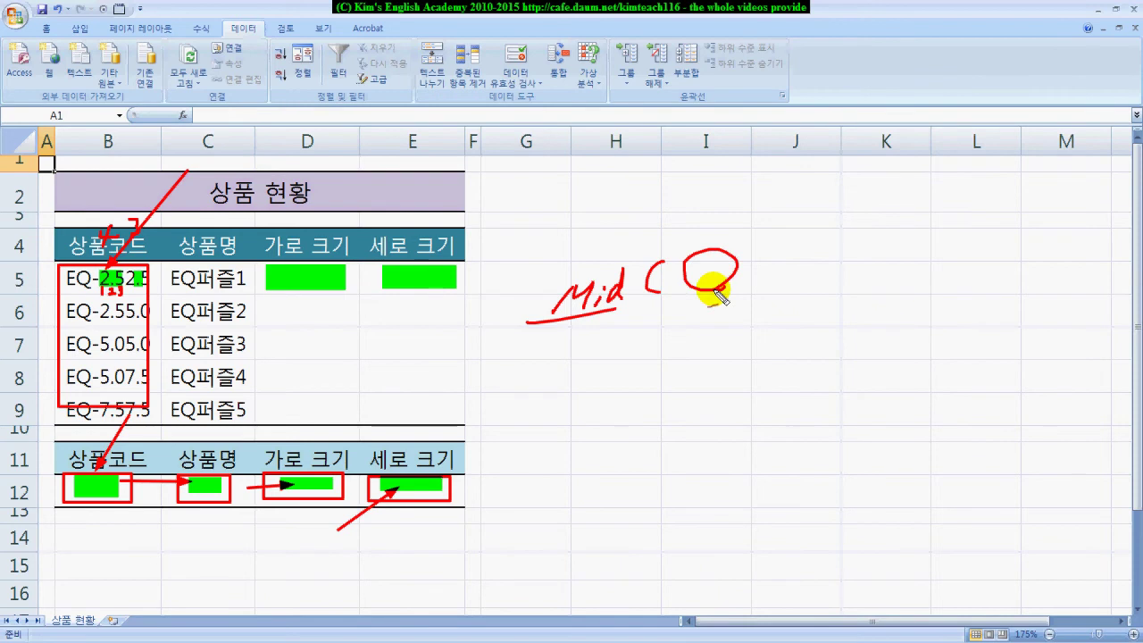
drag(109, 138, 106, 239)
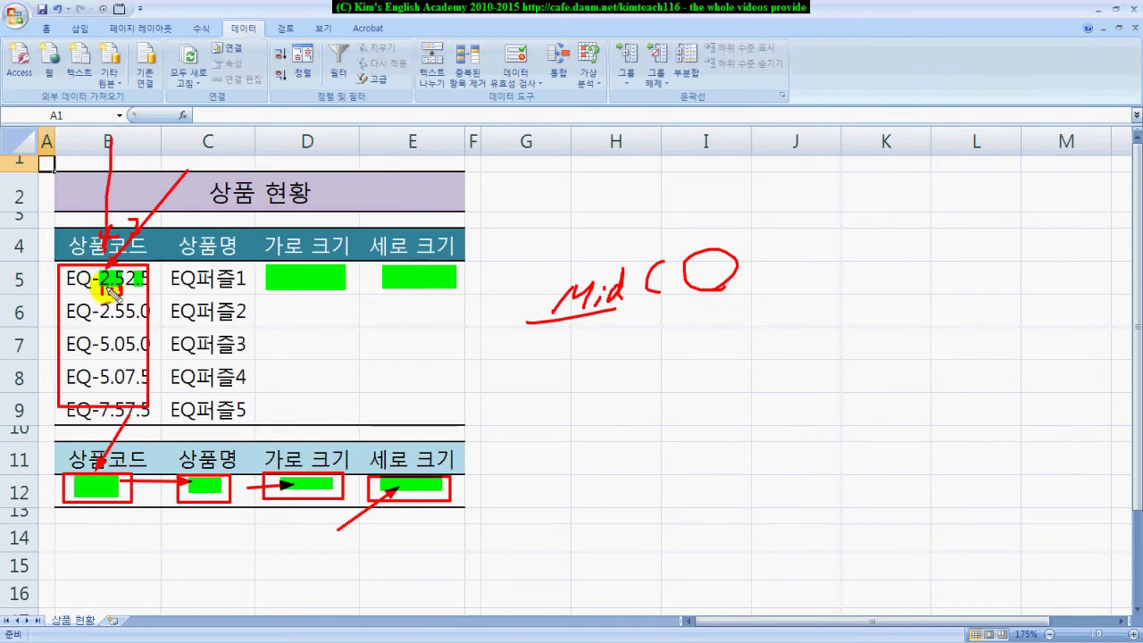
mouse_move(694, 259)
mouse_down()
mouse_move(701, 281)
mouse_move(706, 263)
mouse_move(714, 284)
mouse_move(754, 280)
mouse_move(739, 299)
mouse_up()
drag(105, 246, 110, 223)
mouse_move(762, 251)
mouse_down()
mouse_move(792, 270)
mouse_move(776, 279)
mouse_move(803, 287)
mouse_up()
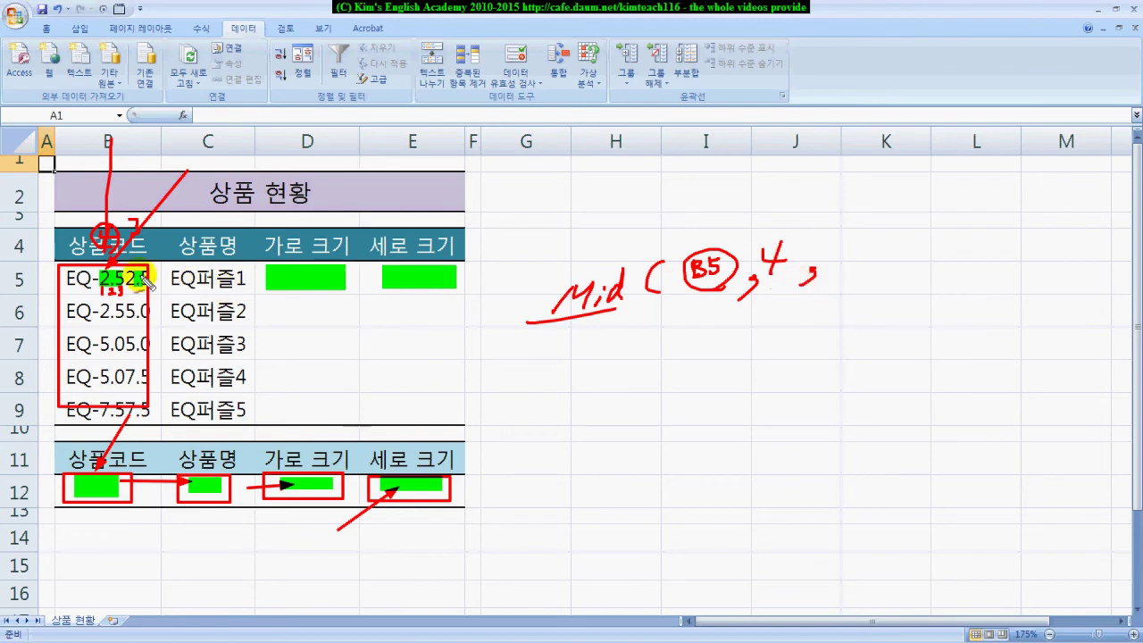
drag(107, 280, 111, 278)
mouse_move(826, 249)
mouse_down()
mouse_move(839, 259)
mouse_move(830, 273)
mouse_move(866, 258)
mouse_move(854, 273)
mouse_up()
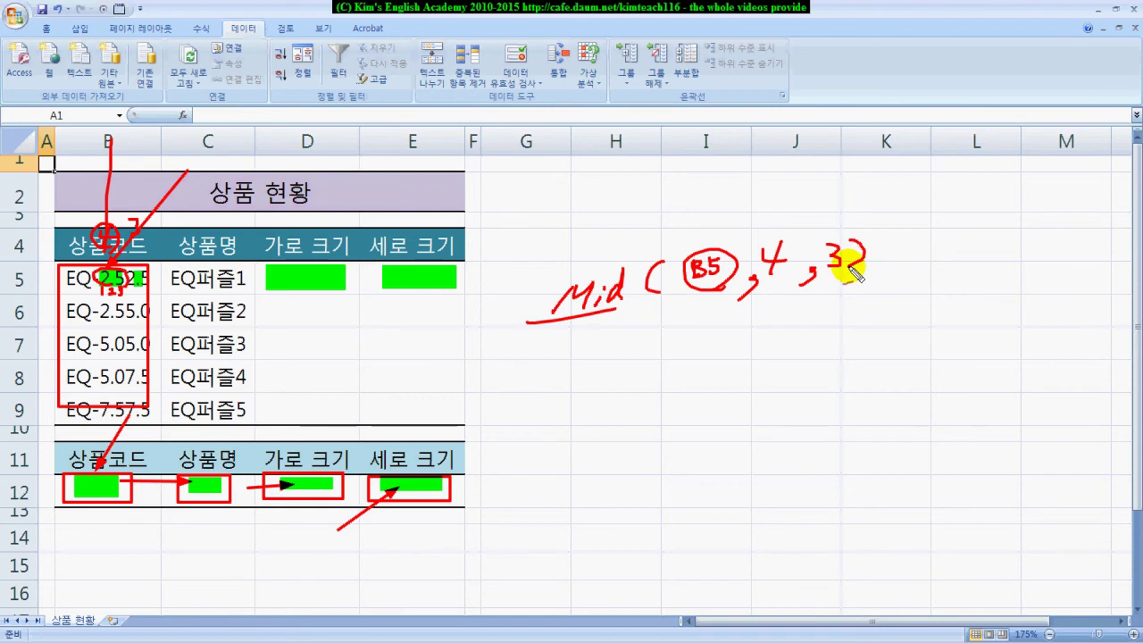
drag(433, 283, 420, 268)
drag(121, 272, 114, 279)
mouse_move(415, 273)
mouse_down()
mouse_move(562, 219)
mouse_move(555, 236)
mouse_up()
mouse_move(611, 183)
mouse_down()
mouse_move(601, 207)
mouse_move(640, 190)
mouse_move(683, 193)
mouse_move(679, 222)
mouse_move(705, 203)
mouse_up()
mouse_move(813, 168)
mouse_down()
mouse_move(806, 183)
mouse_move(846, 198)
mouse_up()
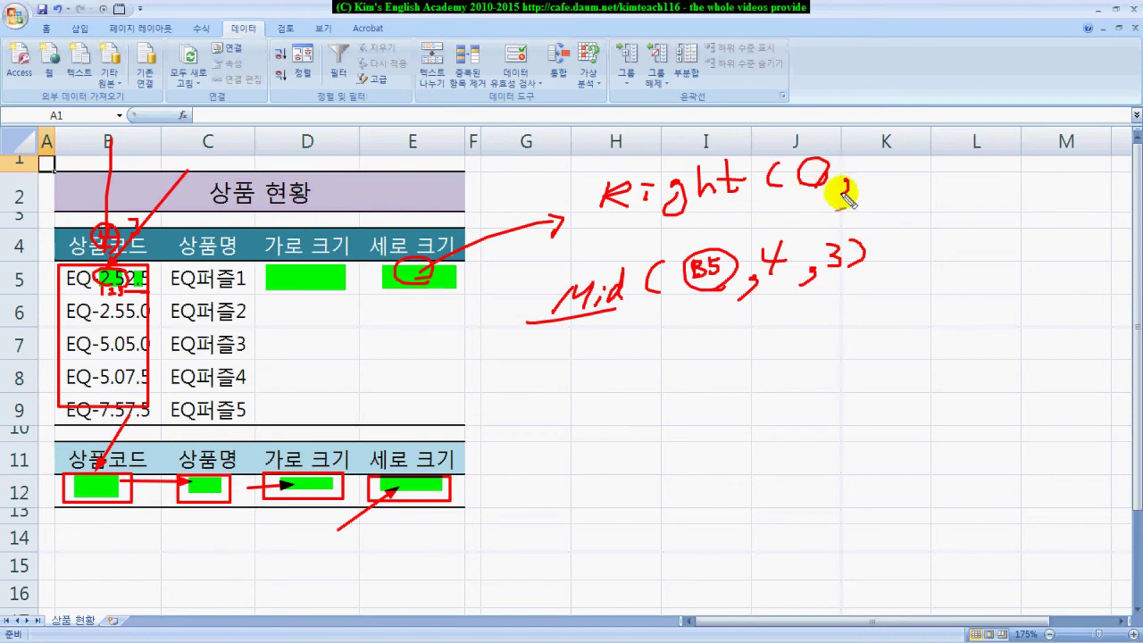
mouse_move(871, 158)
mouse_down()
mouse_move(873, 176)
mouse_move(907, 184)
mouse_up()
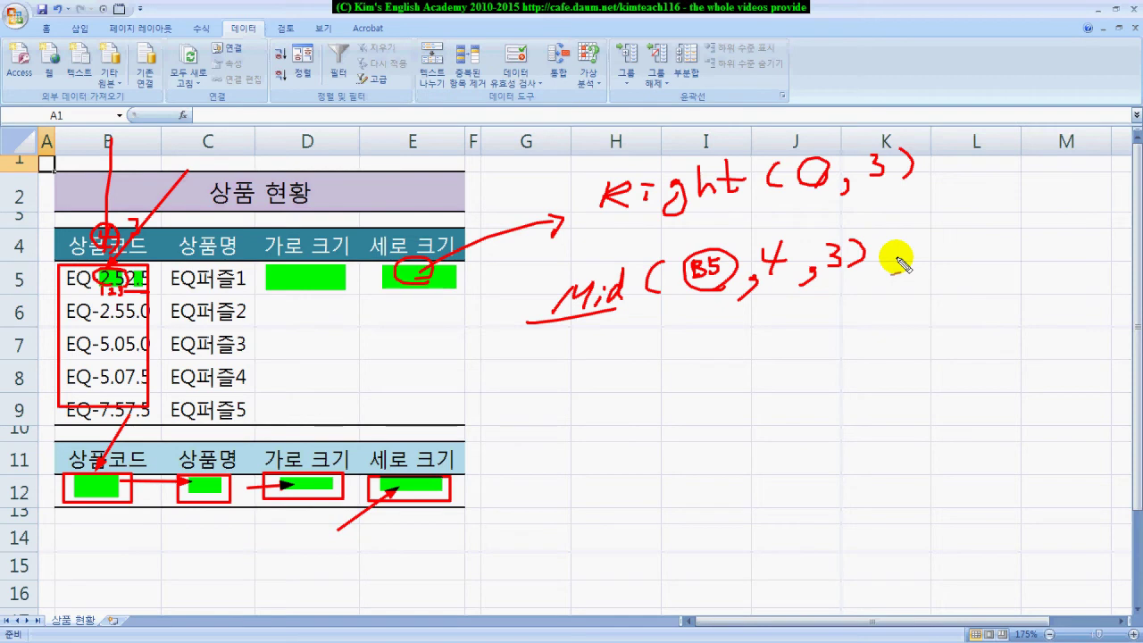
mouse_move(303, 271)
mouse_down()
mouse_move(311, 289)
mouse_move(325, 268)
mouse_up()
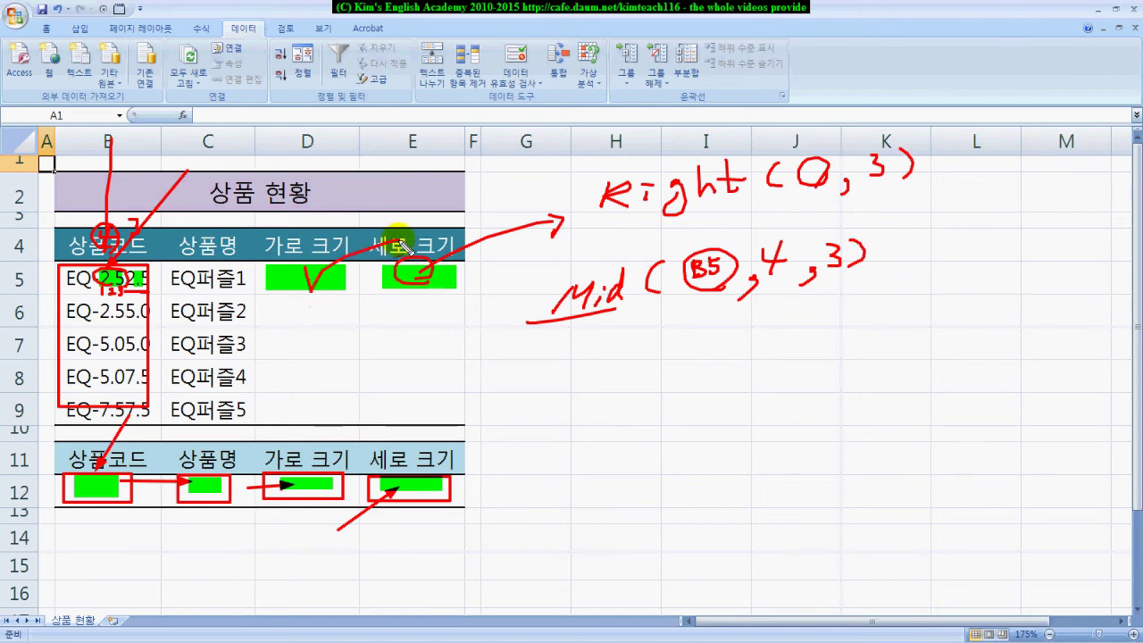
key(Escape)
Start a formula with the MID function in cell D5 under 가로 크기.
click(306, 283)
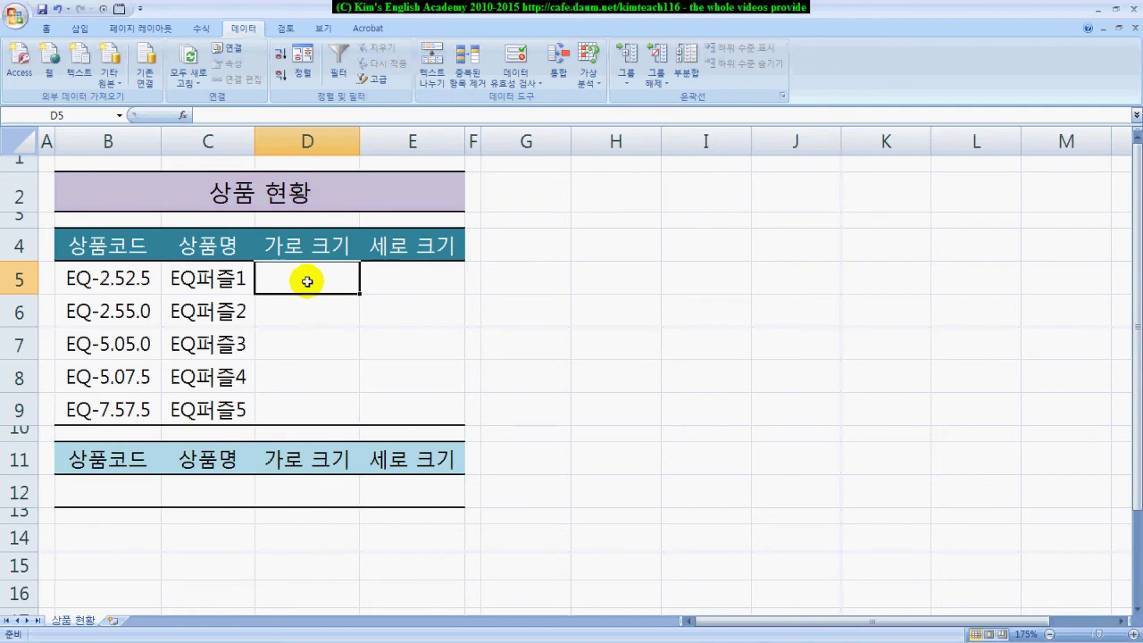
text(=)
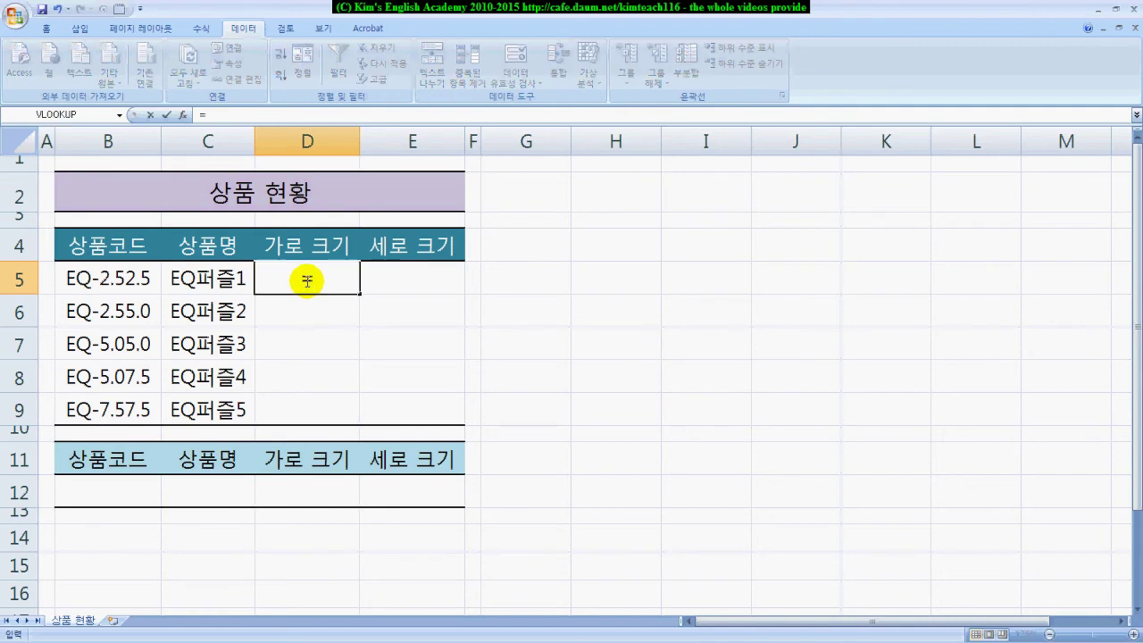
text(M)
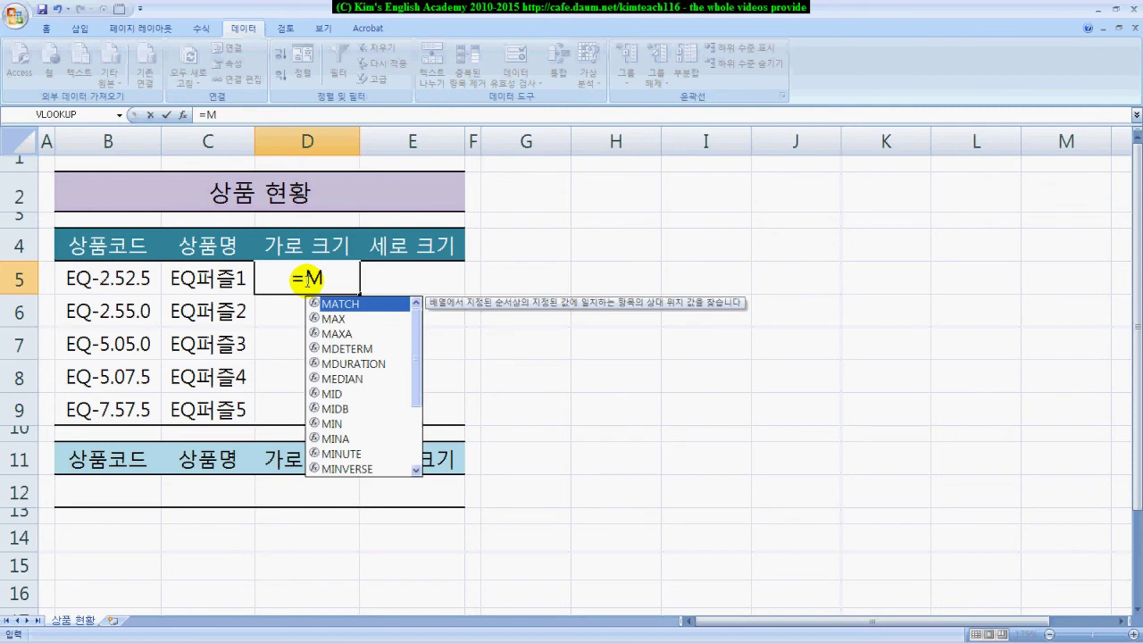
click(329, 395)
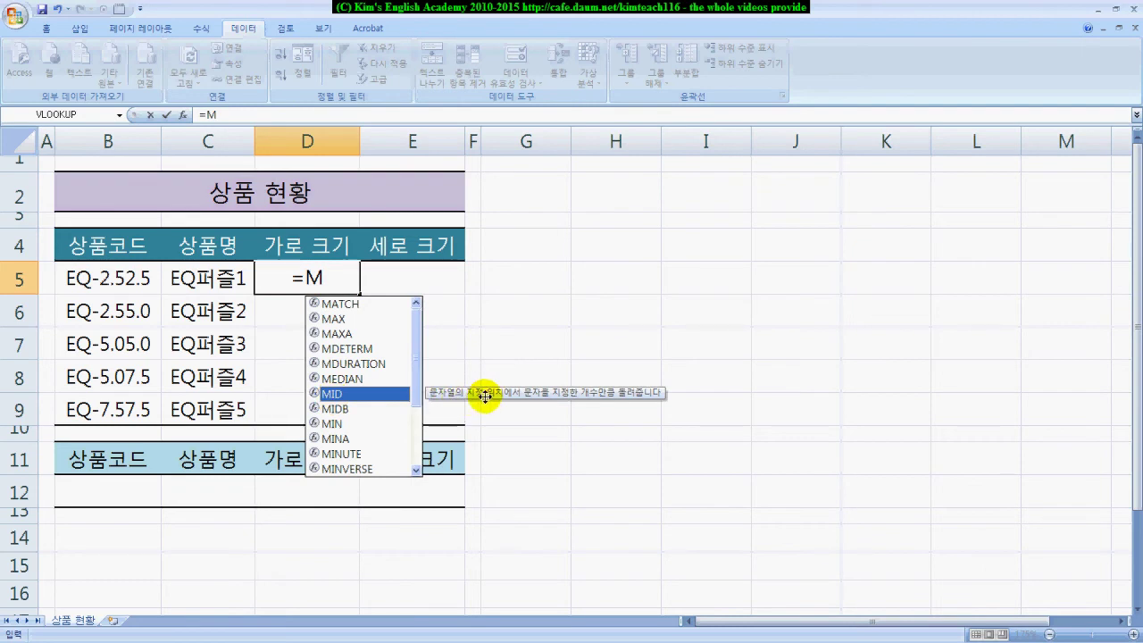
double_click(370, 394)
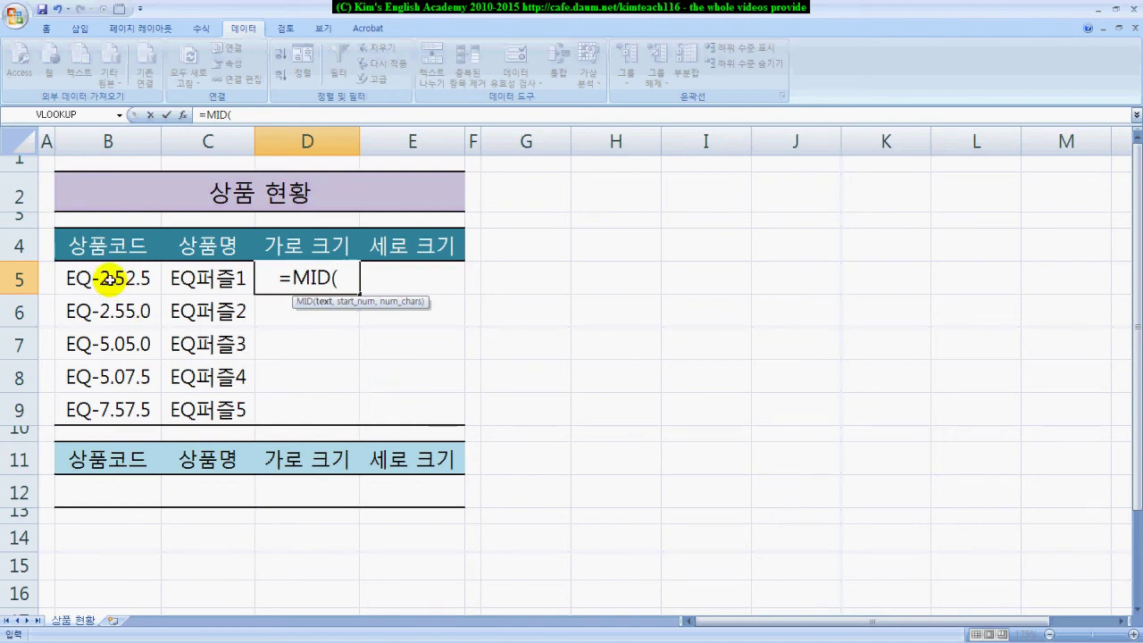
click(328, 305)
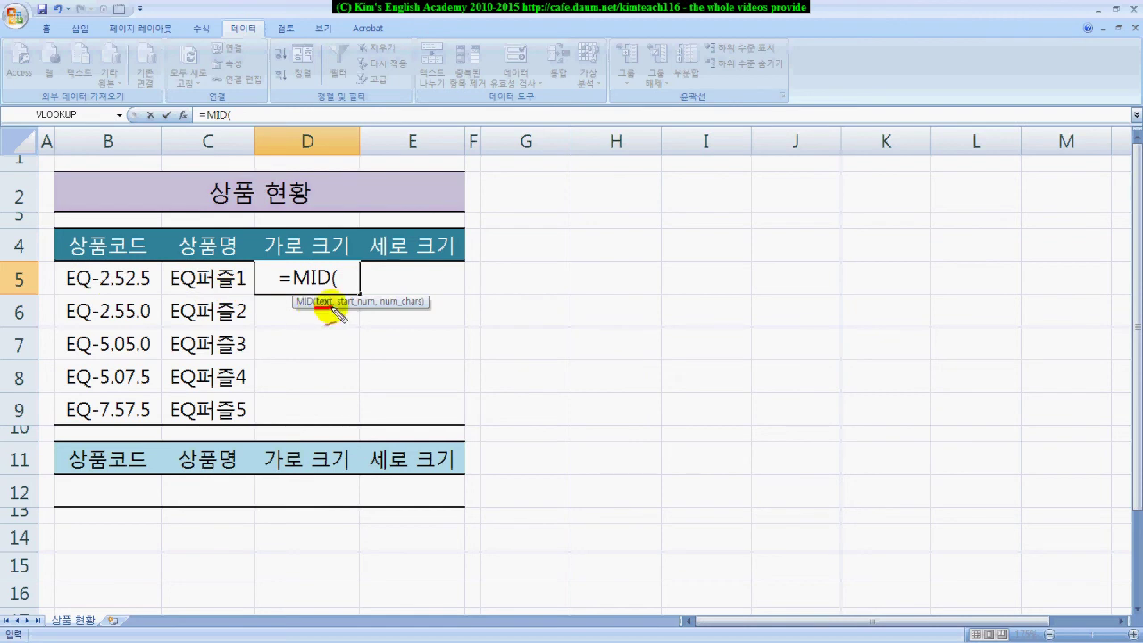
drag(152, 288, 134, 276)
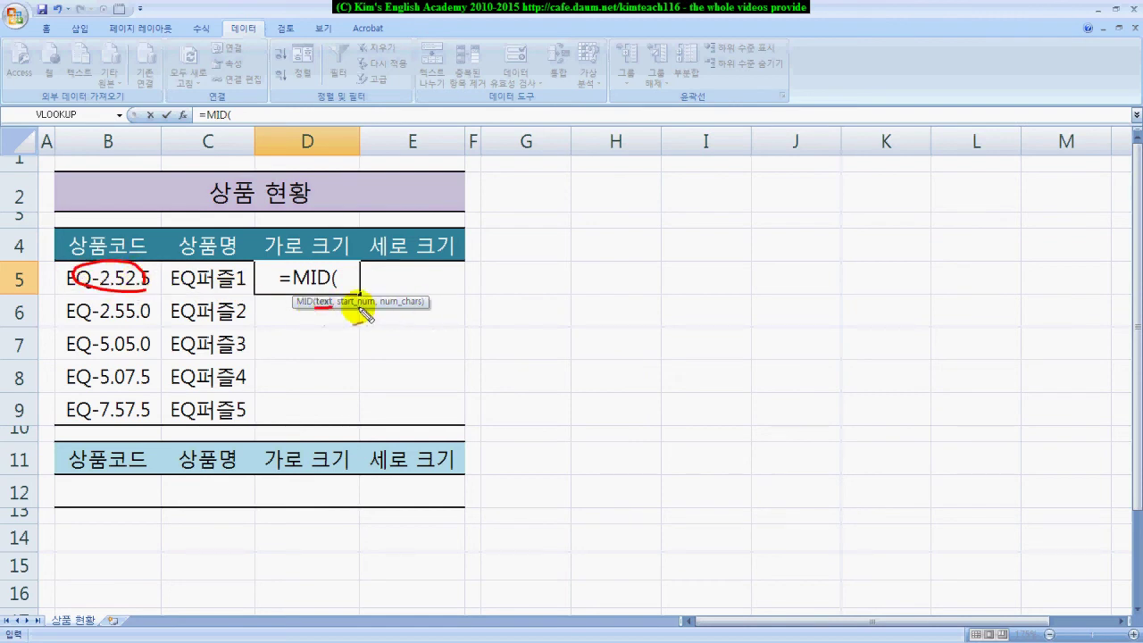
mouse_move(332, 307)
mouse_down()
mouse_move(380, 308)
mouse_move(361, 328)
mouse_move(369, 341)
mouse_move(403, 307)
mouse_move(427, 308)
mouse_move(408, 317)
mouse_move(420, 344)
mouse_up()
key(Escape)
Complete the D5 formula as =MID(B5, 4, 3) and fill it down through D9.
click(141, 278)
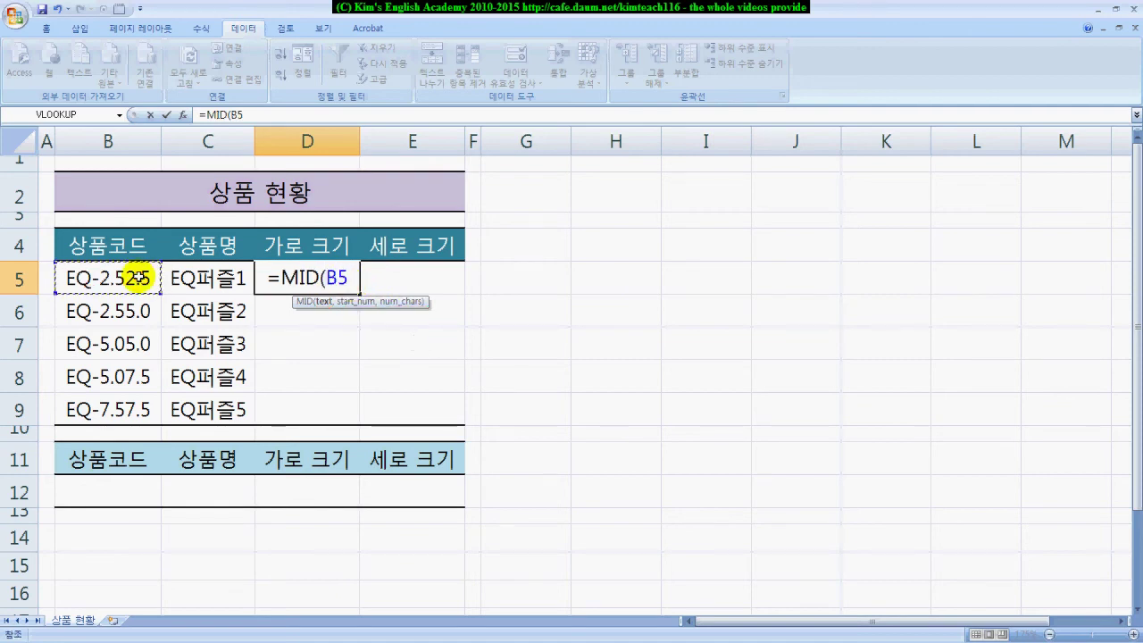
text(, 4, 3)
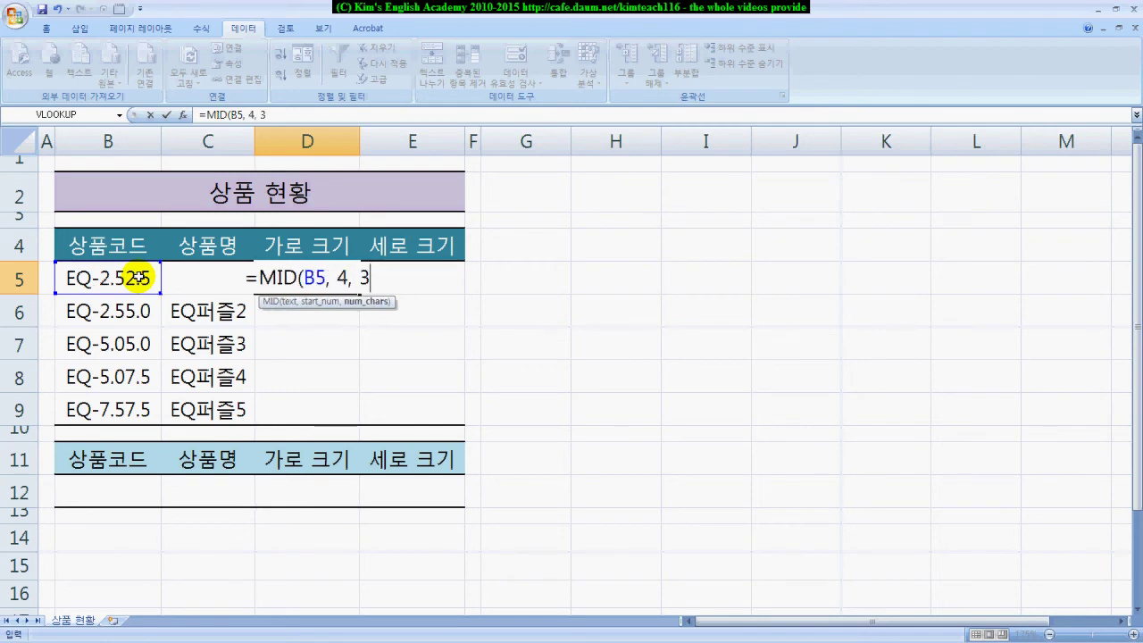
key(Return)
click(291, 277)
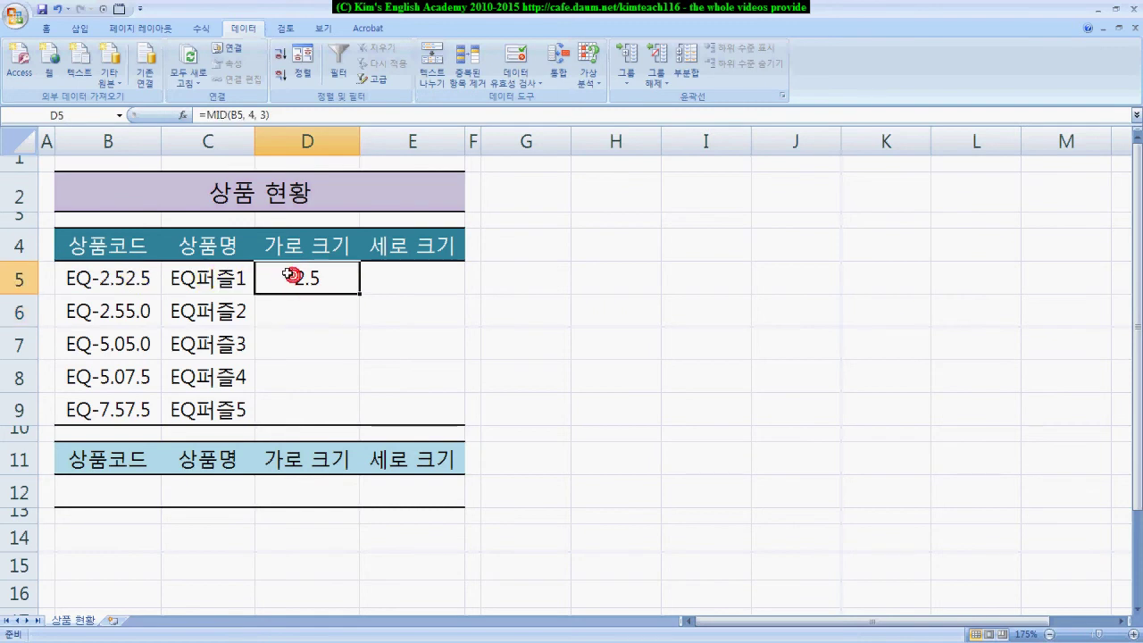
drag(361, 293, 361, 414)
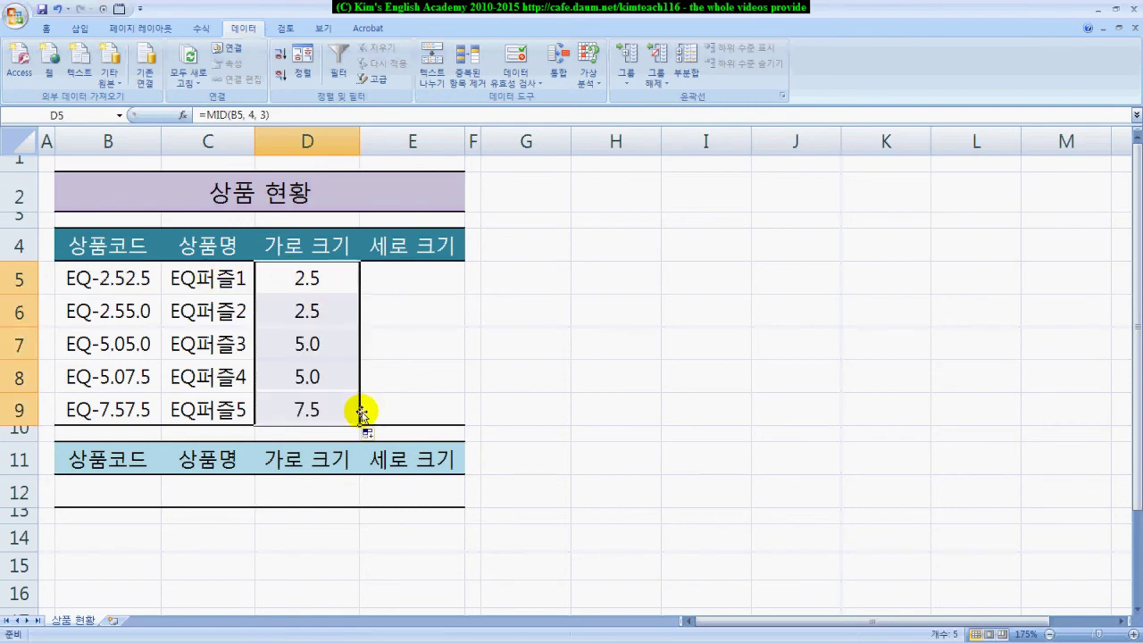
Enter =RIGHT(B5,3) in E5 under 세로 크기 and fill it down through E9.
click(440, 276)
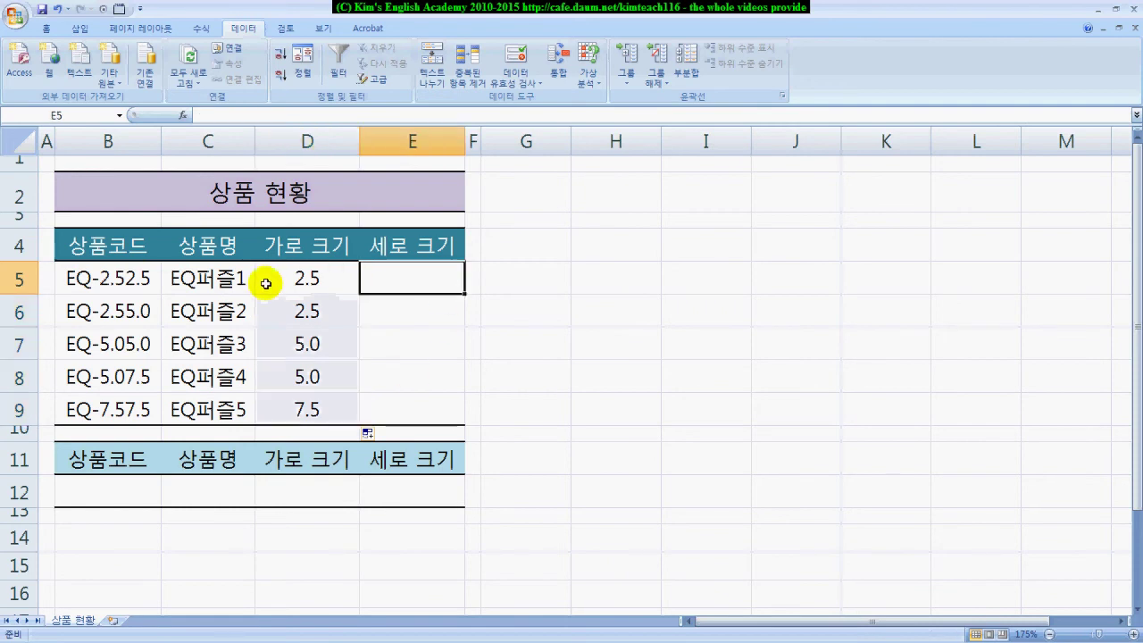
text(=)
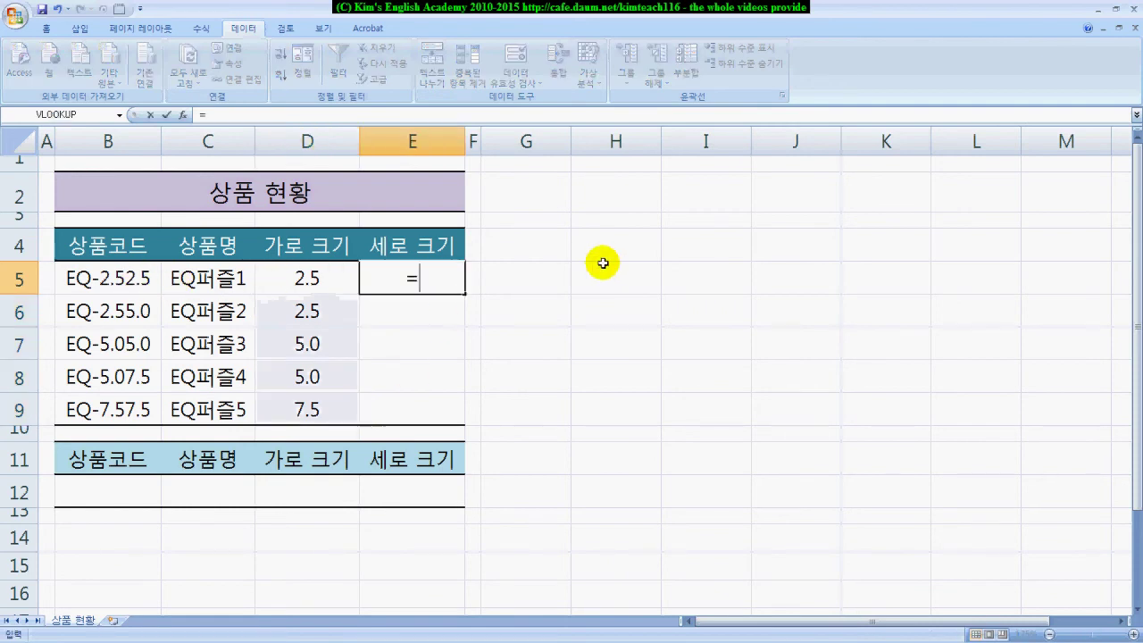
text(r)
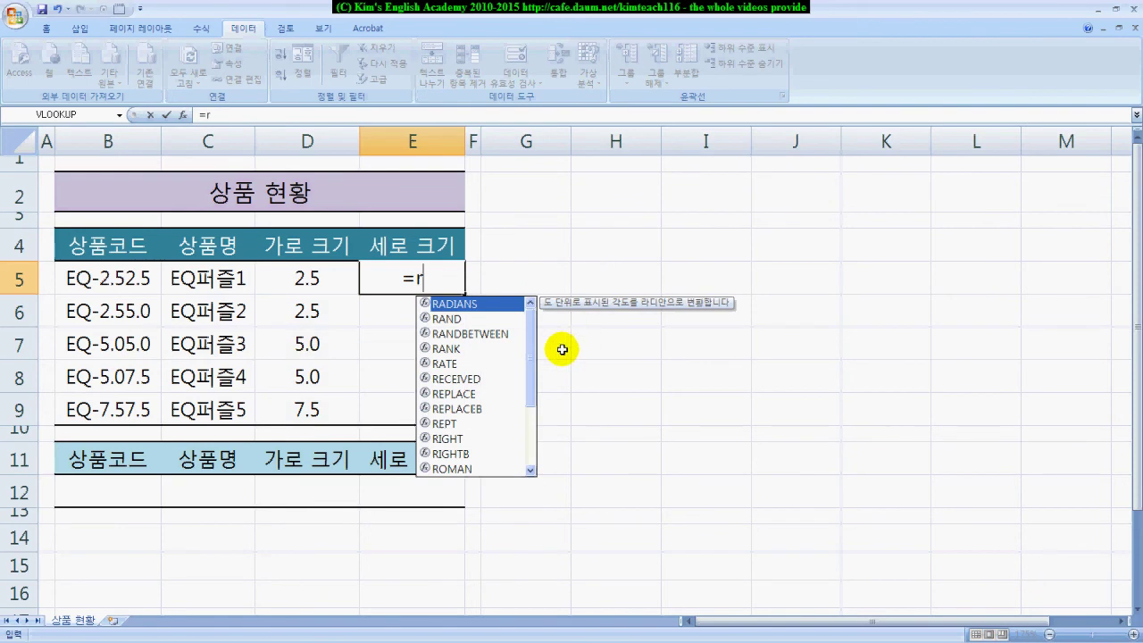
click(447, 439)
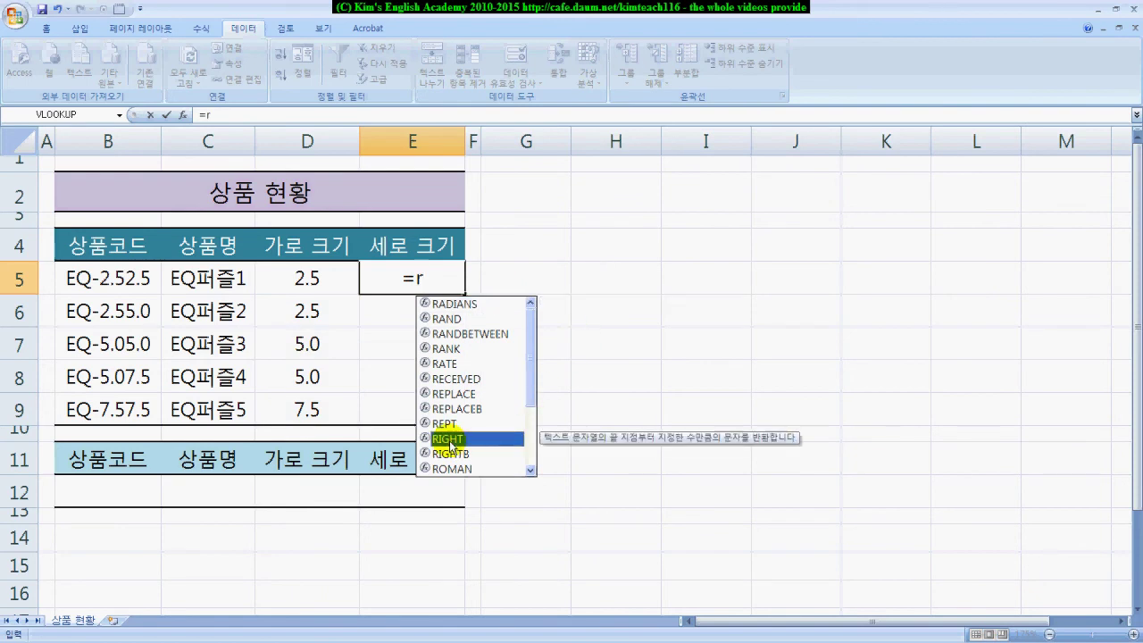
double_click(447, 440)
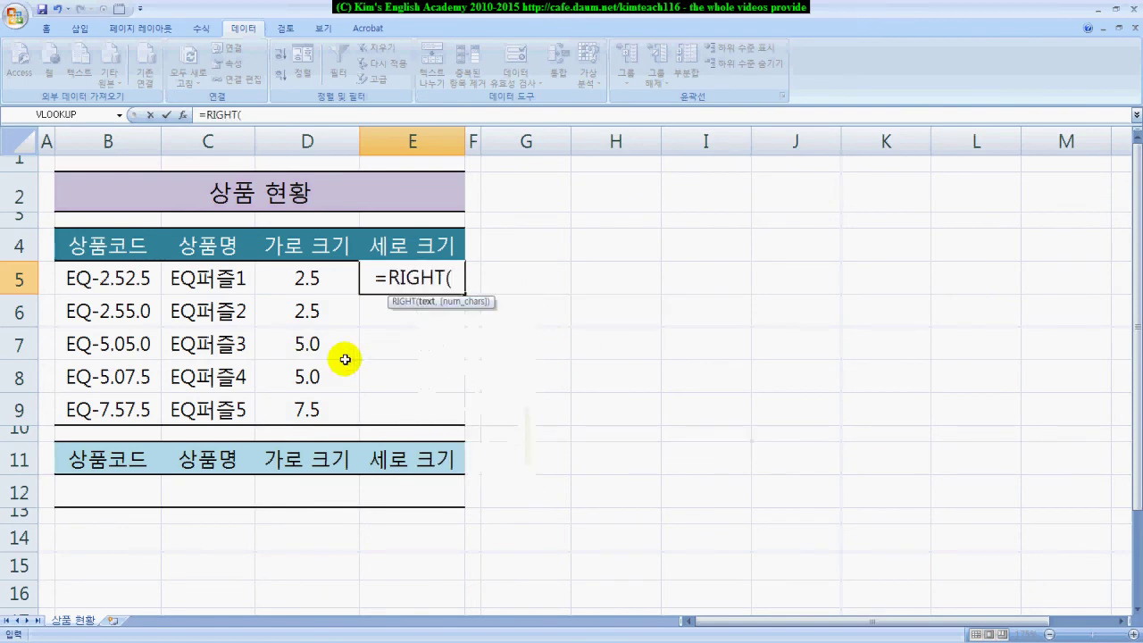
click(96, 277)
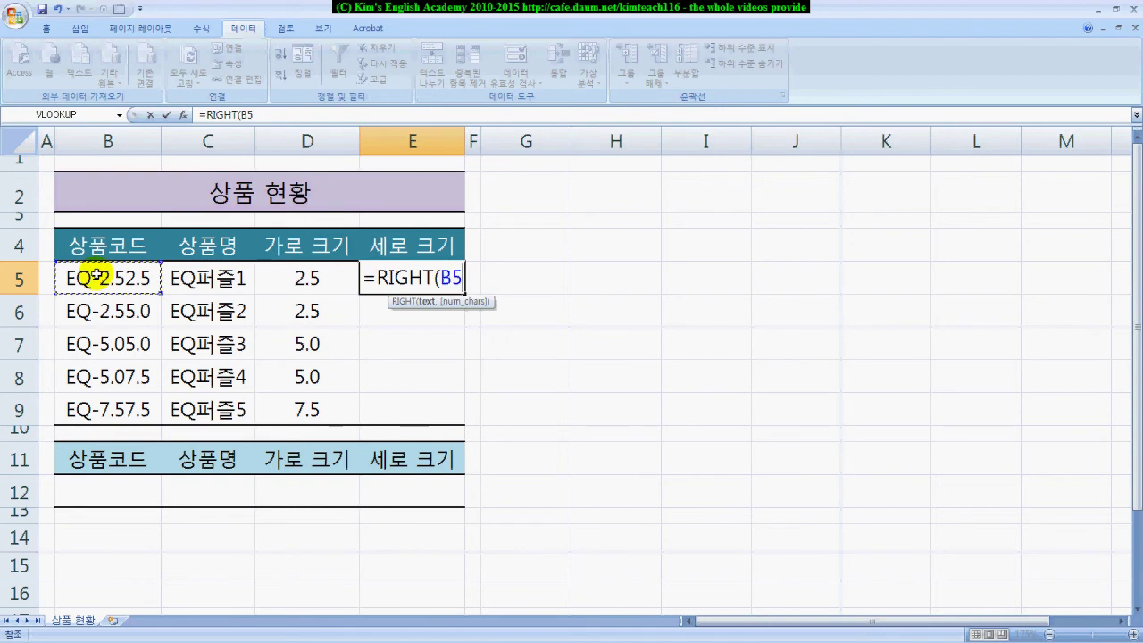
text(,3)
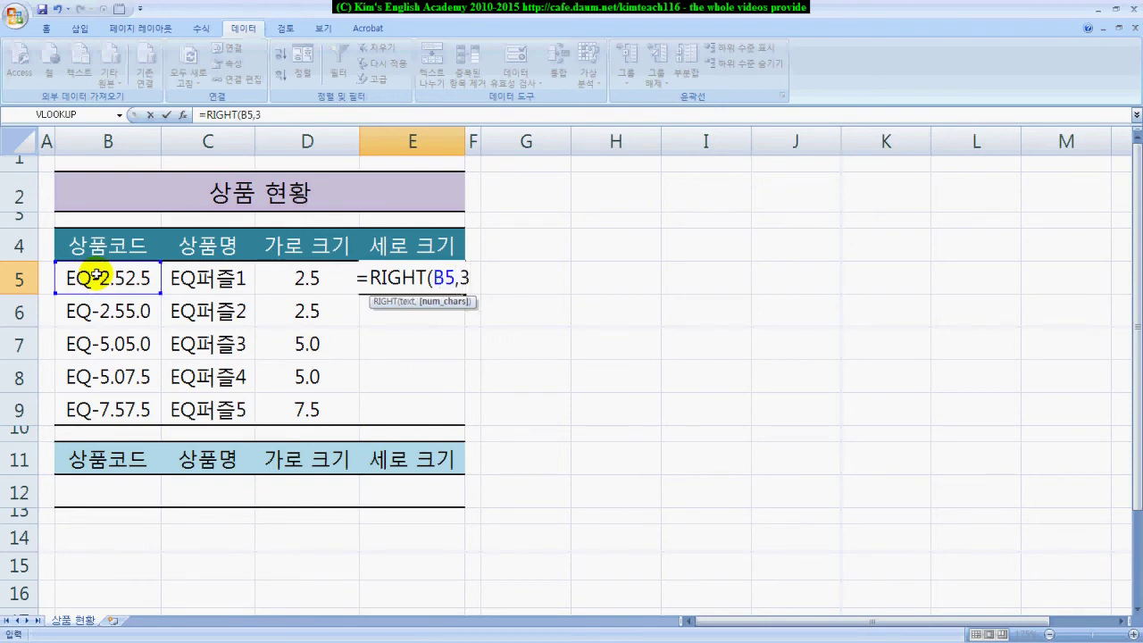
key(Return)
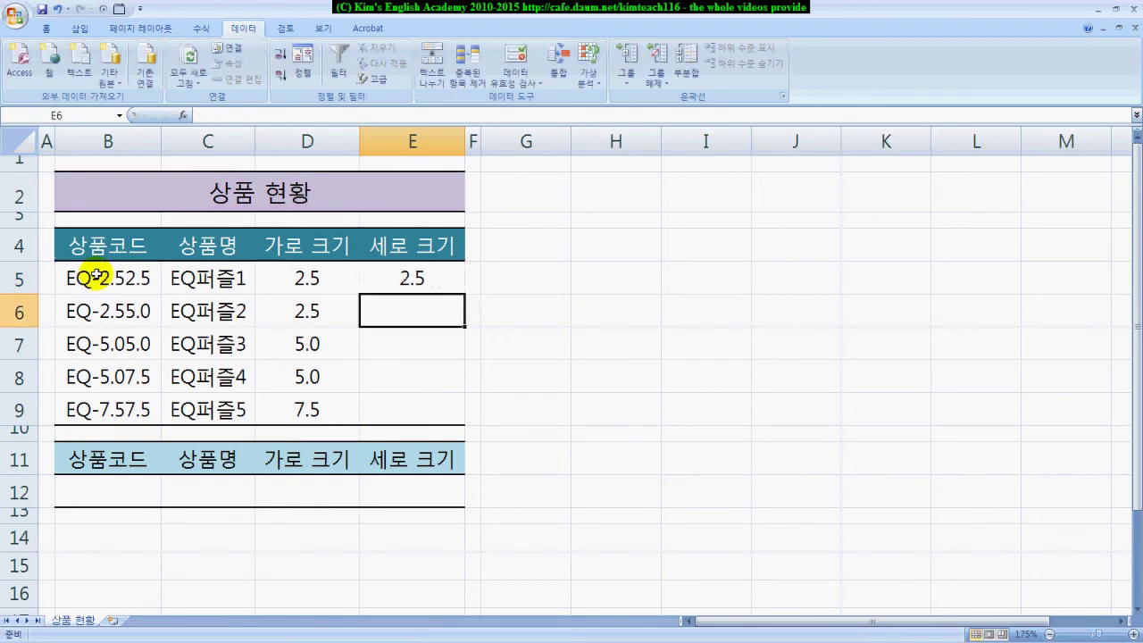
click(412, 277)
drag(463, 293, 456, 413)
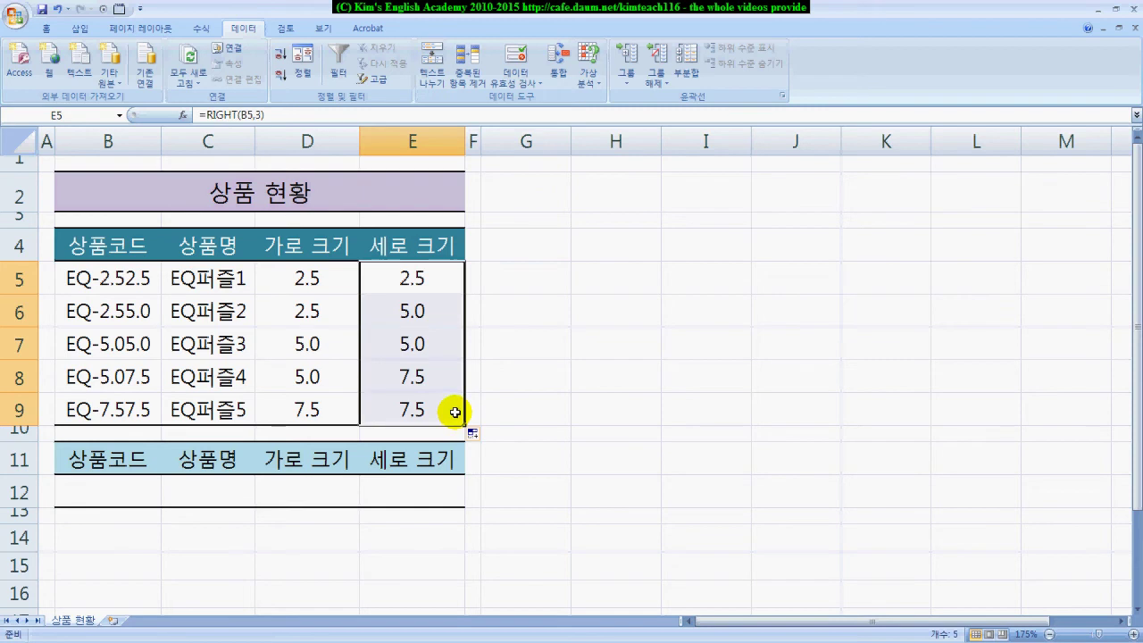
Add list (목록) data validation to B12 using the product codes in =$B$5:$B$9 as the source.
click(130, 482)
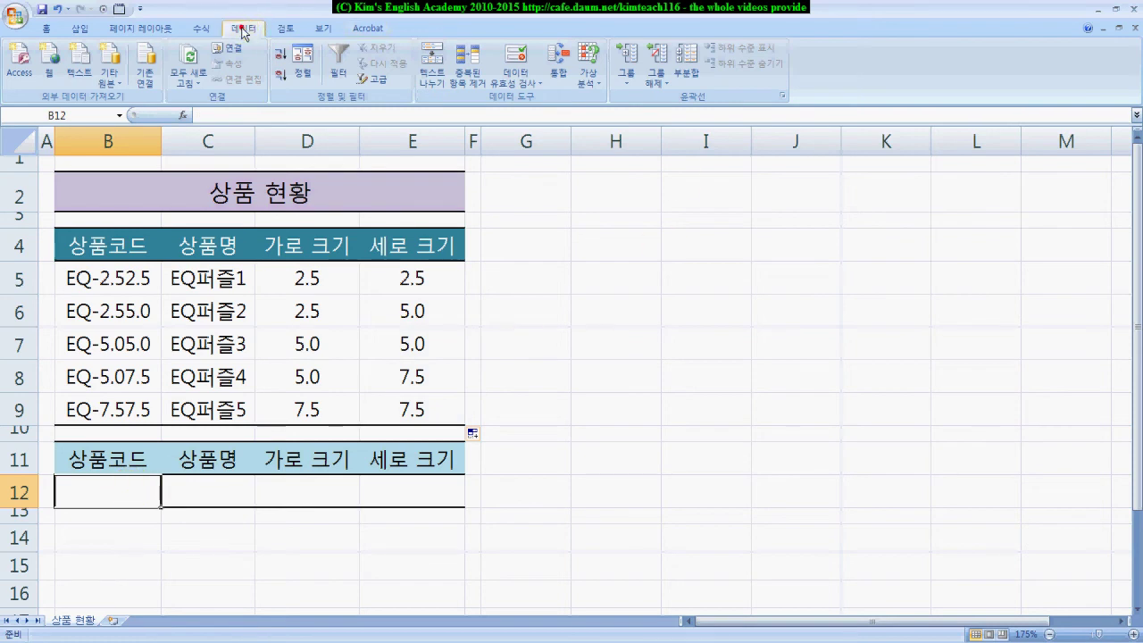
click(515, 80)
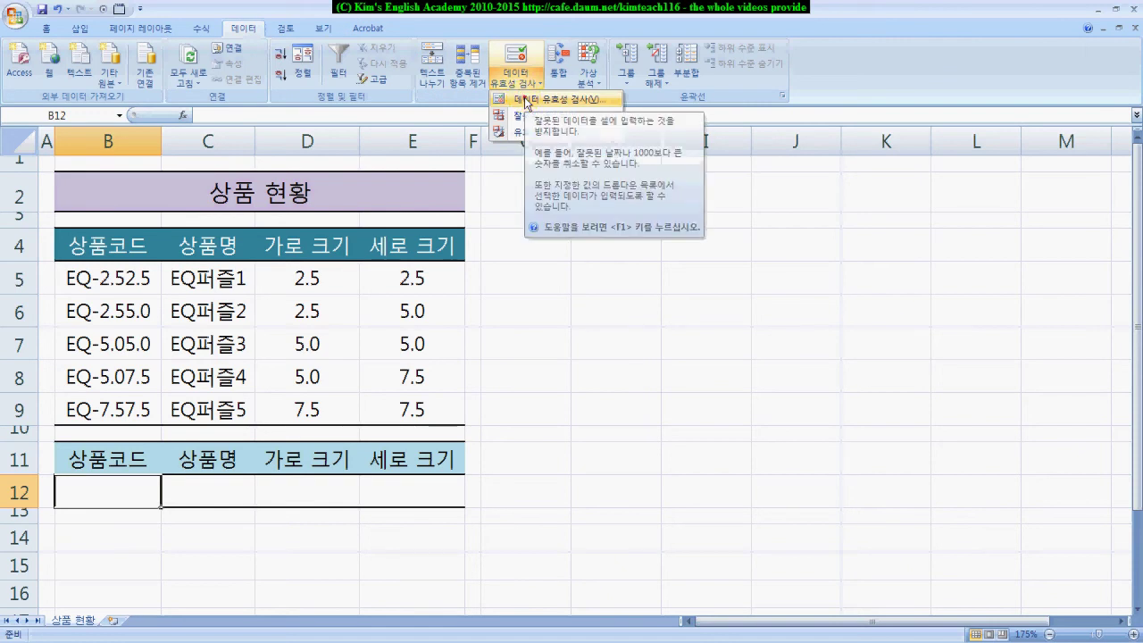
click(527, 100)
drag(318, 78, 743, 246)
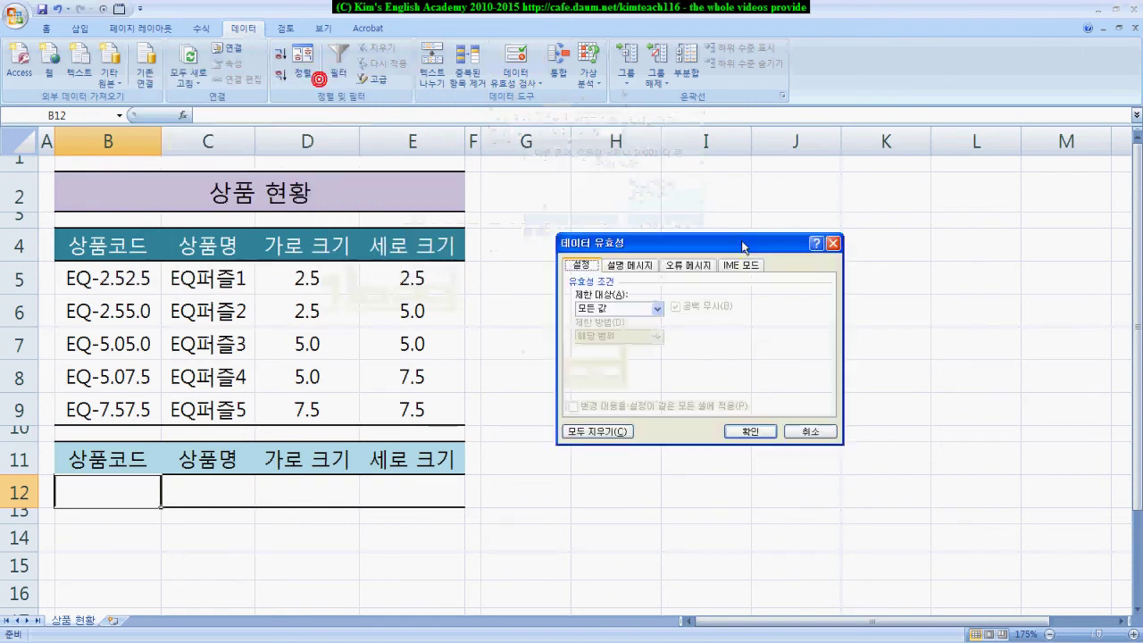
click(657, 308)
click(612, 350)
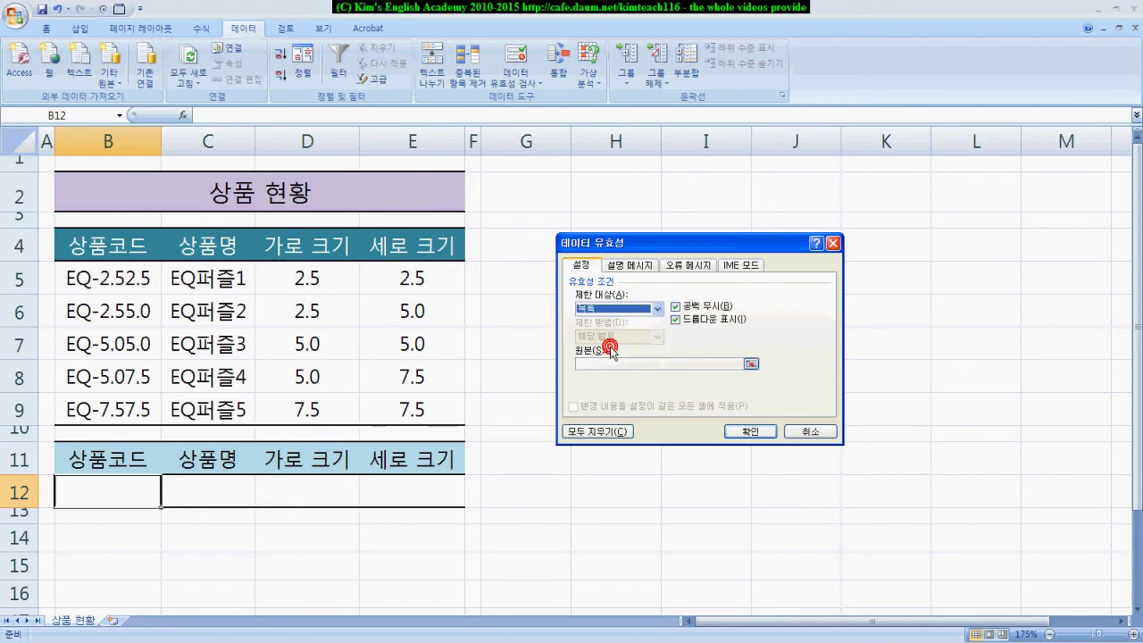
click(598, 362)
click(597, 362)
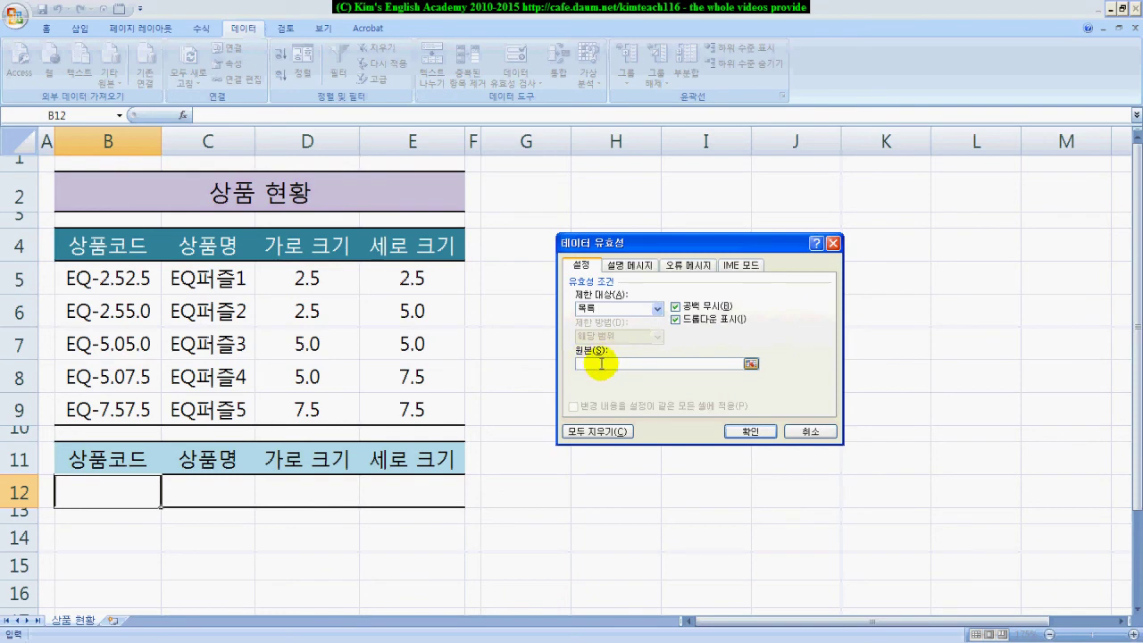
click(94, 280)
drag(93, 280, 90, 405)
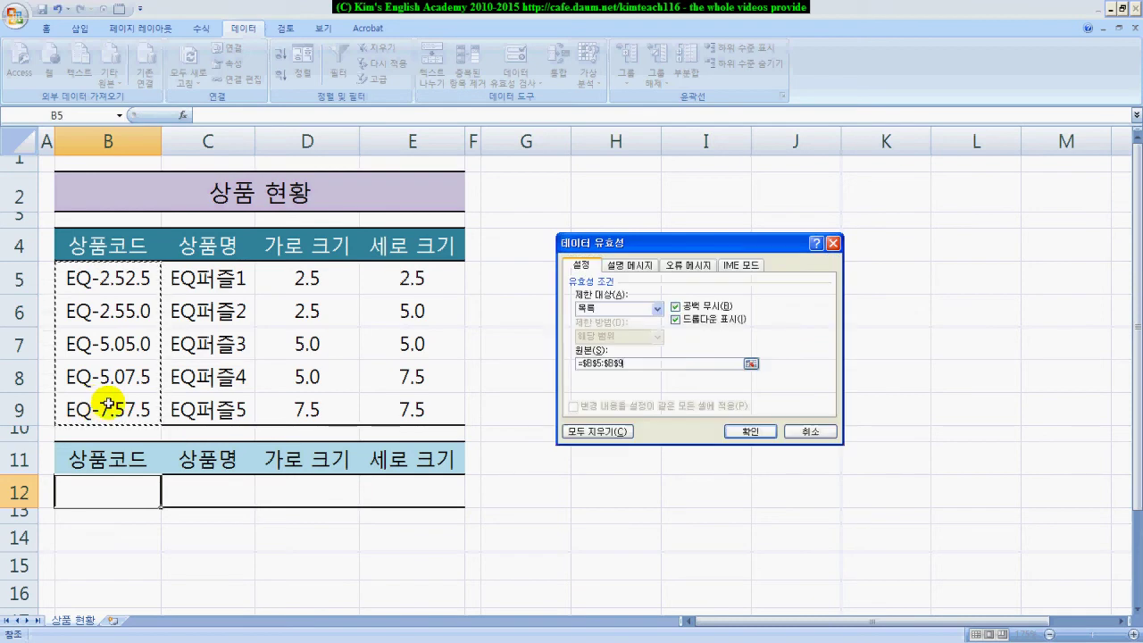
click(746, 430)
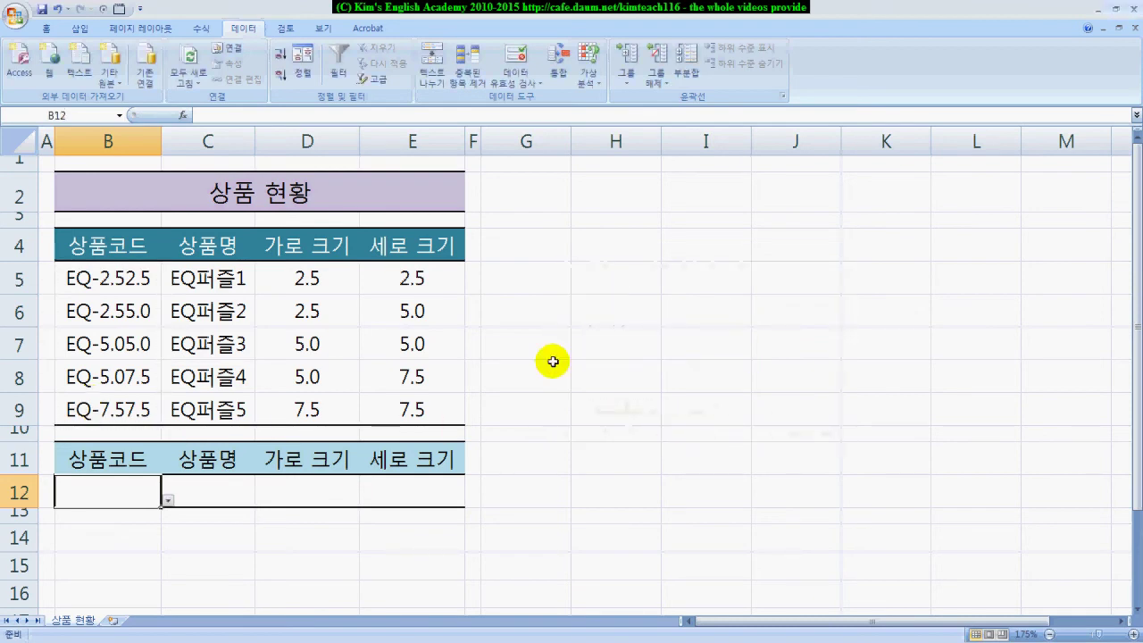
Choose EQ-5.05.0 from the product code list in B12 and select the 상품명 cell C12.
click(167, 500)
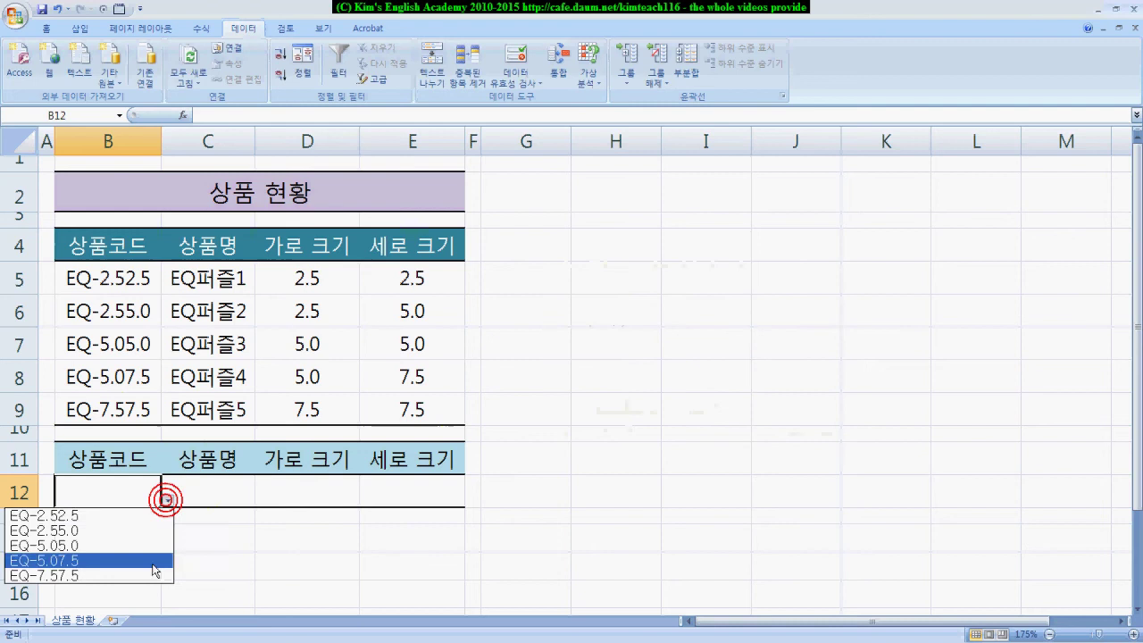
click(136, 545)
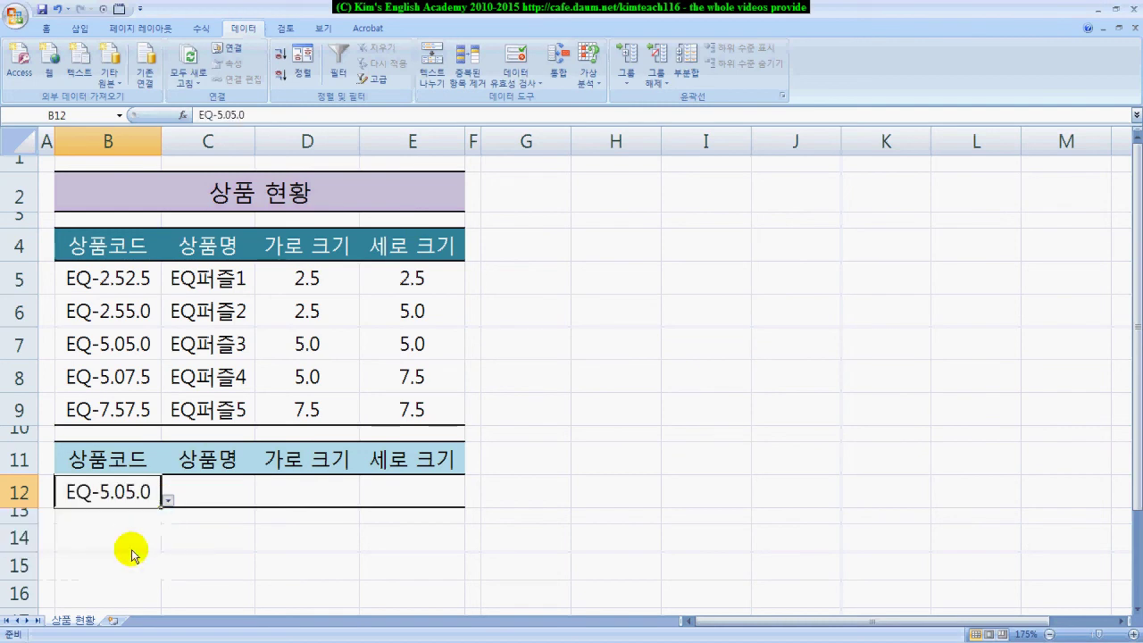
click(206, 491)
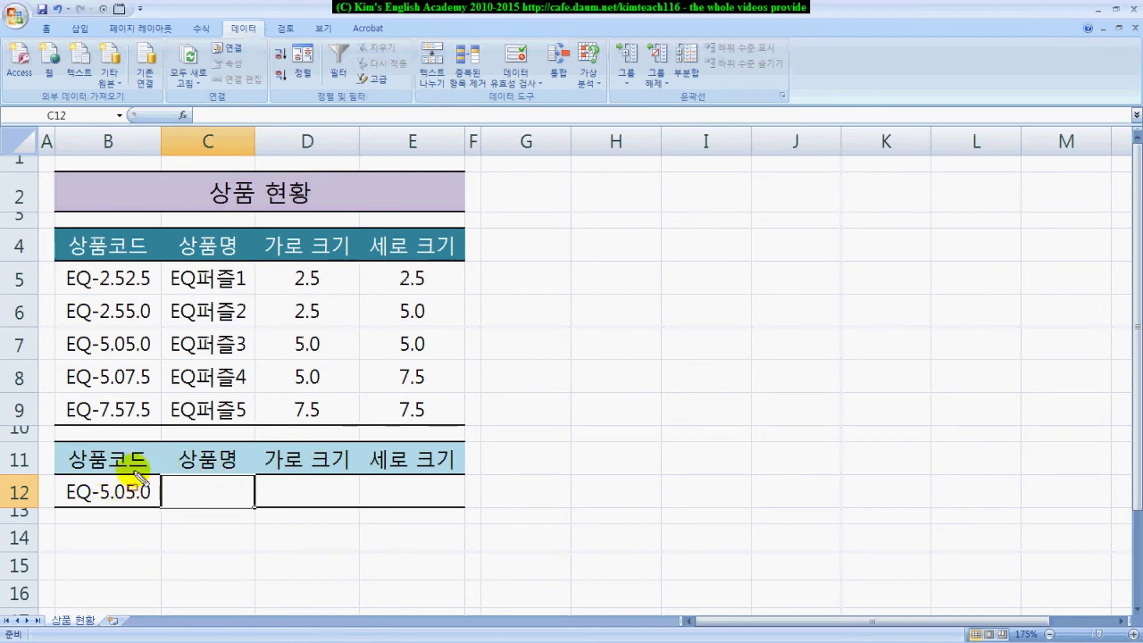
mouse_move(63, 333)
mouse_down()
mouse_move(199, 362)
mouse_move(249, 357)
mouse_up()
mouse_move(623, 337)
mouse_down()
mouse_move(642, 384)
mouse_move(663, 343)
mouse_up()
drag(676, 306, 697, 356)
click(711, 341)
mouse_move(787, 297)
mouse_down()
mouse_move(784, 370)
mouse_move(794, 311)
mouse_up()
mouse_move(616, 399)
mouse_down()
mouse_move(861, 338)
mouse_move(643, 398)
mouse_up()
mouse_move(203, 512)
mouse_down()
mouse_move(186, 500)
mouse_move(214, 506)
mouse_up()
key(Escape)
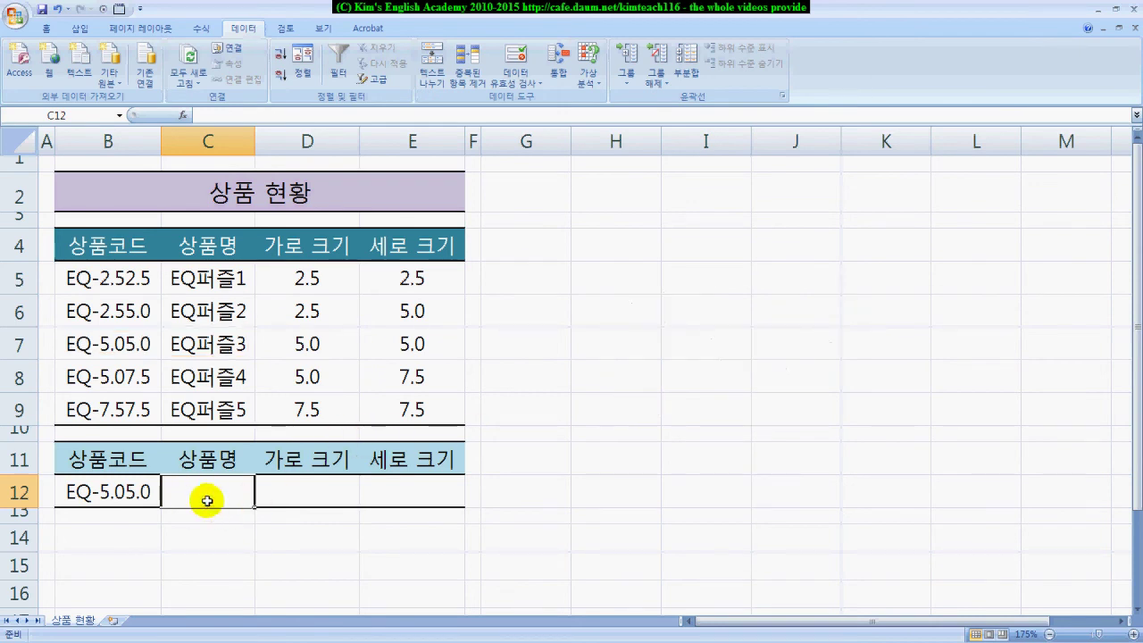
Start a VLOOKUP function in the 상품명 cell C12 and move its arguments dialog clear of the table.
click(185, 114)
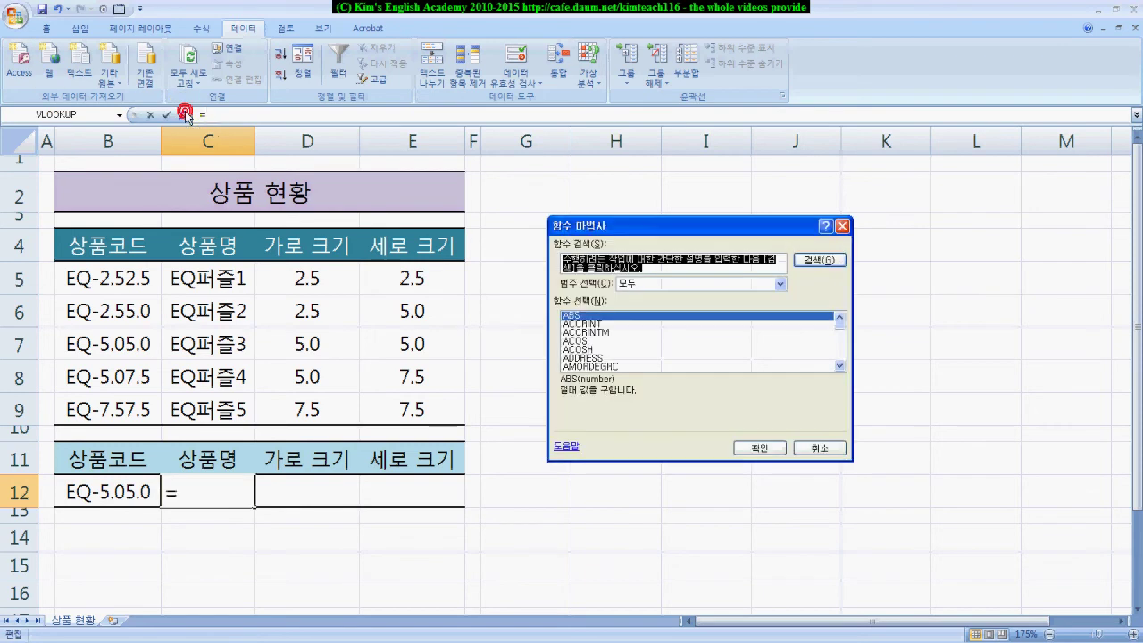
click(657, 284)
click(653, 284)
click(653, 350)
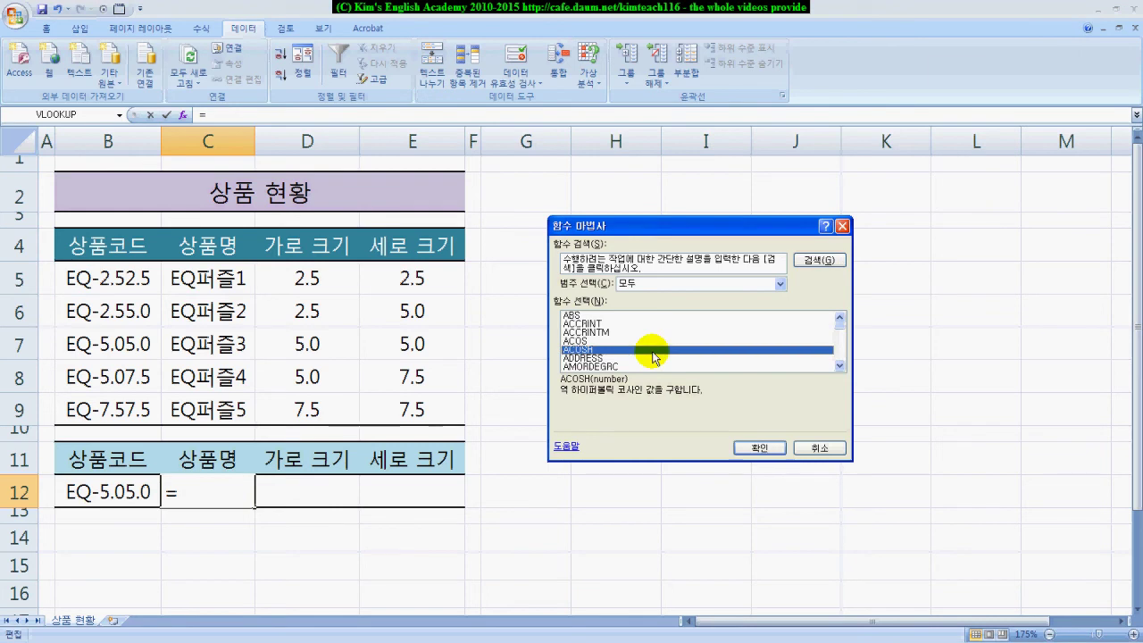
key(v)
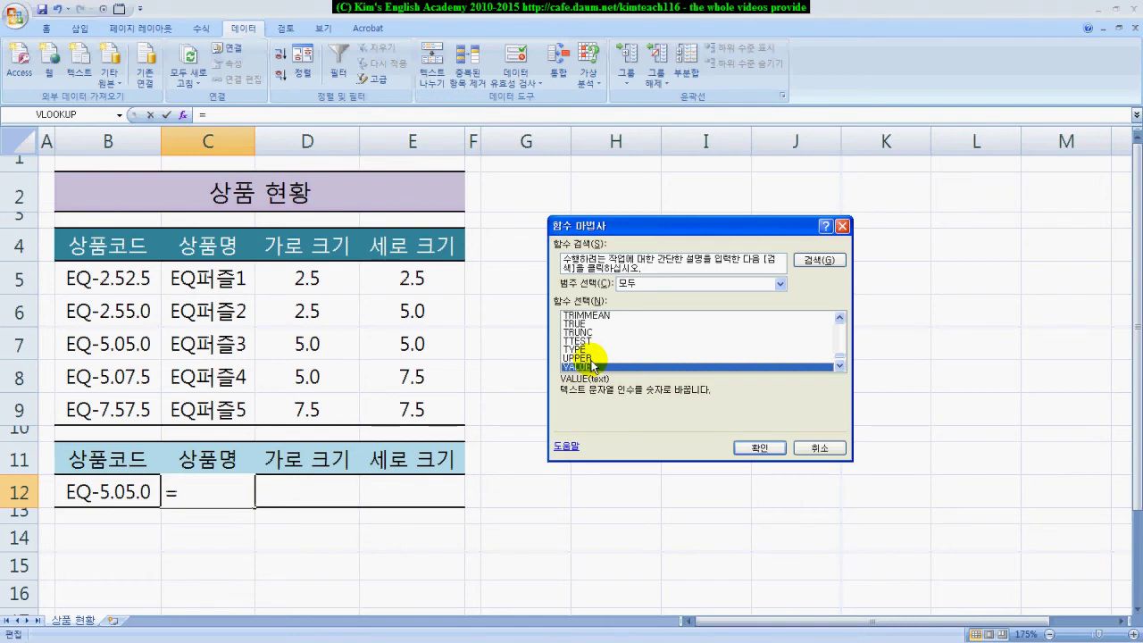
scroll(591, 366, down, 3)
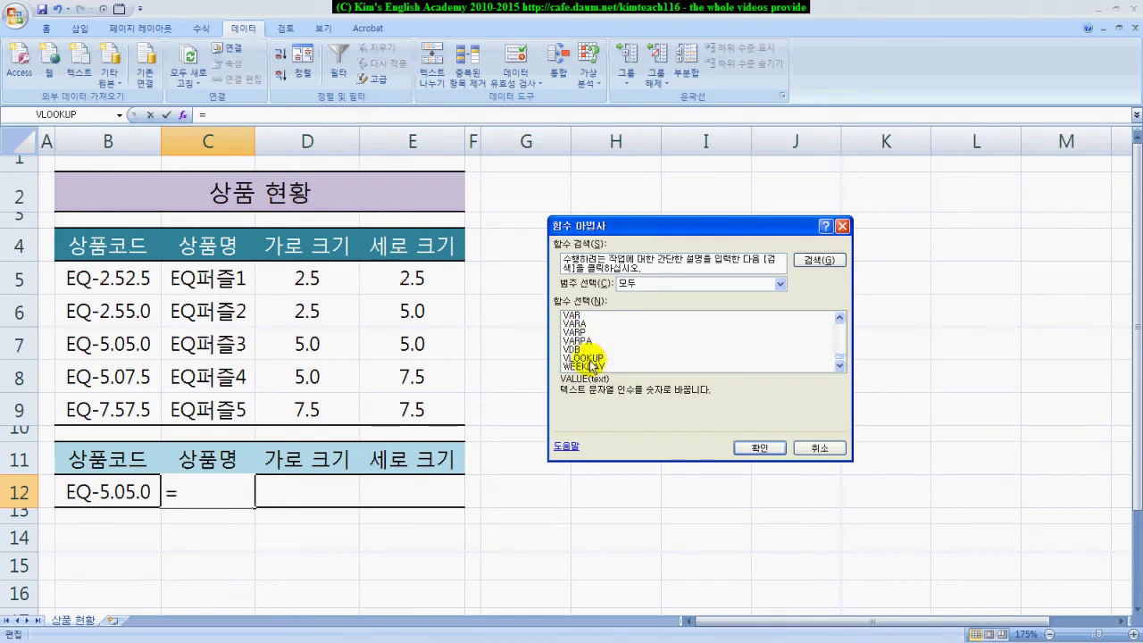
click(589, 358)
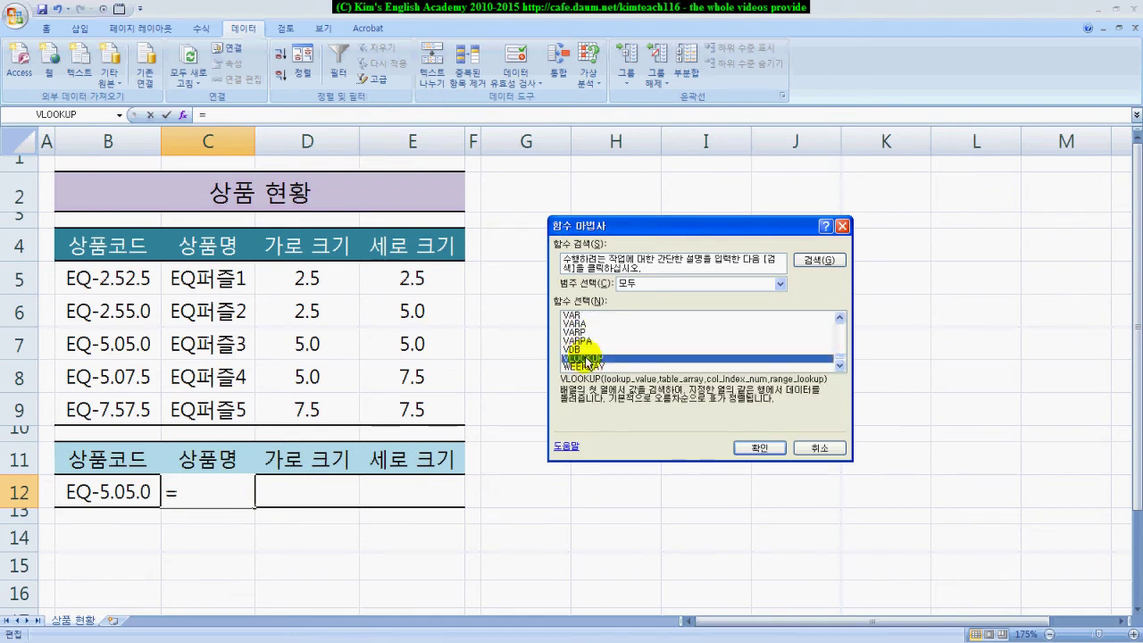
double_click(584, 358)
drag(382, 323, 864, 326)
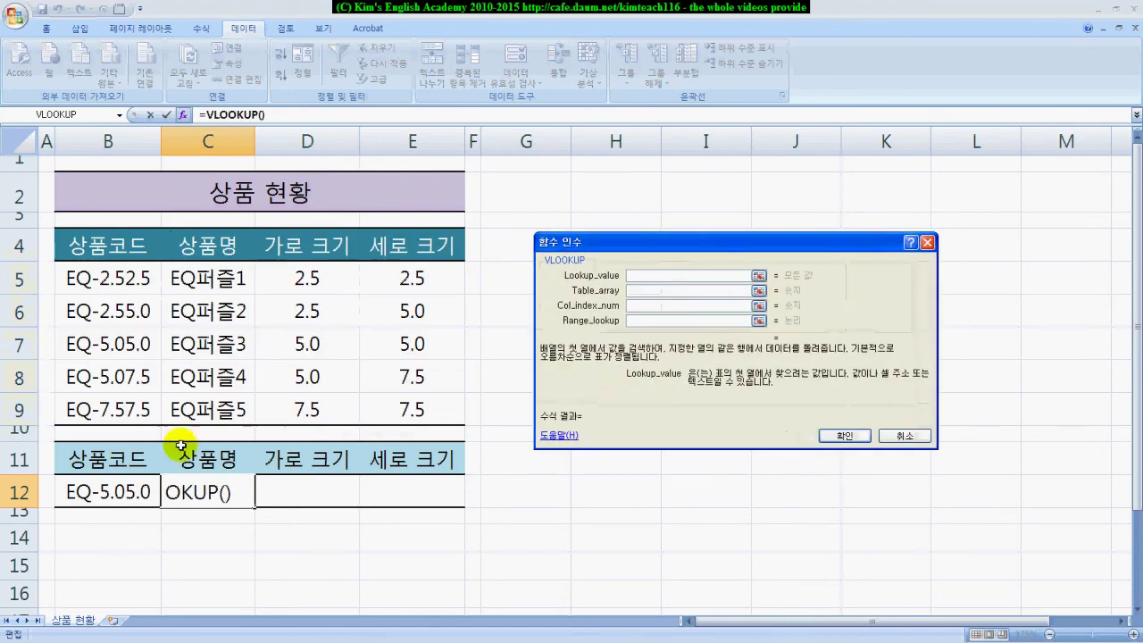
Complete the C12 VLOOKUP with lookup value B12, table array B5:E9, column index 2 and range lookup 0.
click(105, 494)
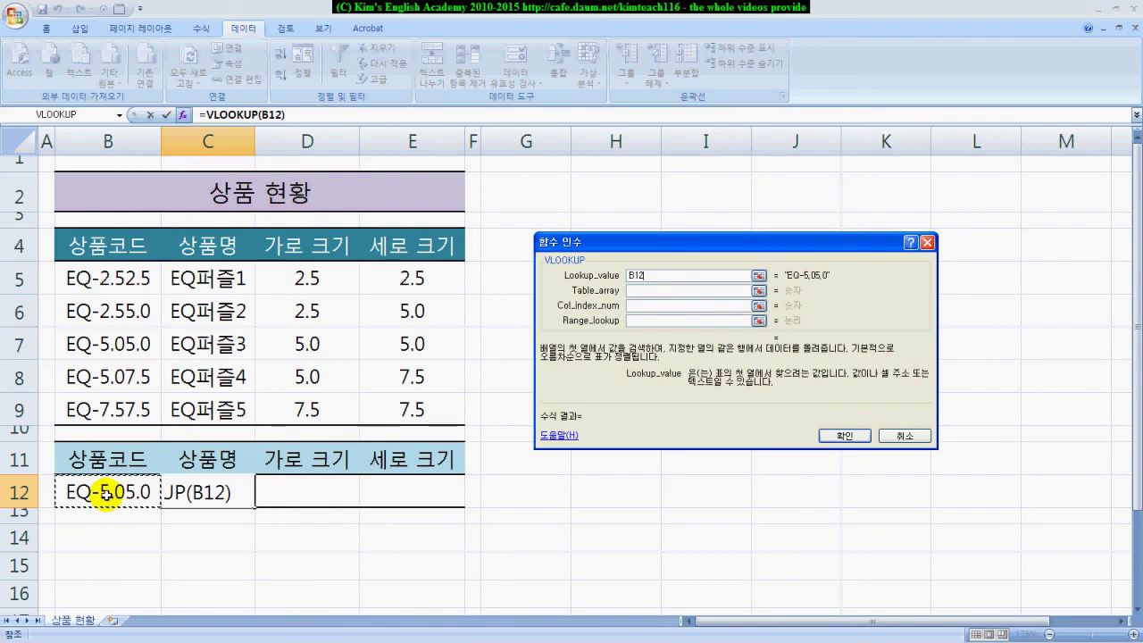
click(648, 287)
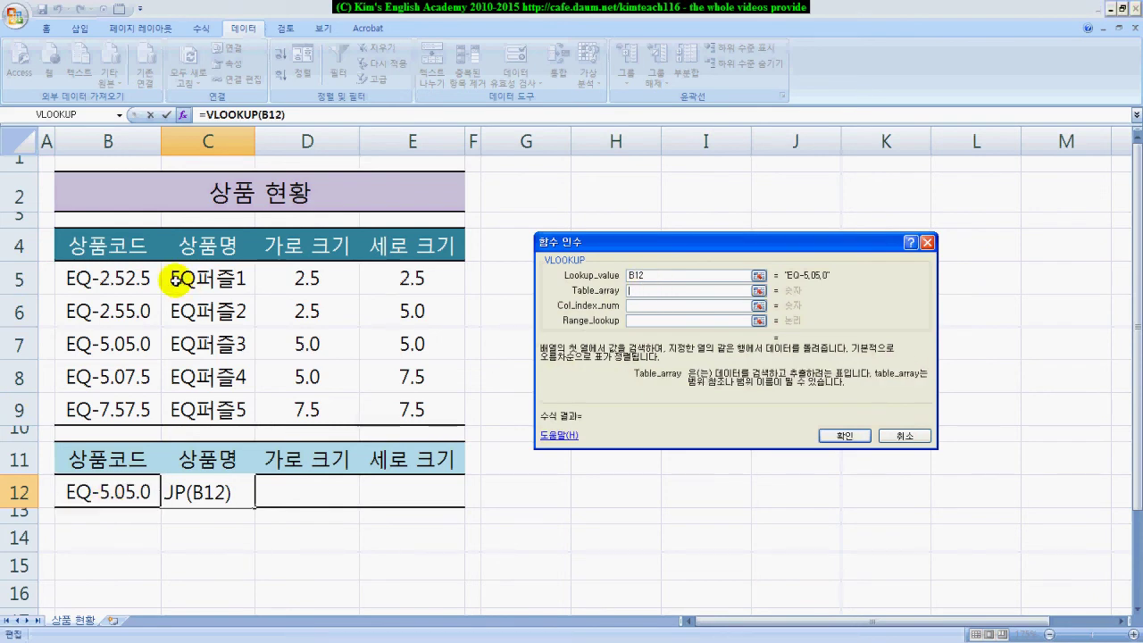
click(96, 276)
drag(95, 276, 418, 409)
click(693, 304)
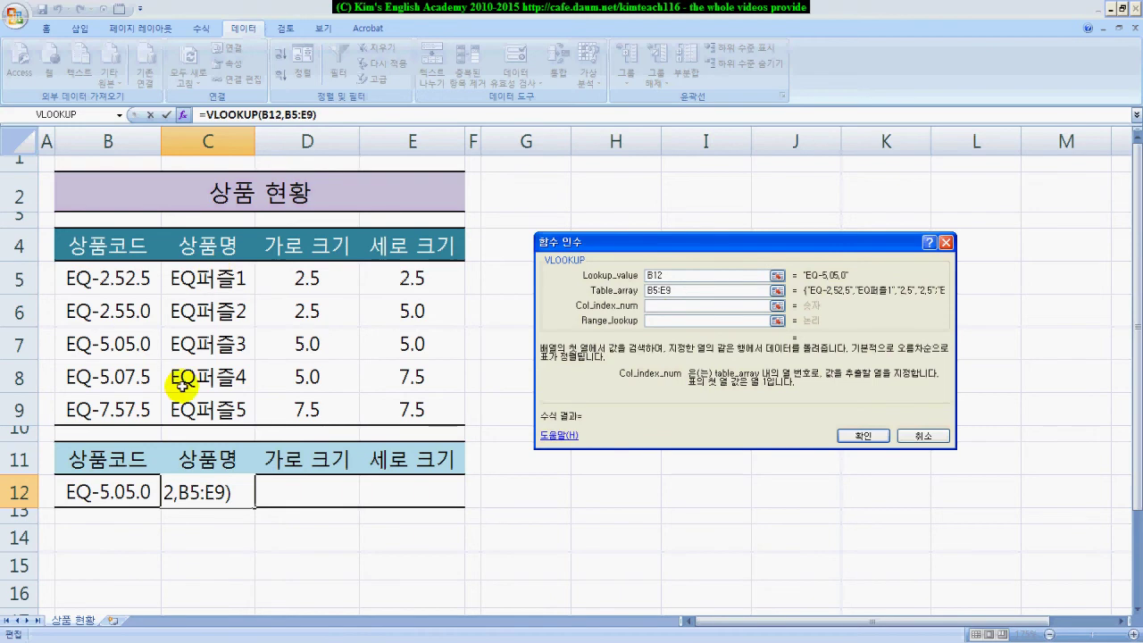
text(2)
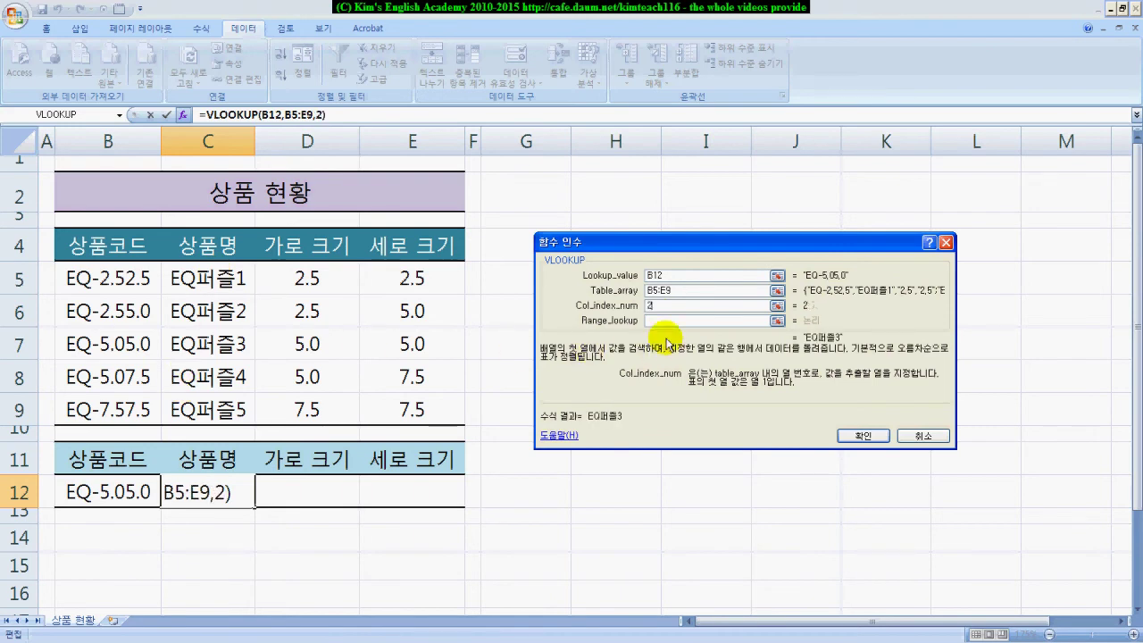
click(676, 320)
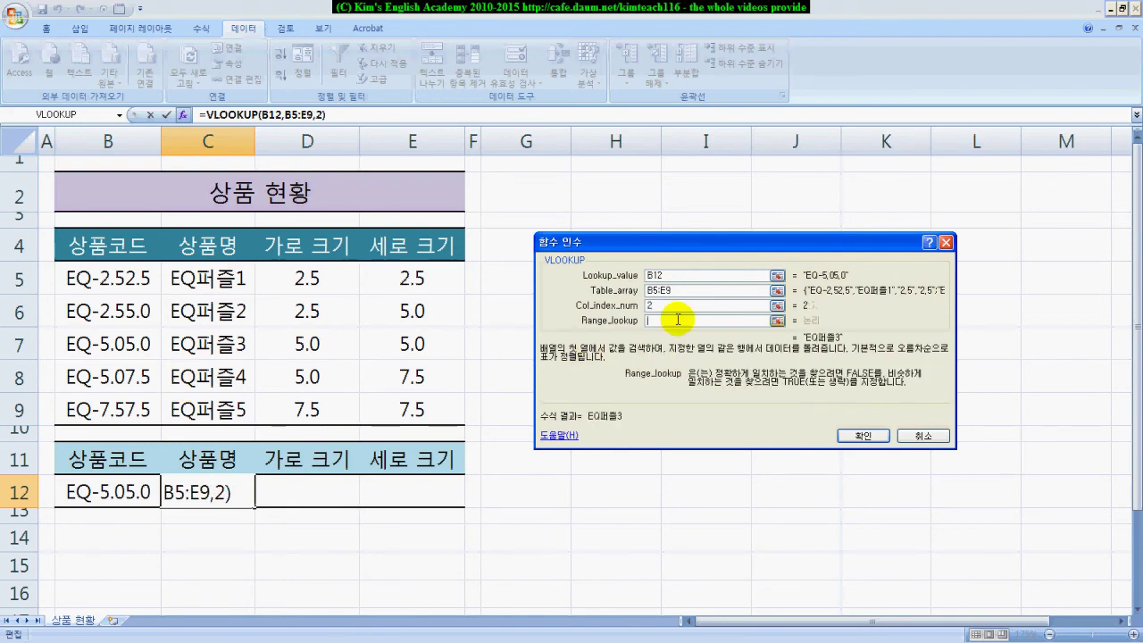
text(0)
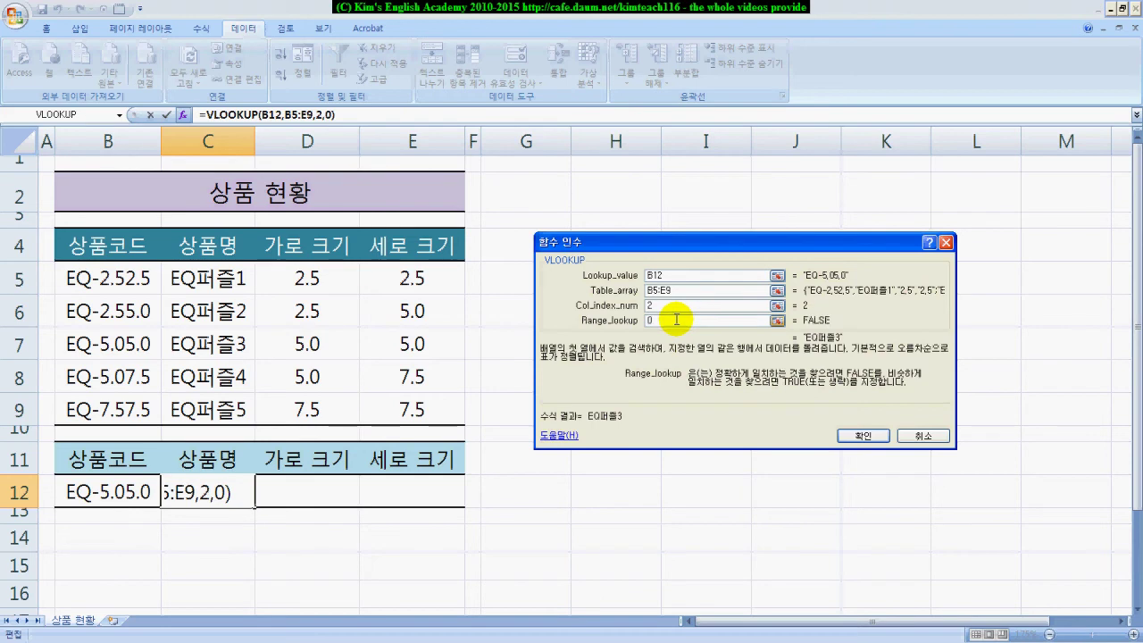
click(853, 438)
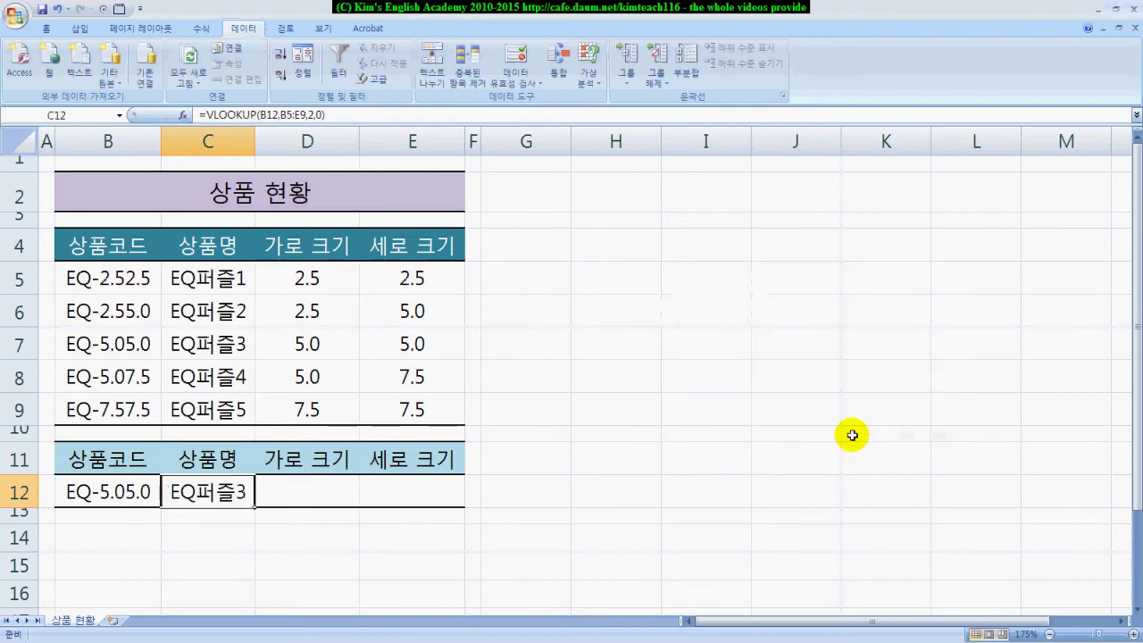
Test the lookup by switching the B12 product code to EQ-2.55.0 and finally to EQ-7.57.5.
click(140, 491)
click(166, 502)
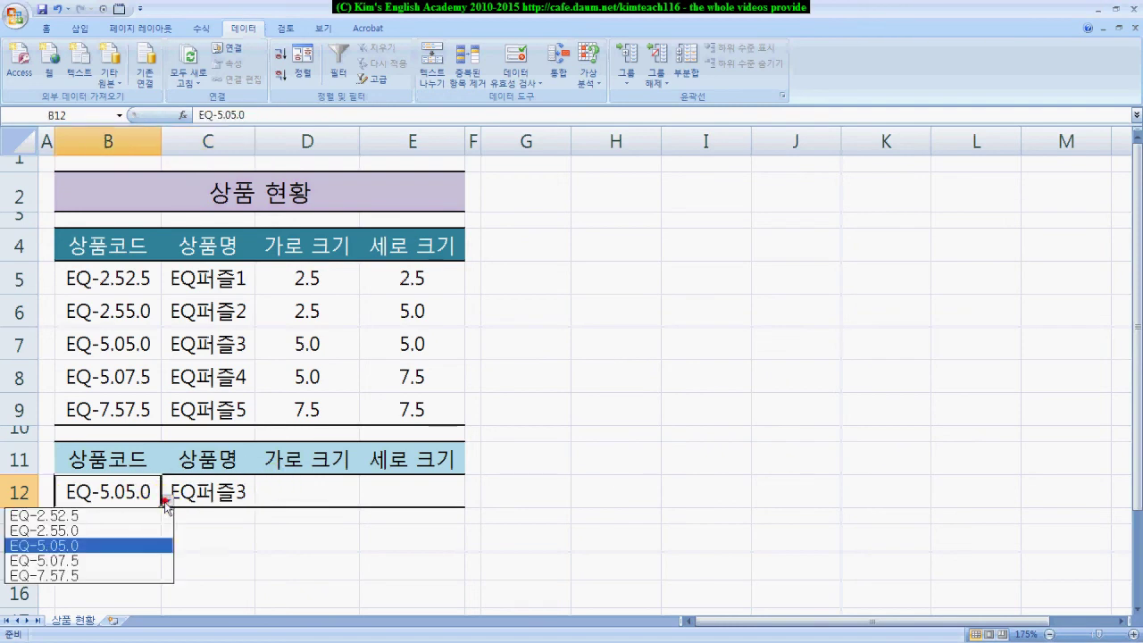
click(119, 545)
click(166, 502)
click(98, 530)
click(166, 502)
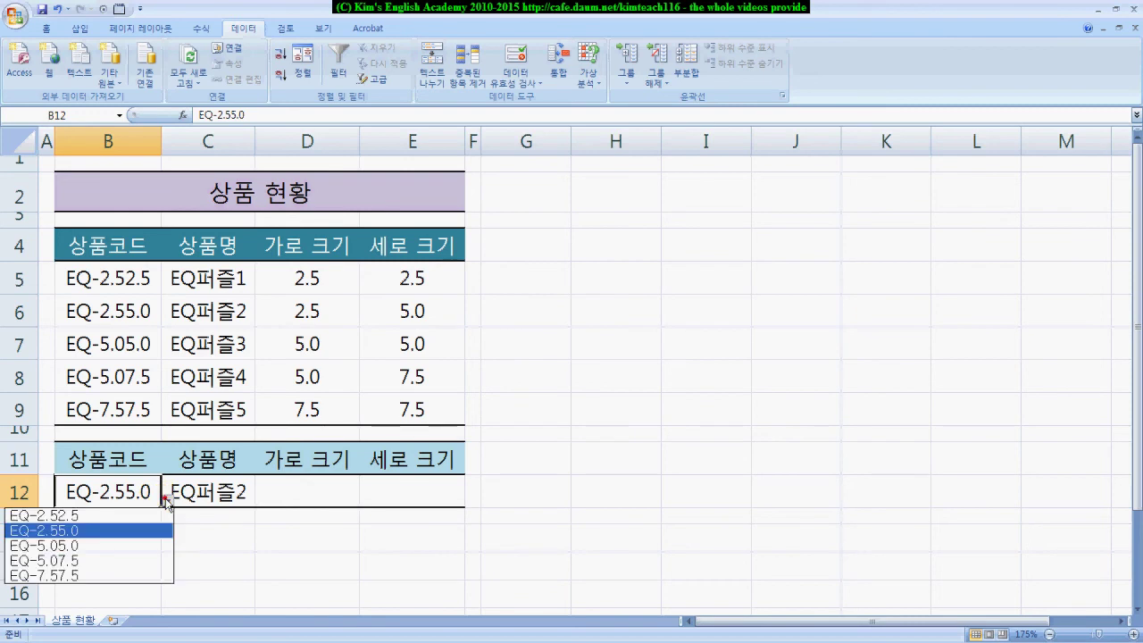
click(105, 574)
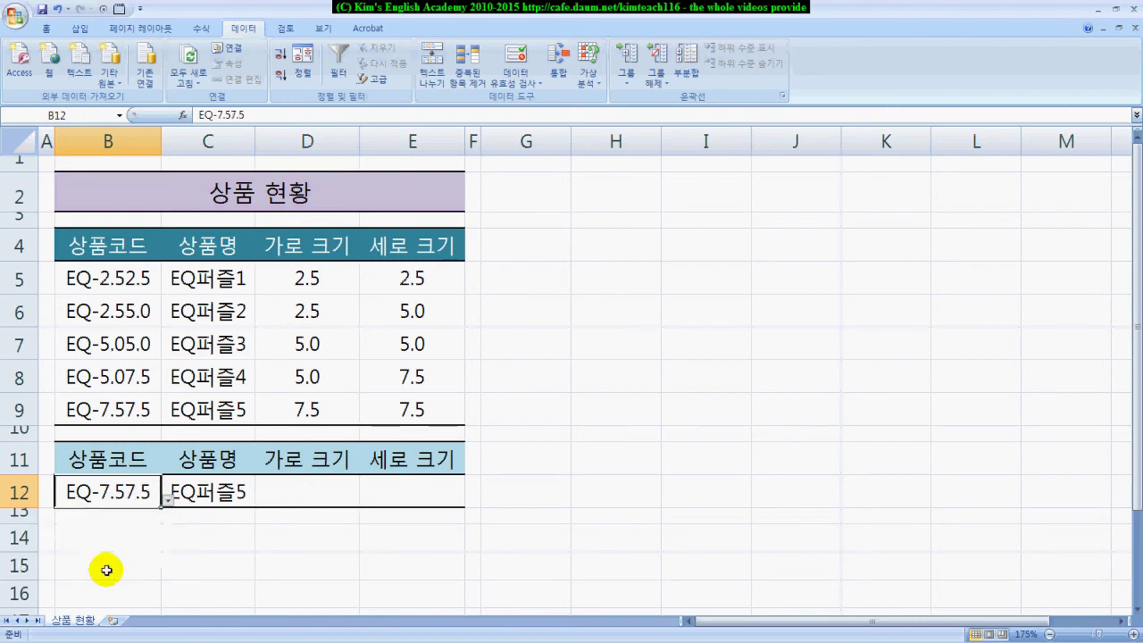
click(305, 495)
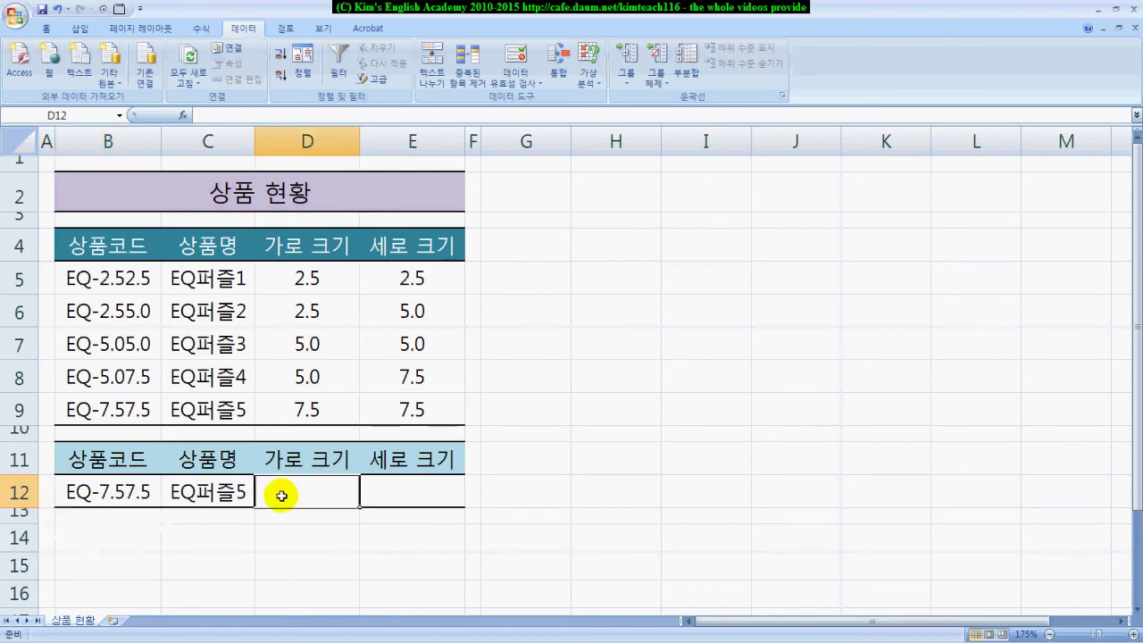
mouse_move(102, 483)
mouse_down()
mouse_move(90, 508)
mouse_move(121, 511)
mouse_up()
drag(314, 480, 294, 495)
drag(142, 485, 141, 502)
drag(431, 506, 431, 505)
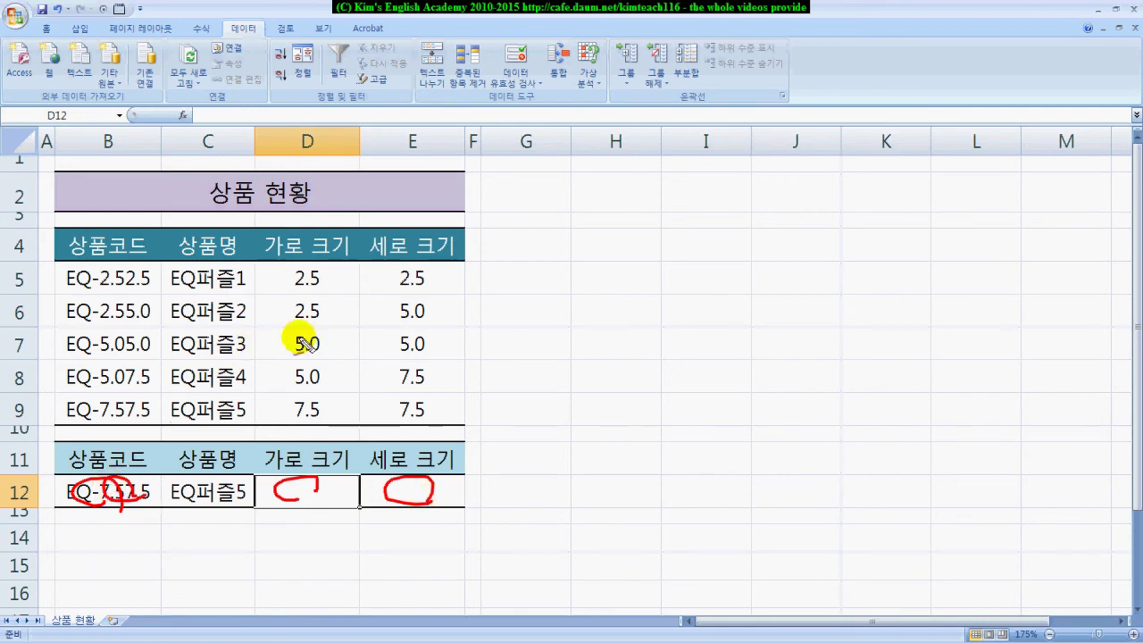
mouse_move(231, 482)
mouse_down()
mouse_move(189, 502)
mouse_move(224, 497)
mouse_up()
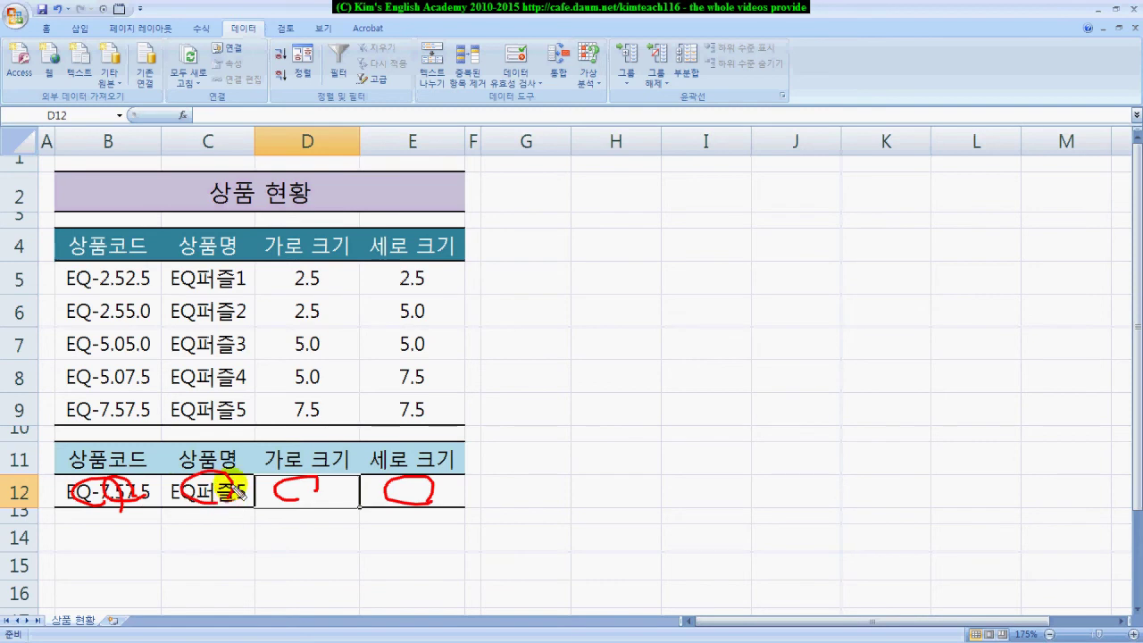
drag(209, 346, 222, 335)
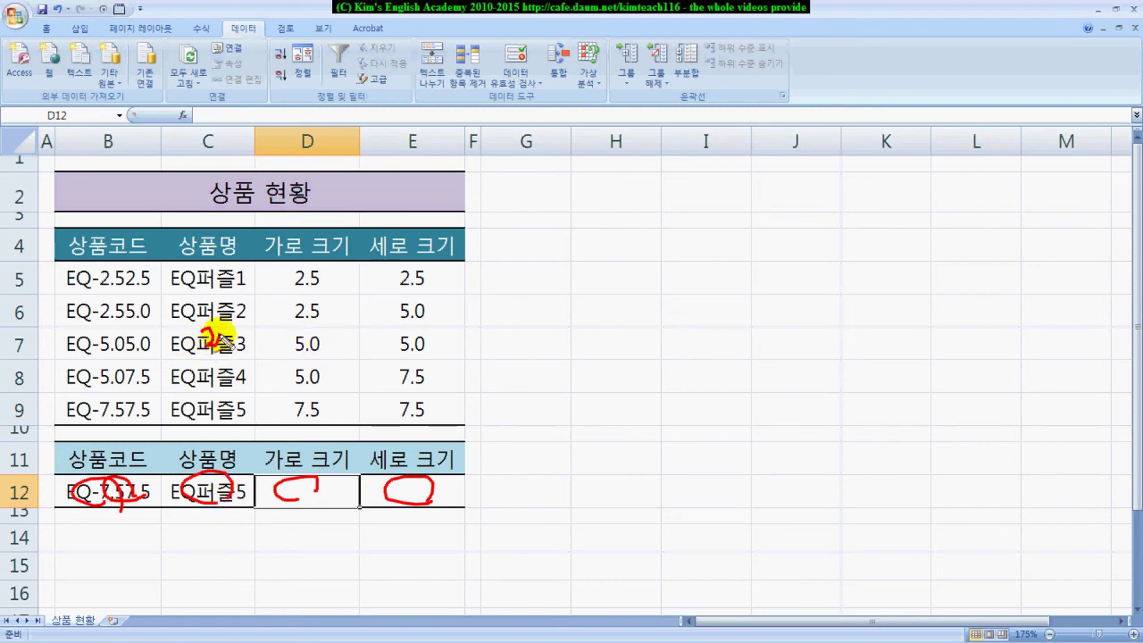
drag(301, 330, 309, 342)
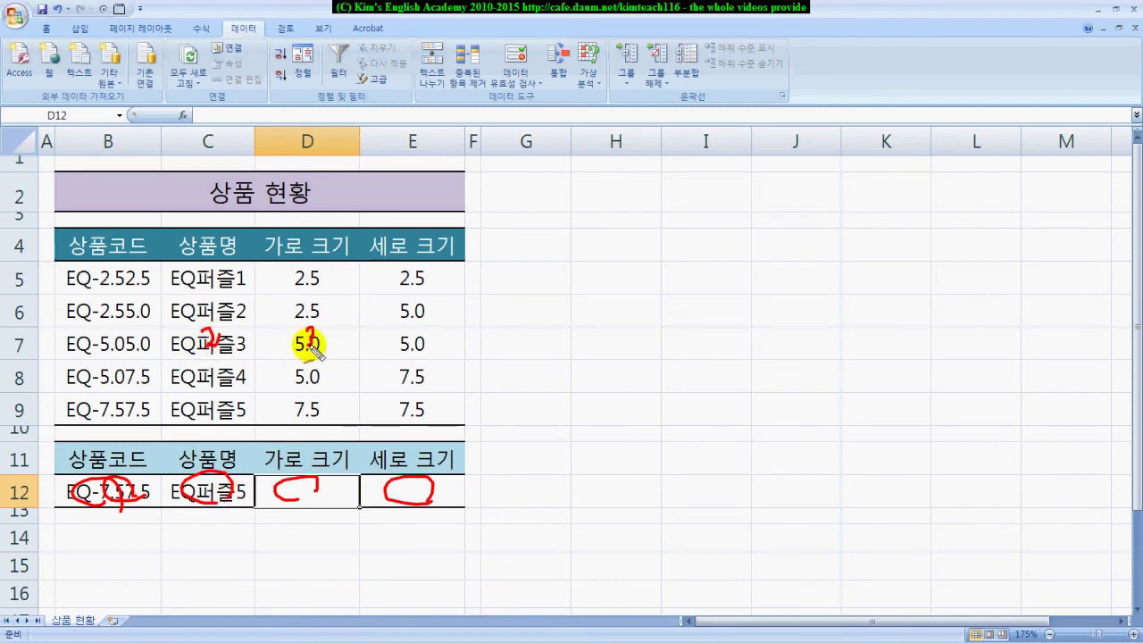
mouse_move(390, 331)
mouse_down()
mouse_move(406, 348)
mouse_move(404, 316)
mouse_move(402, 357)
mouse_up()
mouse_move(308, 342)
mouse_down()
mouse_move(325, 462)
mouse_move(334, 454)
mouse_up()
drag(420, 338, 413, 482)
key(Escape)
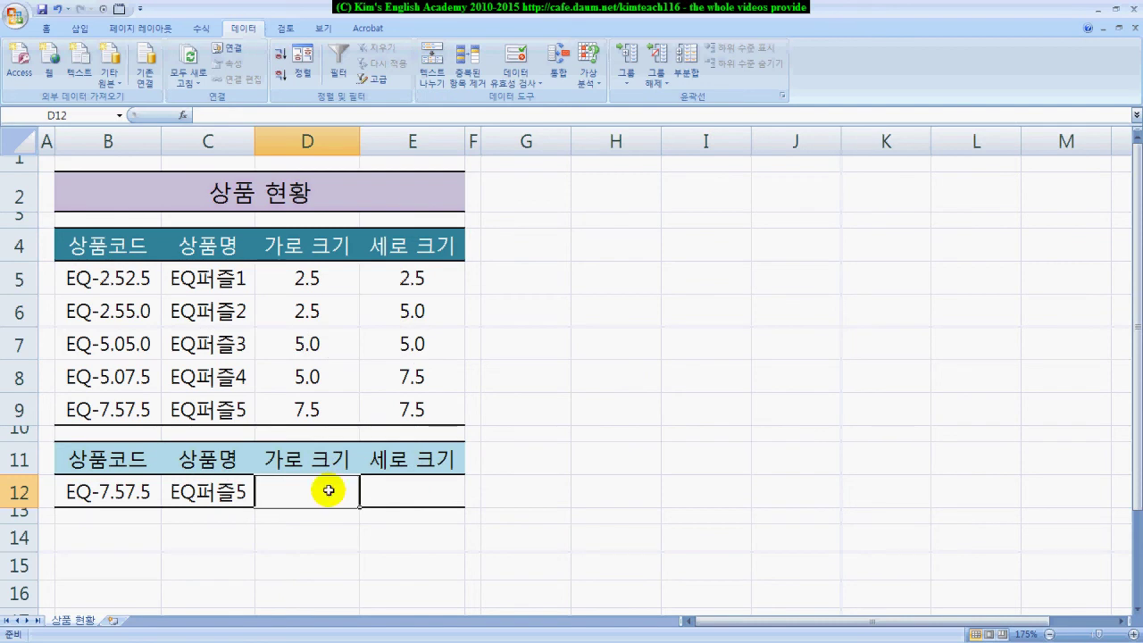
click(184, 116)
click(812, 448)
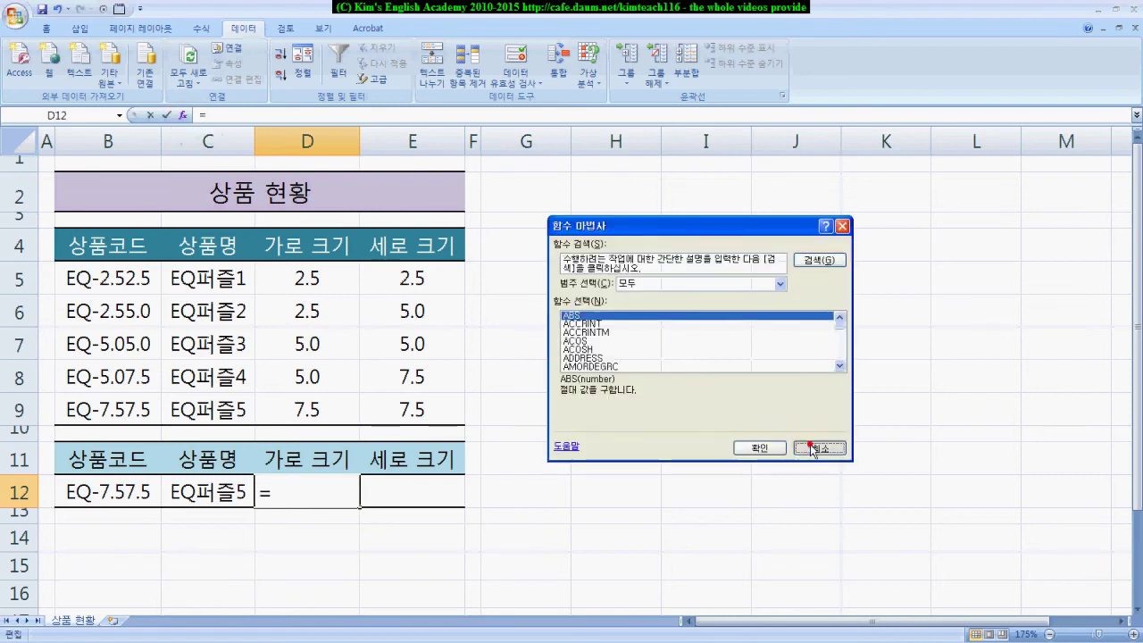
click(221, 485)
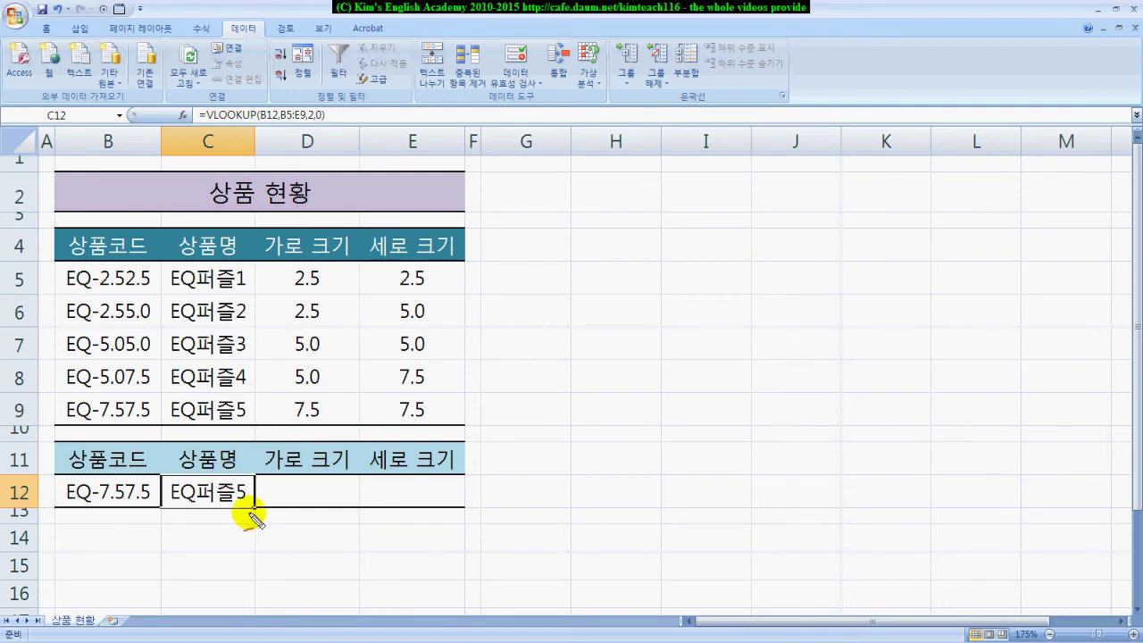
drag(253, 506, 464, 509)
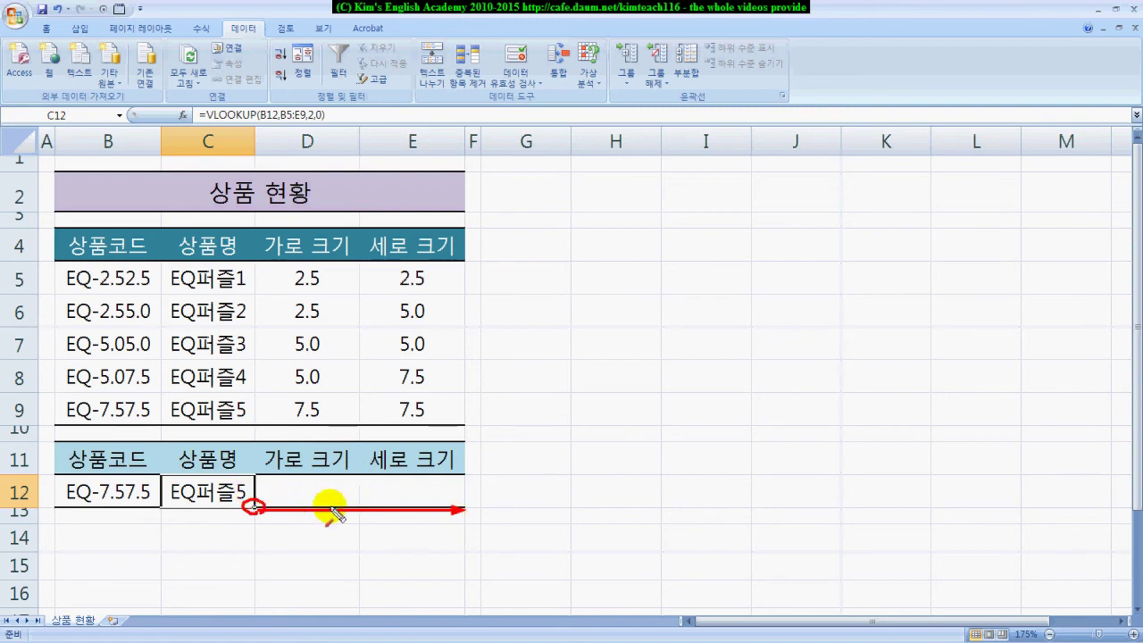
Start a VLOOKUP function in the 가로 크기 cell D12 and move its arguments dialog clear of the table.
click(300, 489)
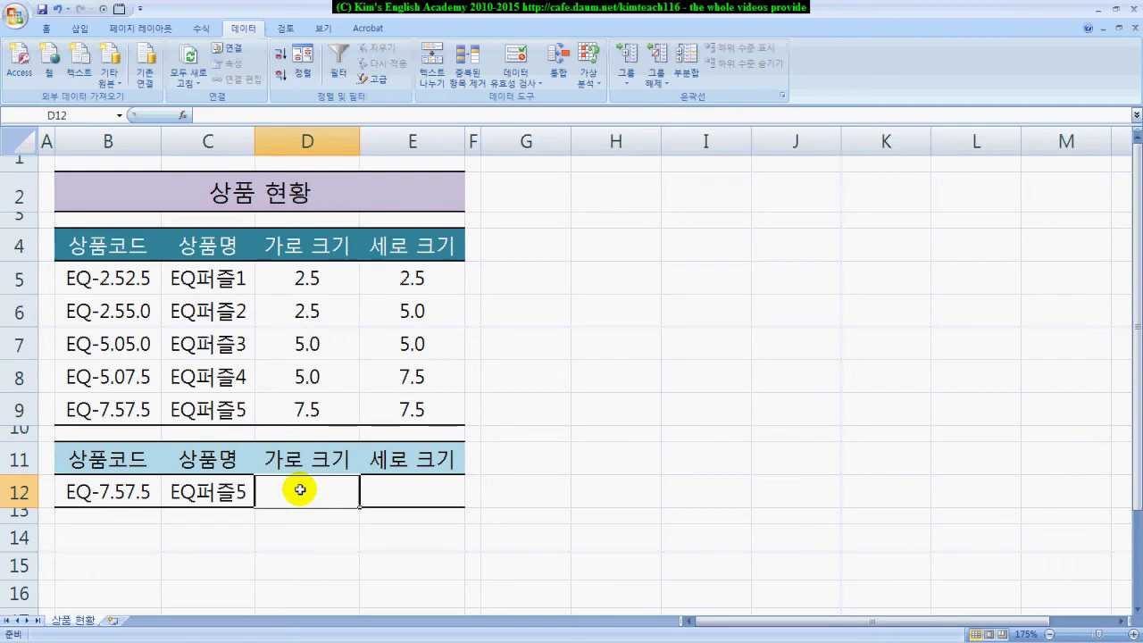
click(183, 116)
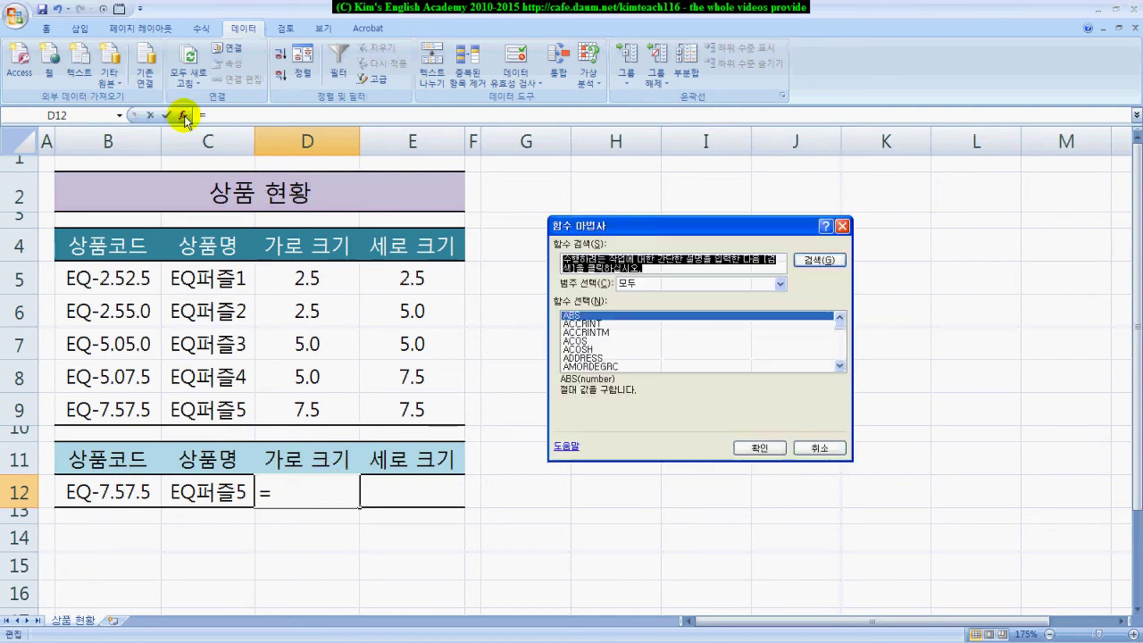
click(633, 342)
click(632, 343)
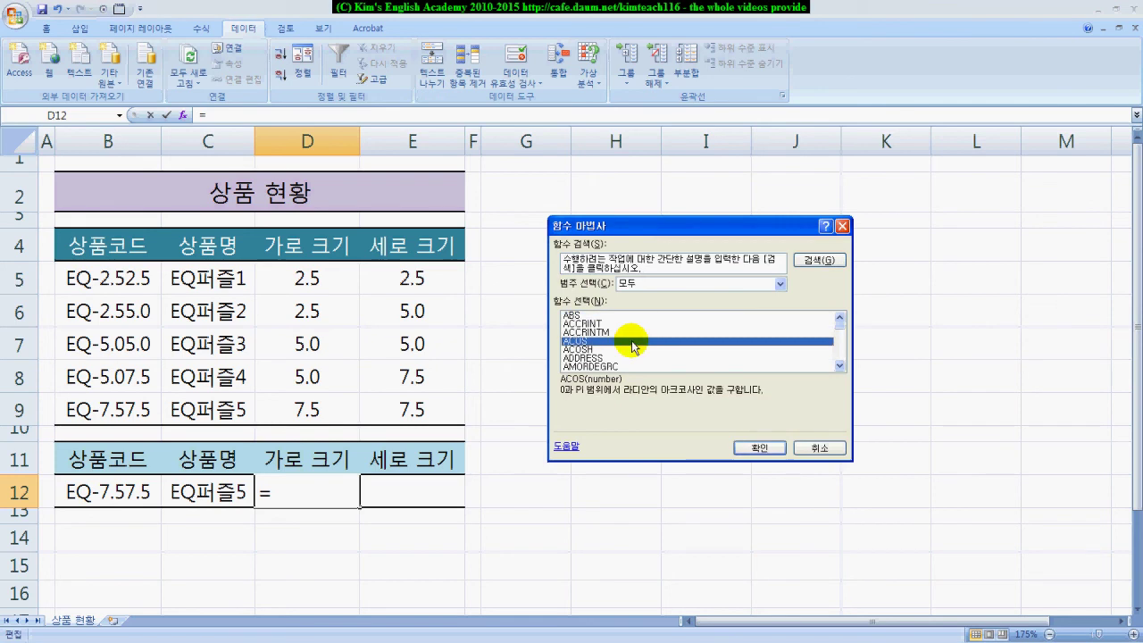
key(End)
key(Up)
key(Up)
key(Up)
key(Up)
key(Up)
key(Up)
key(Up)
key(Up)
key(Up)
key(Up)
key(Up)
key(Up)
key(Up)
key(Up)
key(Up)
key(Up)
key(Up)
key(Up)
key(Down)
key(Down)
key(Down)
key(Down)
key(Down)
key(Down)
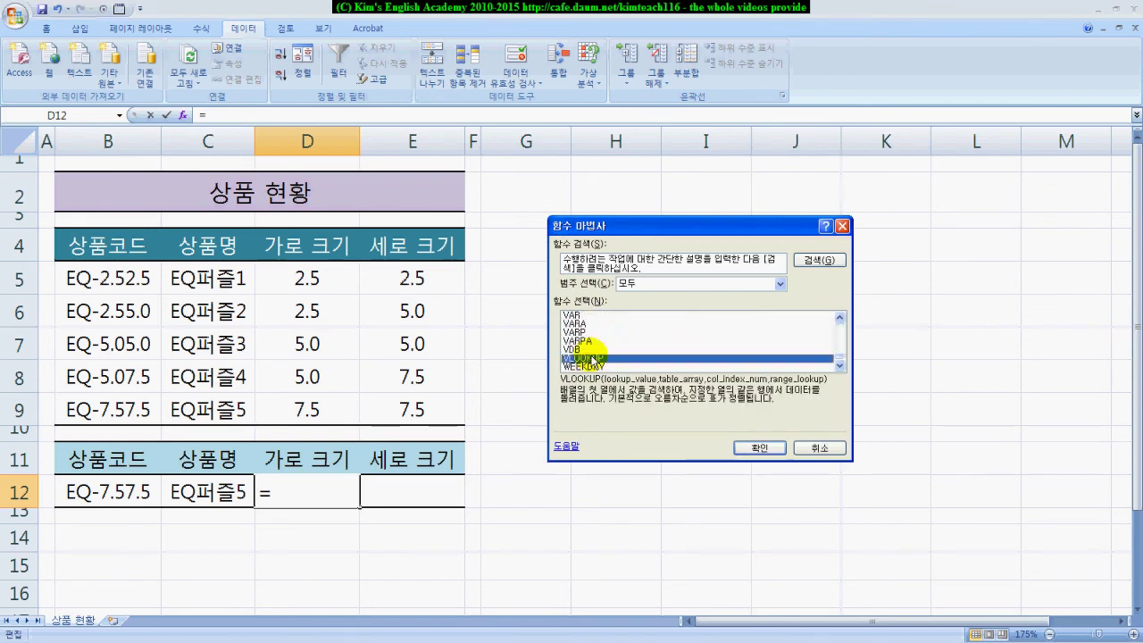
double_click(592, 358)
drag(377, 316, 863, 294)
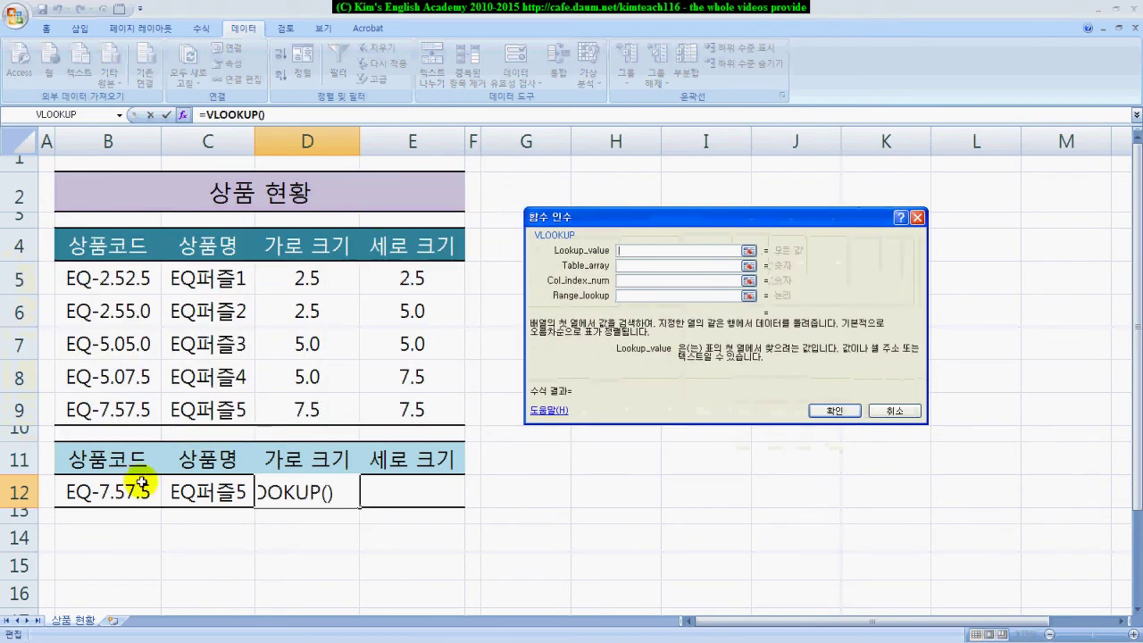
Complete the D12 VLOOKUP with lookup value B12, table array B5:E9, column index 3 and range lookup 0.
click(92, 490)
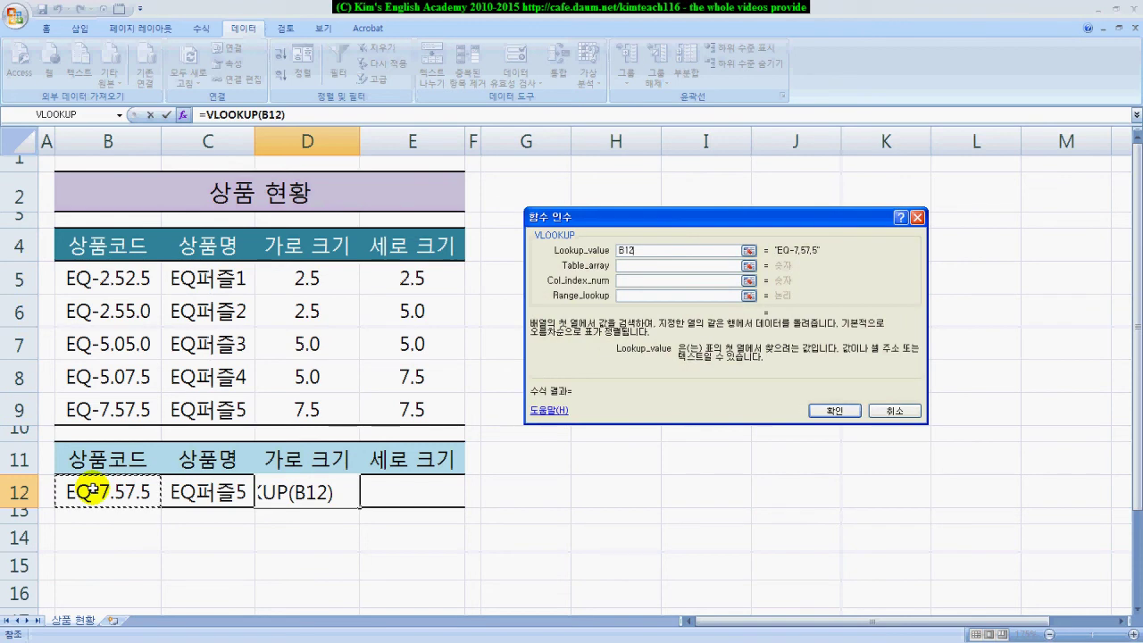
click(633, 265)
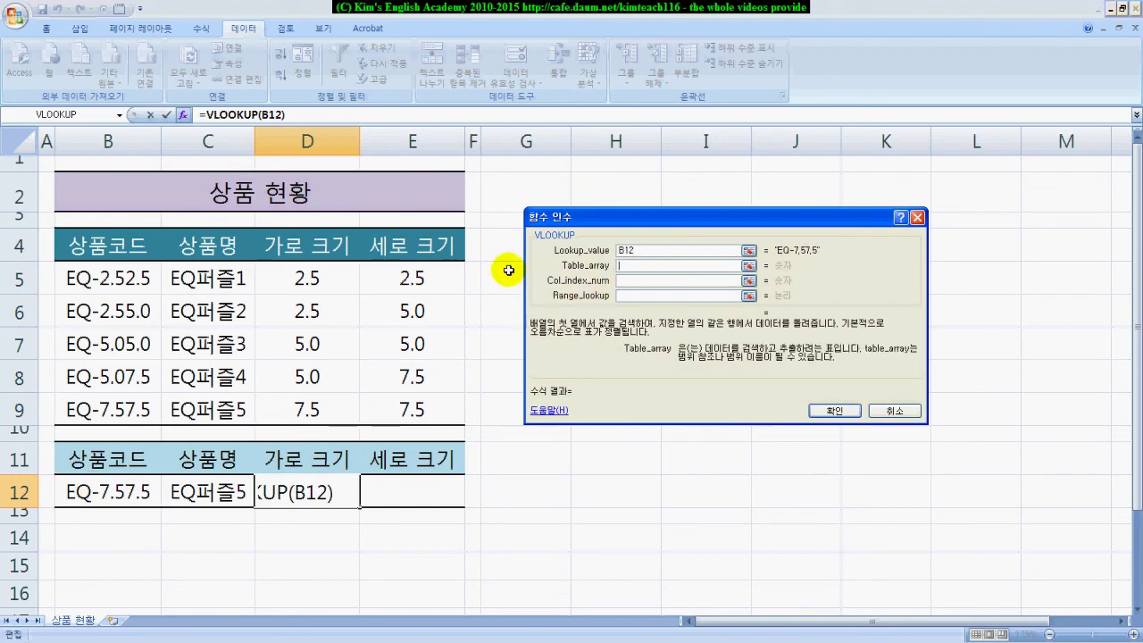
click(95, 268)
drag(96, 268, 401, 402)
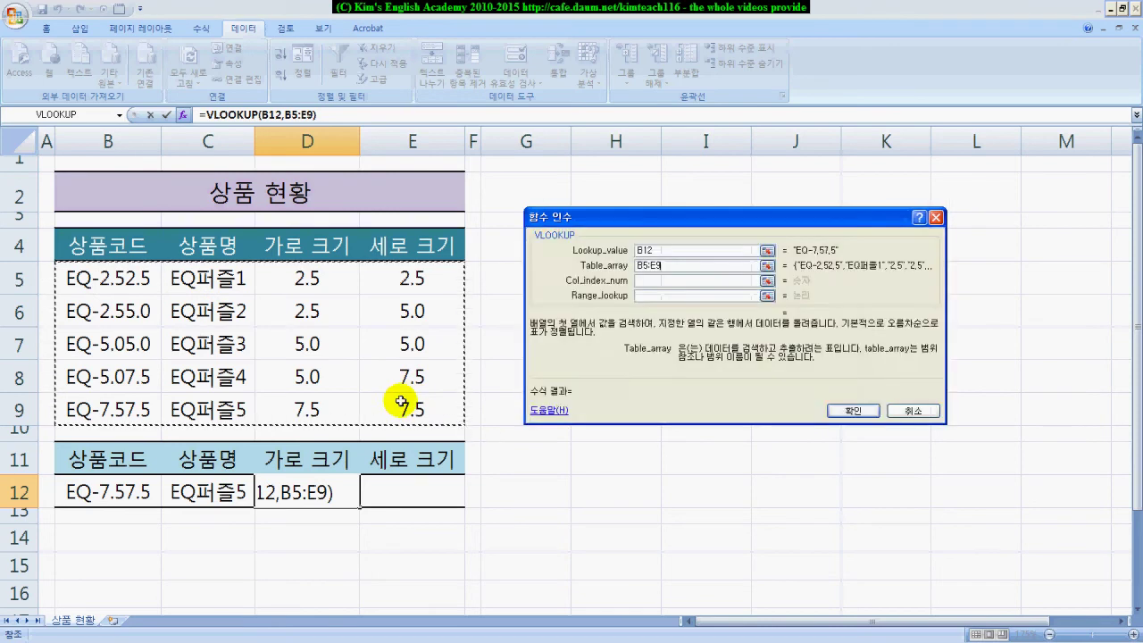
click(684, 283)
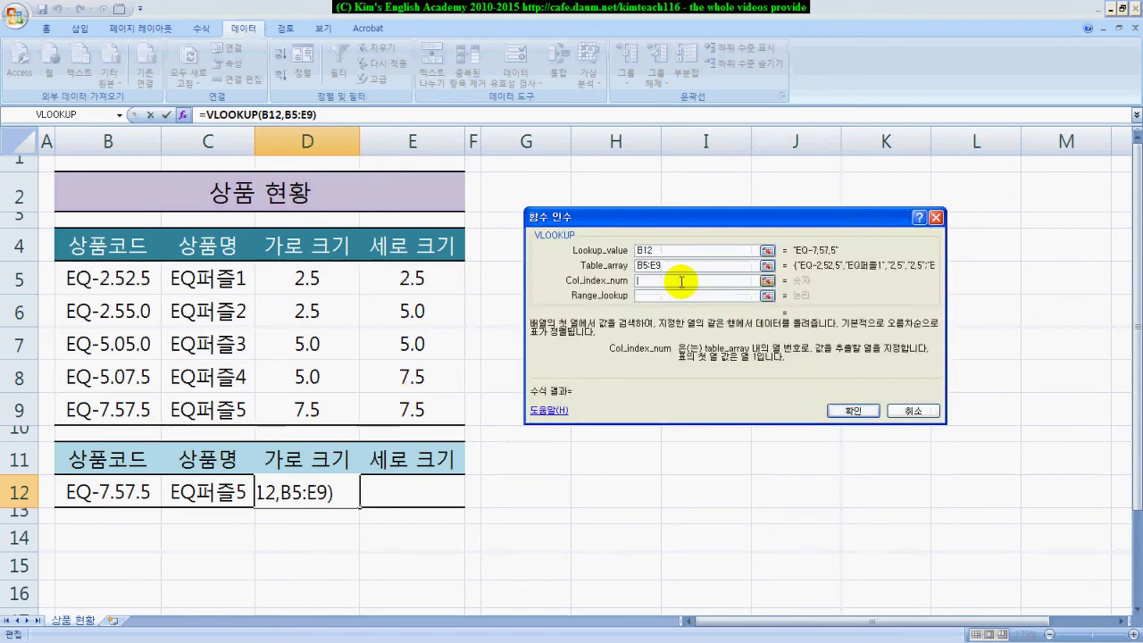
text(3)
click(670, 296)
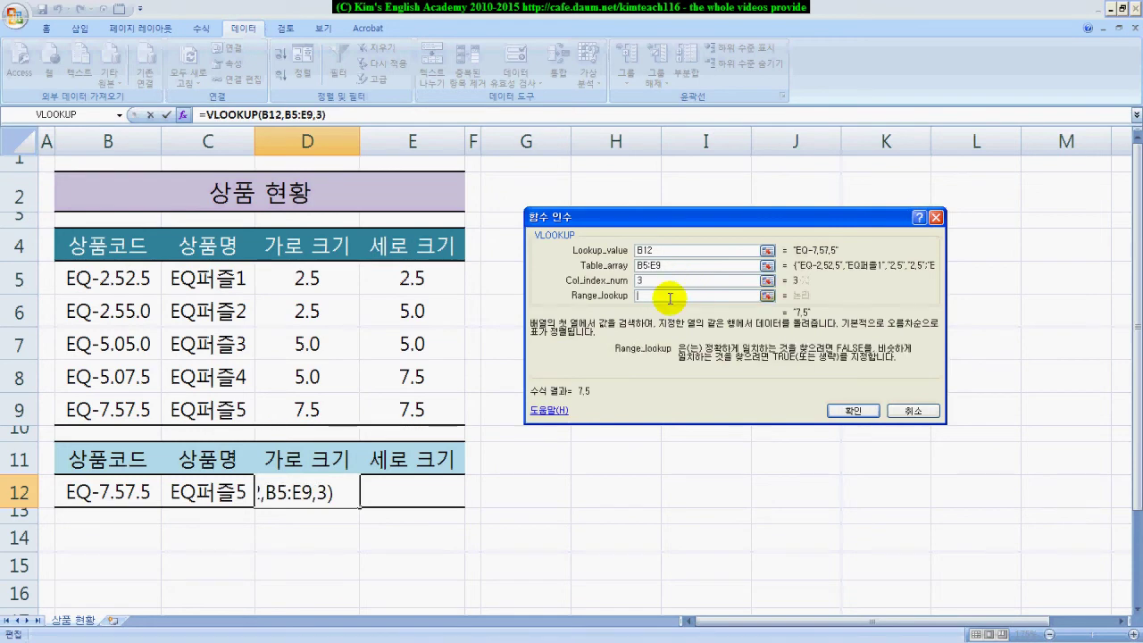
text(0)
click(853, 410)
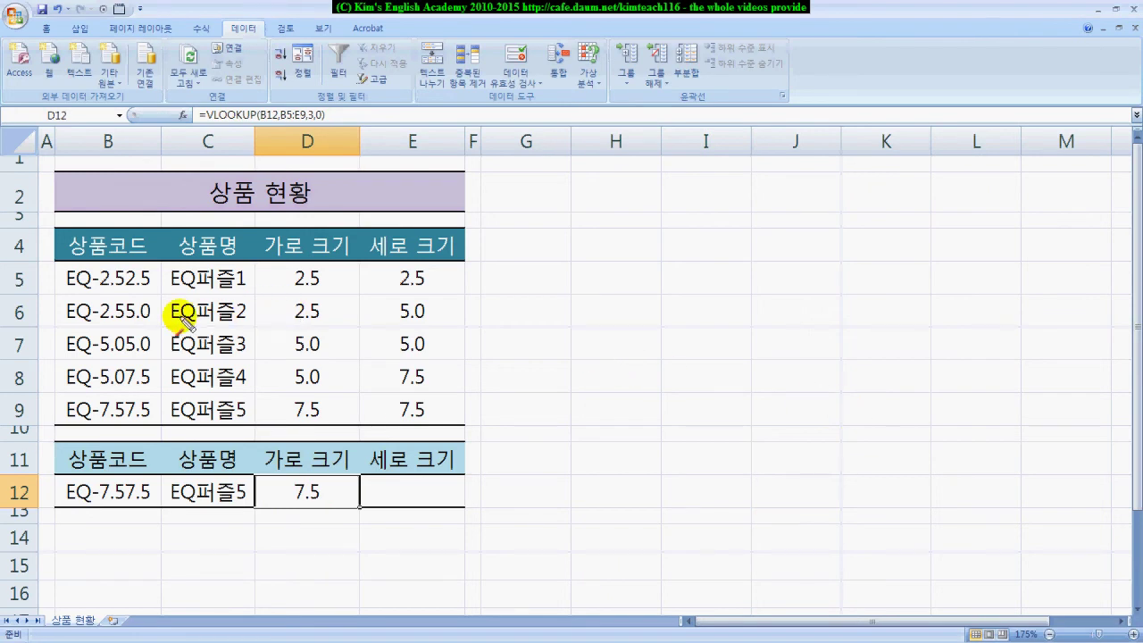
mouse_move(140, 300)
mouse_down()
mouse_move(133, 292)
mouse_move(116, 323)
mouse_up()
drag(137, 214, 103, 258)
mouse_move(192, 219)
mouse_down()
mouse_move(204, 239)
mouse_move(259, 247)
mouse_up()
drag(298, 215, 321, 257)
drag(434, 215, 426, 237)
click(439, 293)
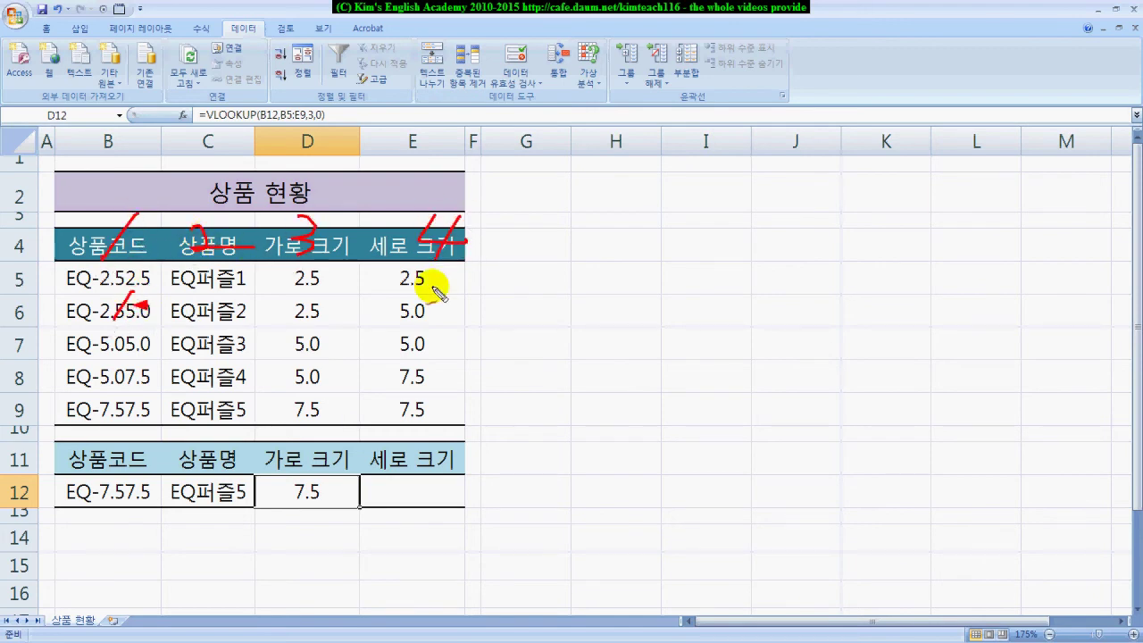
key(Escape)
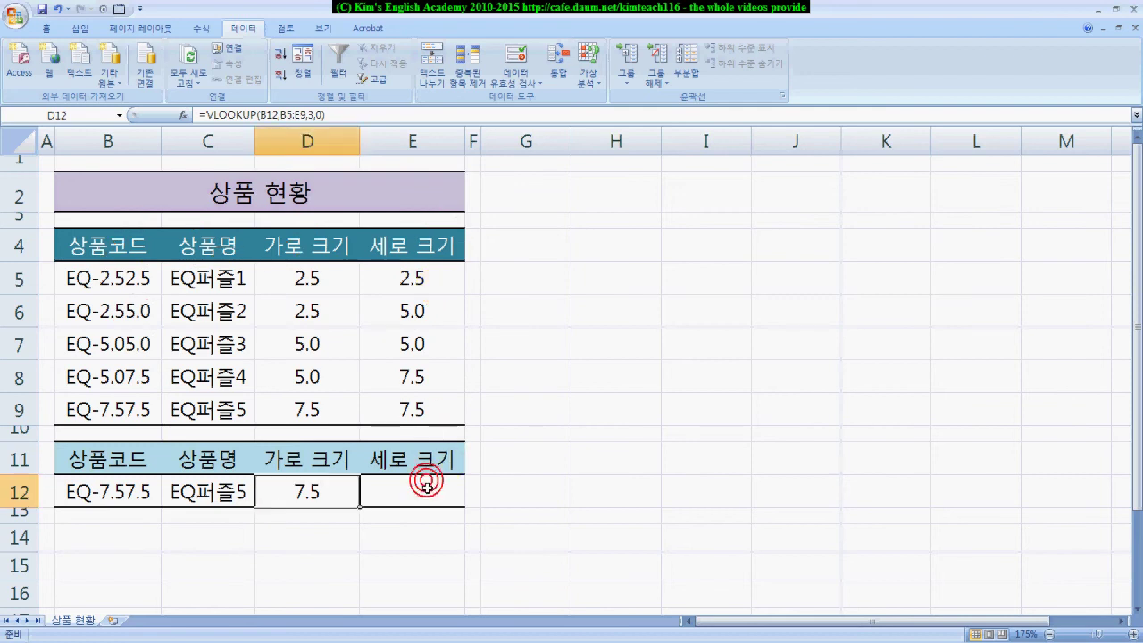
Start a VLOOKUP function in the 세로 크기 cell E12.
click(427, 488)
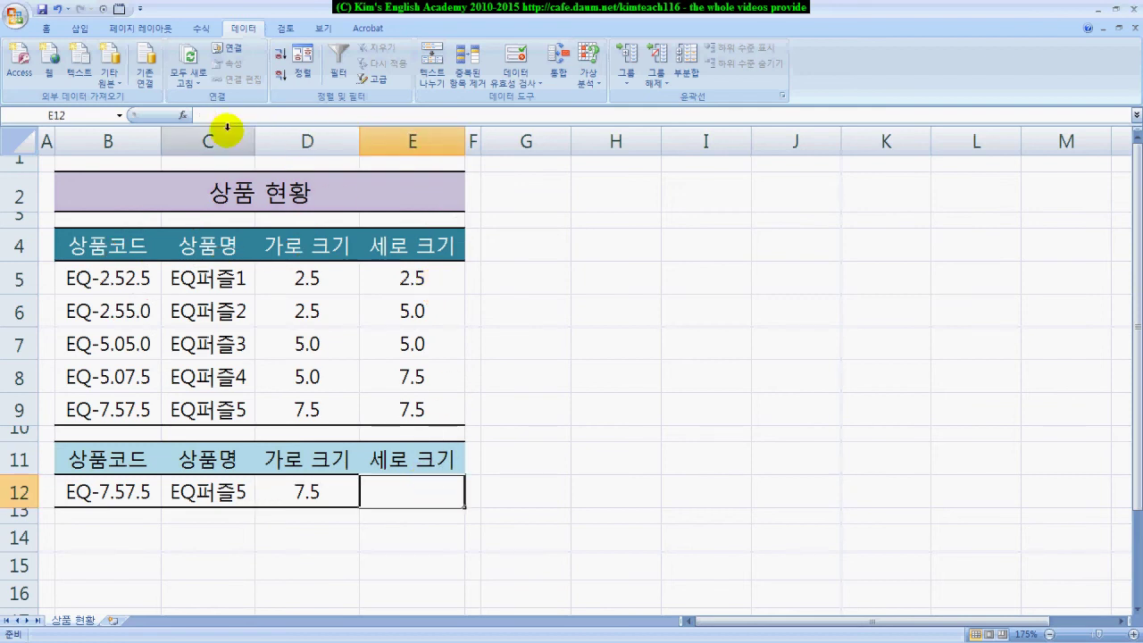
click(182, 115)
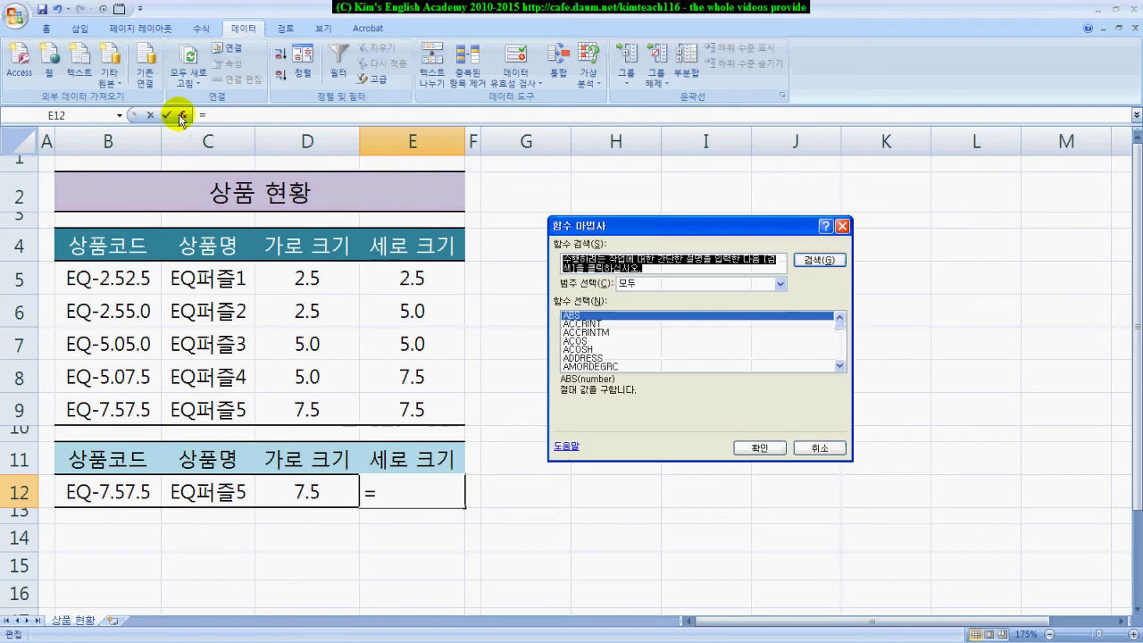
click(663, 345)
key(v)
scroll(662, 345, down, 1)
scroll(662, 345, down, 1)
click(579, 358)
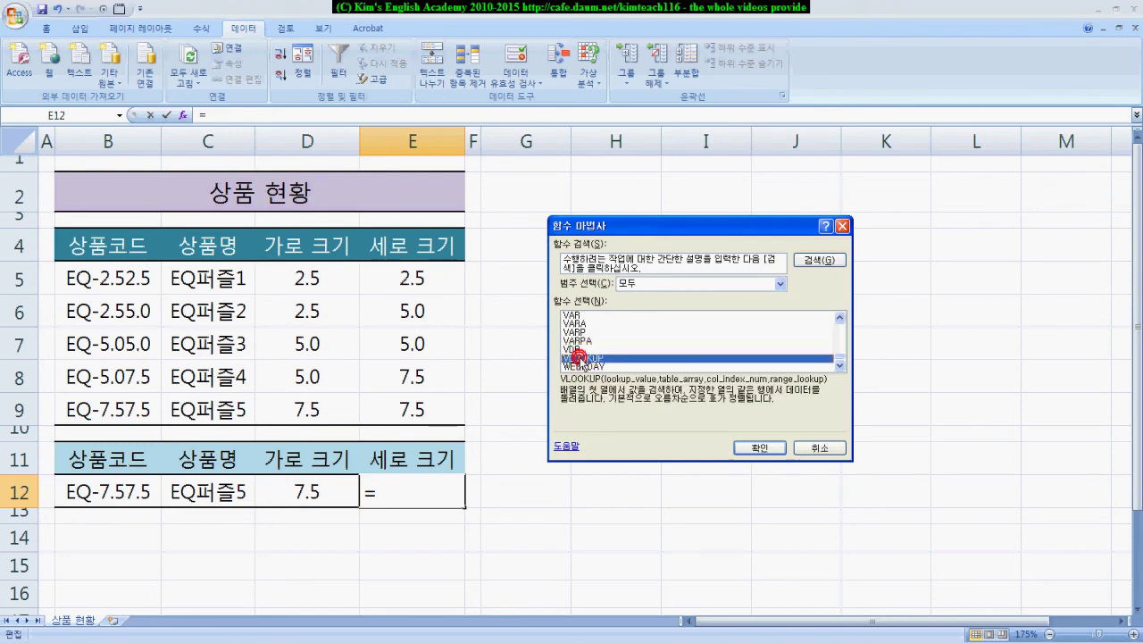
double_click(593, 360)
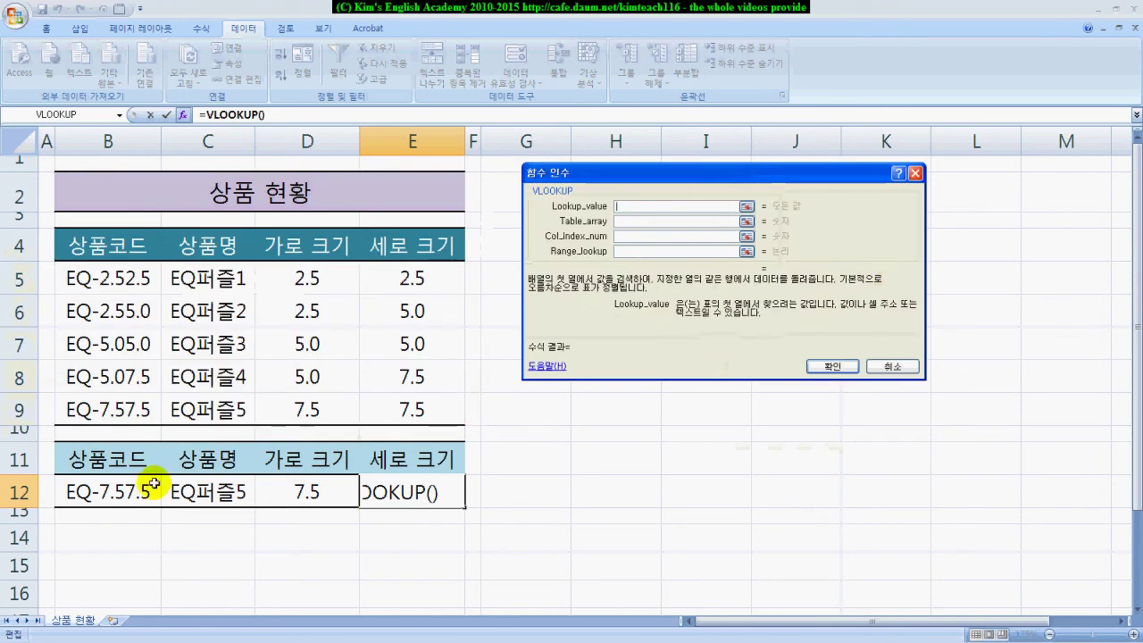
Complete the E12 VLOOKUP with lookup value B12, table array B5:E9, column index 4 and range lookup 0.
click(92, 495)
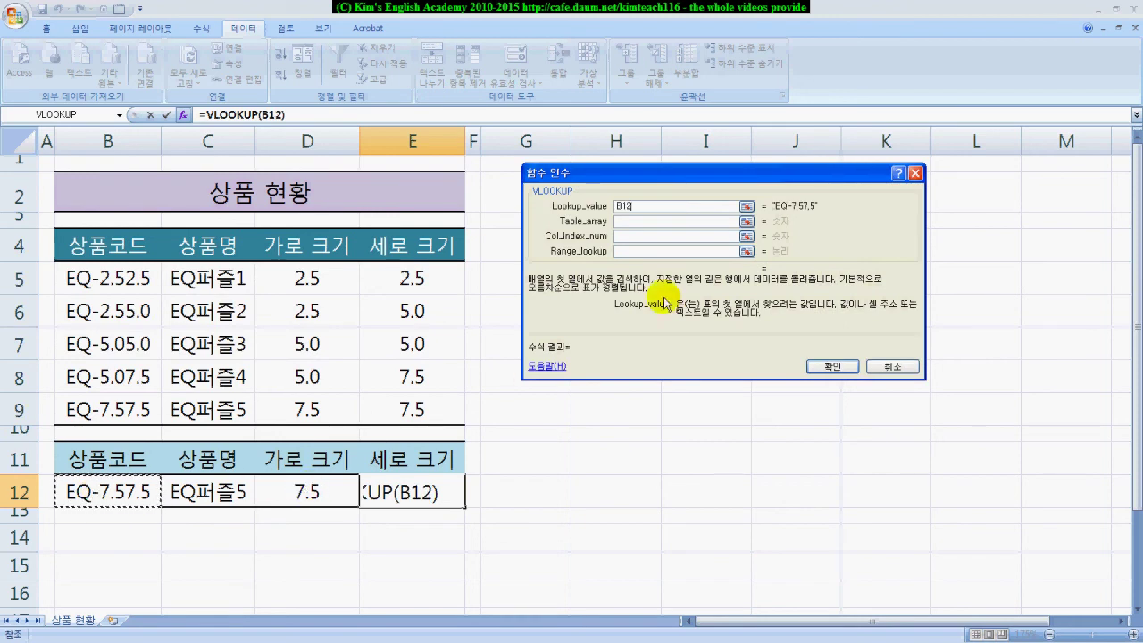
click(655, 220)
drag(94, 277, 387, 402)
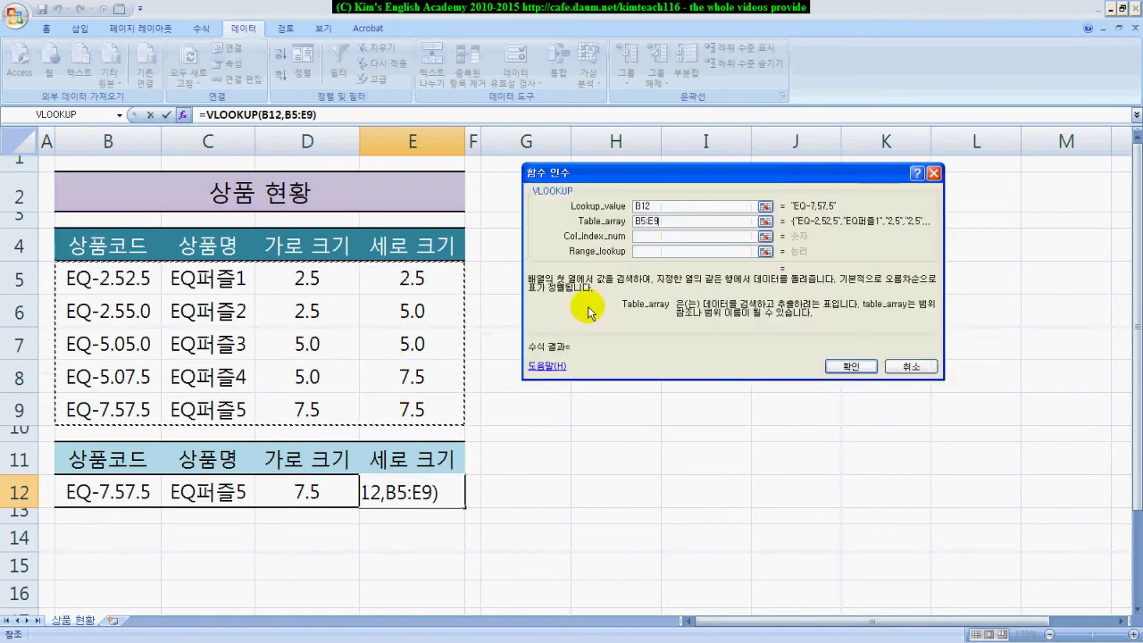
click(650, 236)
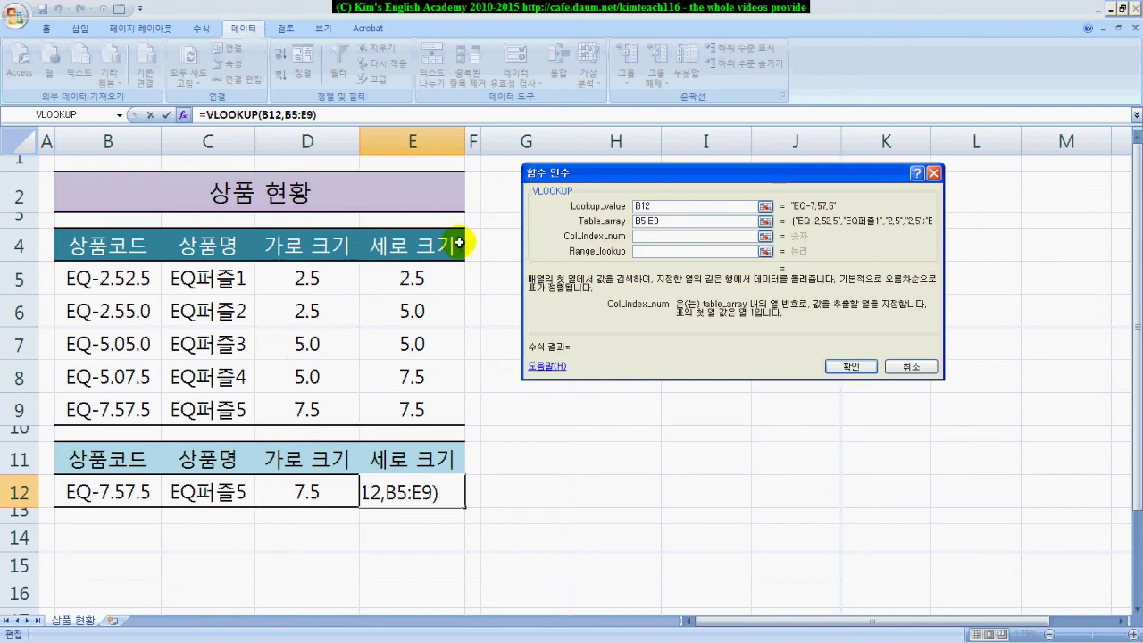
text(4)
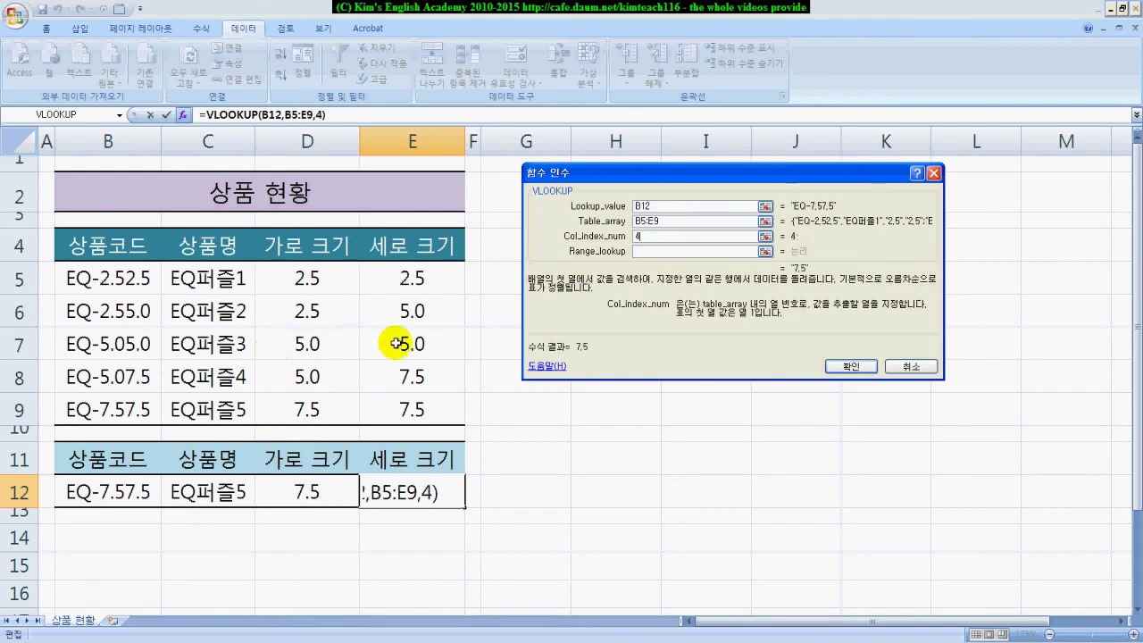
click(657, 250)
text(0)
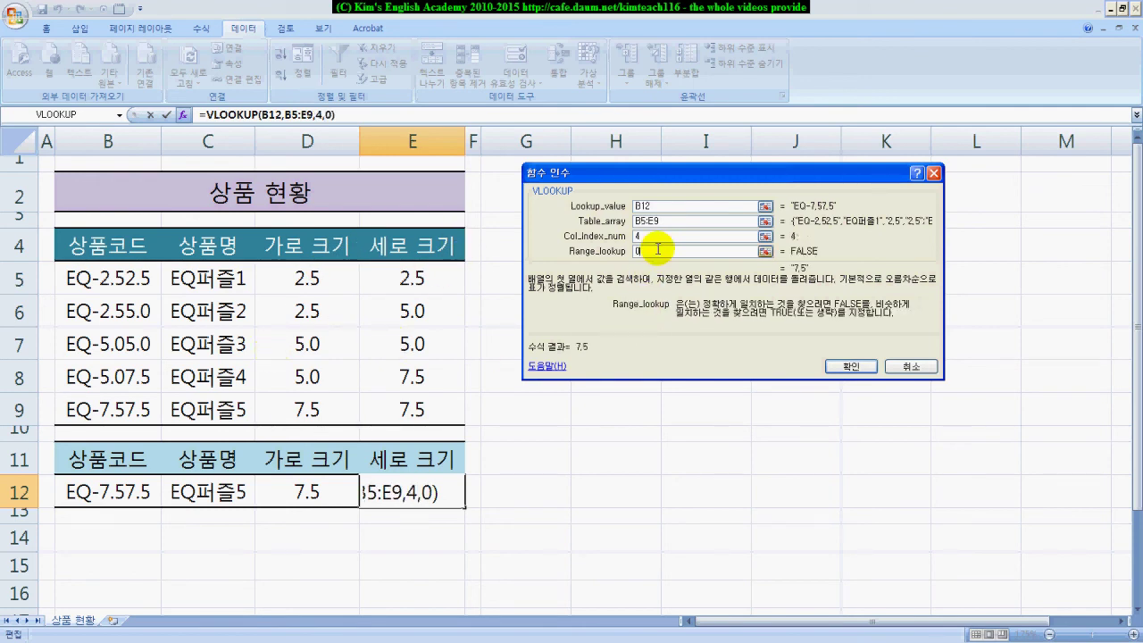
click(847, 369)
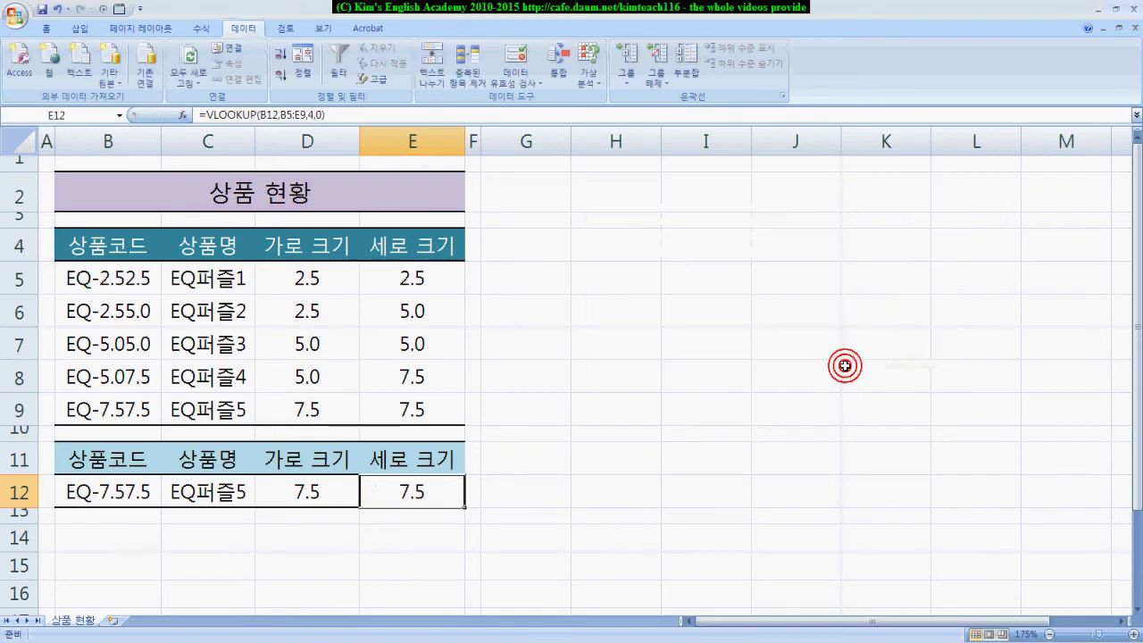
click(845, 365)
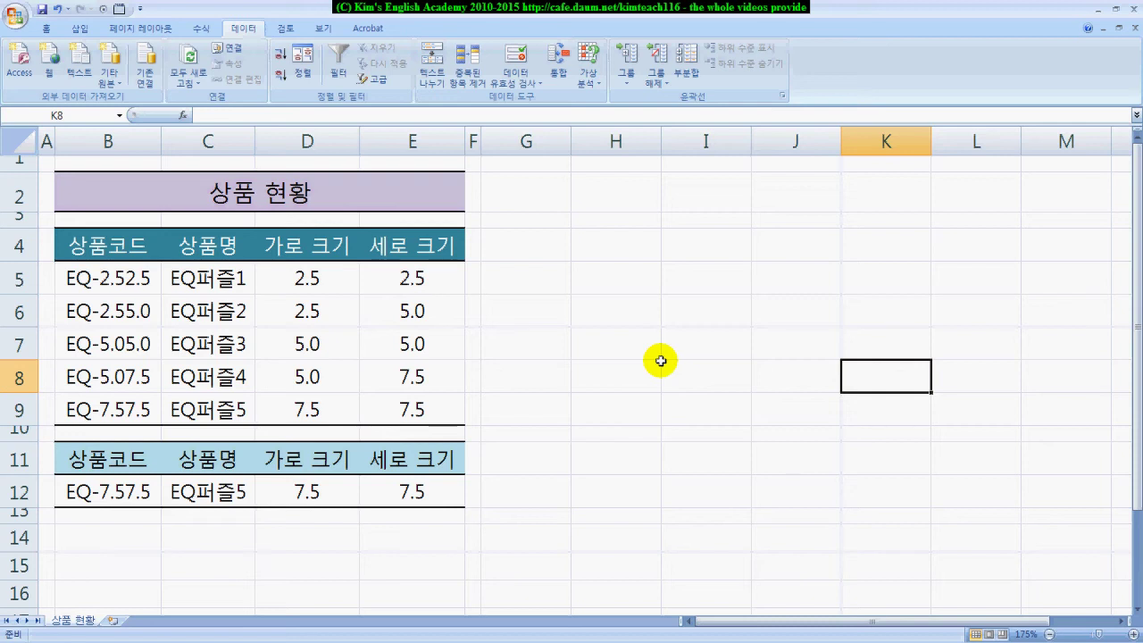
click(526, 344)
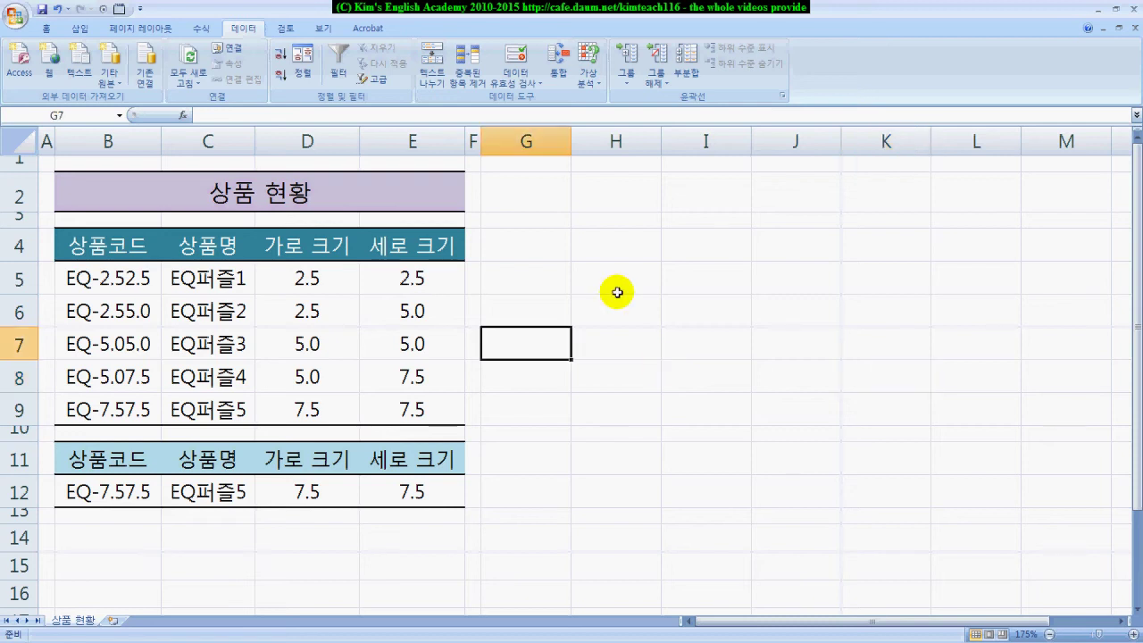
click(602, 317)
click(603, 317)
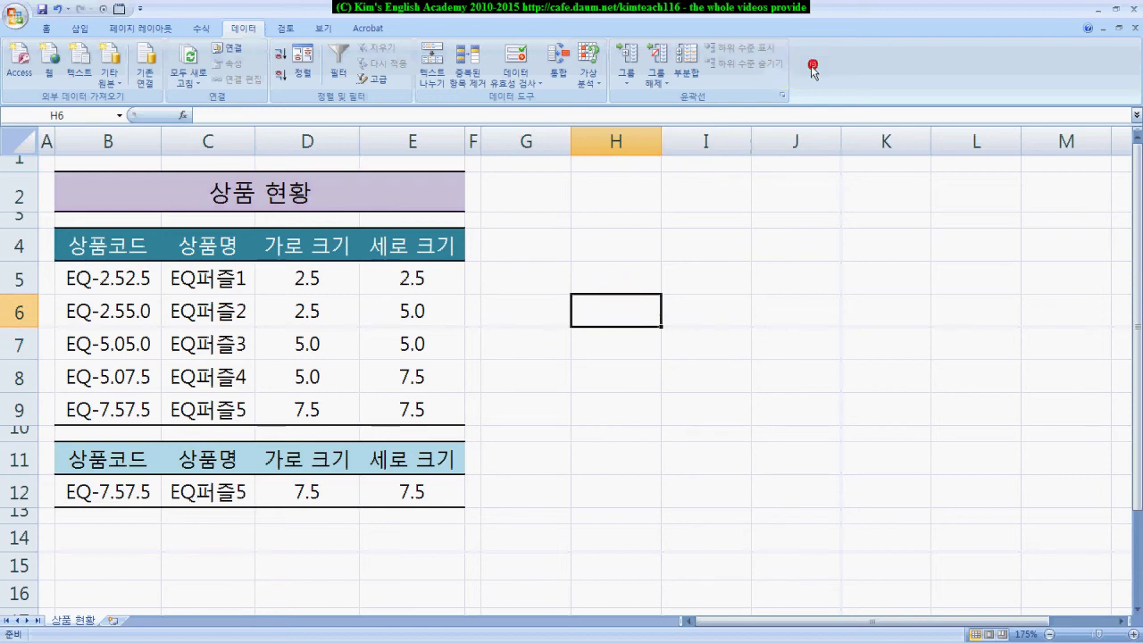
Close the finished product lookup workbook and answer the save prompt.
click(17, 17)
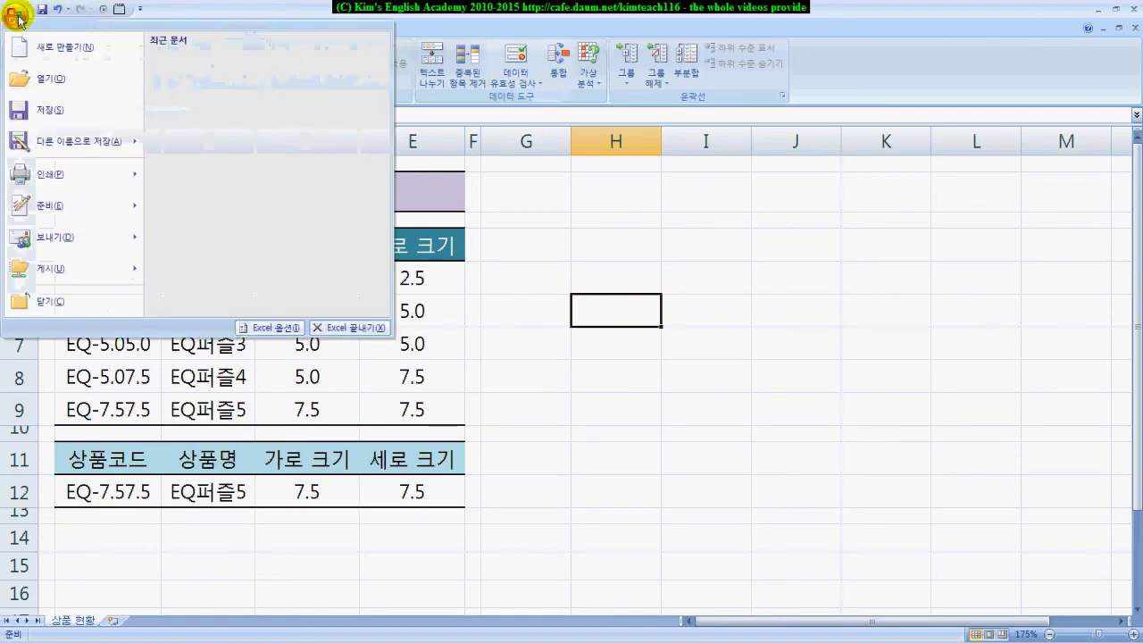
click(92, 298)
click(576, 366)
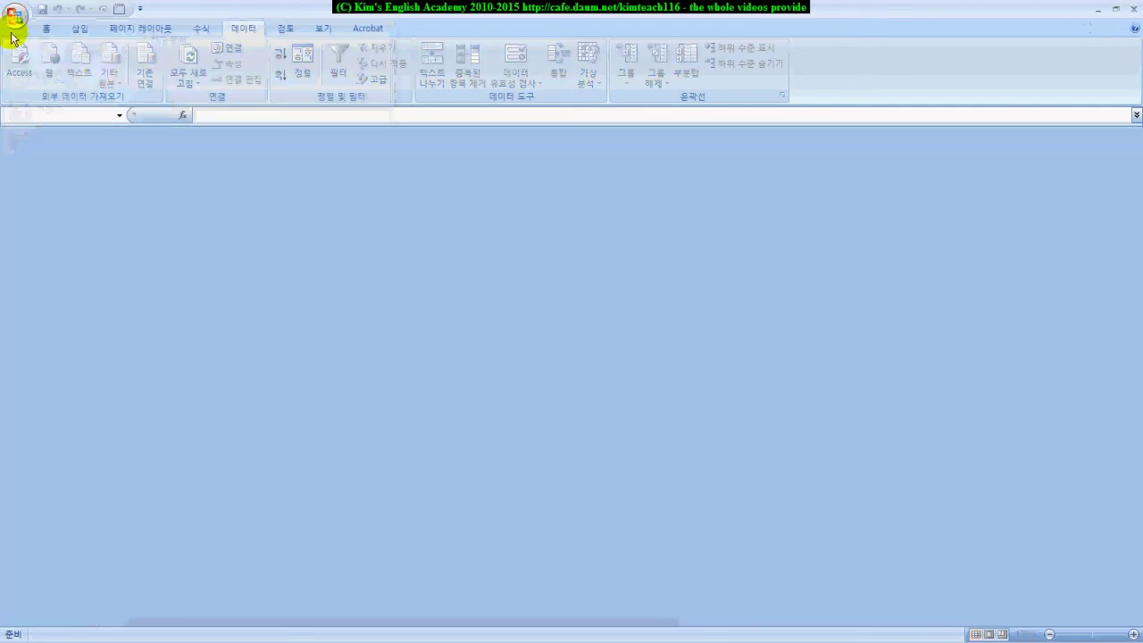
Start opening another workbook and go up from the 연습파일 folder to 엑셀 2007 기본&실무프로젝트.
click(16, 21)
click(48, 79)
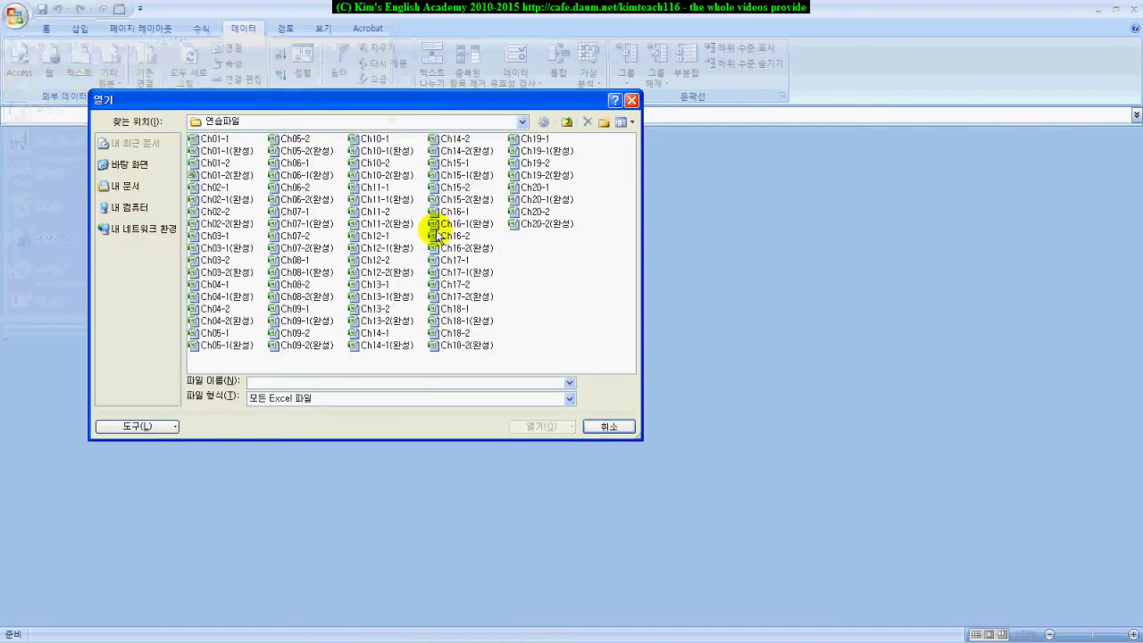
click(567, 123)
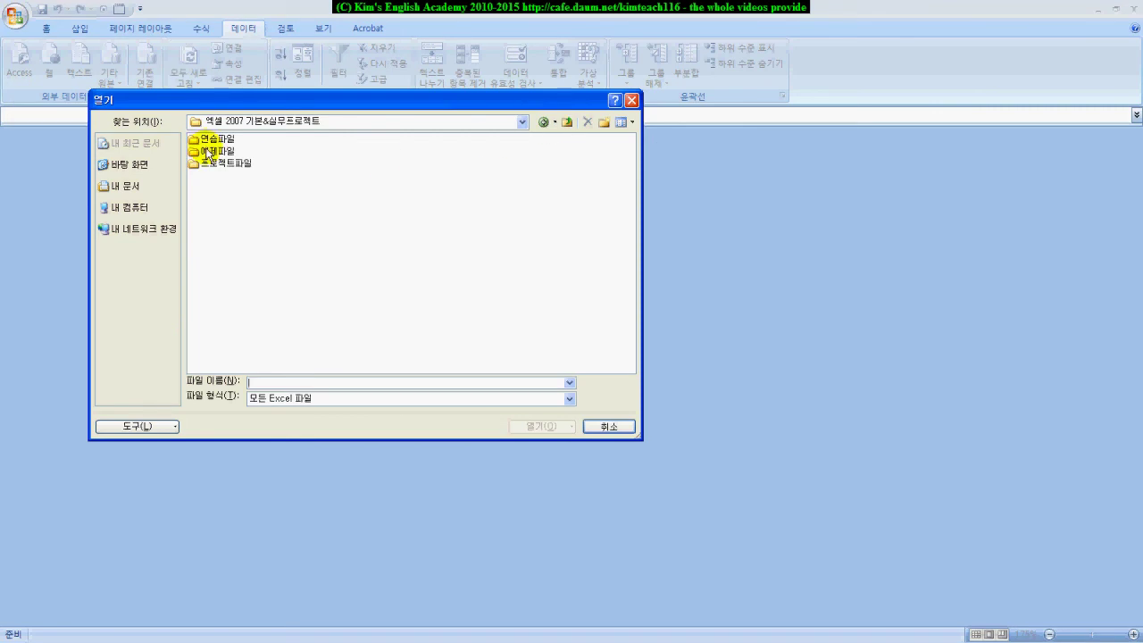
Open the Ch15 workbook from the 예제파일 folder.
double_click(214, 151)
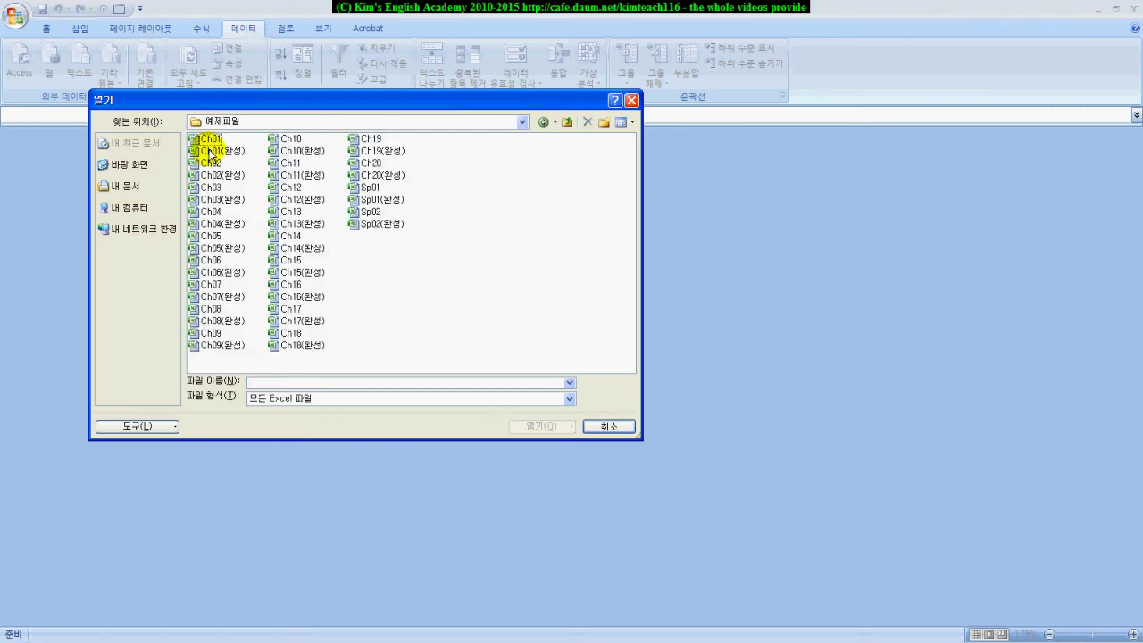
click(277, 260)
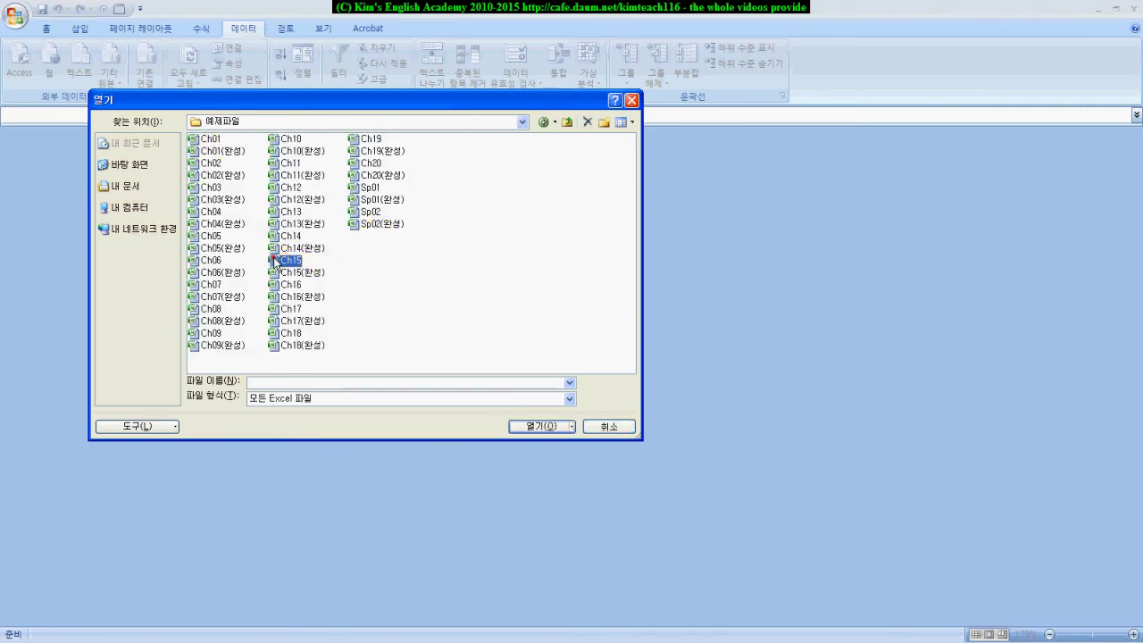
double_click(277, 259)
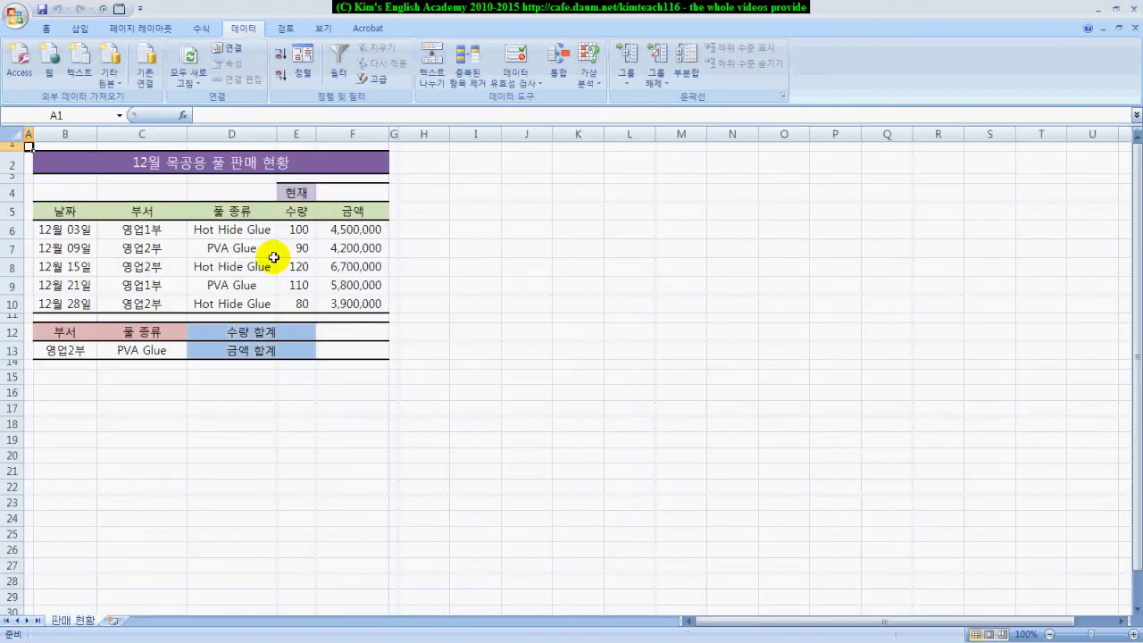
scroll(274, 258, up, 3)
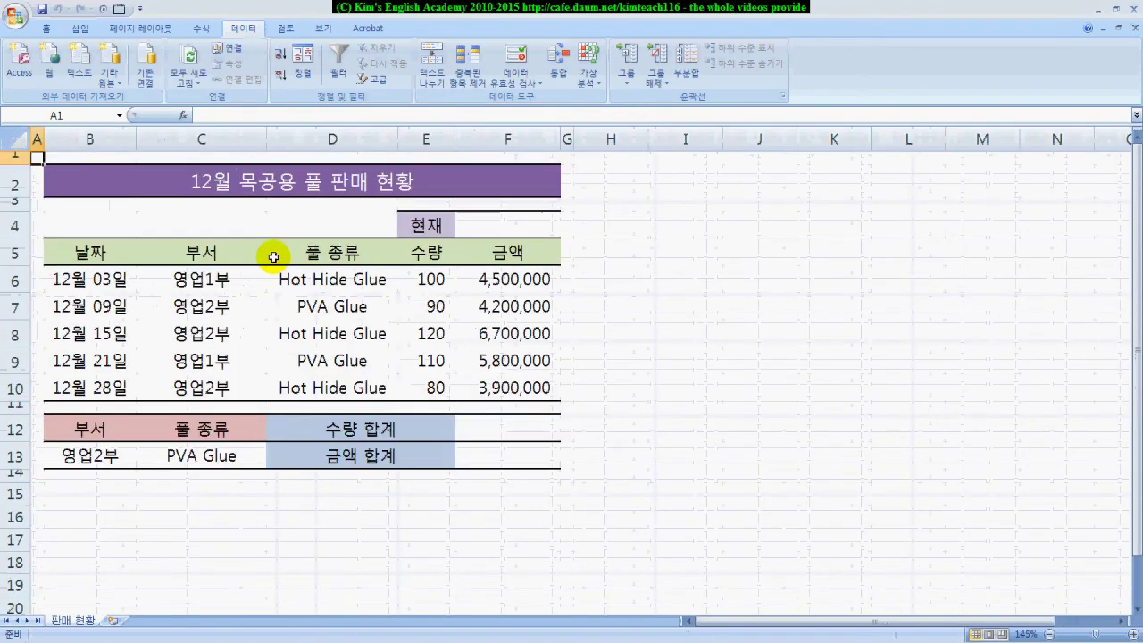
scroll(273, 257, up, 1)
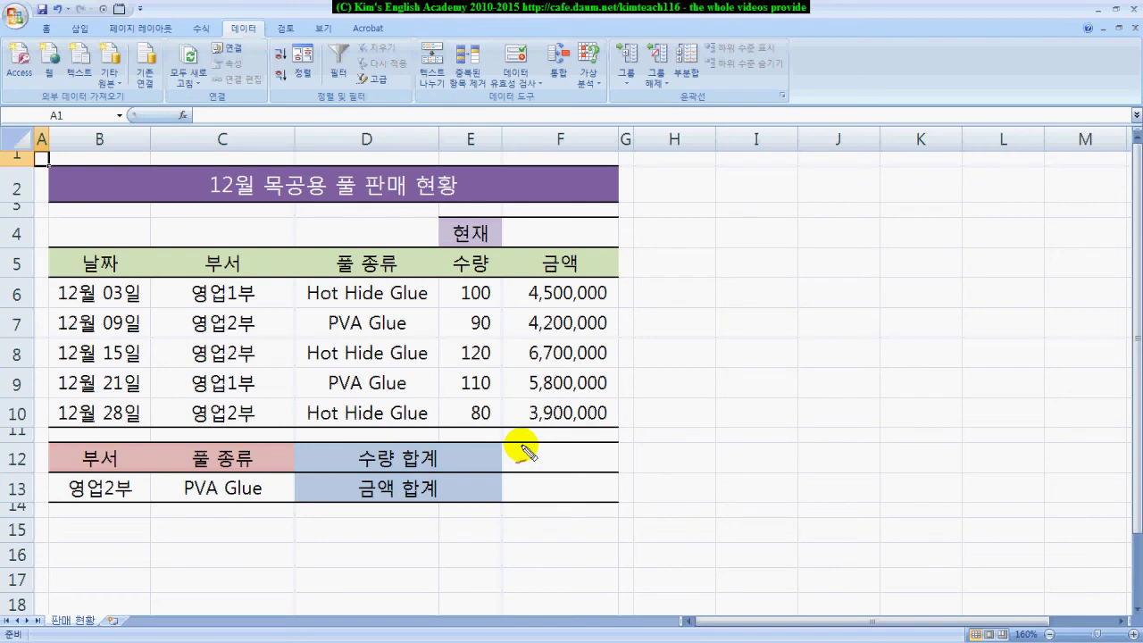
drag(506, 444, 616, 475)
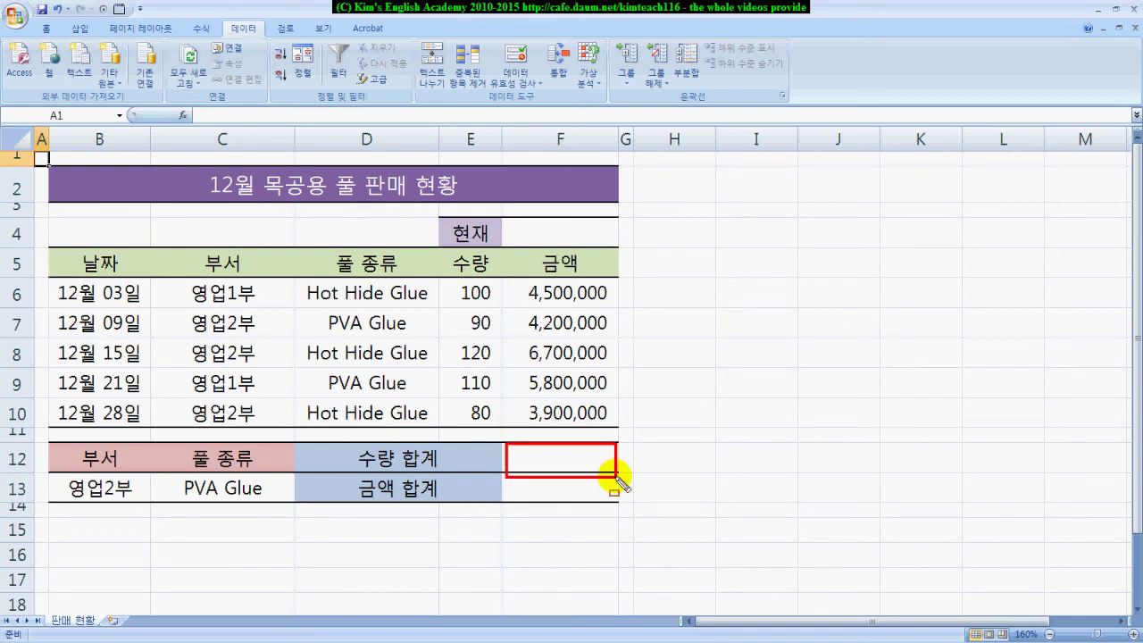
click(439, 277)
mouse_move(503, 357)
mouse_down()
mouse_move(503, 426)
mouse_move(545, 456)
mouse_up()
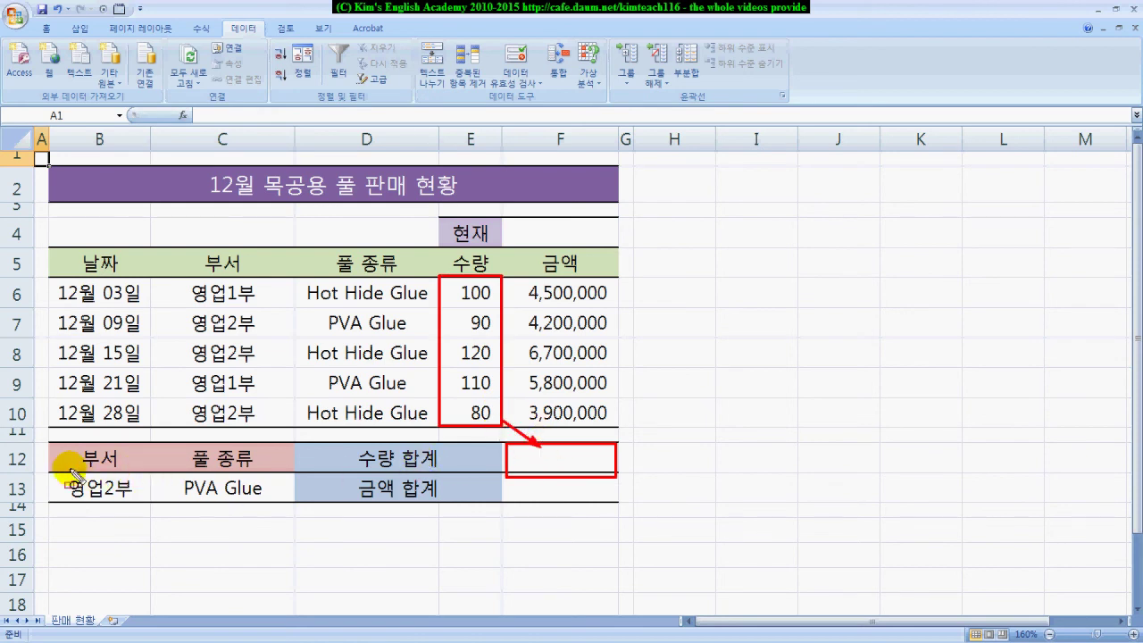
drag(55, 443, 134, 500)
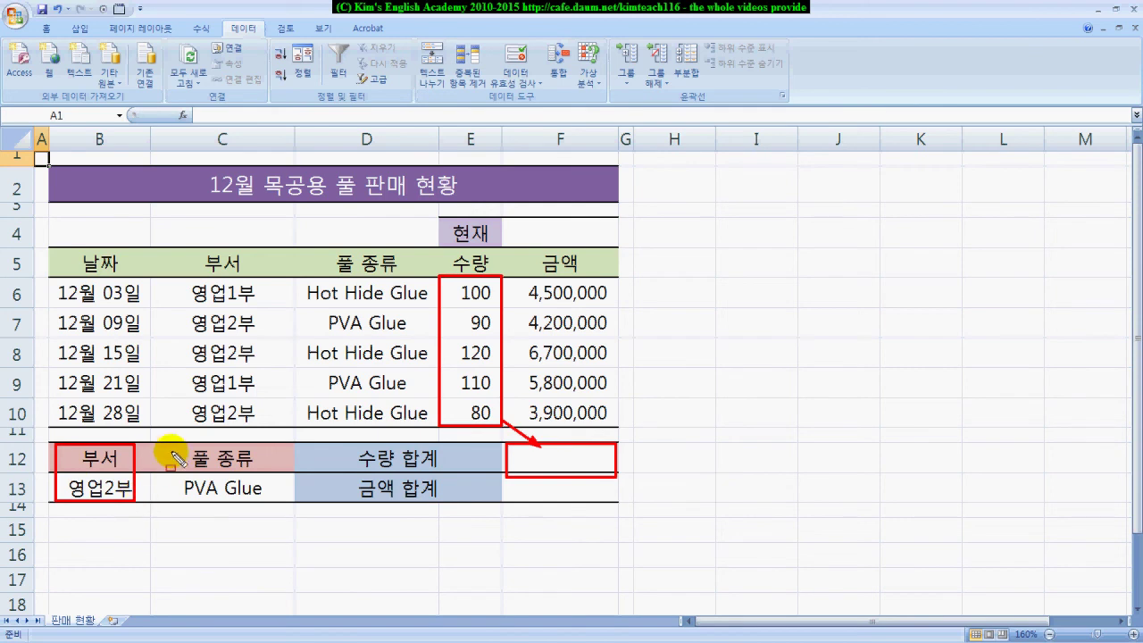
drag(171, 444, 267, 502)
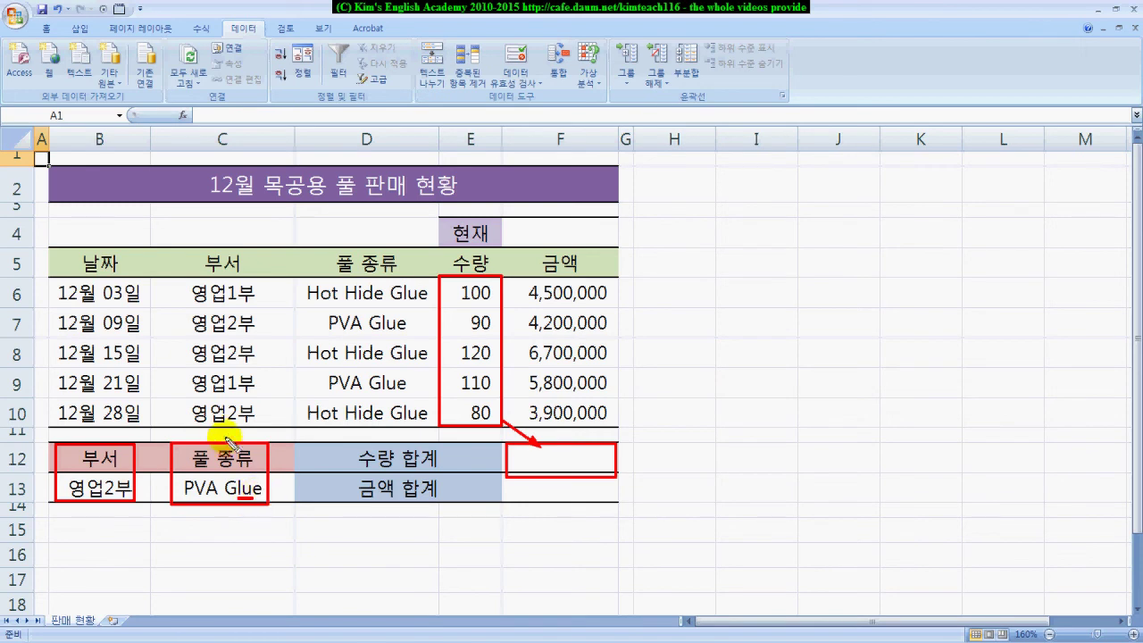
mouse_move(170, 308)
mouse_down()
mouse_move(198, 331)
mouse_move(413, 335)
mouse_up()
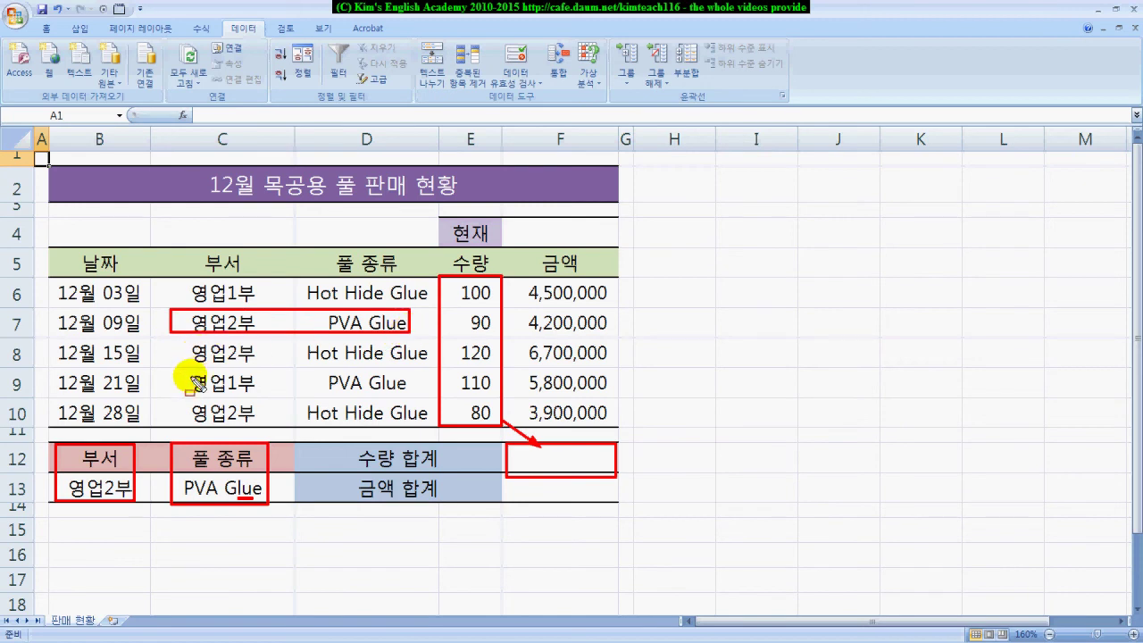
drag(308, 353, 408, 353)
mouse_move(194, 401)
mouse_down()
mouse_move(188, 412)
mouse_move(428, 414)
mouse_up()
click(313, 413)
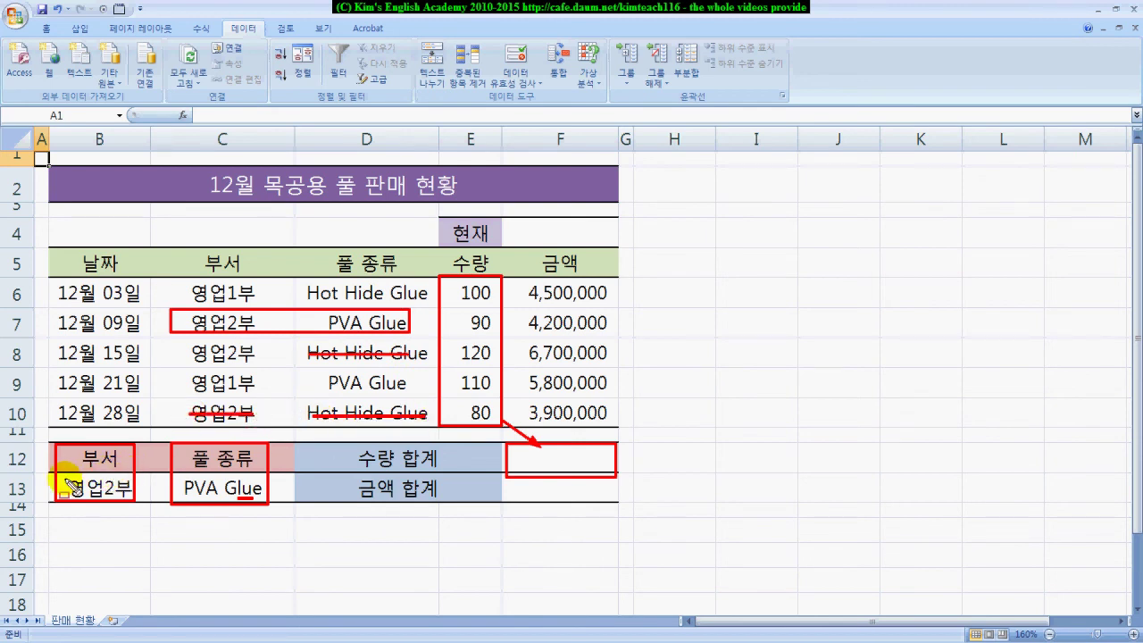
drag(54, 482, 254, 508)
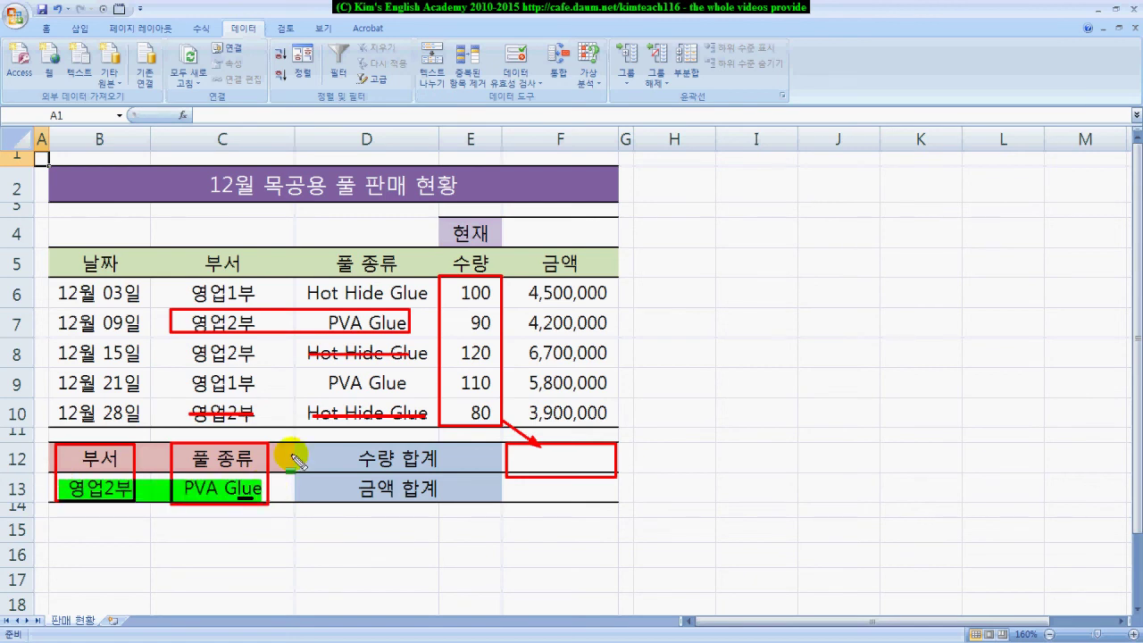
mouse_move(457, 322)
mouse_down()
mouse_move(489, 331)
mouse_move(543, 455)
mouse_move(555, 456)
mouse_up()
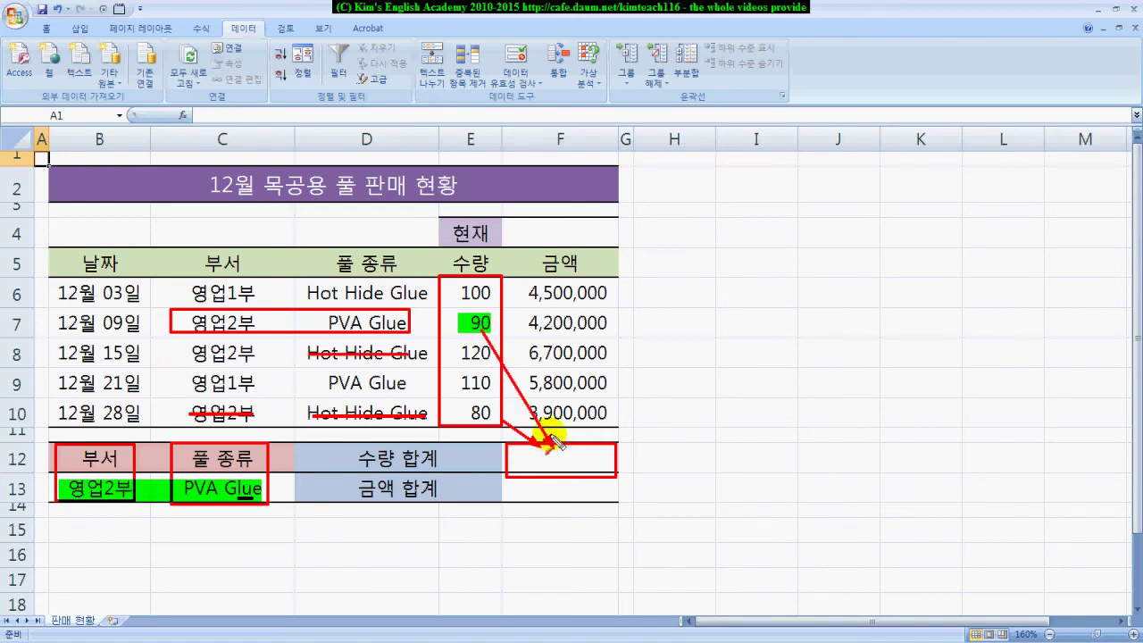
key(e)
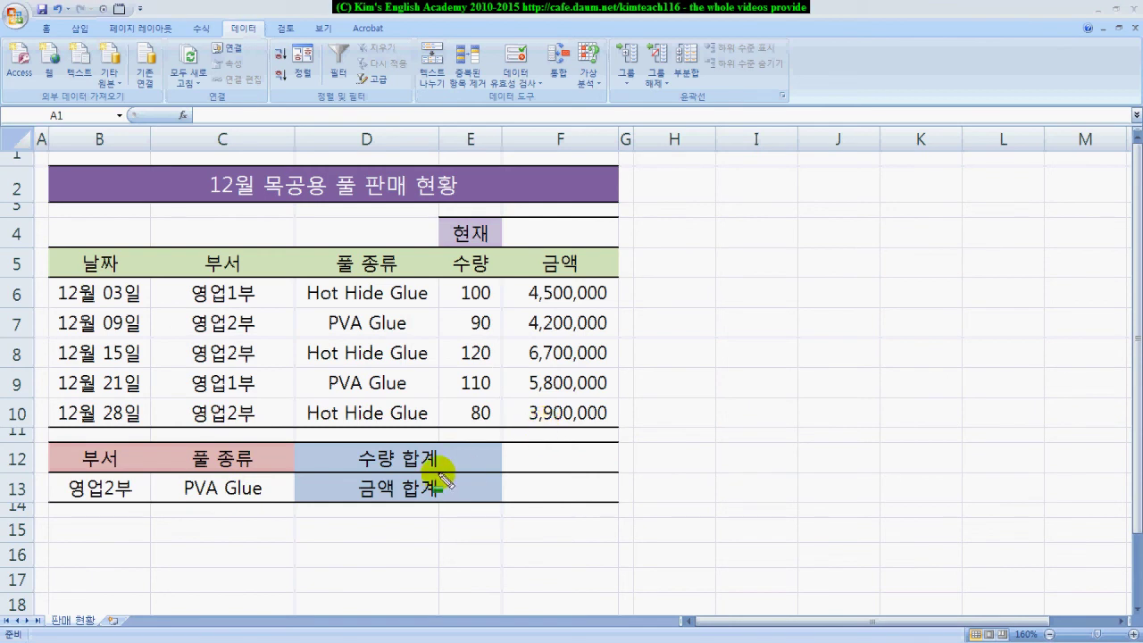
drag(357, 488, 413, 498)
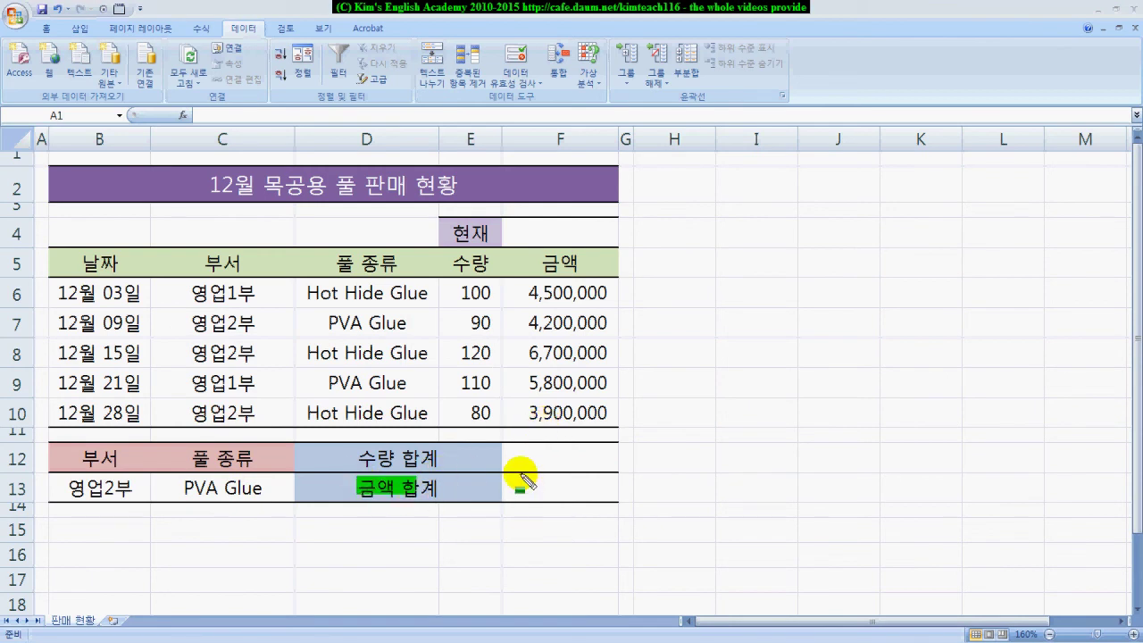
drag(521, 475, 590, 498)
drag(157, 492, 241, 497)
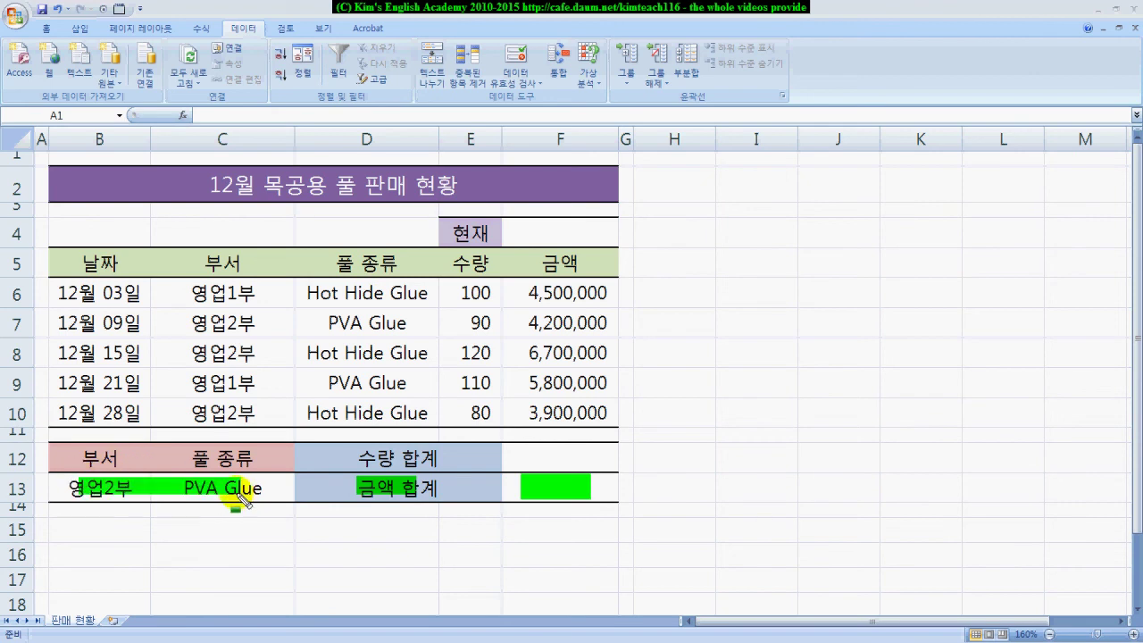
drag(190, 314, 271, 334)
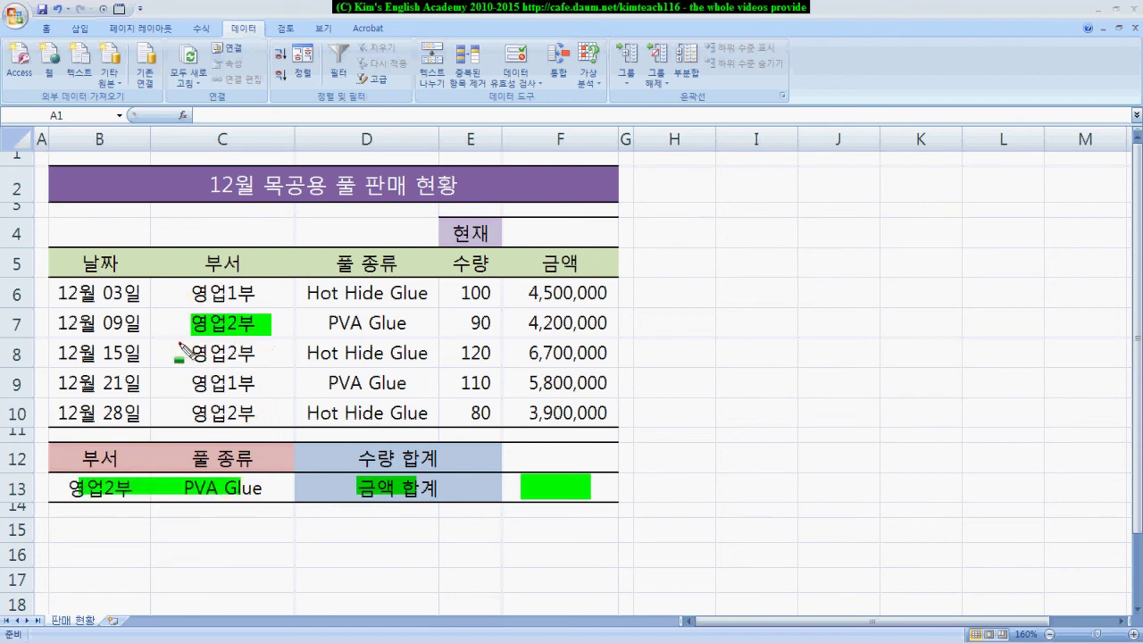
drag(181, 345, 274, 366)
drag(191, 405, 248, 424)
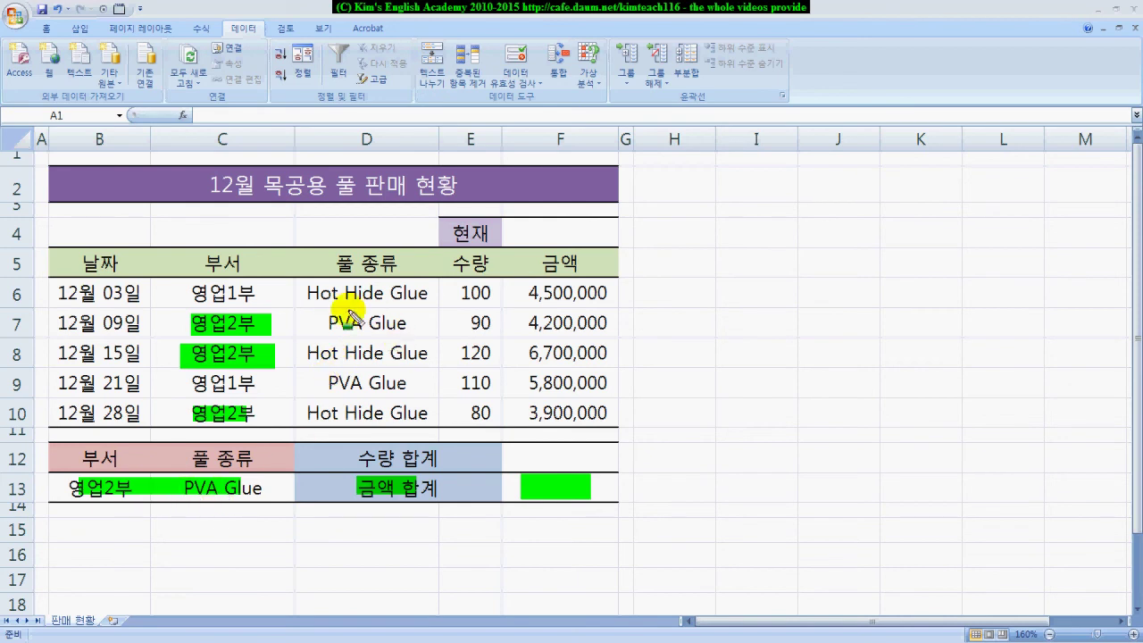
drag(322, 314, 406, 332)
drag(529, 311, 594, 334)
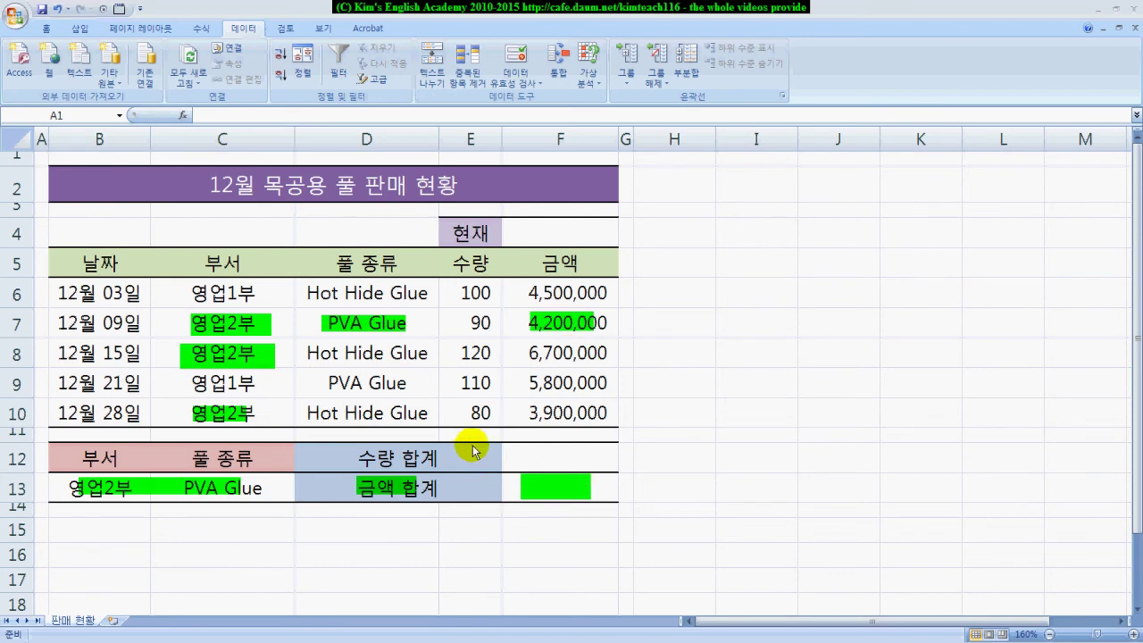
key(Escape)
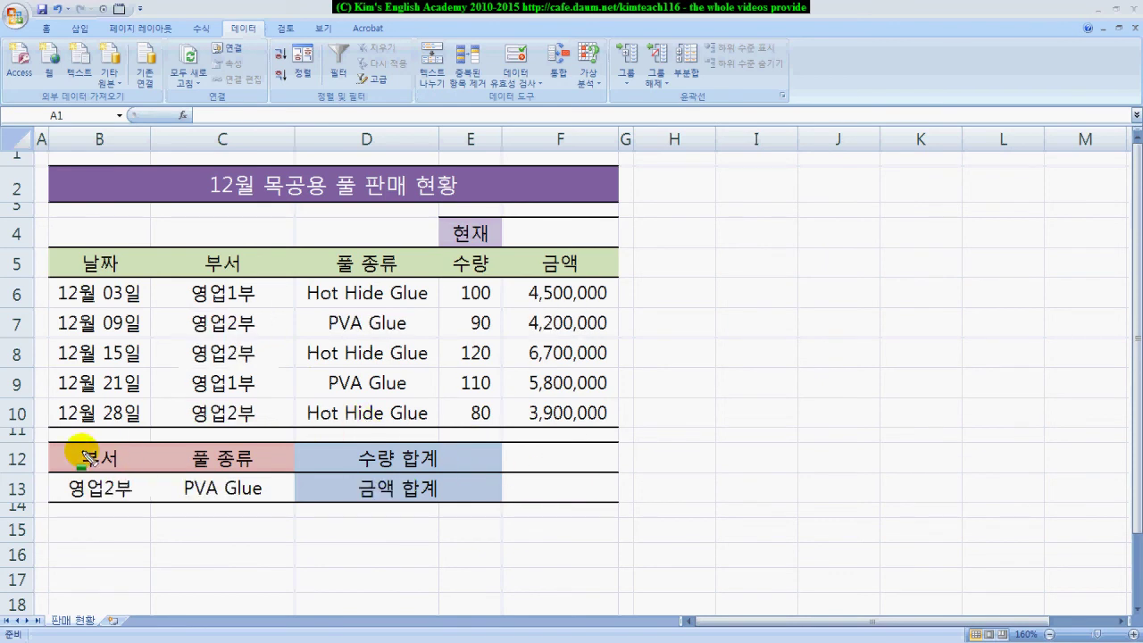
drag(59, 489, 133, 491)
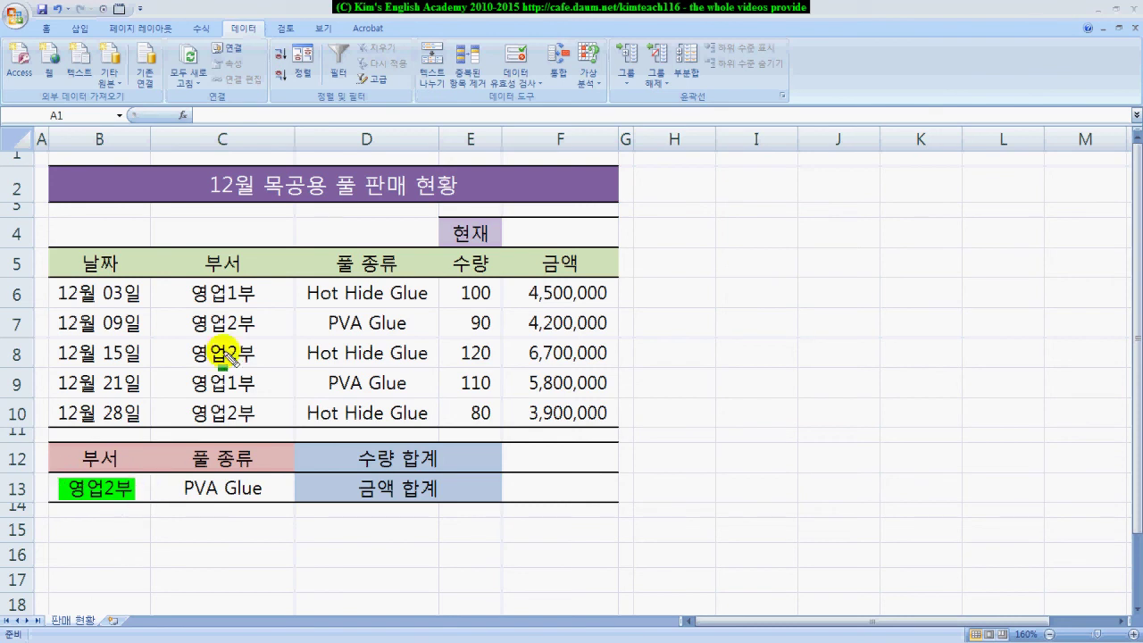
mouse_move(183, 314)
mouse_down()
mouse_move(564, 355)
mouse_move(604, 341)
mouse_up()
mouse_move(184, 351)
mouse_down()
mouse_move(562, 370)
mouse_move(605, 357)
mouse_up()
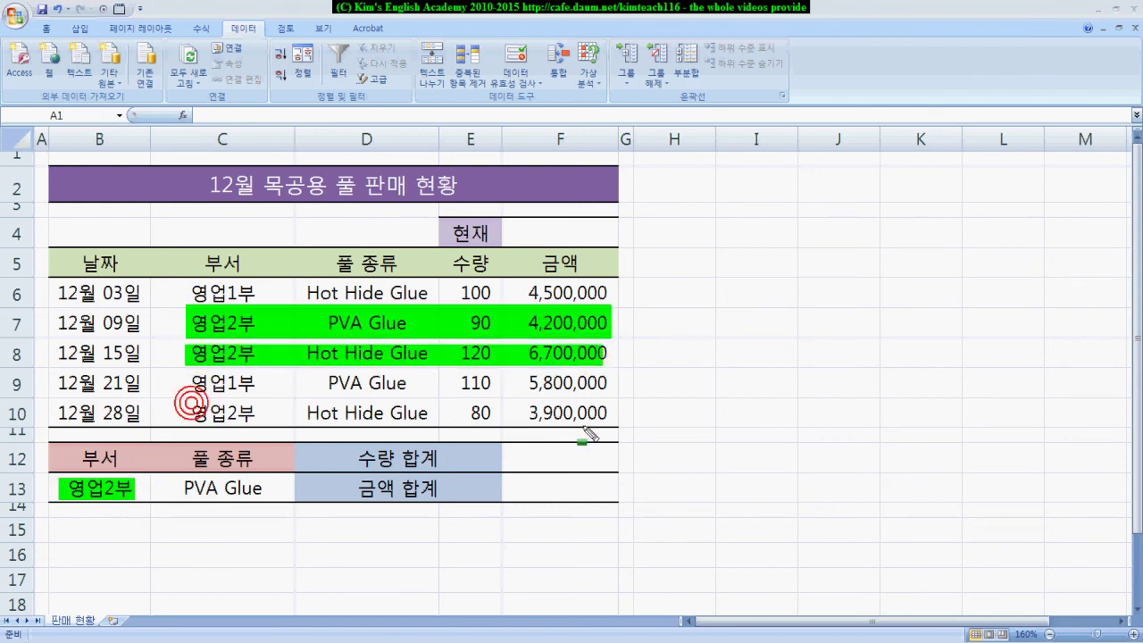
drag(184, 412, 587, 419)
drag(622, 339, 622, 337)
drag(514, 340, 619, 368)
drag(516, 399, 613, 430)
drag(508, 483, 612, 493)
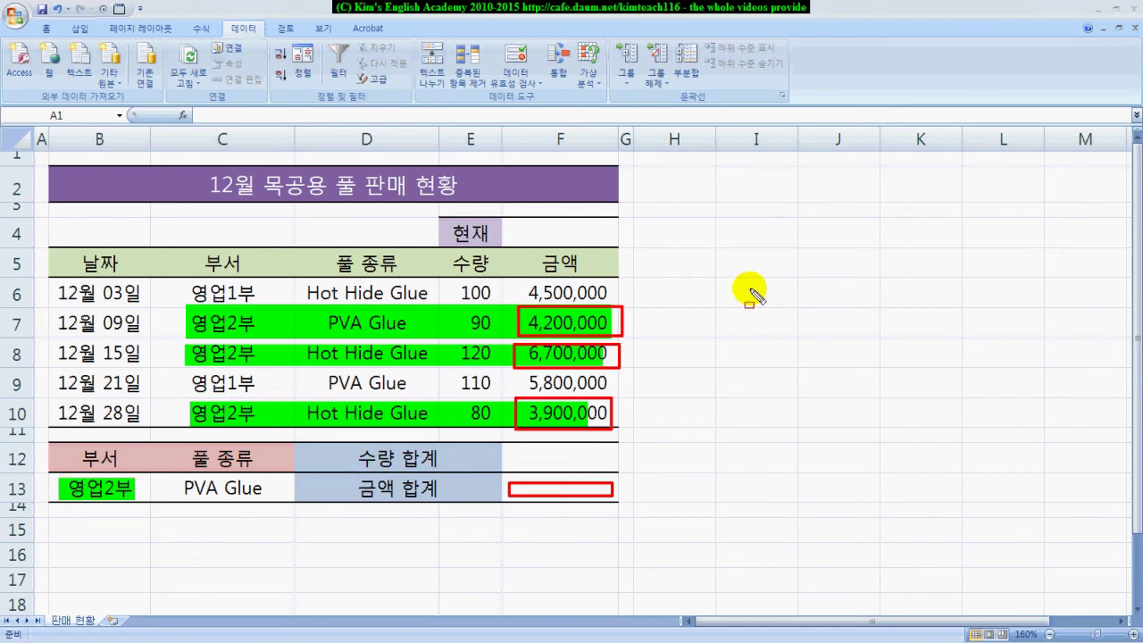
mouse_move(503, 222)
mouse_down()
mouse_move(630, 239)
mouse_move(613, 242)
mouse_up()
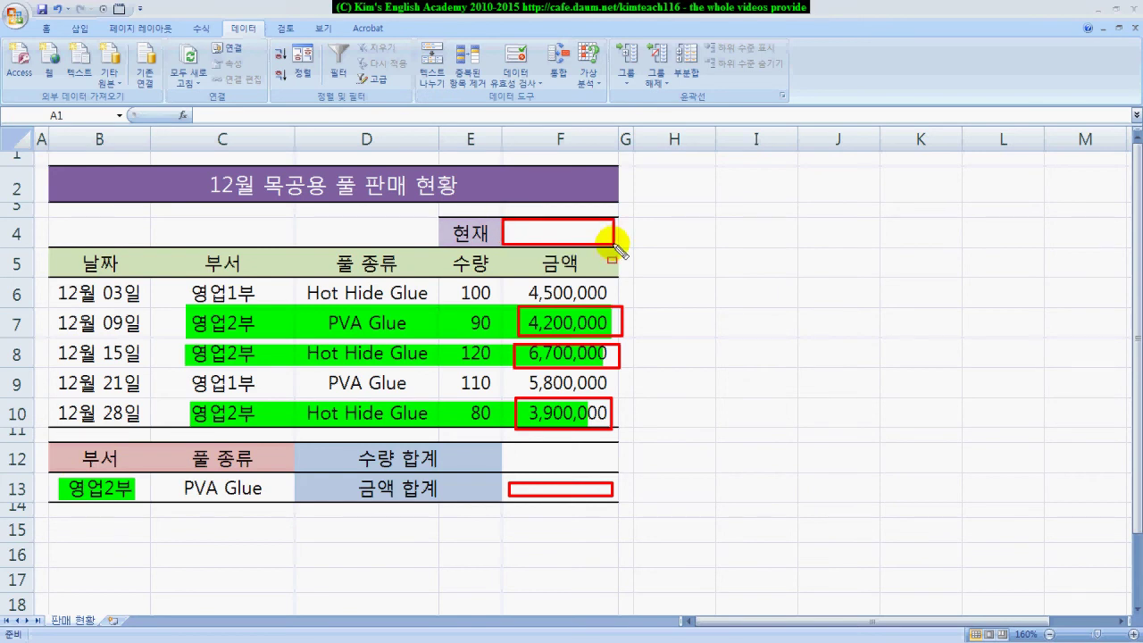
key(Escape)
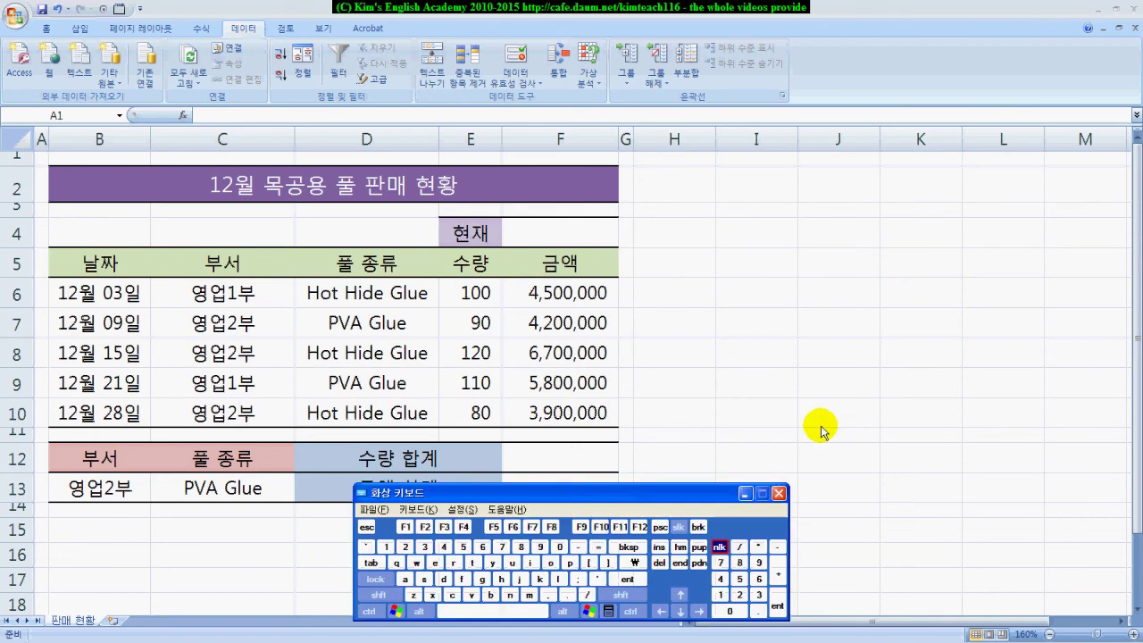
Enter the current date in cell F4, beside the 현재 label, with the formula =TODAY().
click(551, 232)
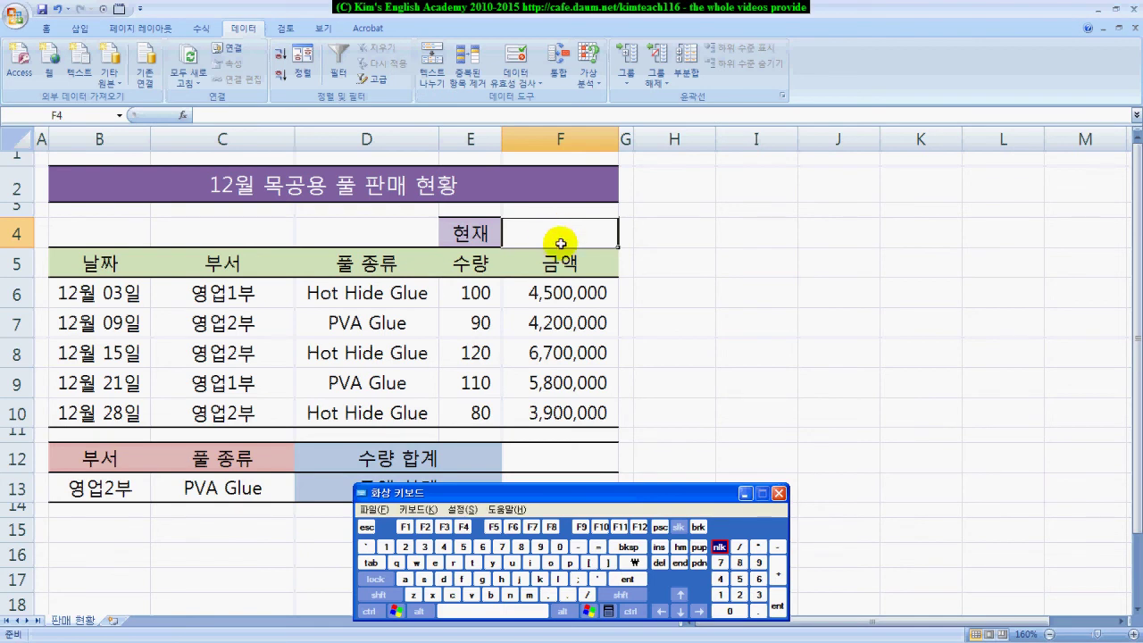
text(=t)
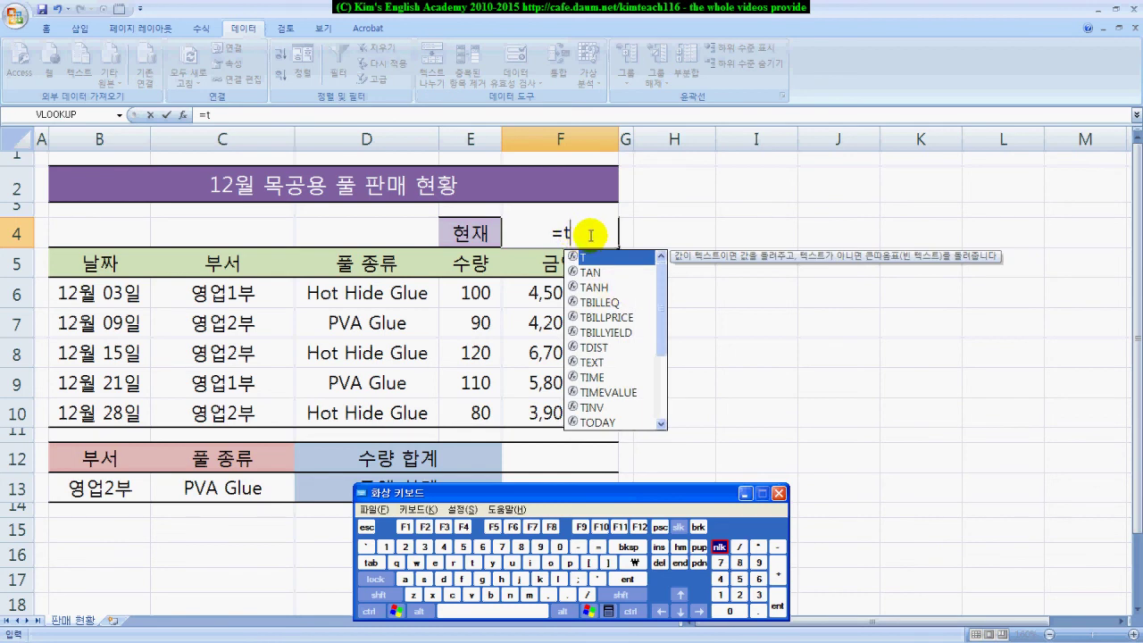
click(597, 422)
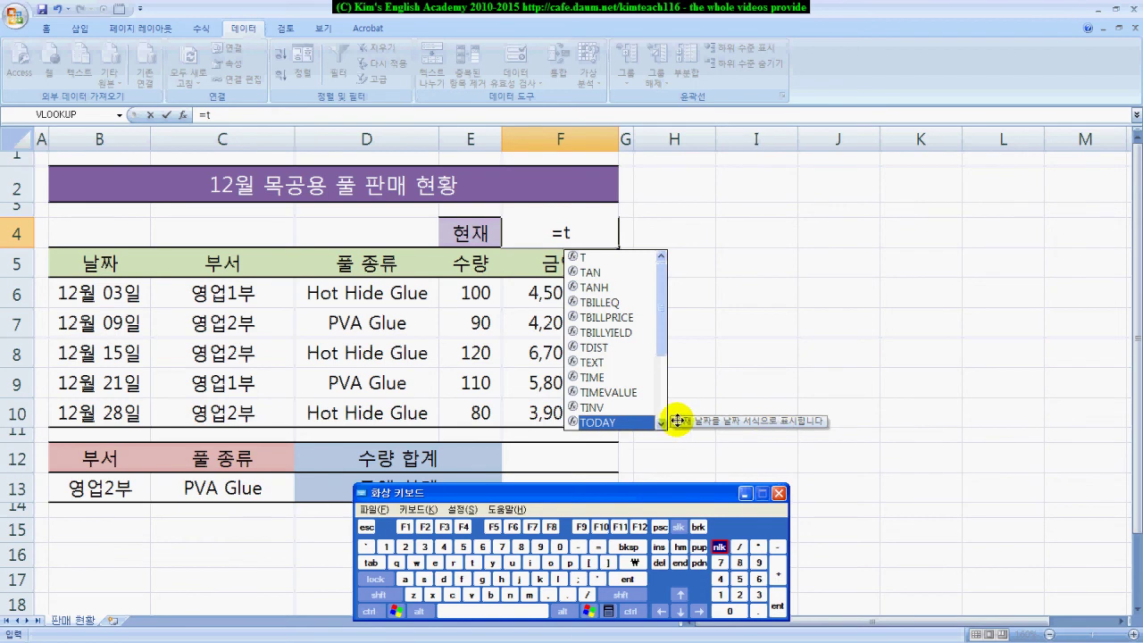
double_click(625, 417)
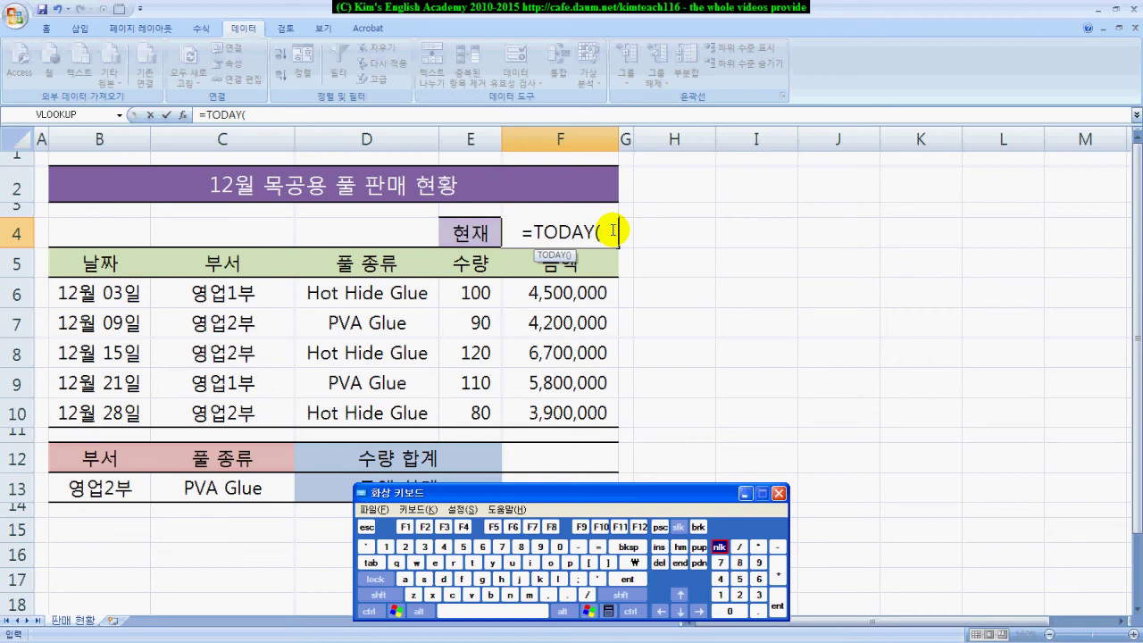
key(Return)
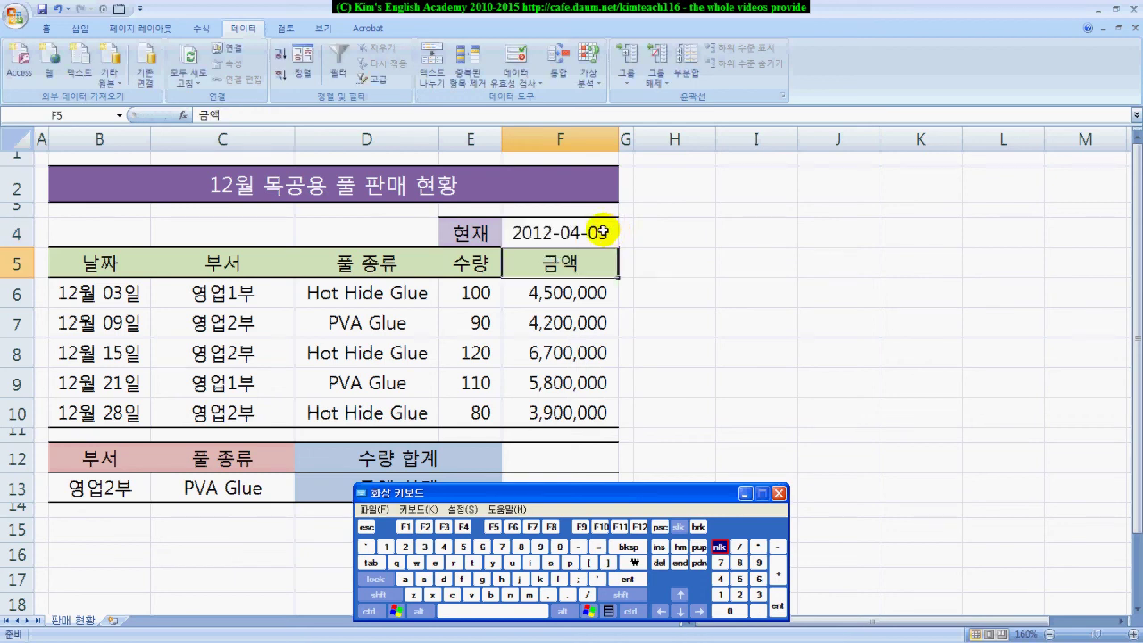
Clear the contents of date cell F4.
click(604, 231)
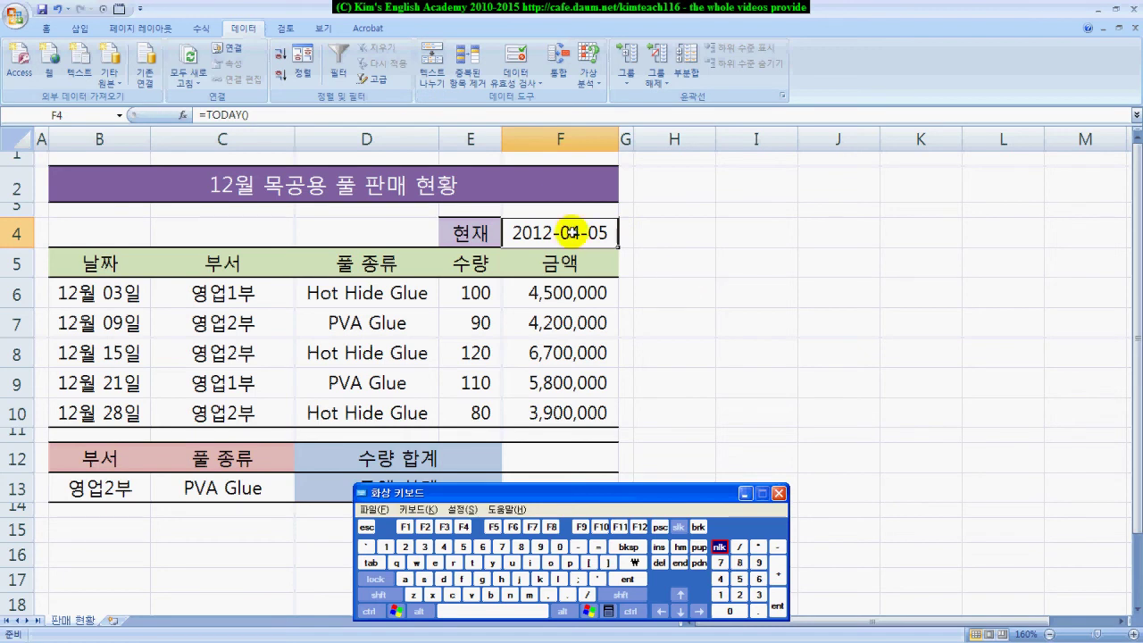
right_click(570, 231)
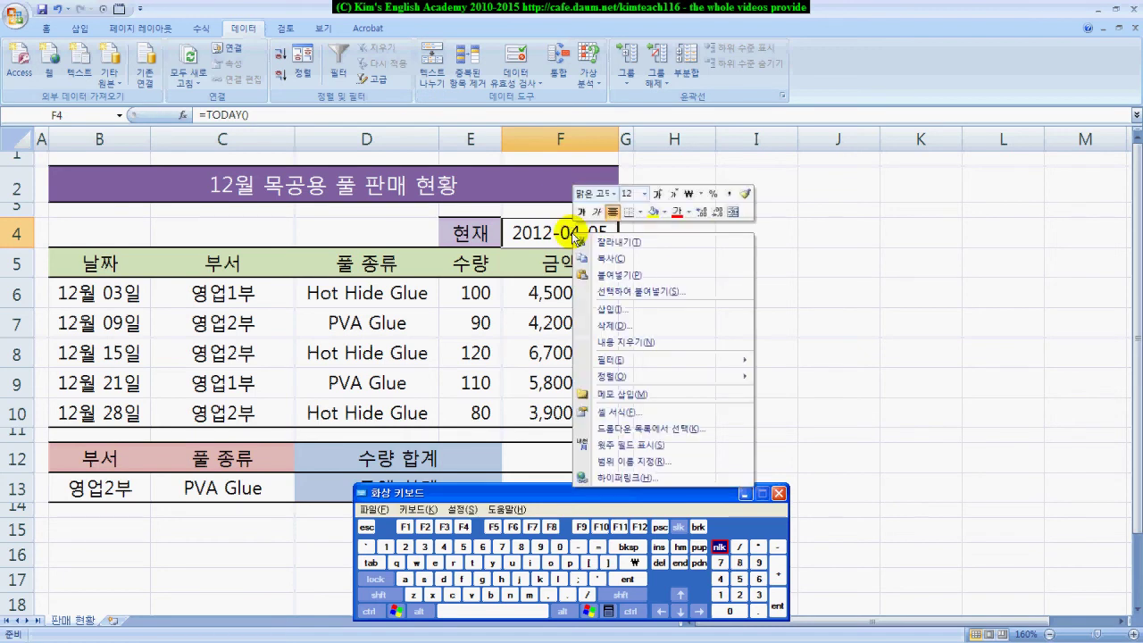
click(620, 342)
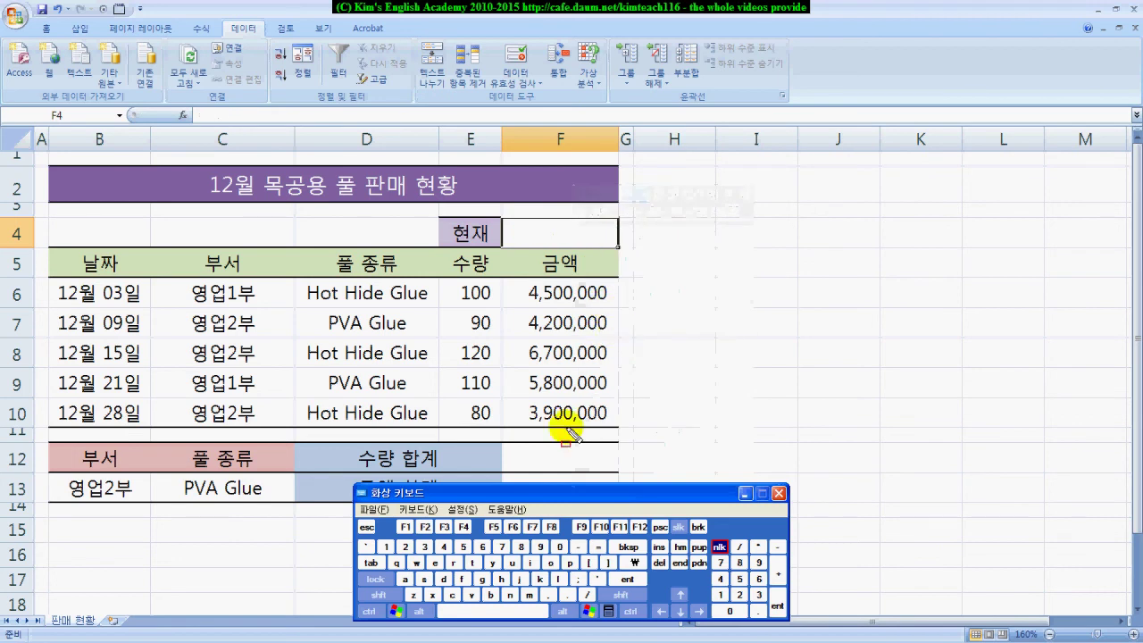
click(368, 611)
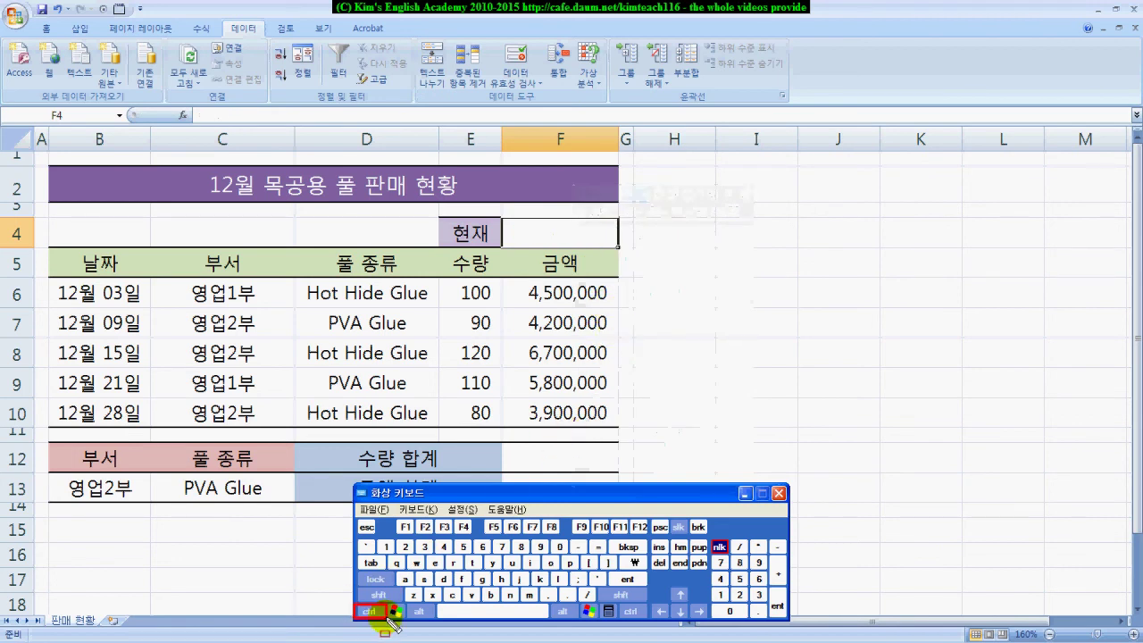
click(585, 578)
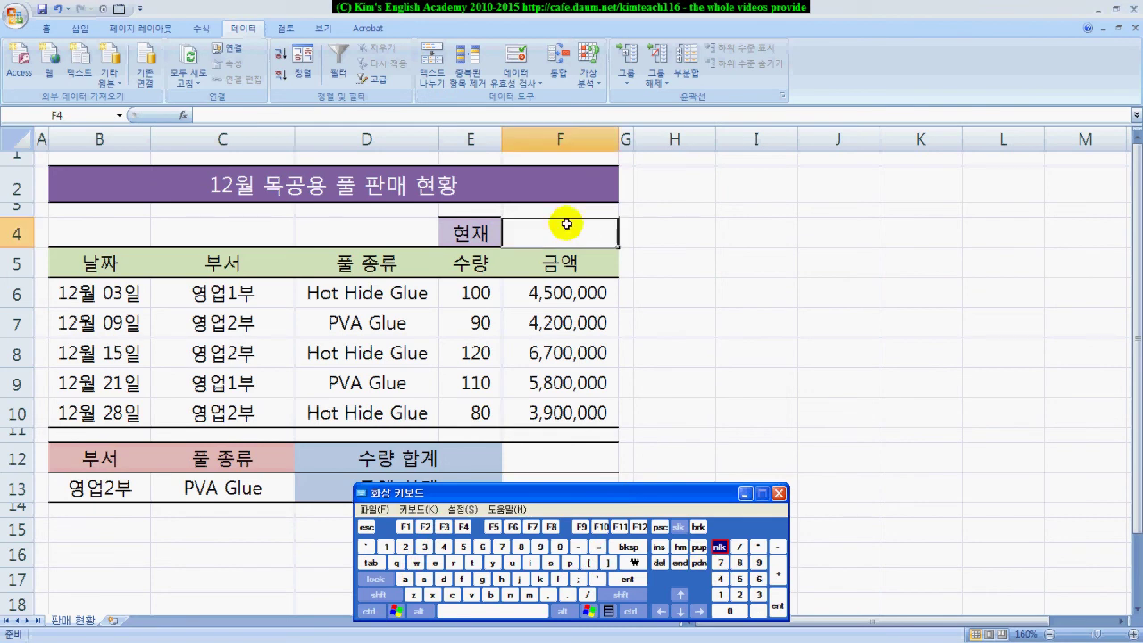
Enter the current date as a fixed value in cell F4, beside the 현재 label.
key(ctrl+semicolon)
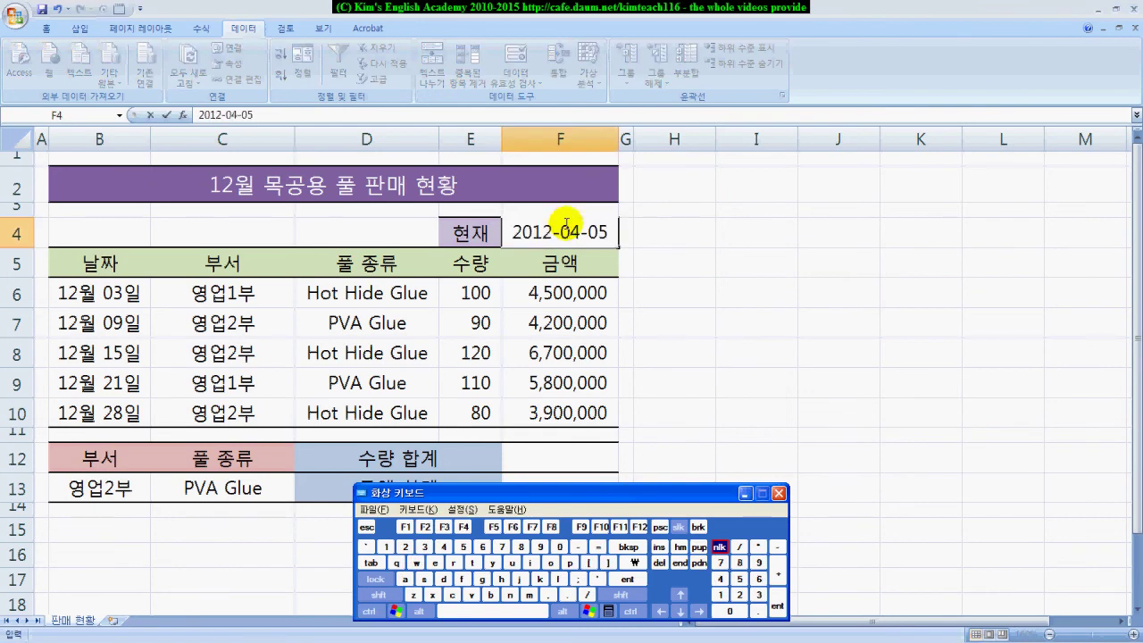
key(Return)
Replace the fixed date in cell F4 with the TODAY function, leaving out any cell reference.
click(566, 224)
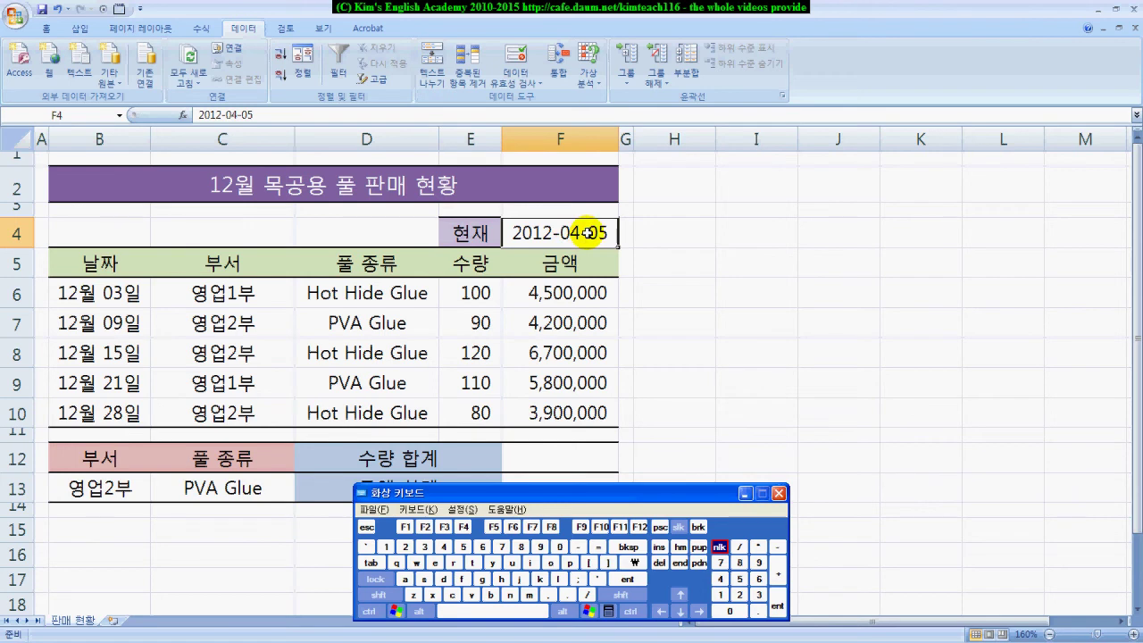
text(=t)
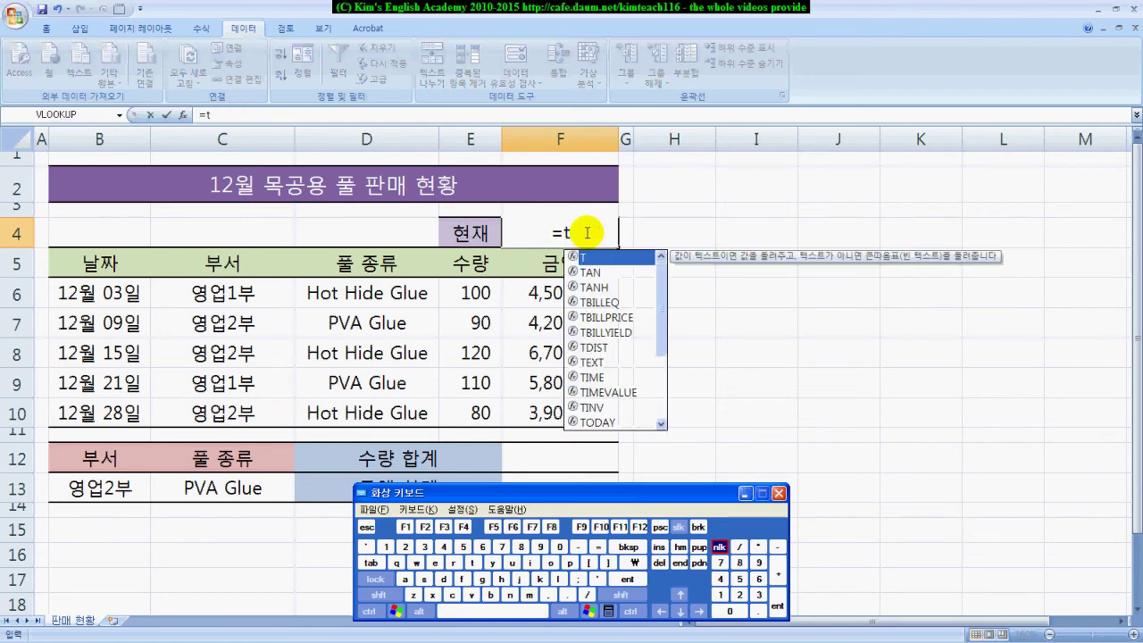
double_click(600, 422)
click(600, 416)
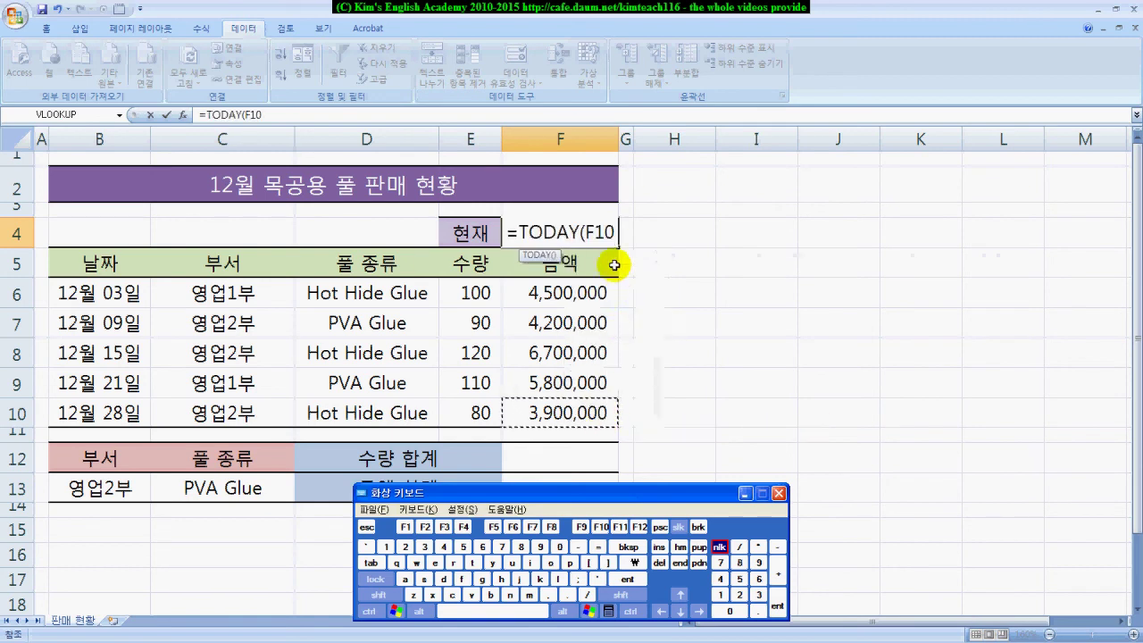
key(BackSpace)
key(BackSpace)
key(BackSpace)
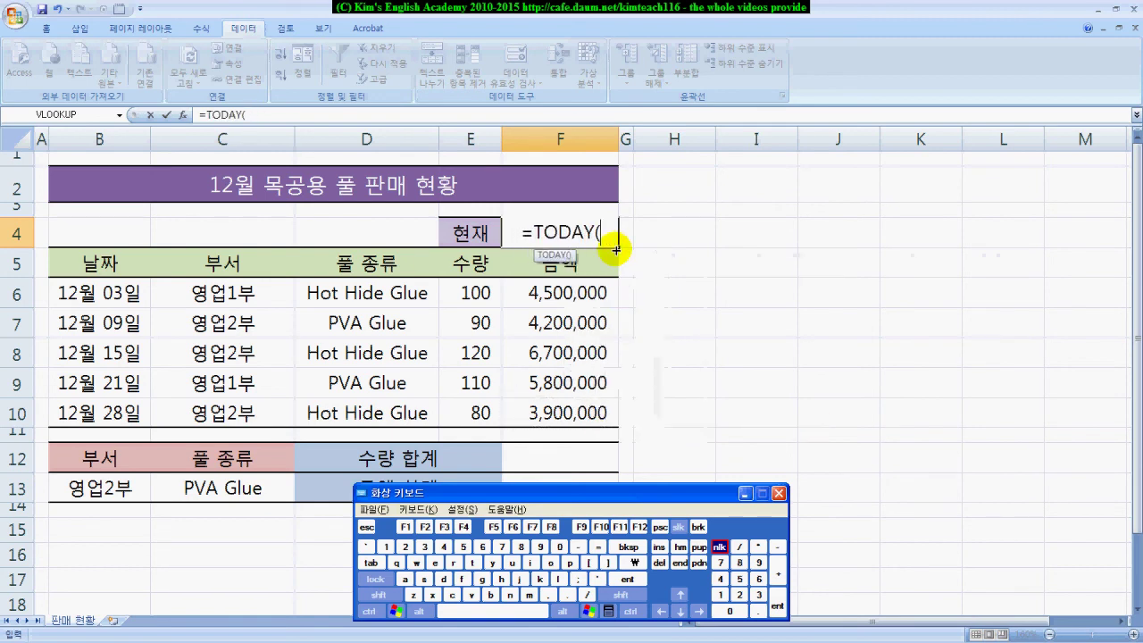
key(Return)
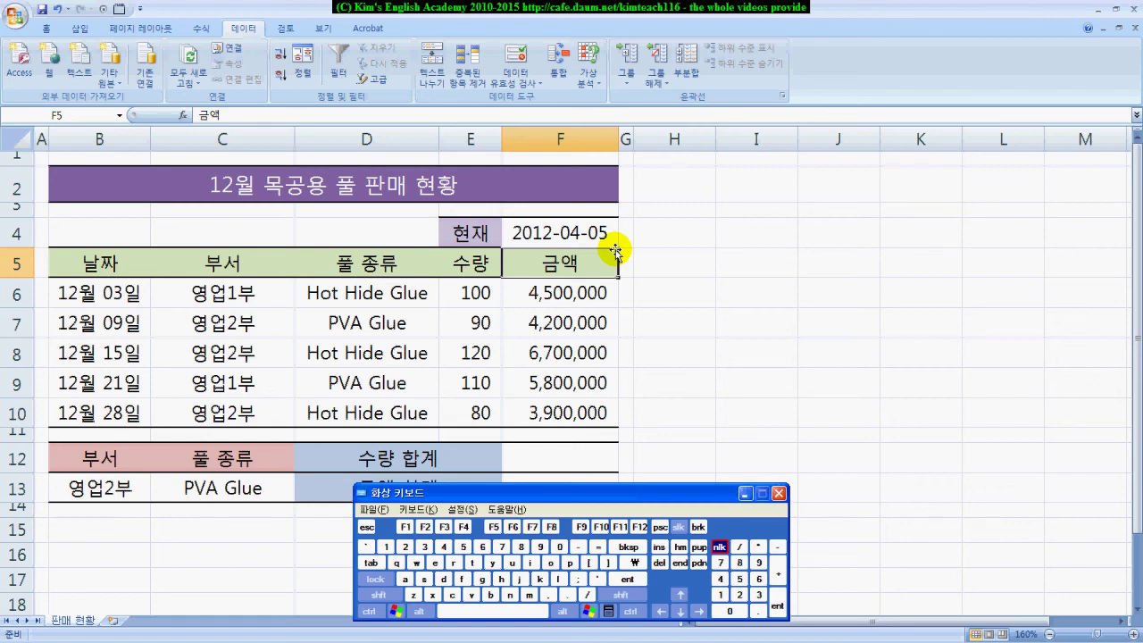
Move the on-screen keyboard so that it no longer covers the 금액 합계 row.
drag(600, 491, 926, 492)
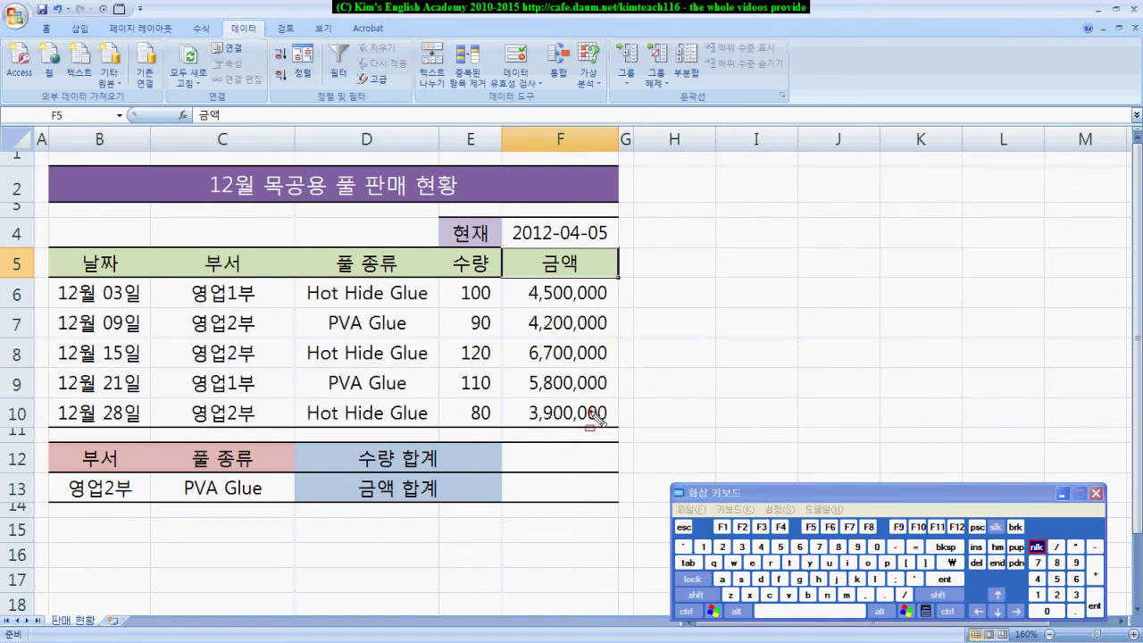
mouse_move(498, 445)
mouse_down()
mouse_move(528, 462)
mouse_move(616, 472)
mouse_up()
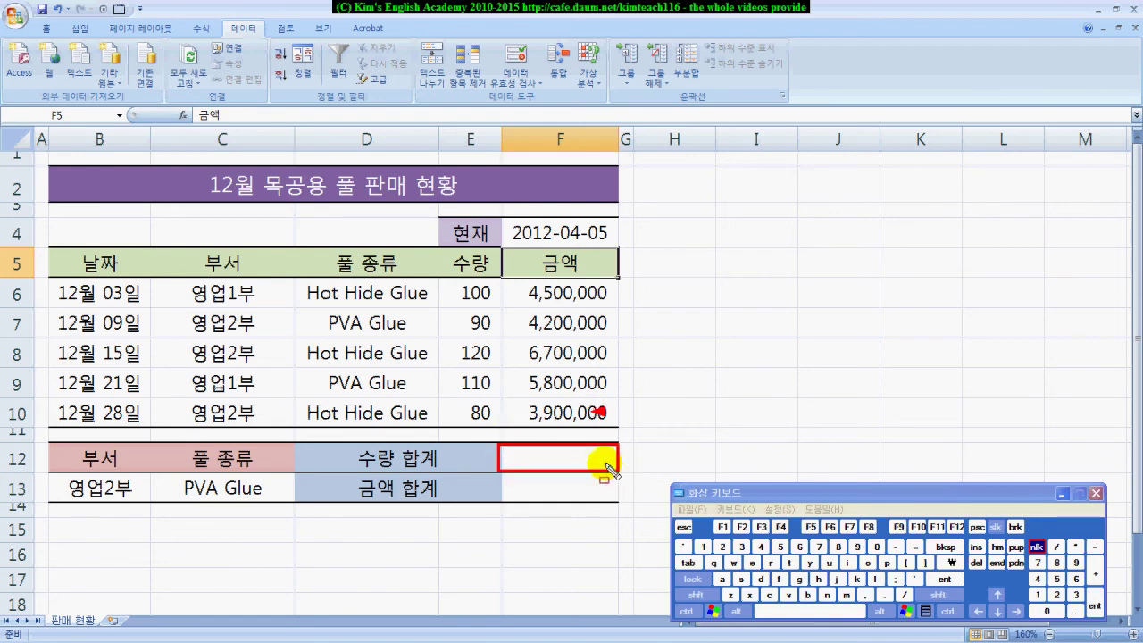
drag(66, 476, 140, 499)
mouse_move(174, 310)
mouse_down()
mouse_move(482, 339)
mouse_move(600, 336)
mouse_up()
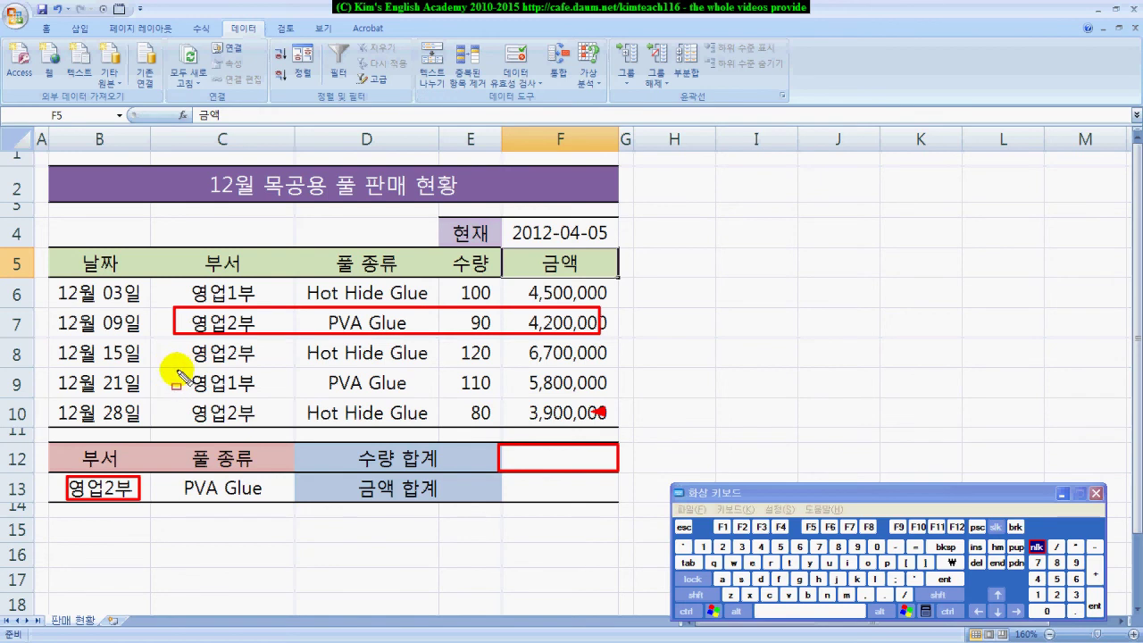
drag(178, 342, 187, 348)
drag(600, 364, 604, 365)
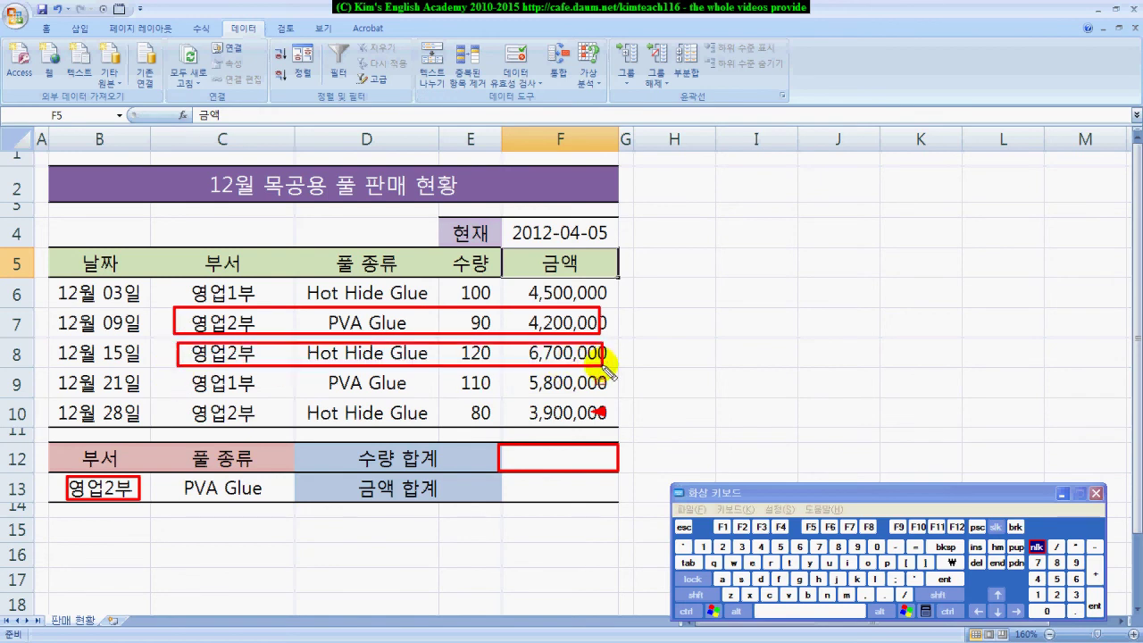
mouse_move(181, 400)
mouse_down()
mouse_move(266, 424)
mouse_move(606, 429)
mouse_up()
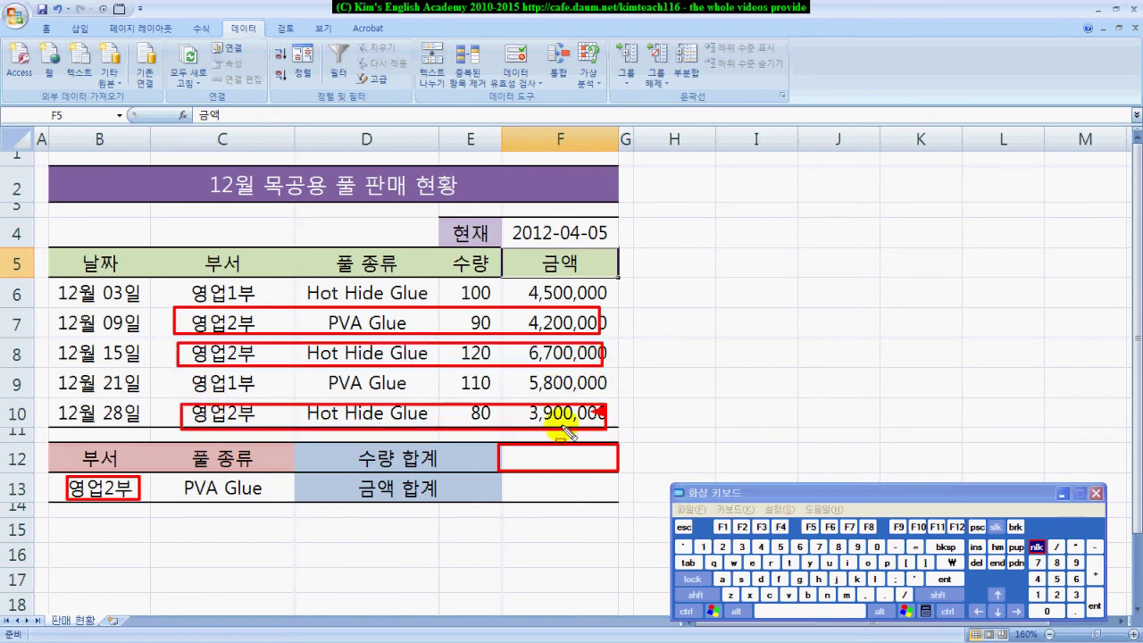
mouse_move(456, 322)
mouse_down()
mouse_move(491, 323)
mouse_move(494, 373)
mouse_up()
drag(458, 414, 491, 415)
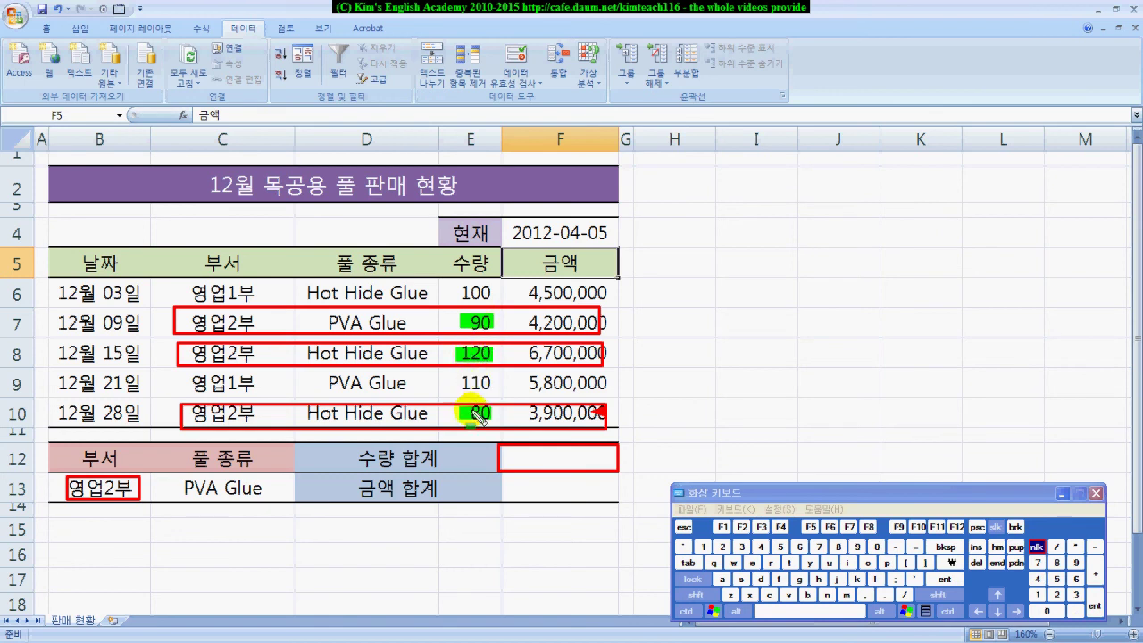
drag(516, 455, 618, 457)
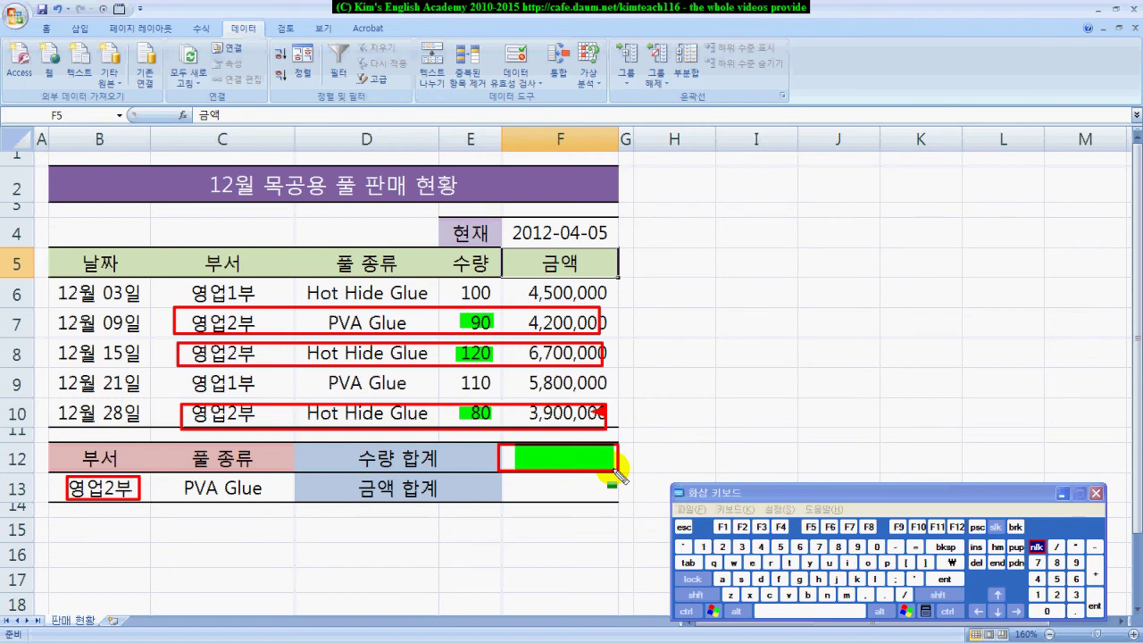
key(Escape)
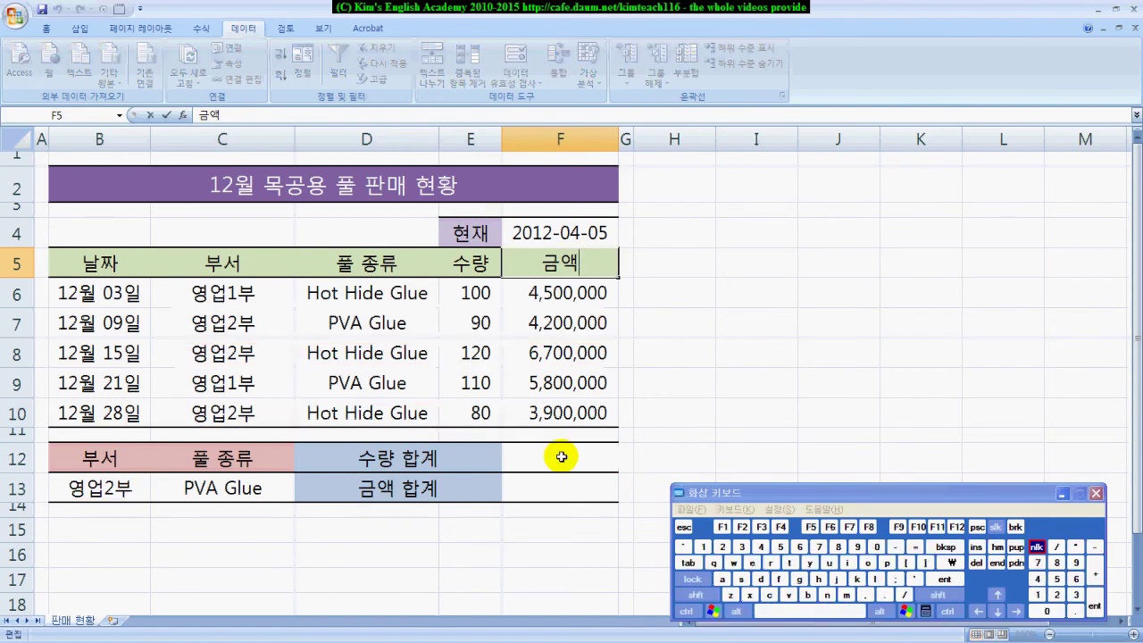
Select cell F12, the empty result cell beside the 수량 합계 label.
click(561, 457)
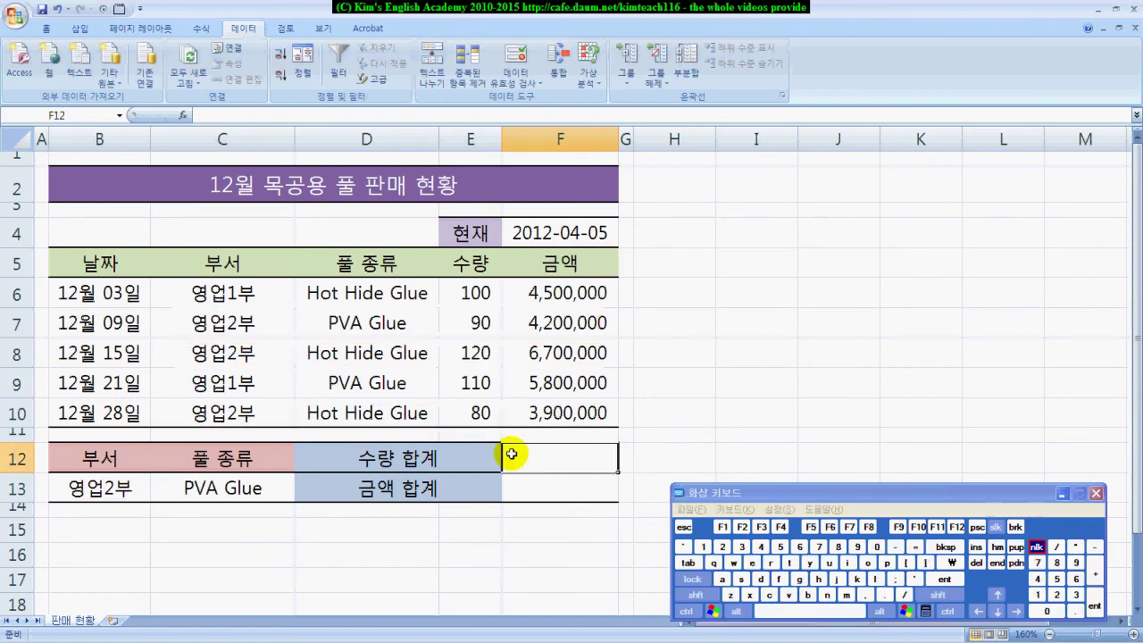
drag(513, 457, 596, 457)
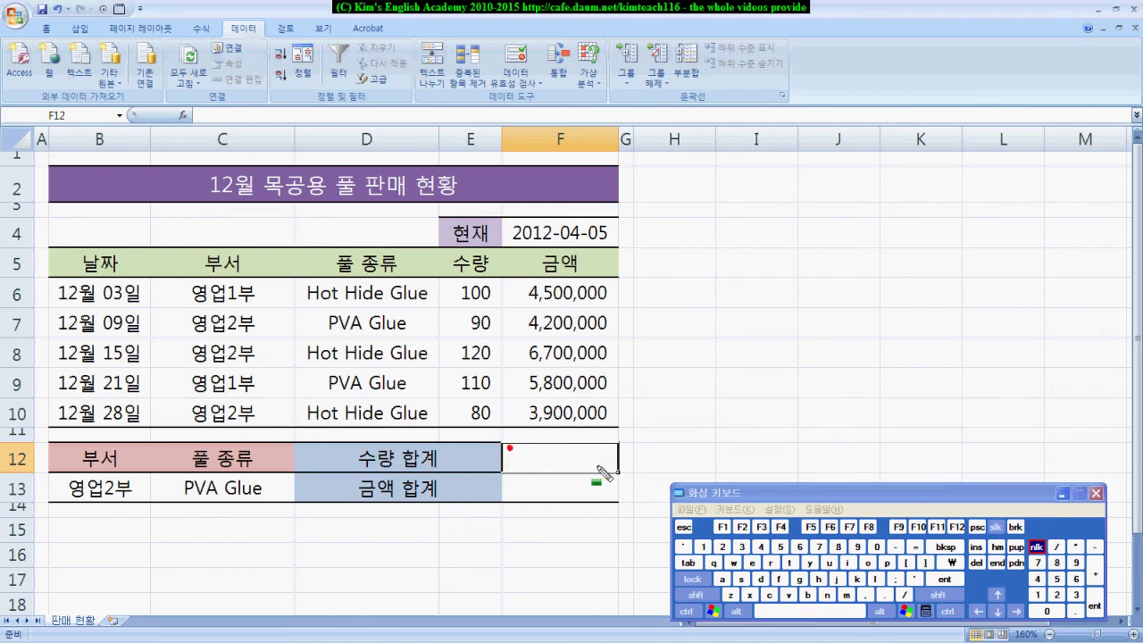
key(Escape)
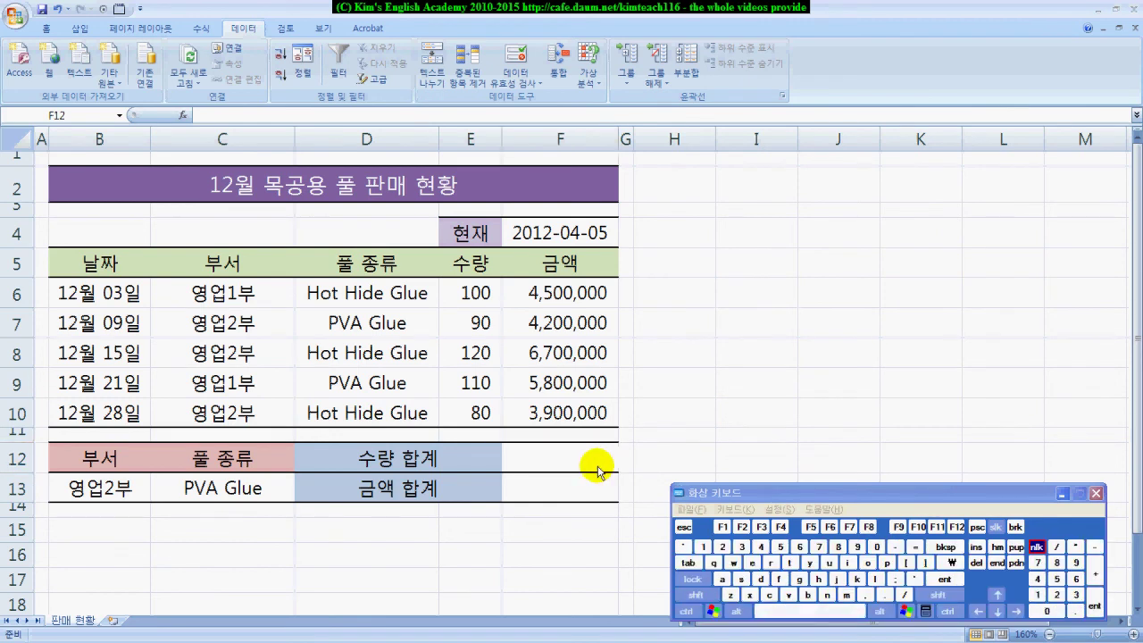
click(183, 116)
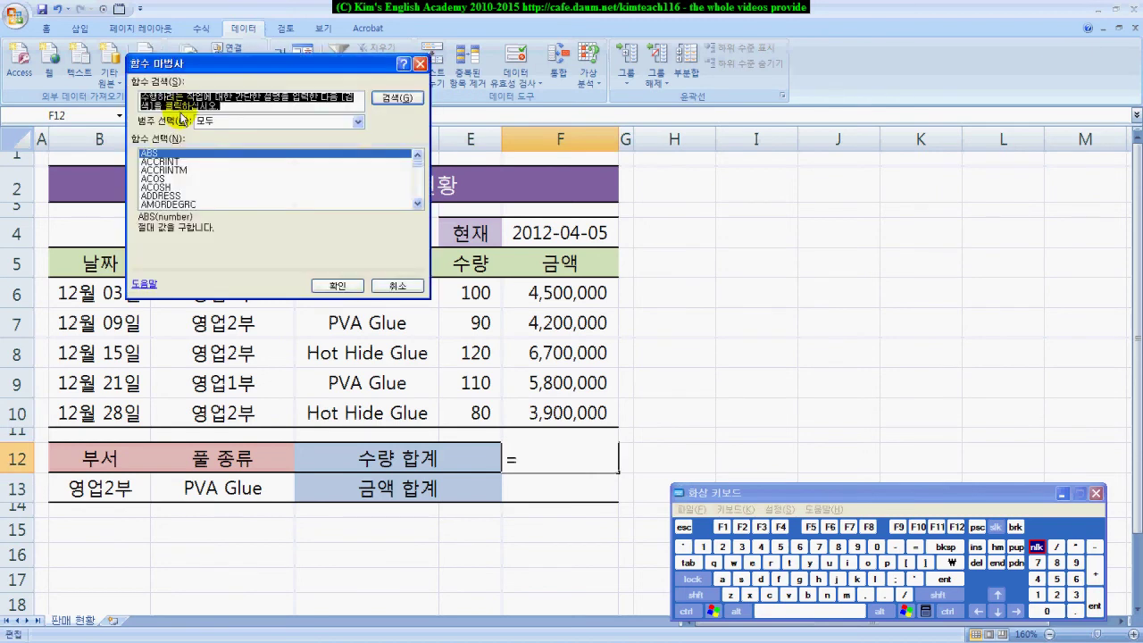
drag(200, 56, 311, 81)
key(Escape)
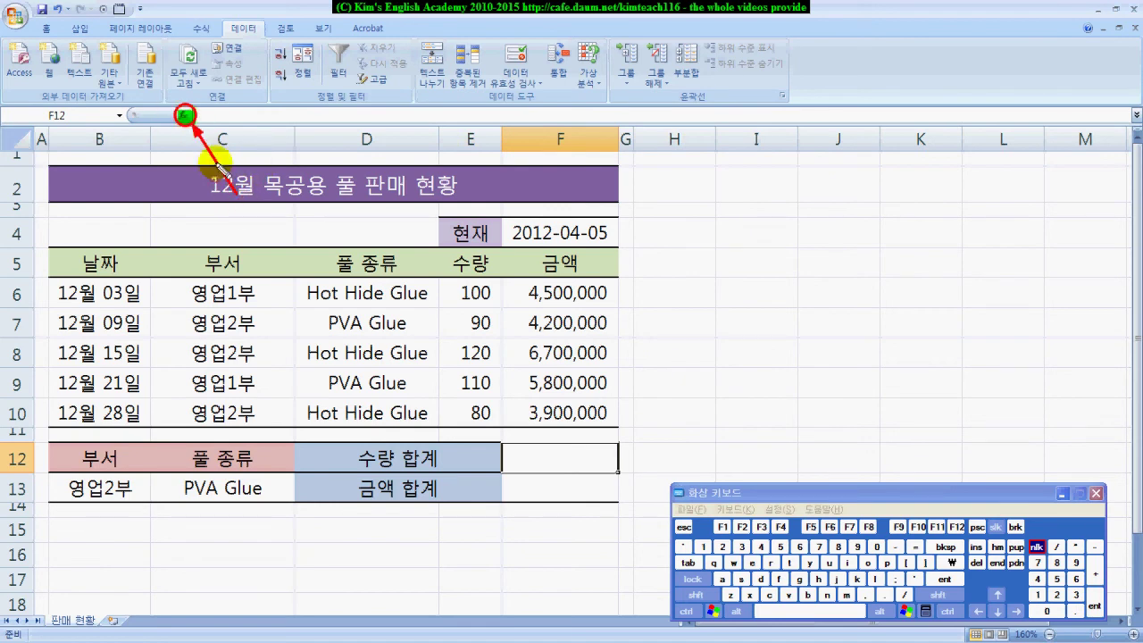
Start inserting a function in cell F12 and select SUMIF from the list of all functions.
click(183, 116)
drag(599, 123, 777, 145)
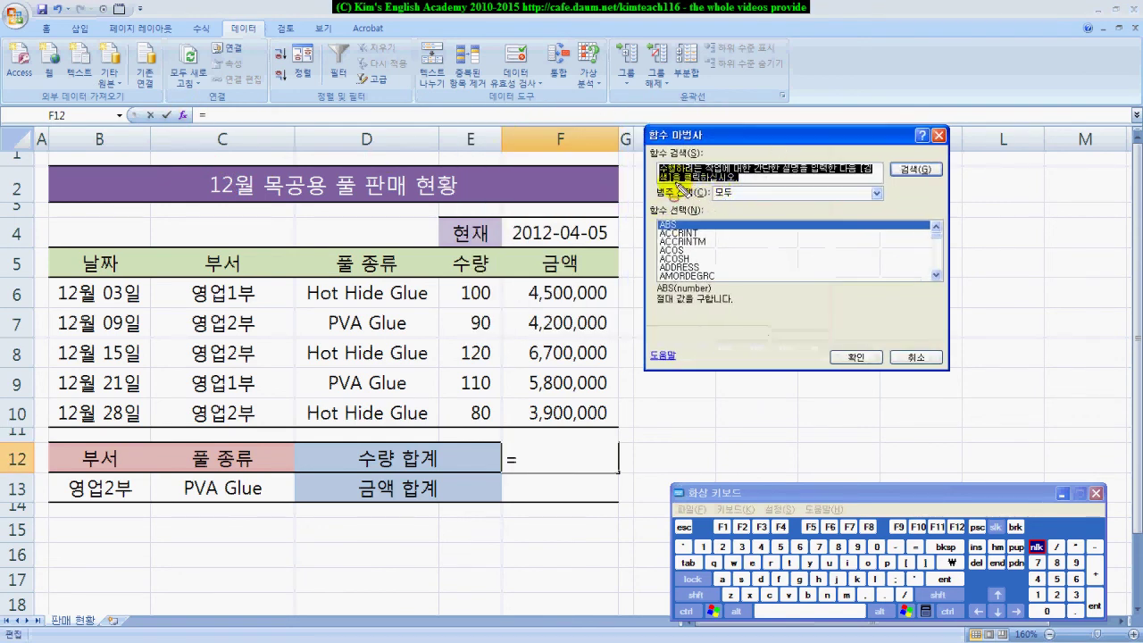
click(740, 192)
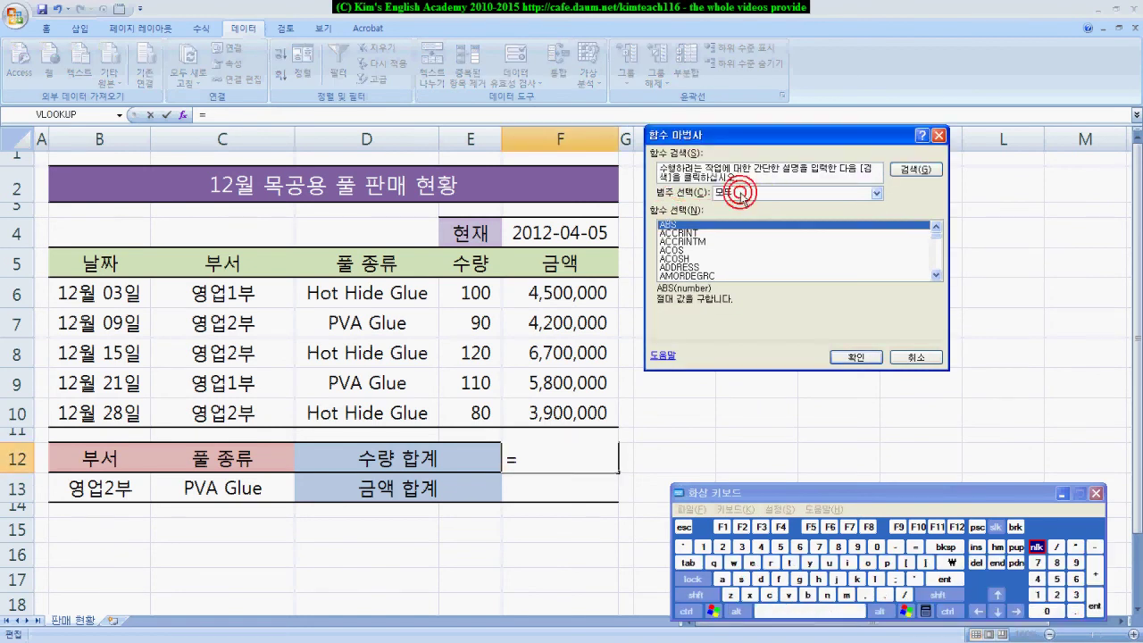
click(748, 251)
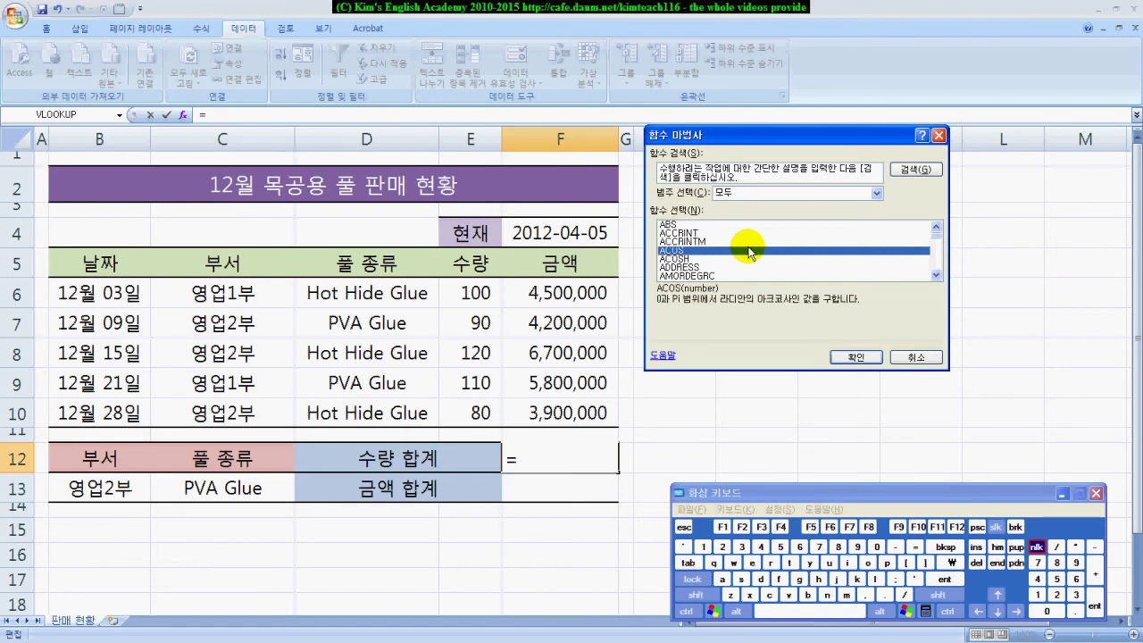
key(s)
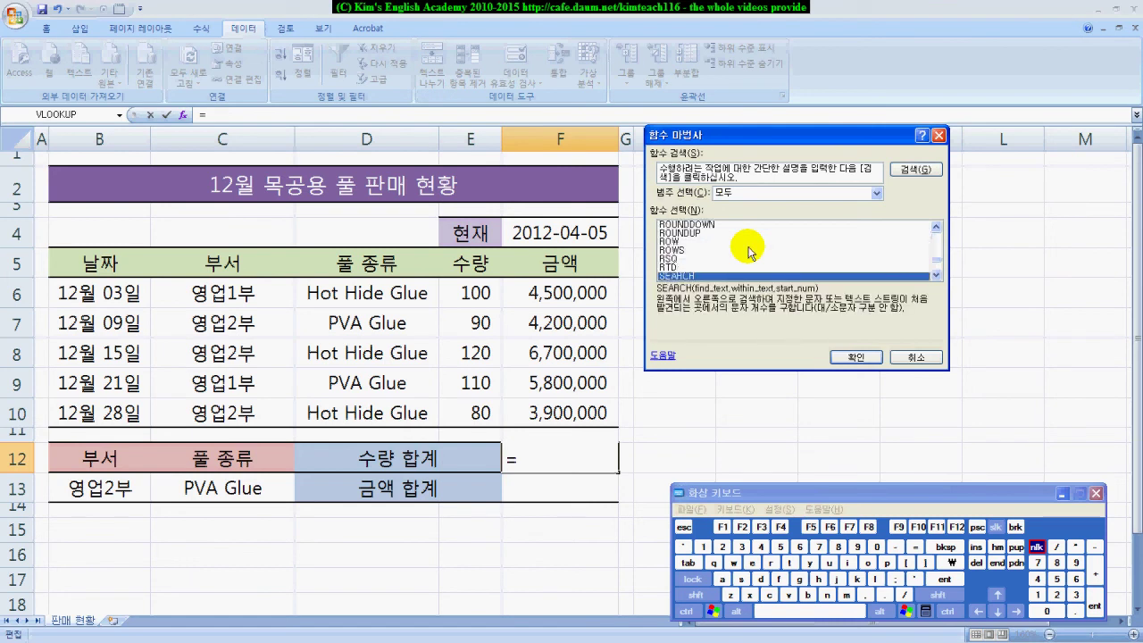
scroll(748, 252, down, 1)
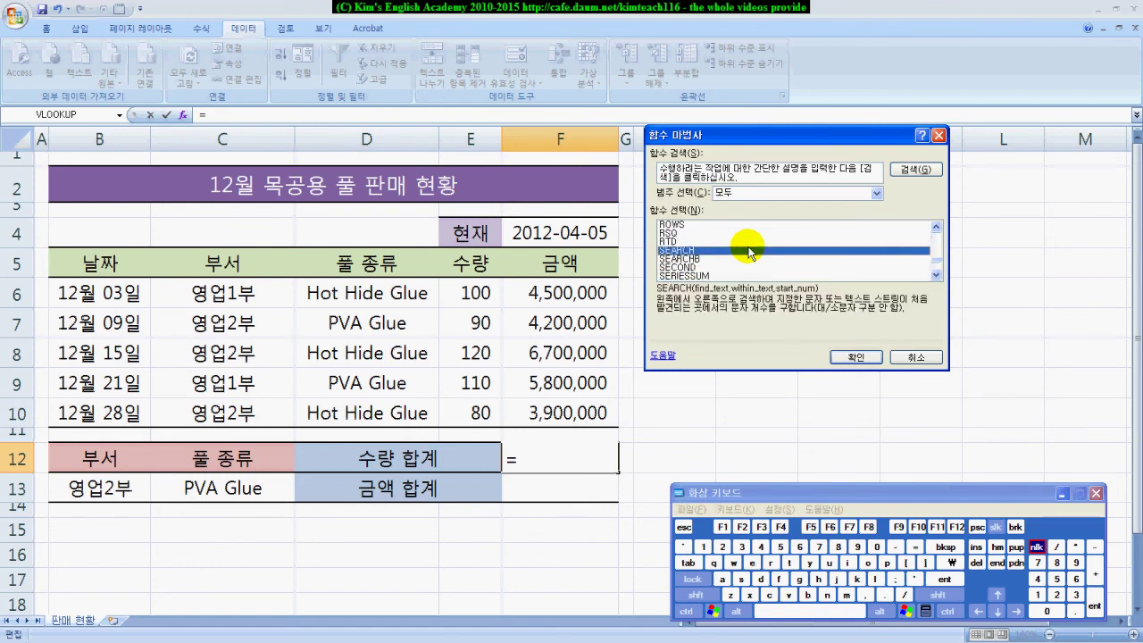
scroll(748, 253, down, 1)
scroll(748, 253, down, 1)
scroll(748, 253, down, 4)
scroll(749, 253, down, 1)
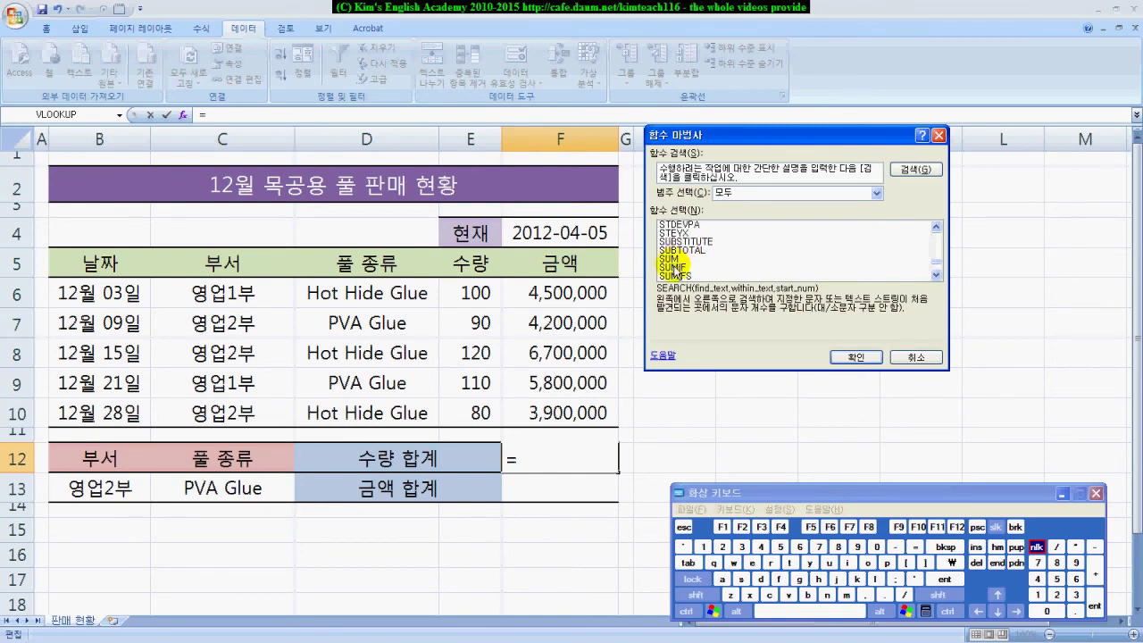
click(674, 268)
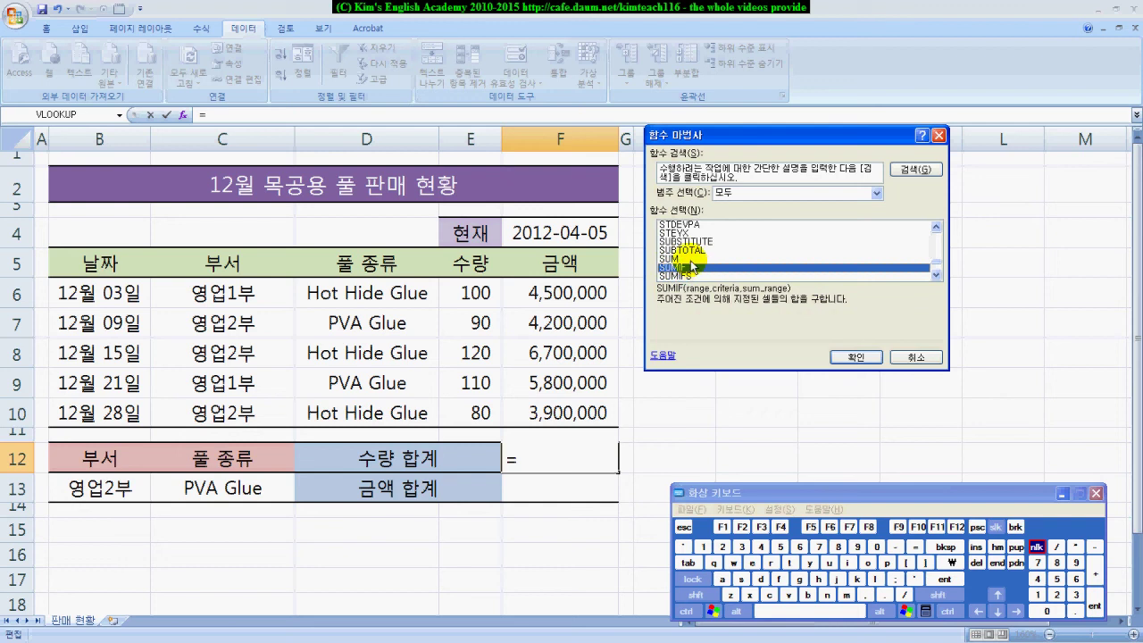
Insert SUMIF as the function for the 수량 합계 result cell and bring up its arguments.
click(684, 268)
mouse_move(655, 292)
mouse_down()
mouse_move(736, 307)
mouse_move(864, 307)
mouse_up()
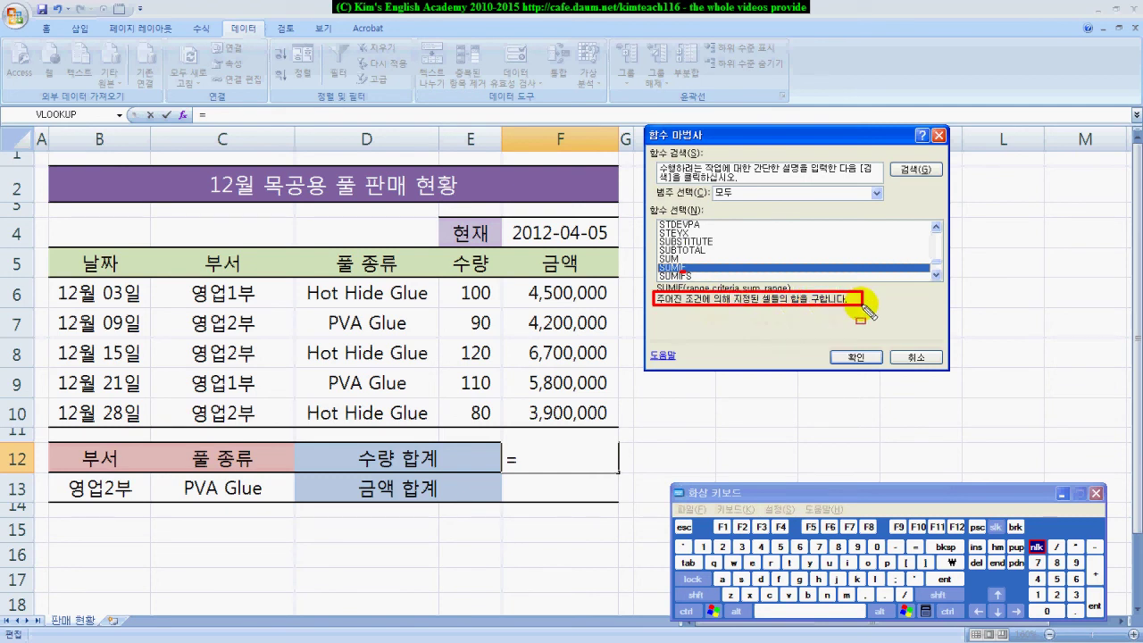
key(Escape)
click(682, 268)
double_click(681, 266)
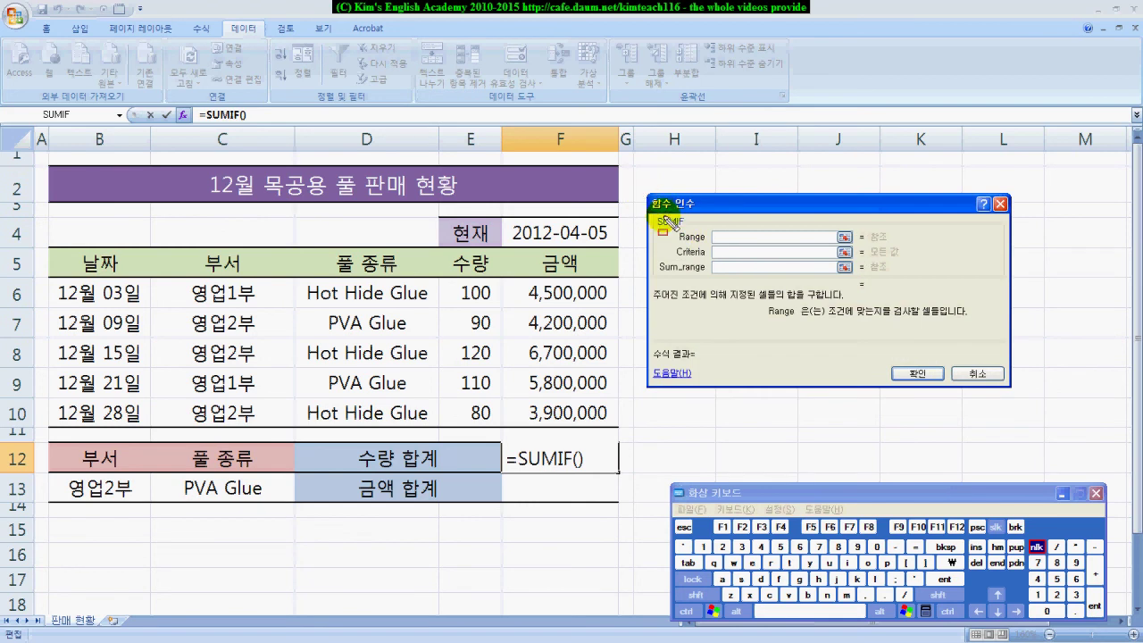
mouse_move(640, 186)
mouse_down()
mouse_move(704, 248)
mouse_move(1026, 357)
mouse_move(1031, 397)
mouse_up()
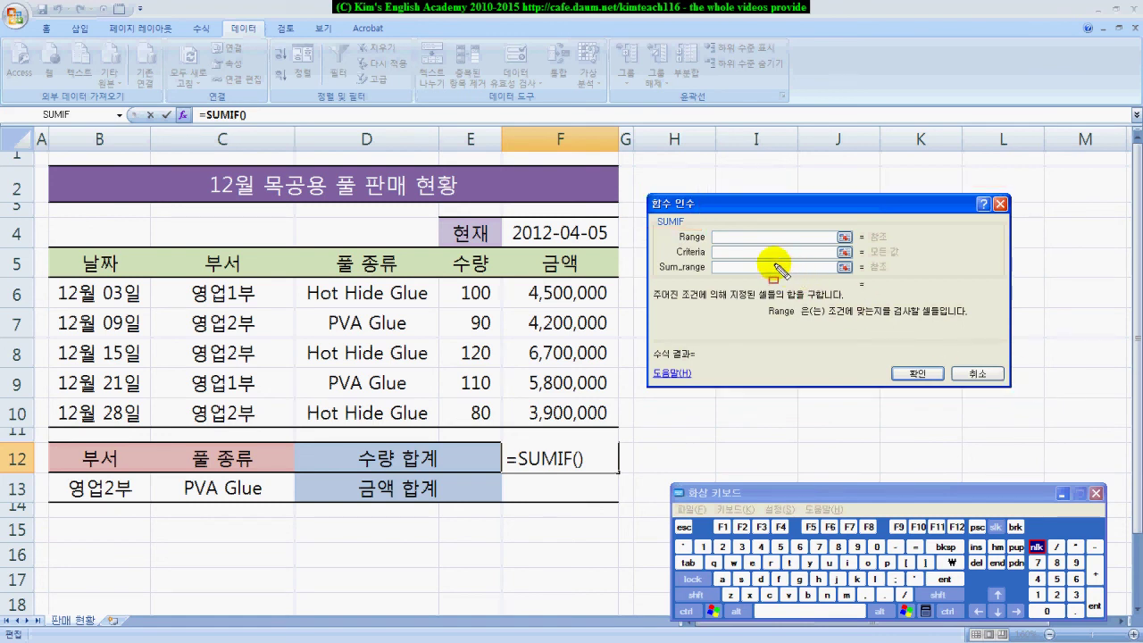
drag(708, 232, 848, 241)
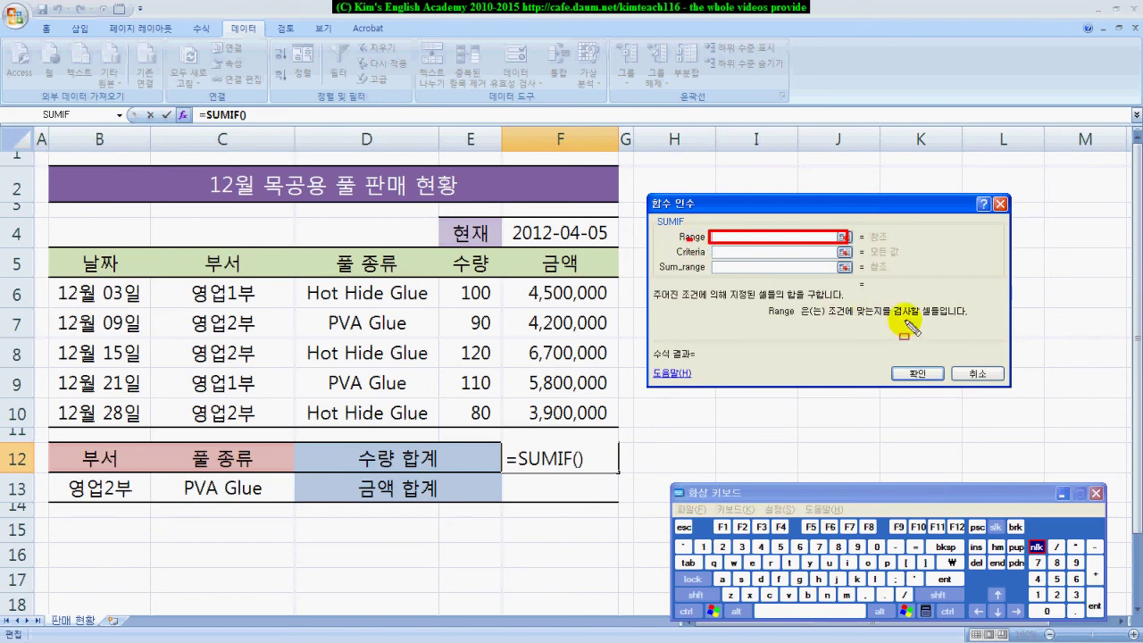
mouse_move(849, 316)
mouse_down()
mouse_move(966, 317)
mouse_move(963, 302)
mouse_up()
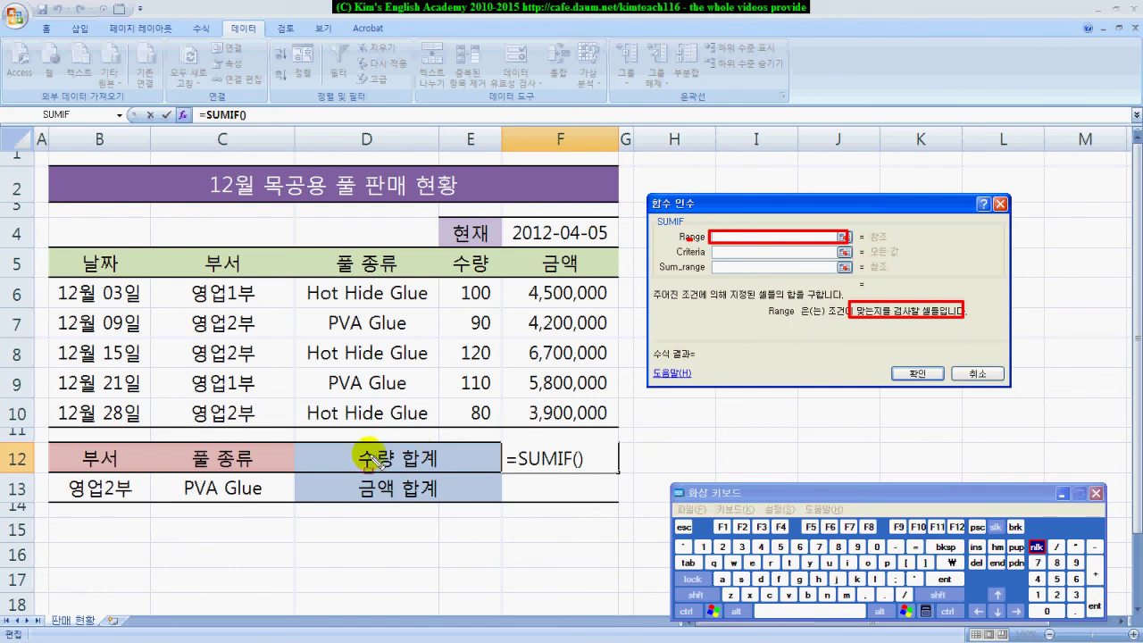
drag(440, 280, 458, 291)
drag(493, 340, 498, 432)
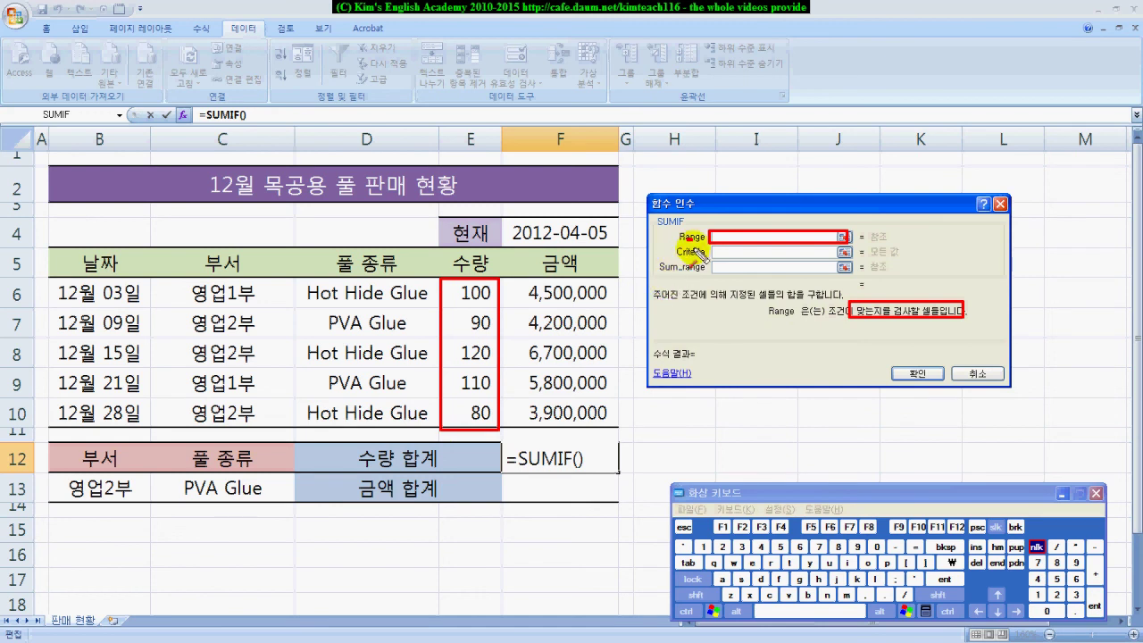
drag(678, 259, 512, 318)
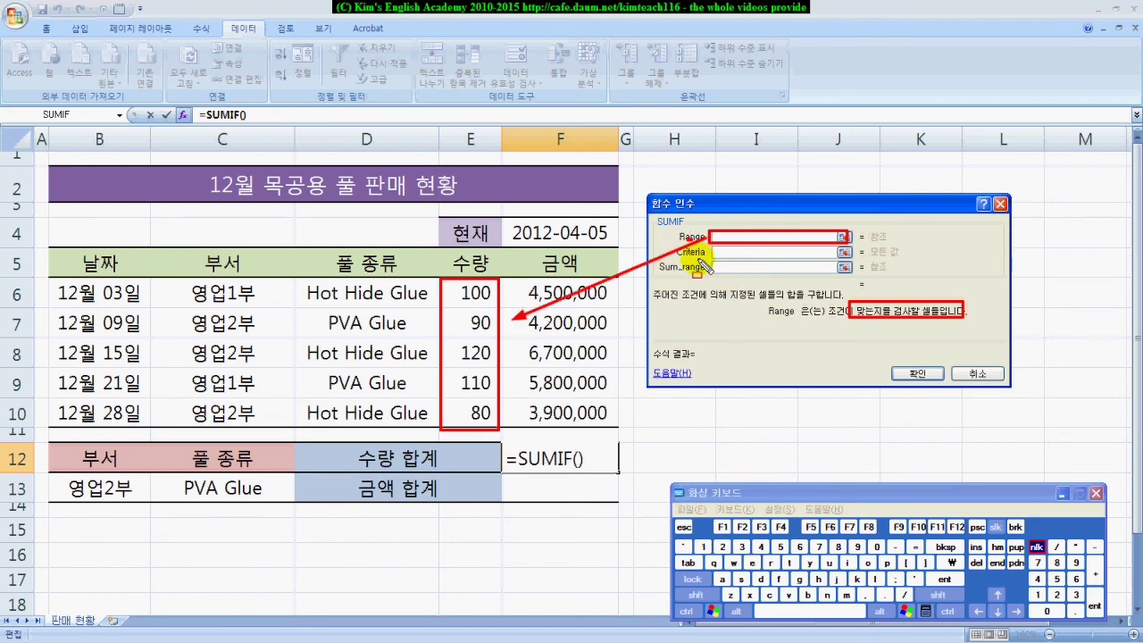
drag(677, 259, 773, 262)
drag(844, 265, 839, 259)
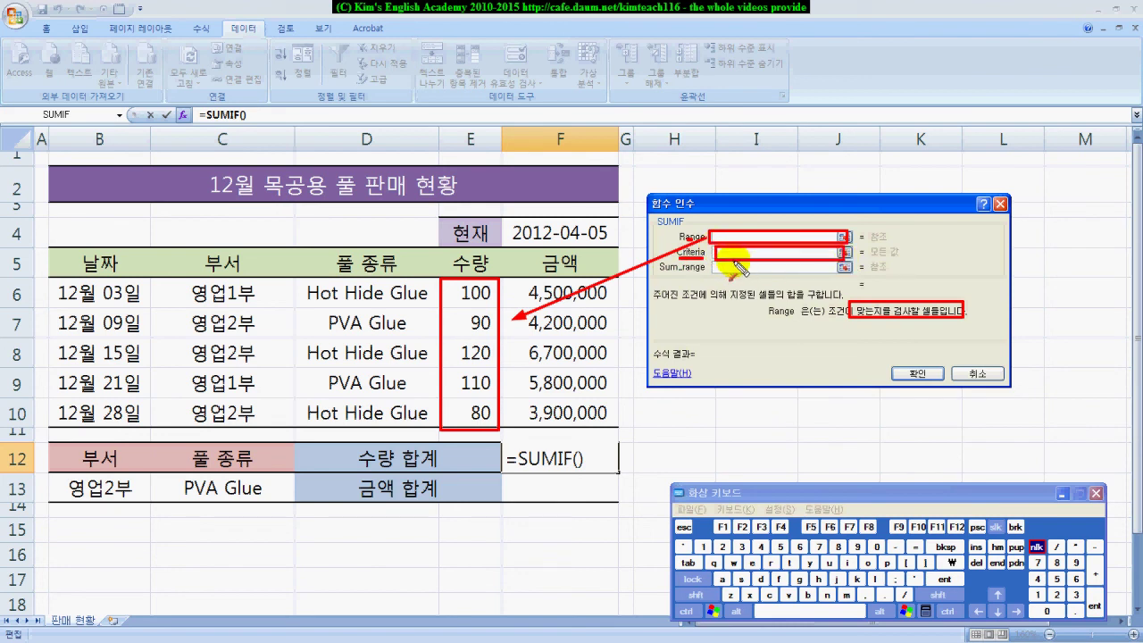
mouse_move(649, 296)
mouse_down()
mouse_move(84, 499)
mouse_move(125, 502)
mouse_up()
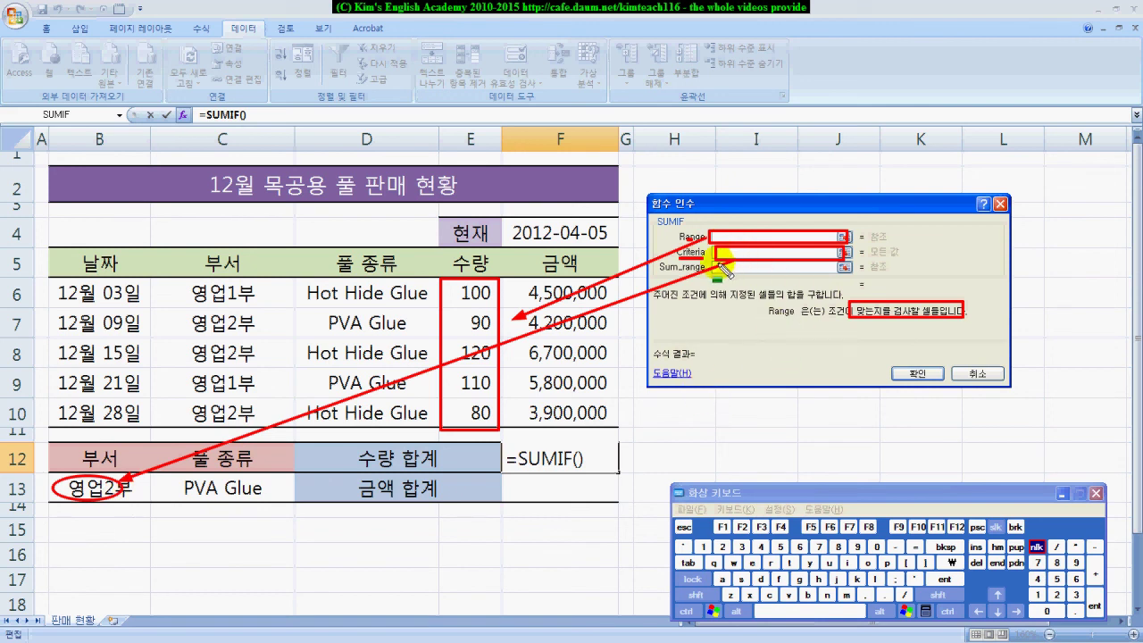
drag(711, 257, 831, 259)
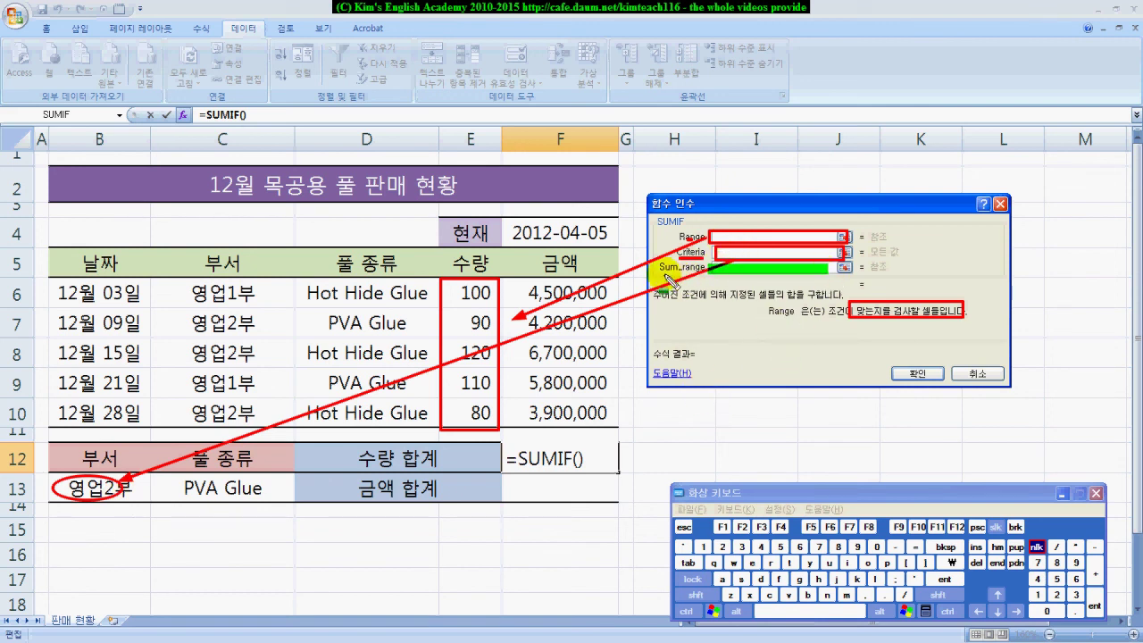
drag(658, 265, 710, 270)
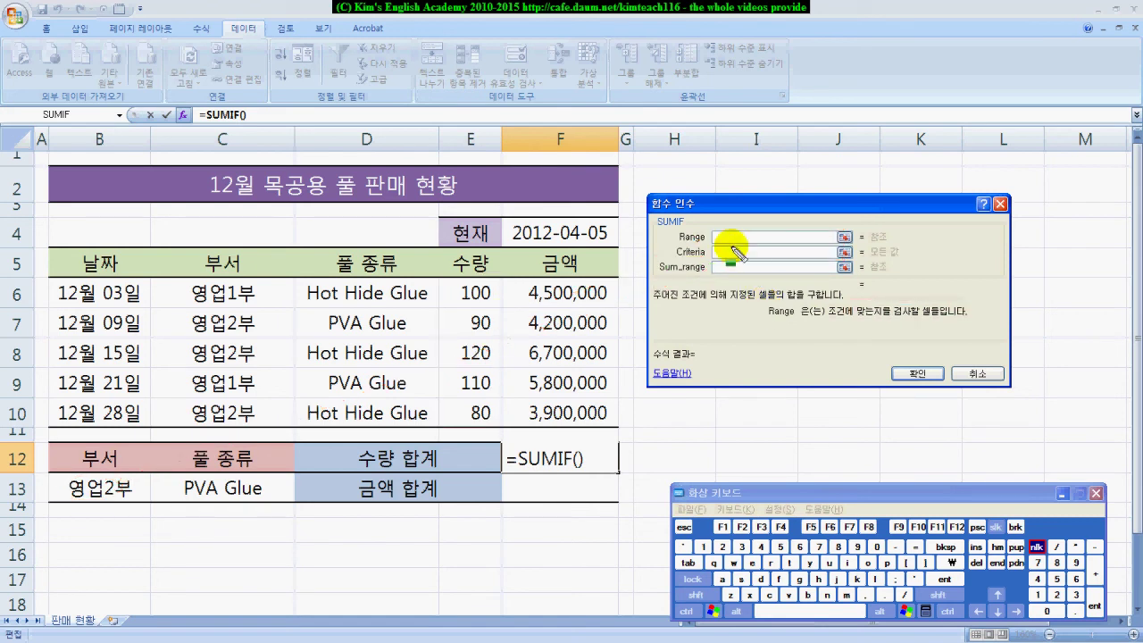
drag(714, 237, 826, 236)
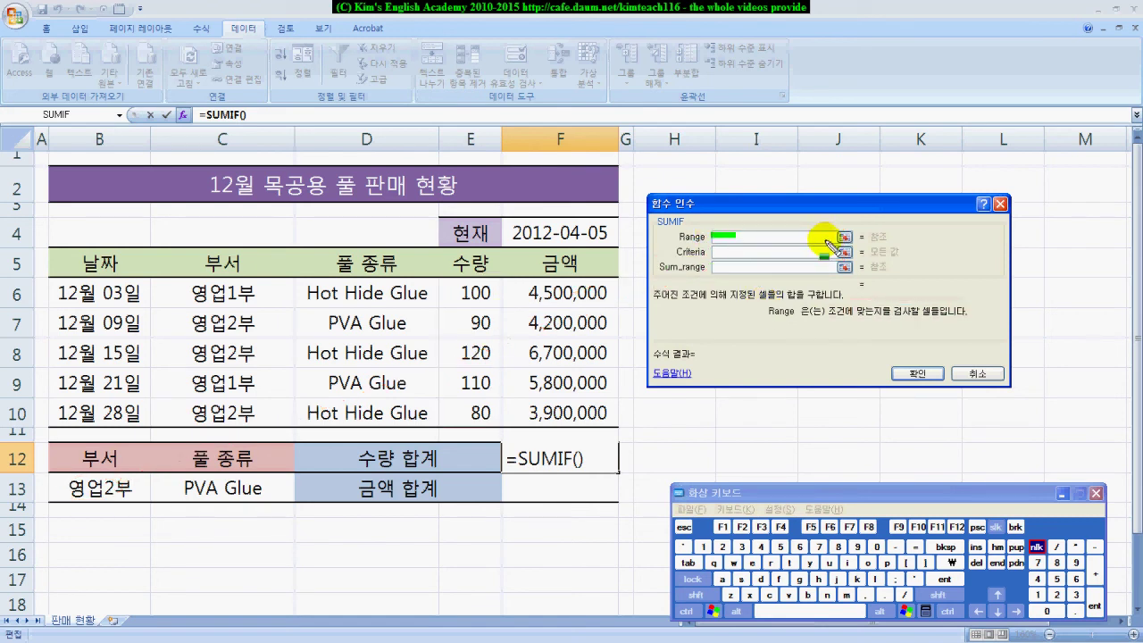
drag(819, 311, 966, 313)
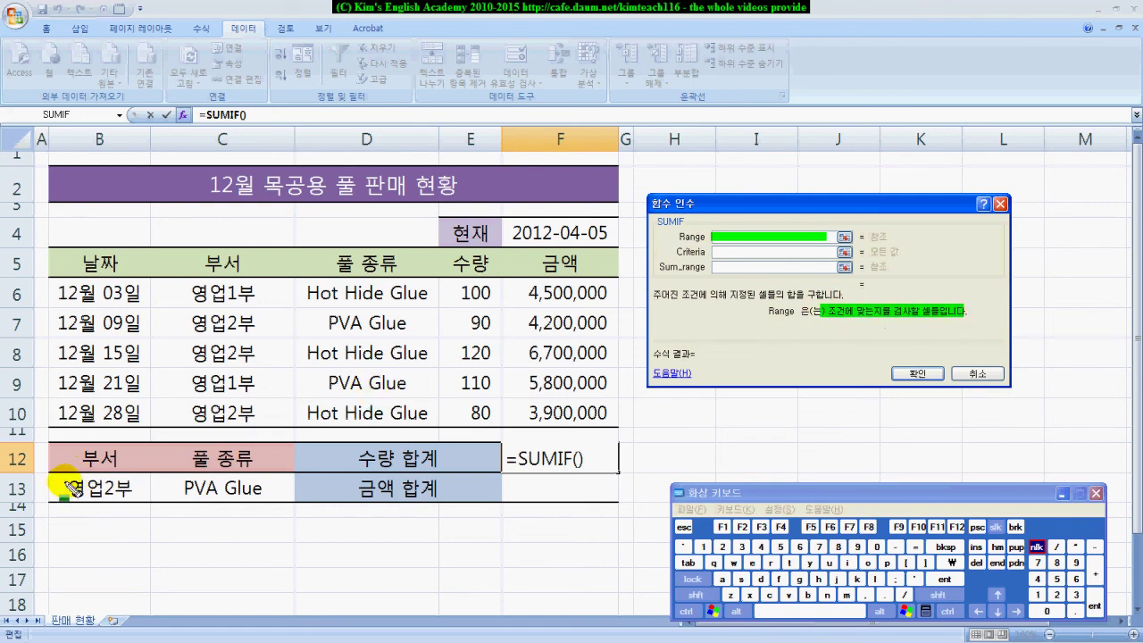
mouse_move(63, 488)
mouse_down()
mouse_move(132, 489)
mouse_move(153, 412)
mouse_up()
click(158, 277)
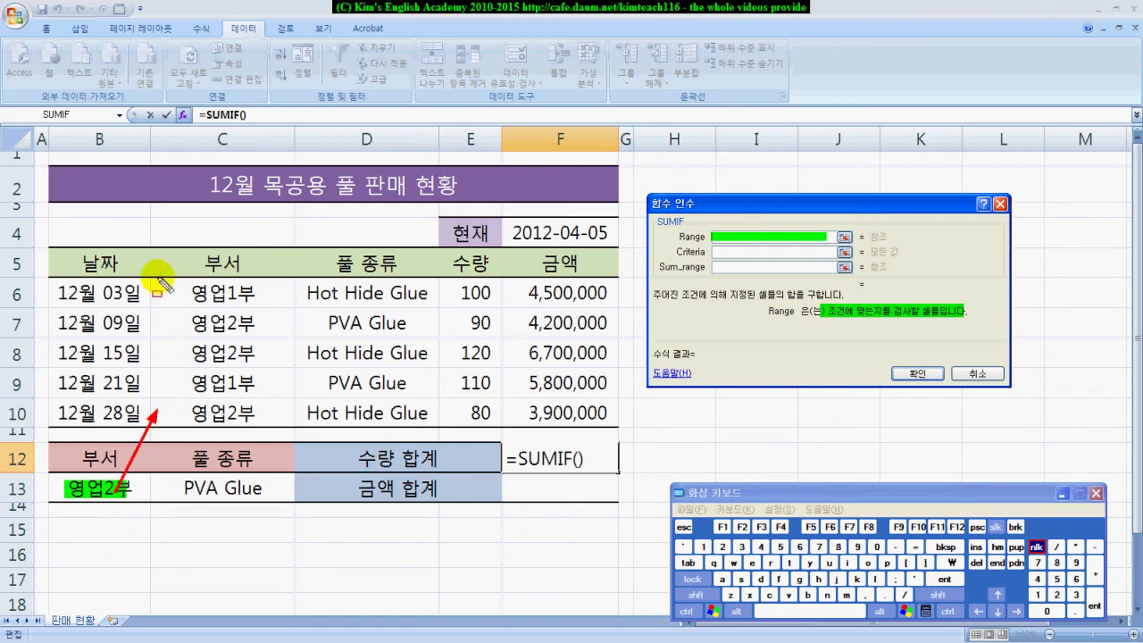
drag(248, 368, 283, 423)
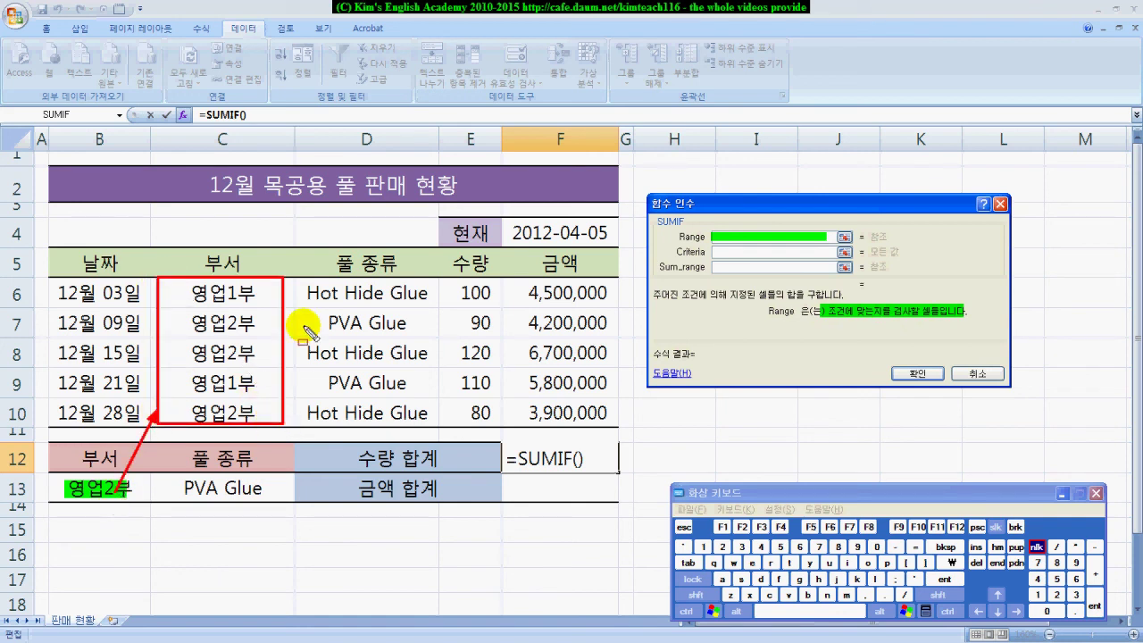
drag(285, 307, 712, 238)
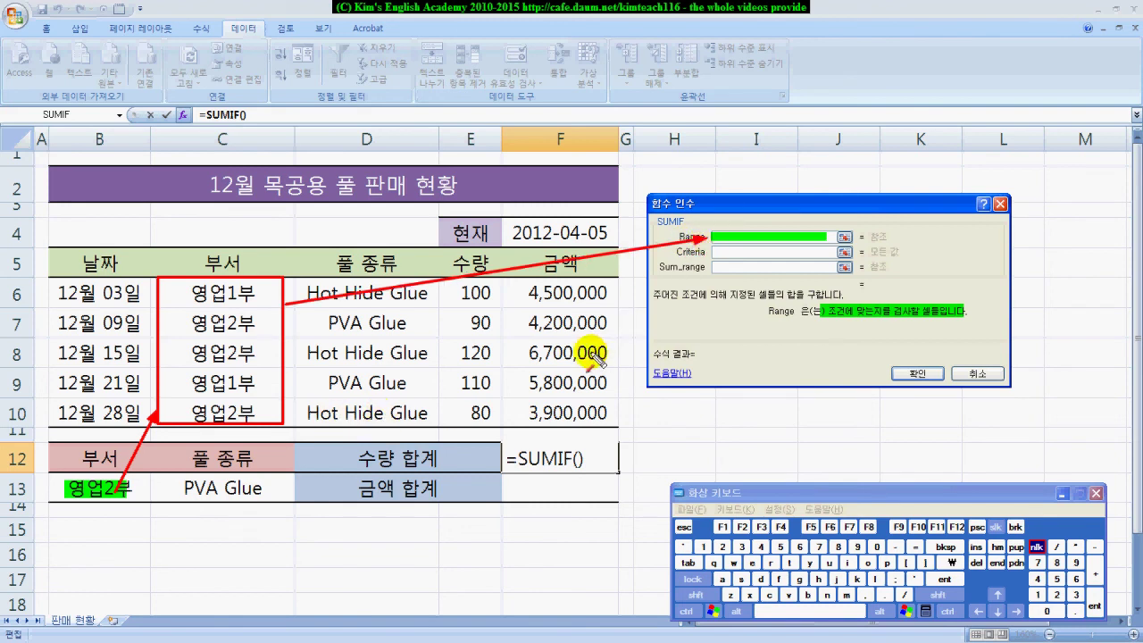
mouse_move(715, 251)
mouse_down()
mouse_move(815, 251)
mouse_move(643, 279)
mouse_move(317, 442)
mouse_move(141, 482)
mouse_up()
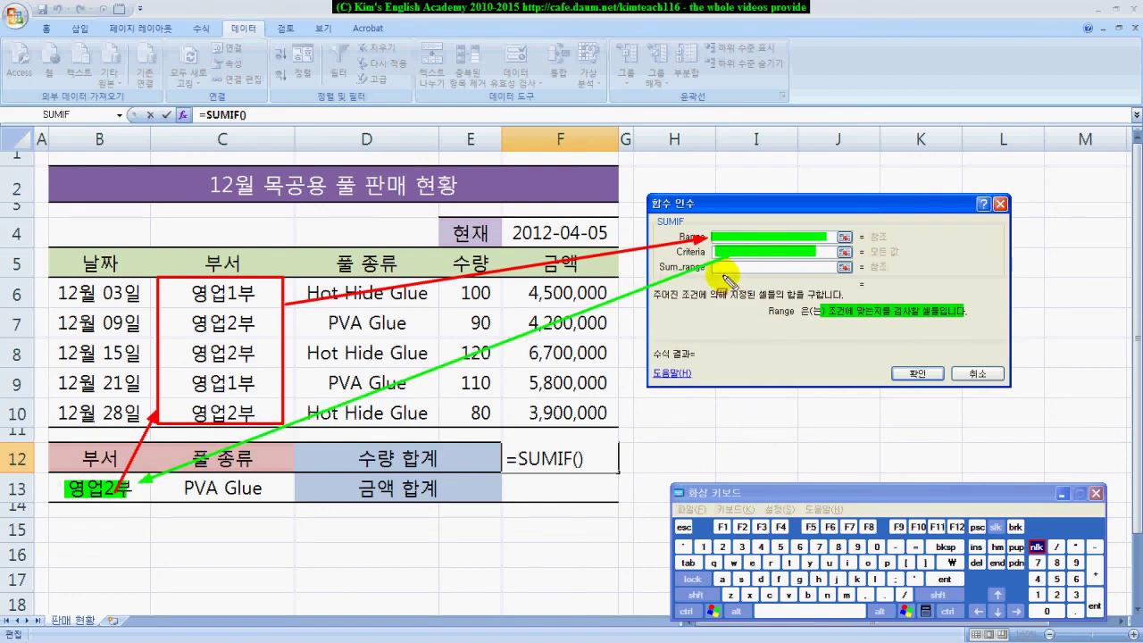
drag(710, 261, 850, 273)
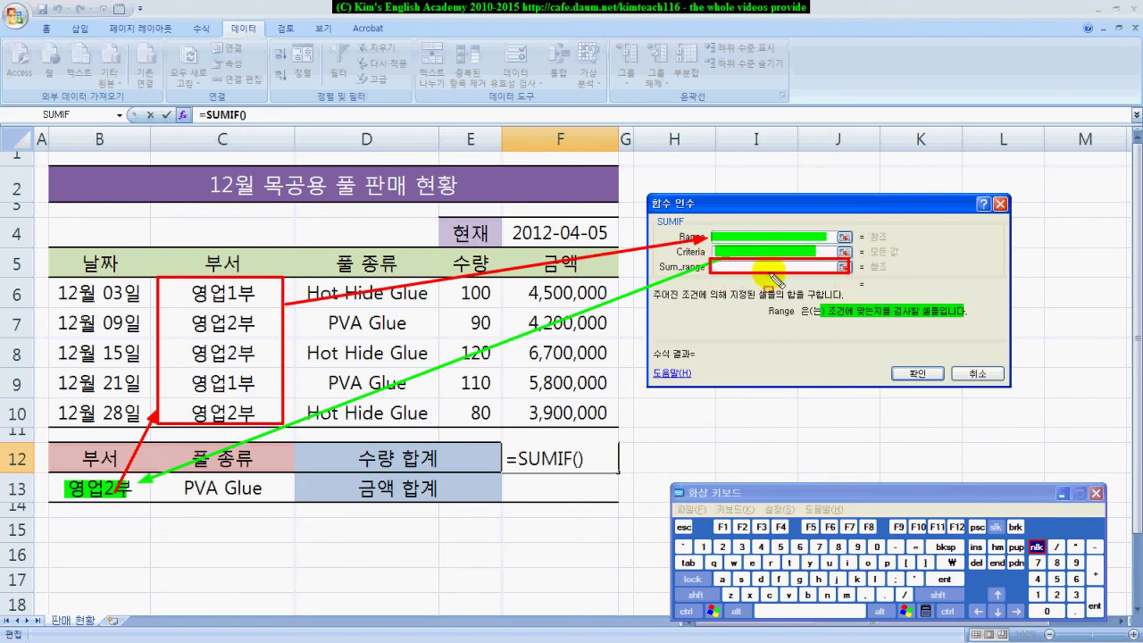
mouse_move(734, 268)
mouse_down()
mouse_move(412, 457)
mouse_move(436, 451)
mouse_move(503, 295)
mouse_move(502, 305)
mouse_up()
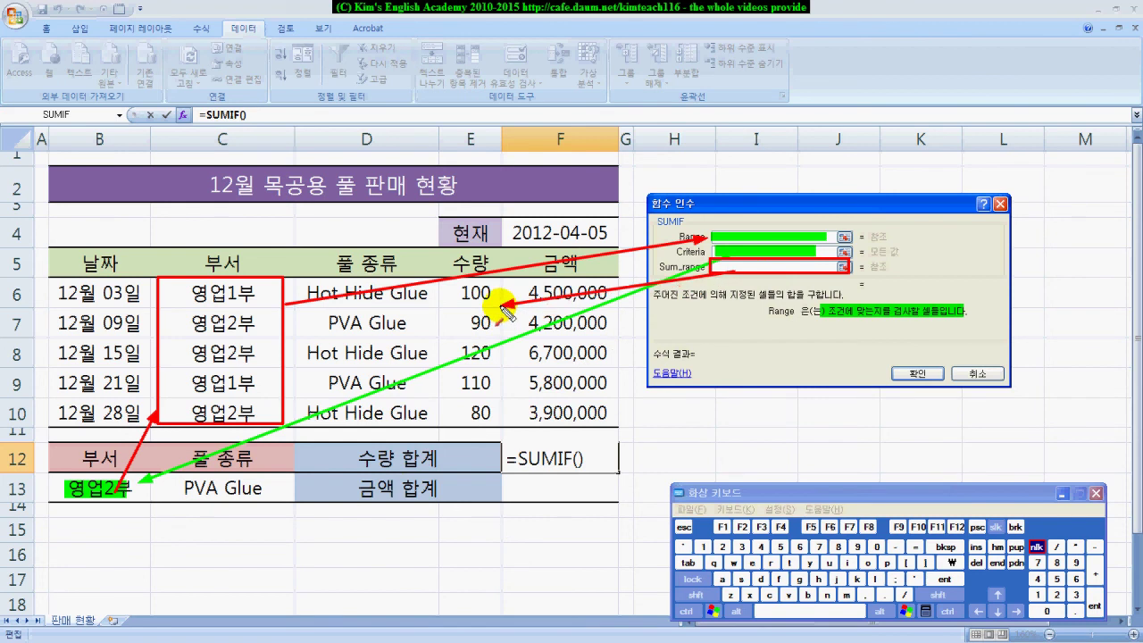
mouse_move(443, 277)
mouse_down()
mouse_move(508, 382)
mouse_move(500, 421)
mouse_up()
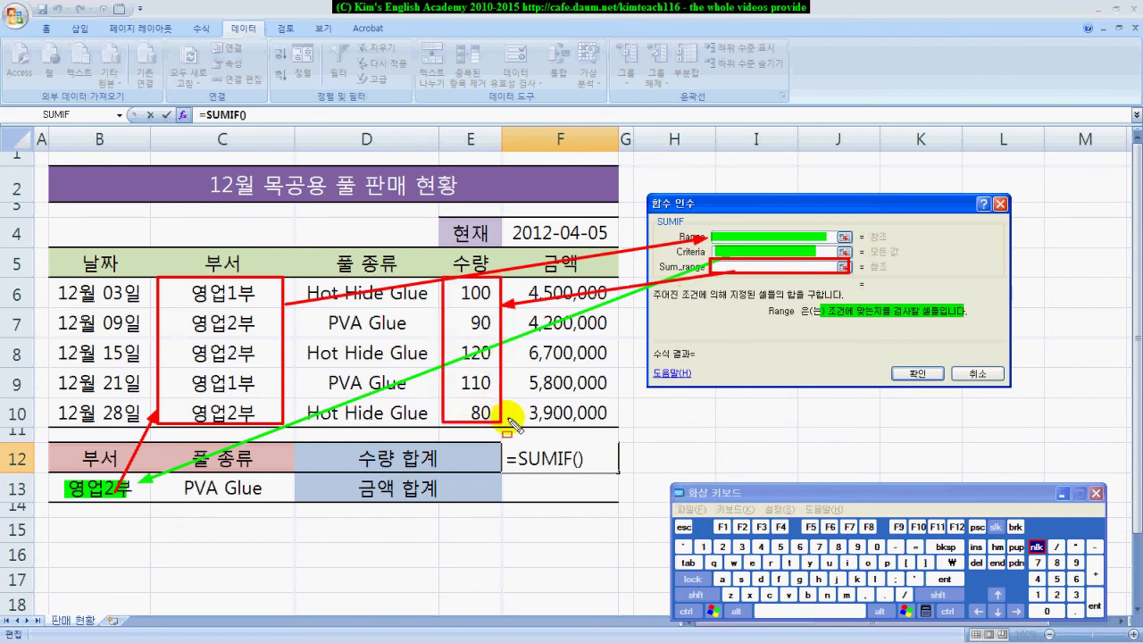
key(Escape)
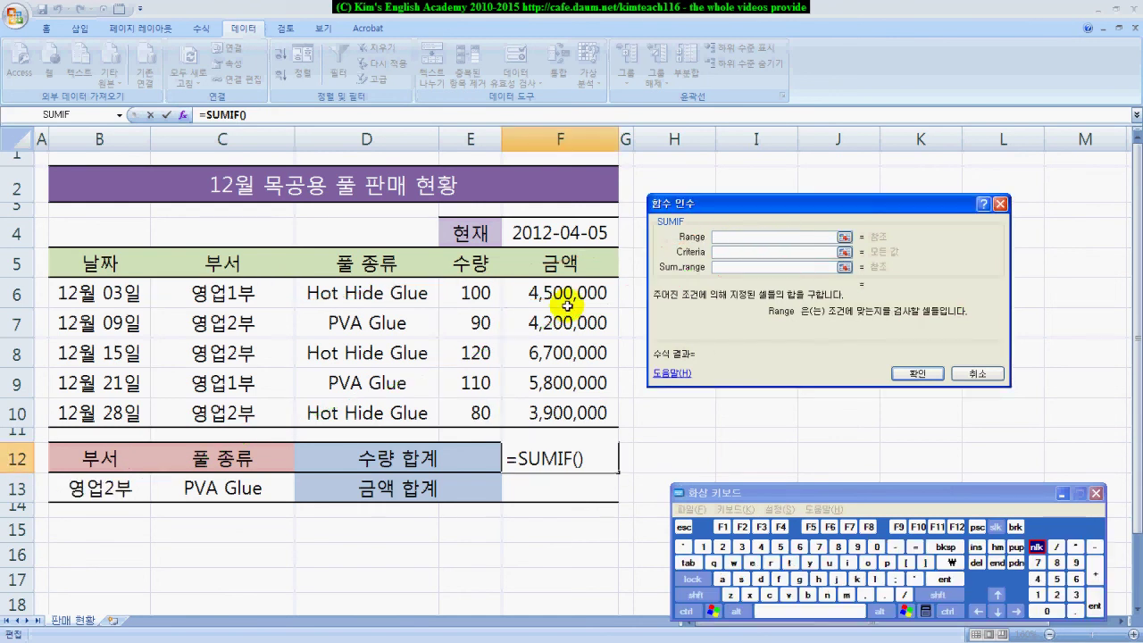
Set the SUMIF Range to the department cells C6:C10 and the Criteria to B13.
click(242, 288)
drag(242, 288, 240, 403)
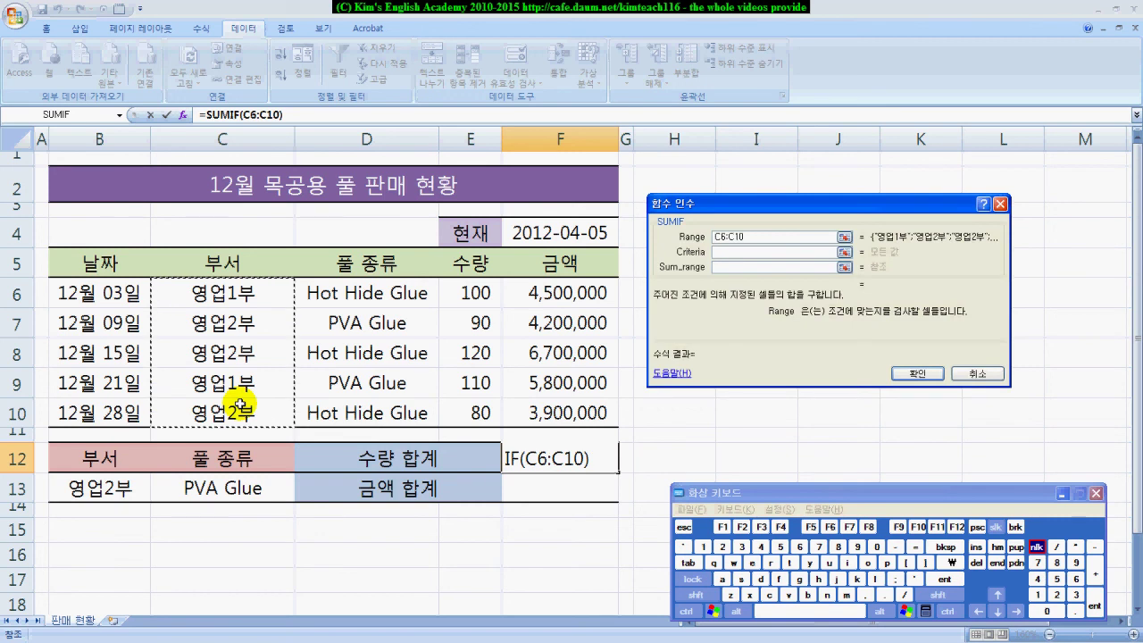
click(732, 253)
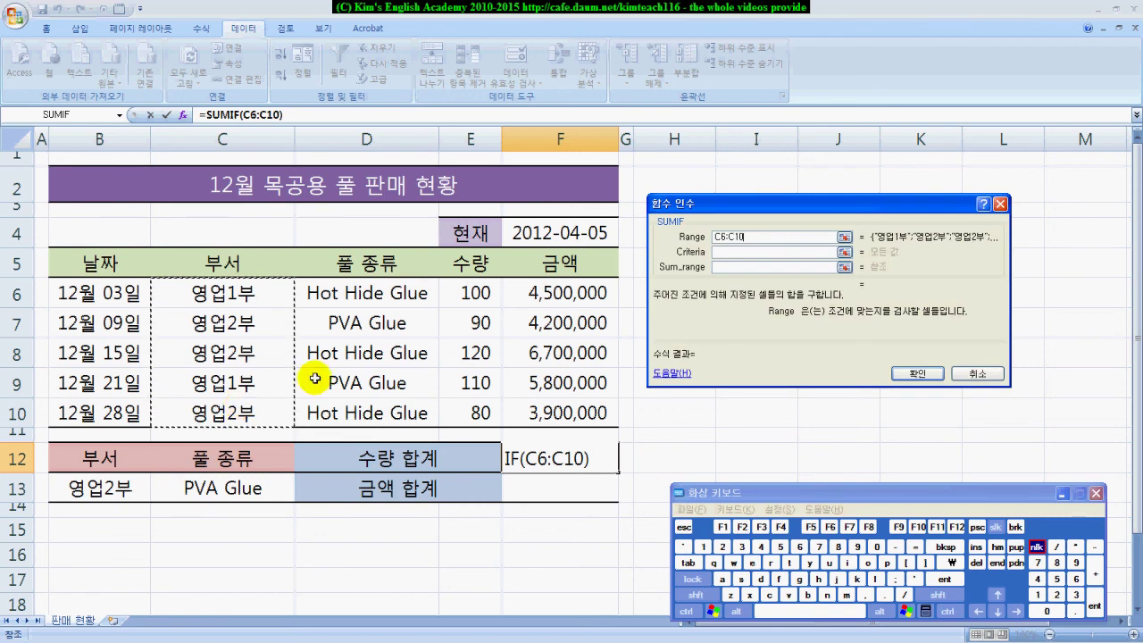
click(732, 253)
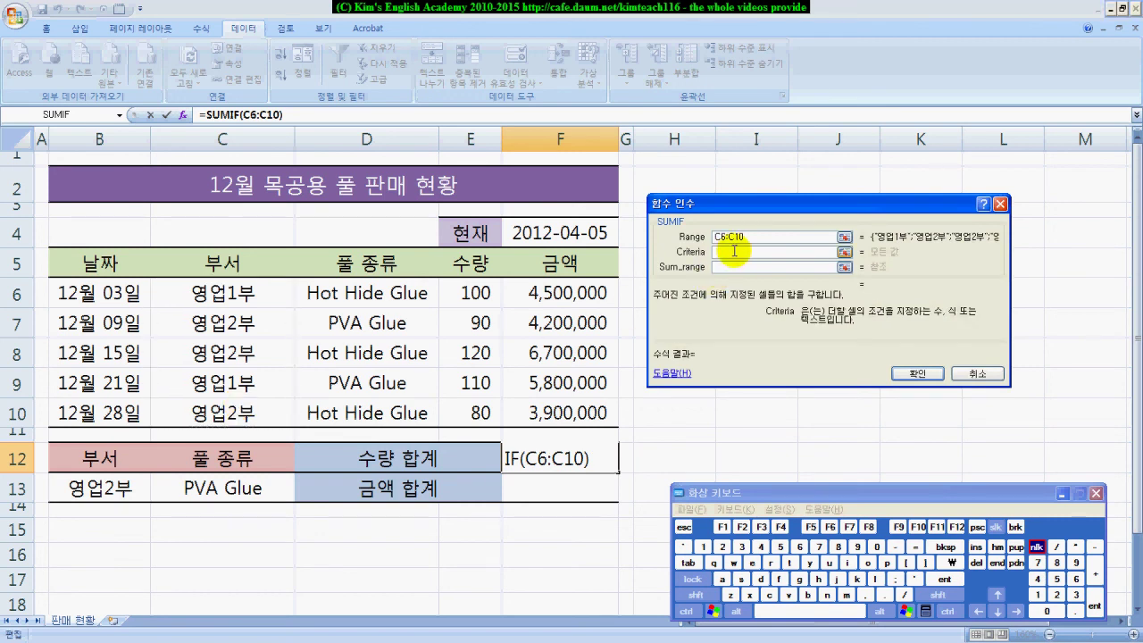
click(104, 486)
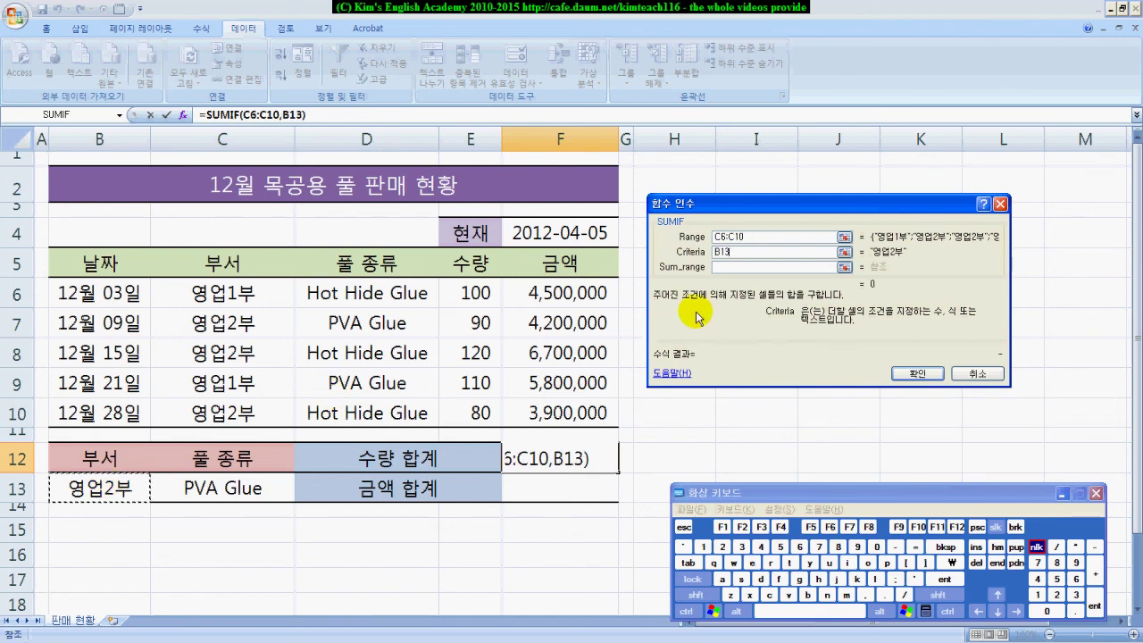
Set the SUMIF Sum_range to the quantity cells E6:E10 and complete the function.
click(775, 268)
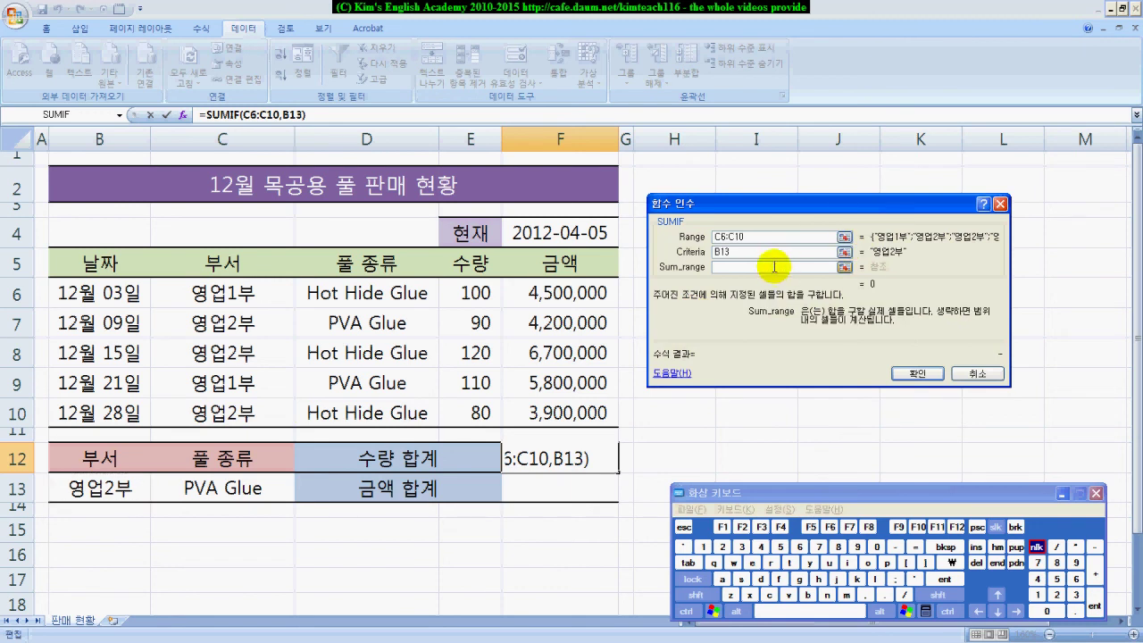
drag(489, 292, 487, 411)
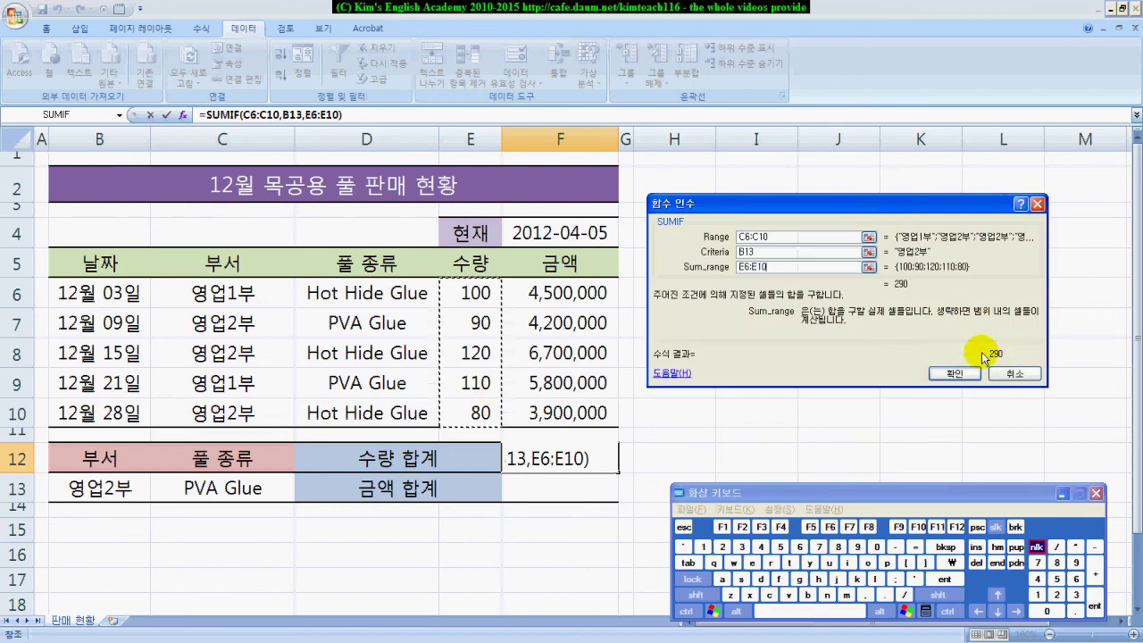
click(952, 372)
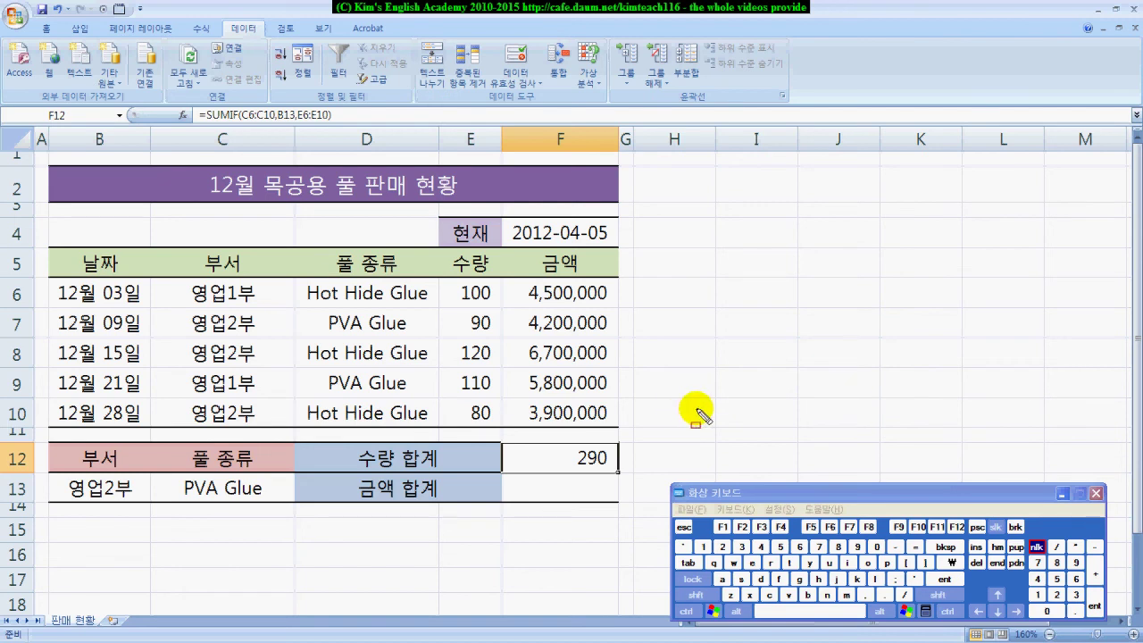
drag(498, 471, 614, 494)
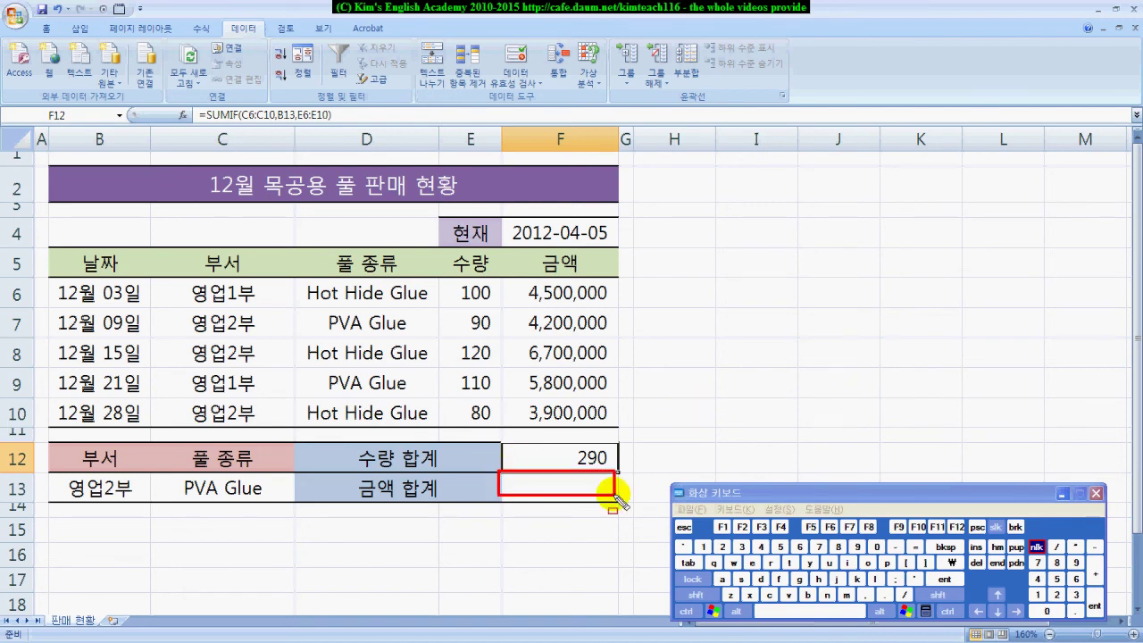
click(55, 470)
drag(122, 503, 273, 502)
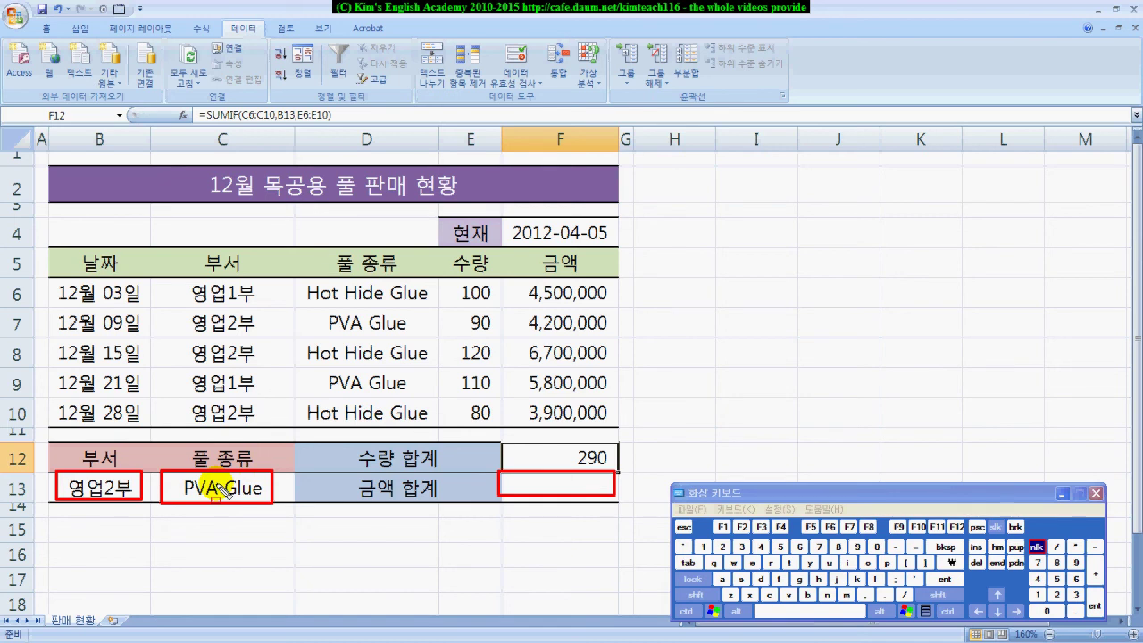
Insert the SUMIFS function in cell F13, beside the 금액 합계 label, and bring up its arguments.
click(559, 489)
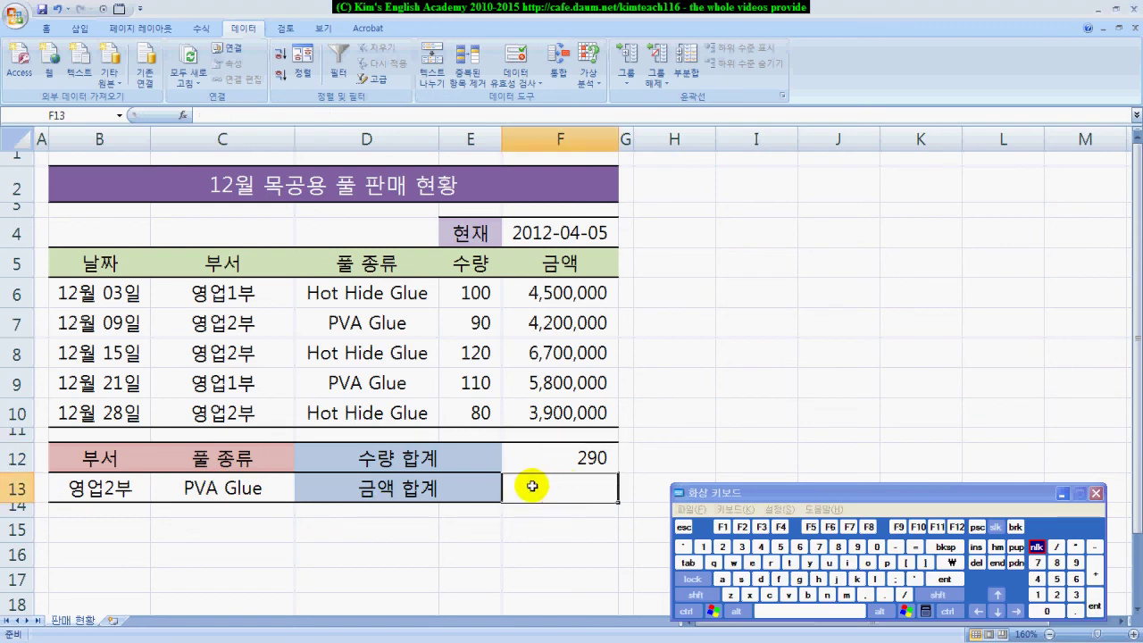
click(182, 116)
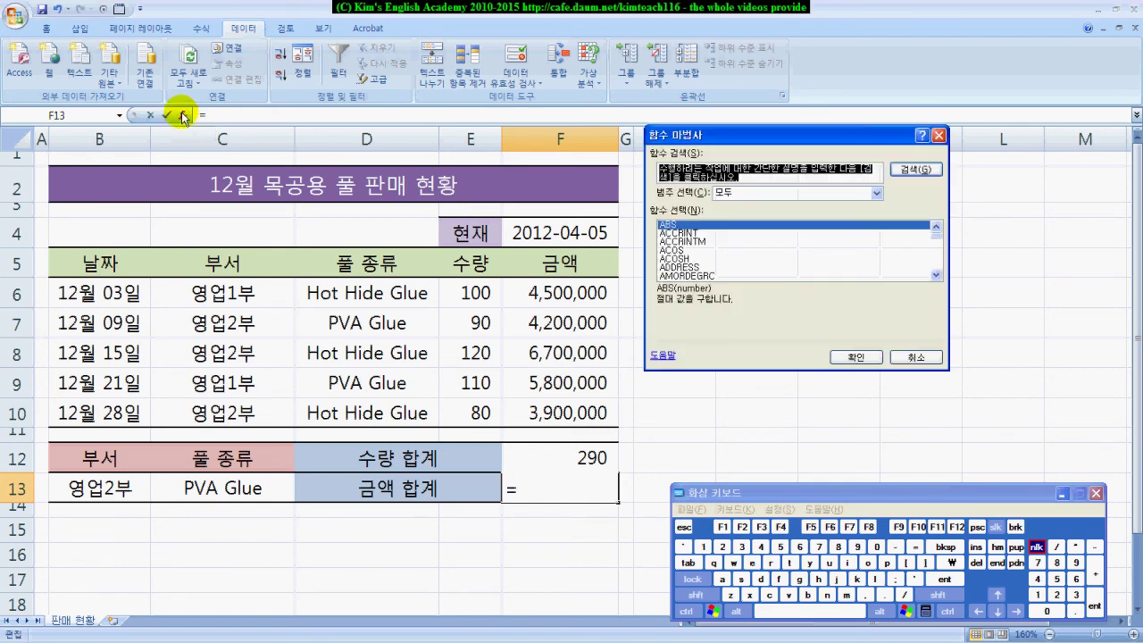
click(753, 253)
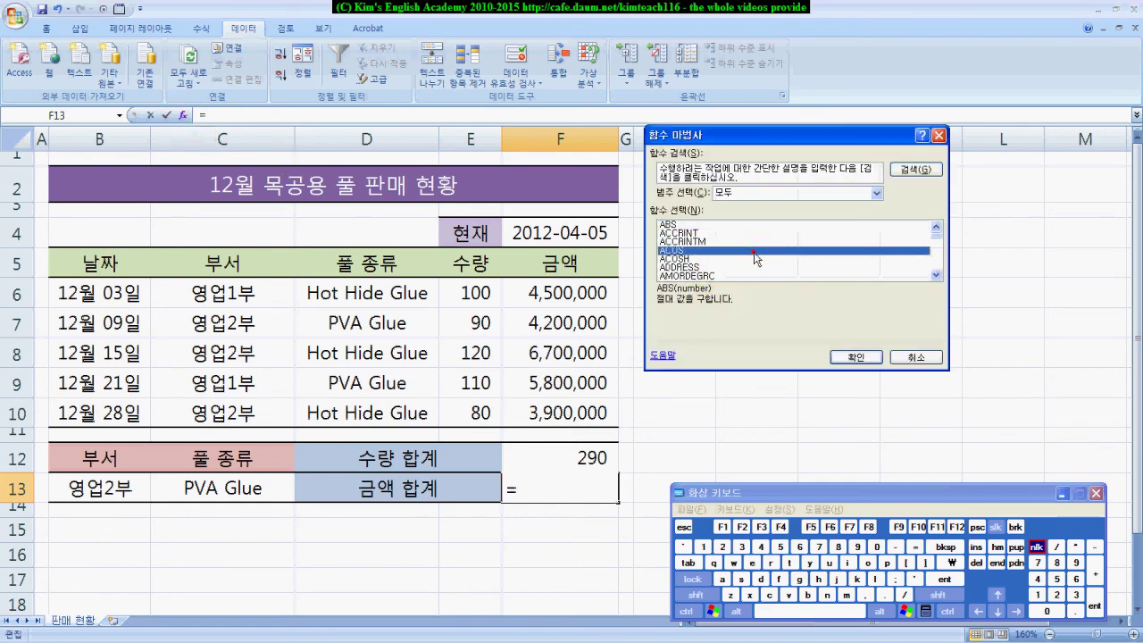
key(s)
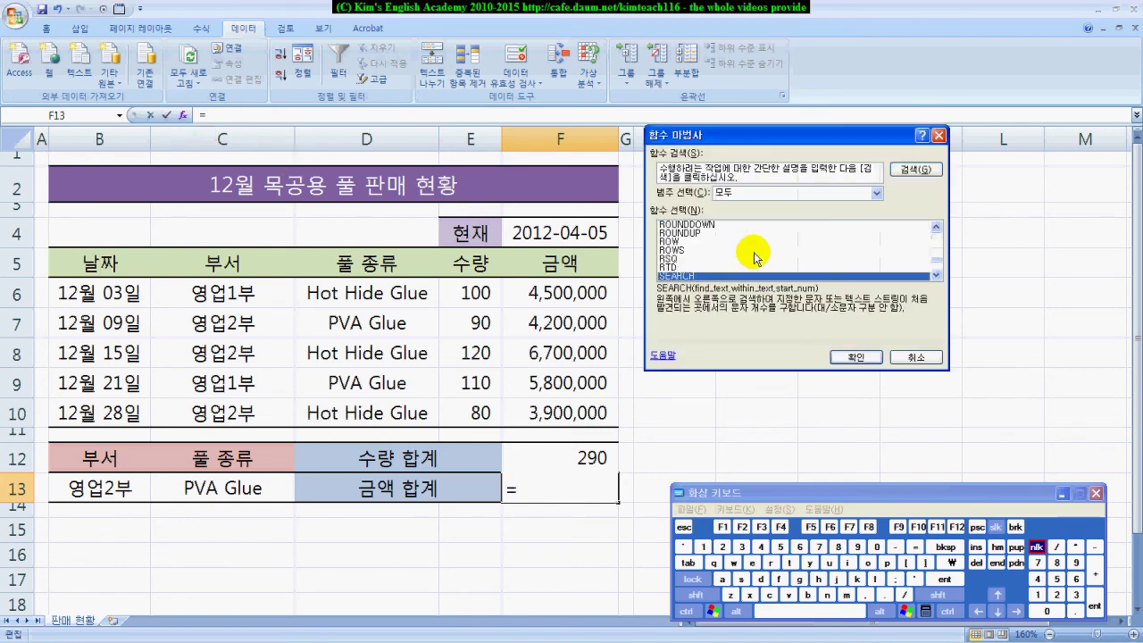
scroll(754, 257, down, 4)
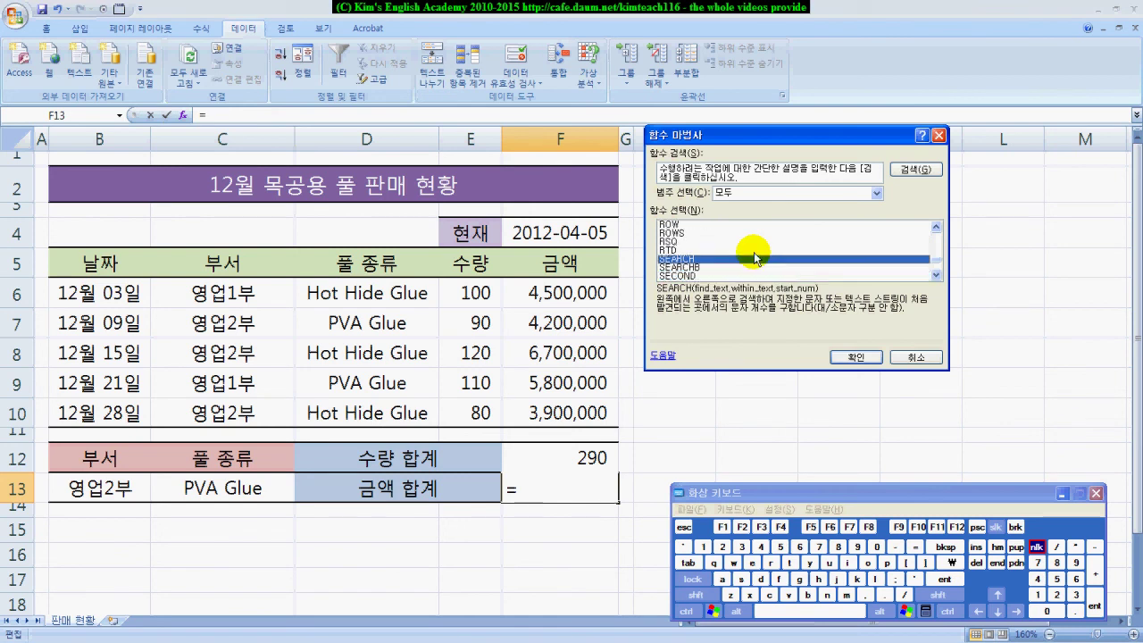
scroll(754, 257, down, 4)
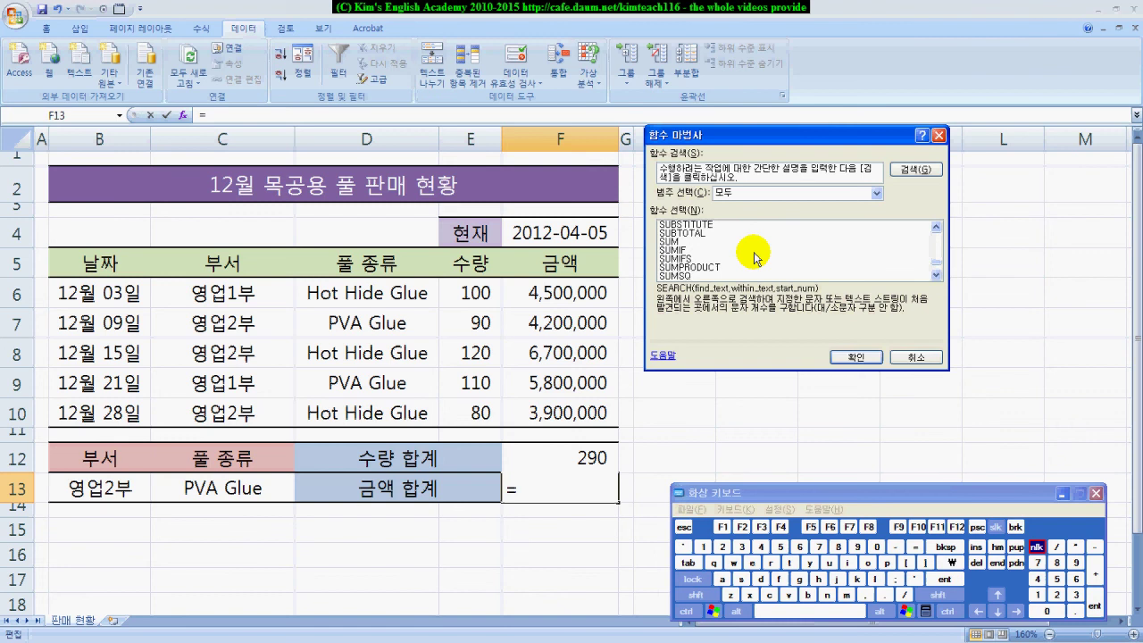
click(683, 259)
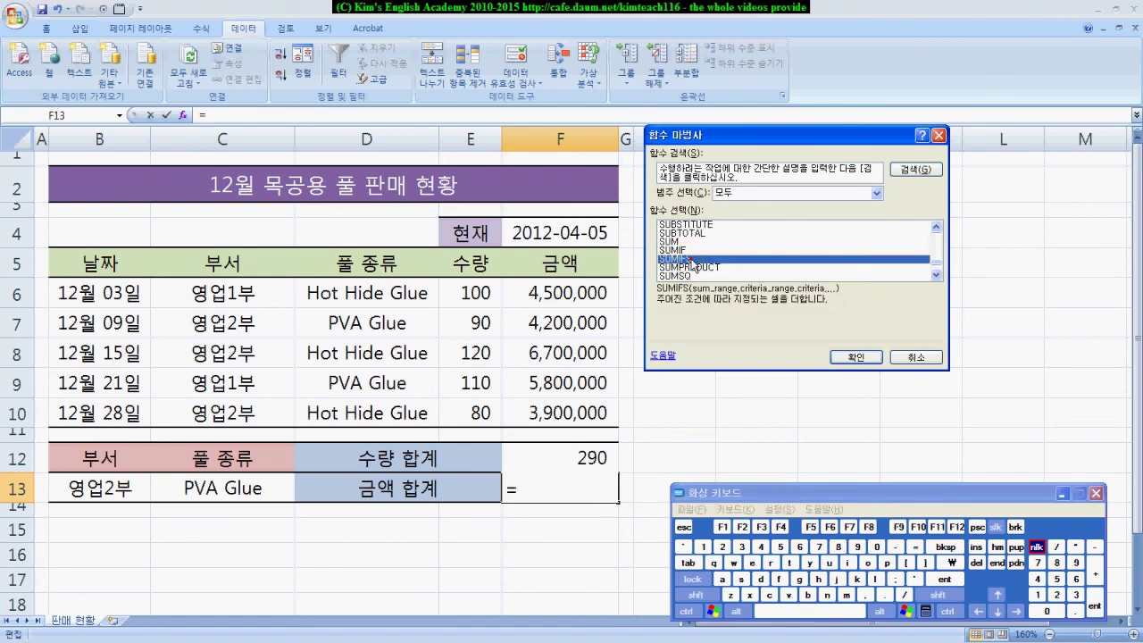
double_click(692, 260)
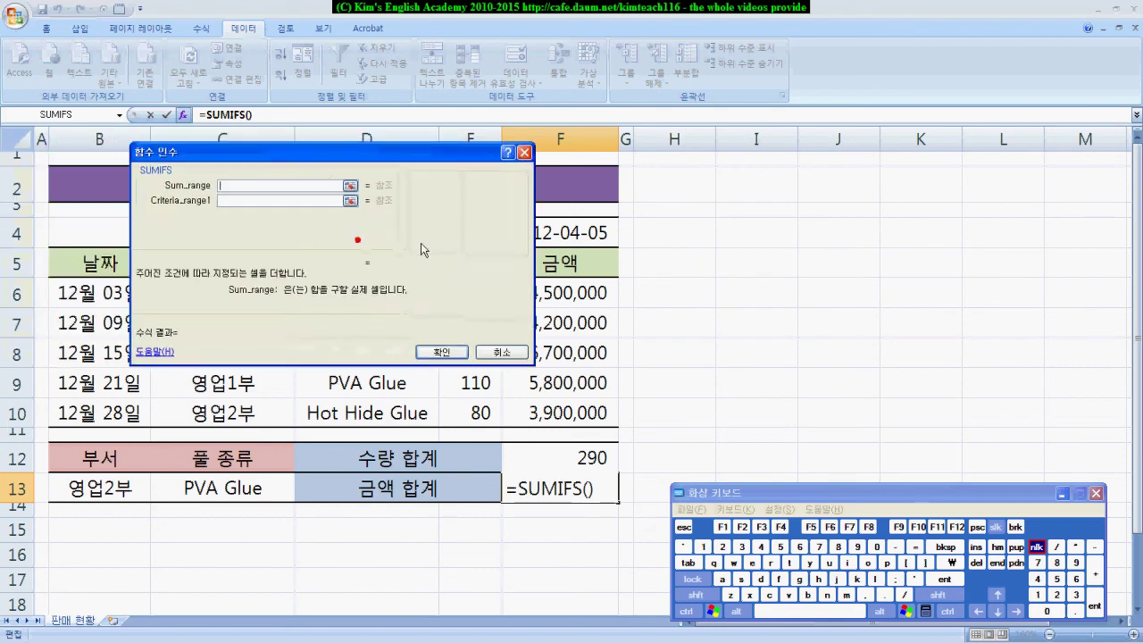
Move the function arguments dialog clear of the table and set the SUMIFS Sum_range to the amount cells F6:F10.
drag(357, 242, 964, 290)
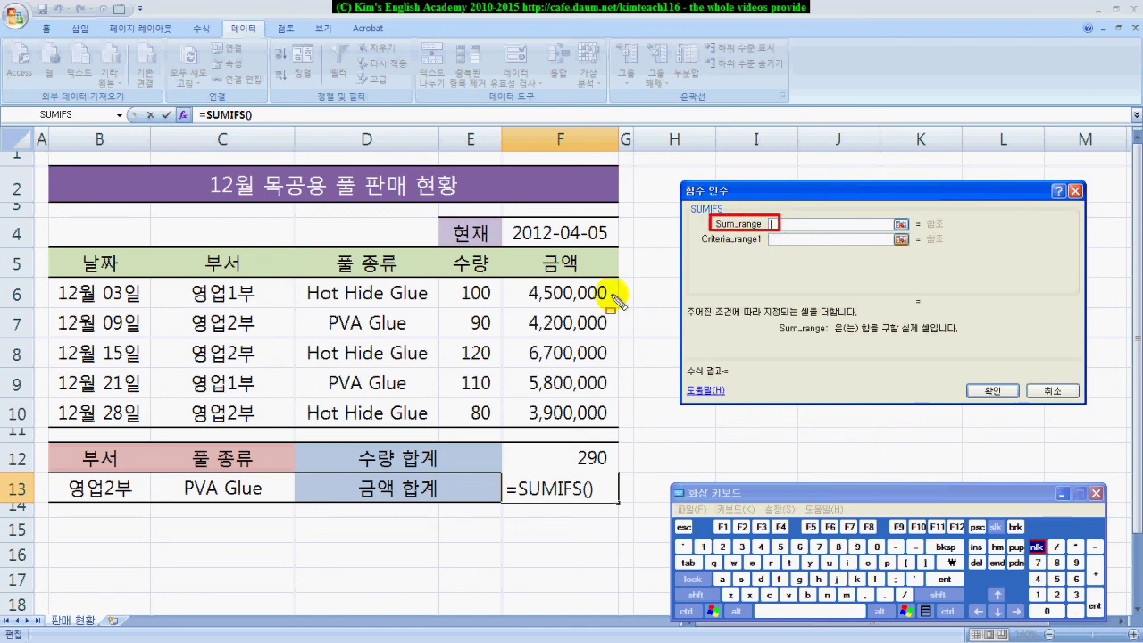
drag(507, 279, 620, 423)
key(Escape)
click(792, 224)
drag(583, 289, 578, 406)
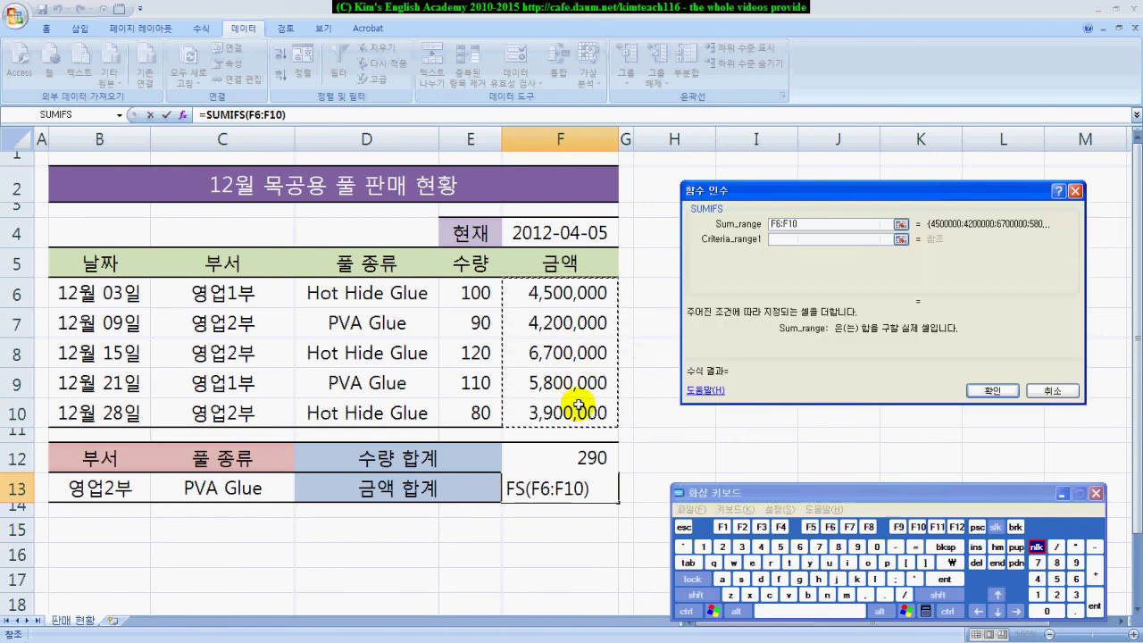
Set the SUMIFS Criteria_range1 to the department cells C6:C10.
click(810, 237)
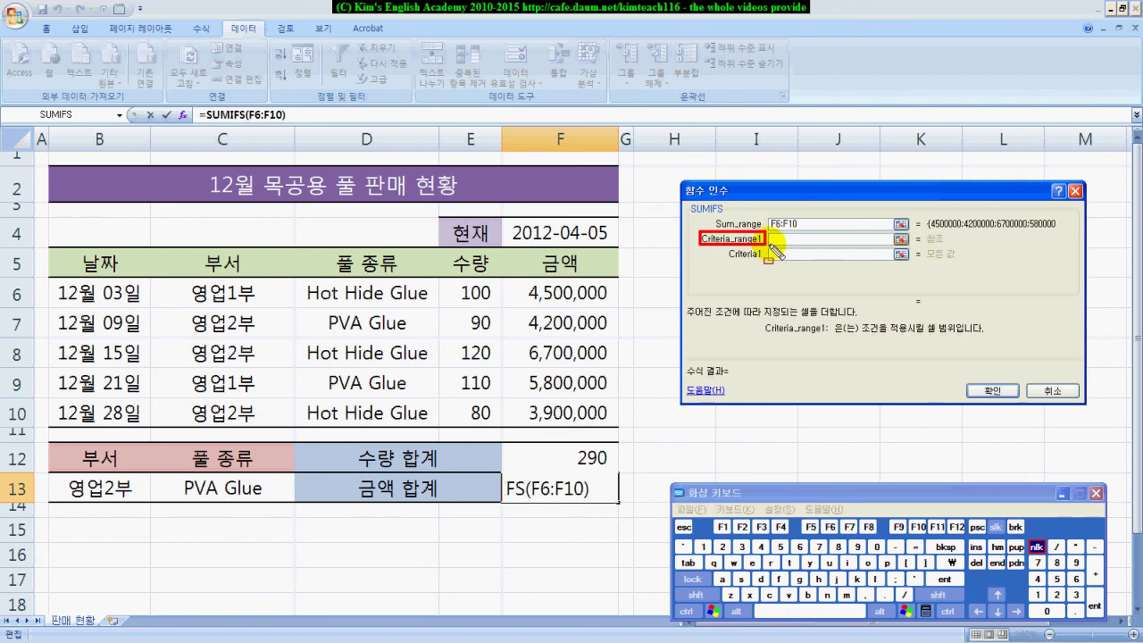
mouse_move(169, 278)
mouse_down()
mouse_move(285, 382)
mouse_move(281, 434)
mouse_up()
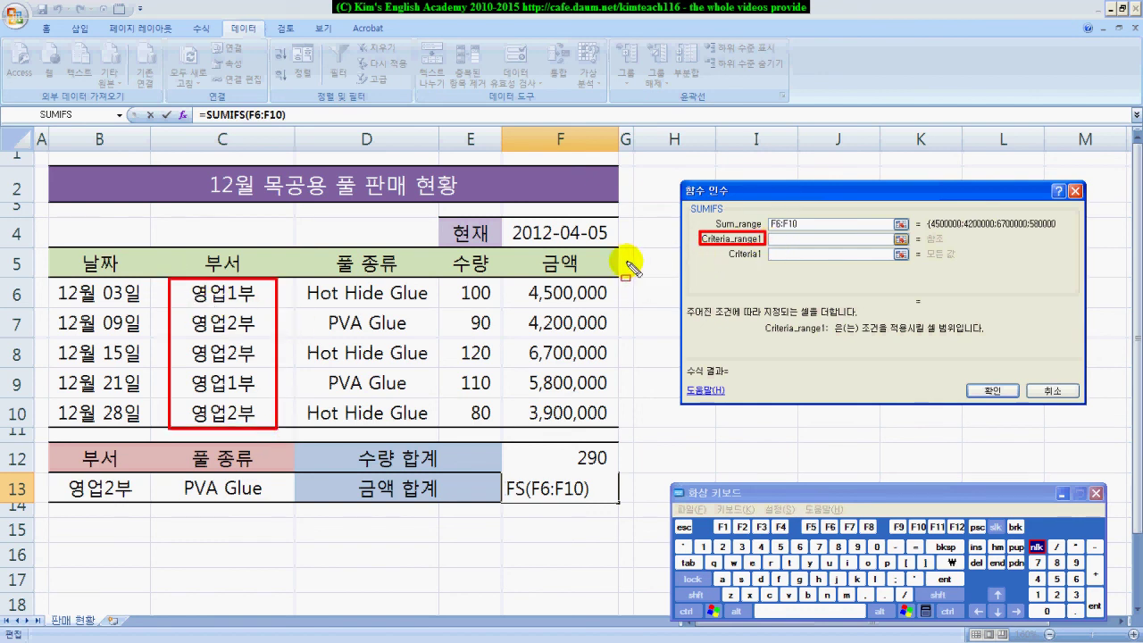
drag(91, 484, 188, 402)
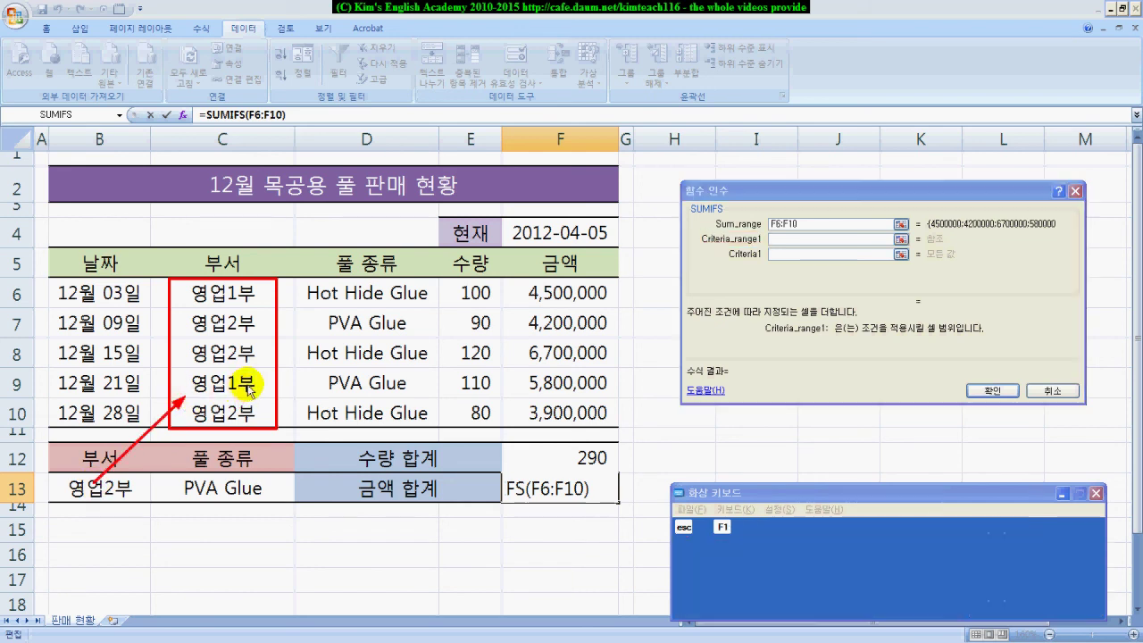
click(775, 238)
drag(240, 288, 235, 405)
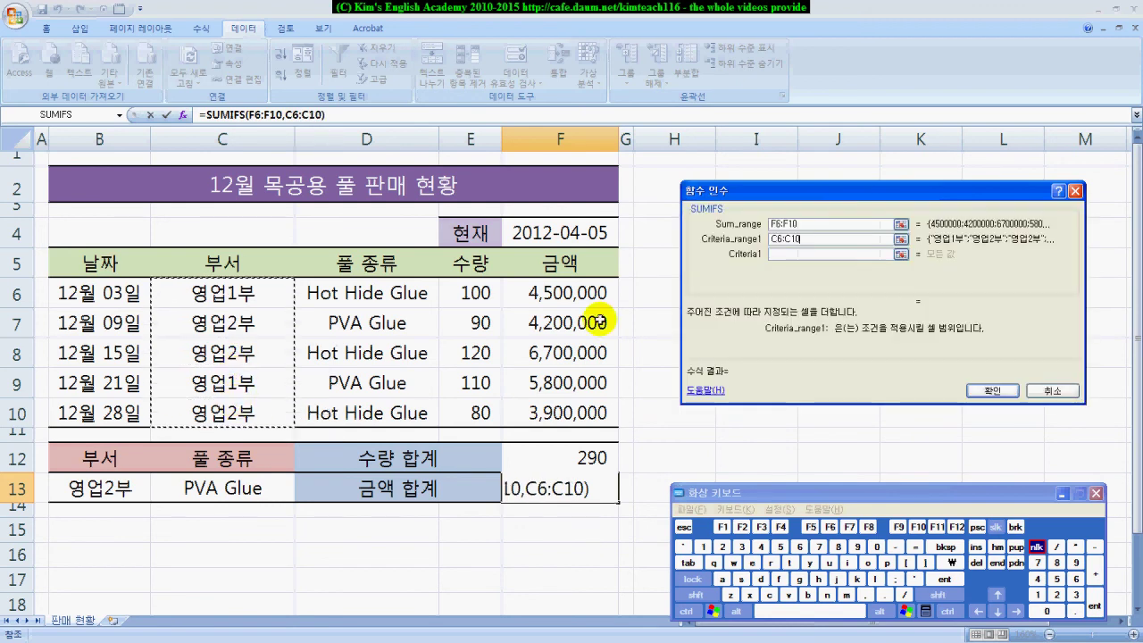
Set the SUMIFS Criteria1 to department cell B13 and Criteria_range2 to the glue type cells D6:D10.
click(775, 253)
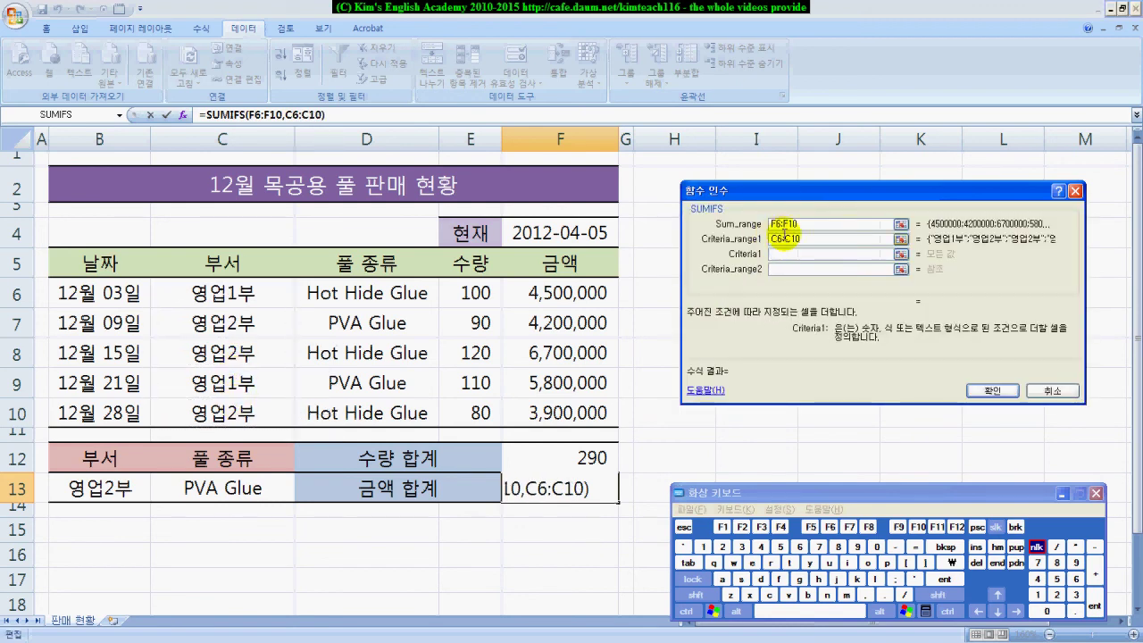
click(108, 483)
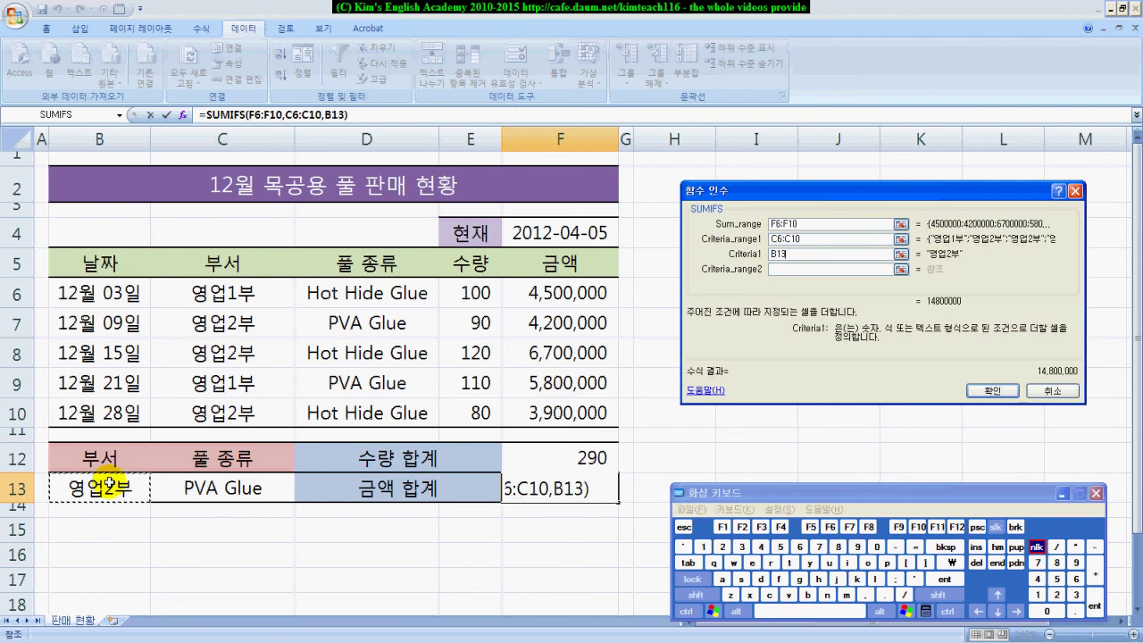
click(815, 268)
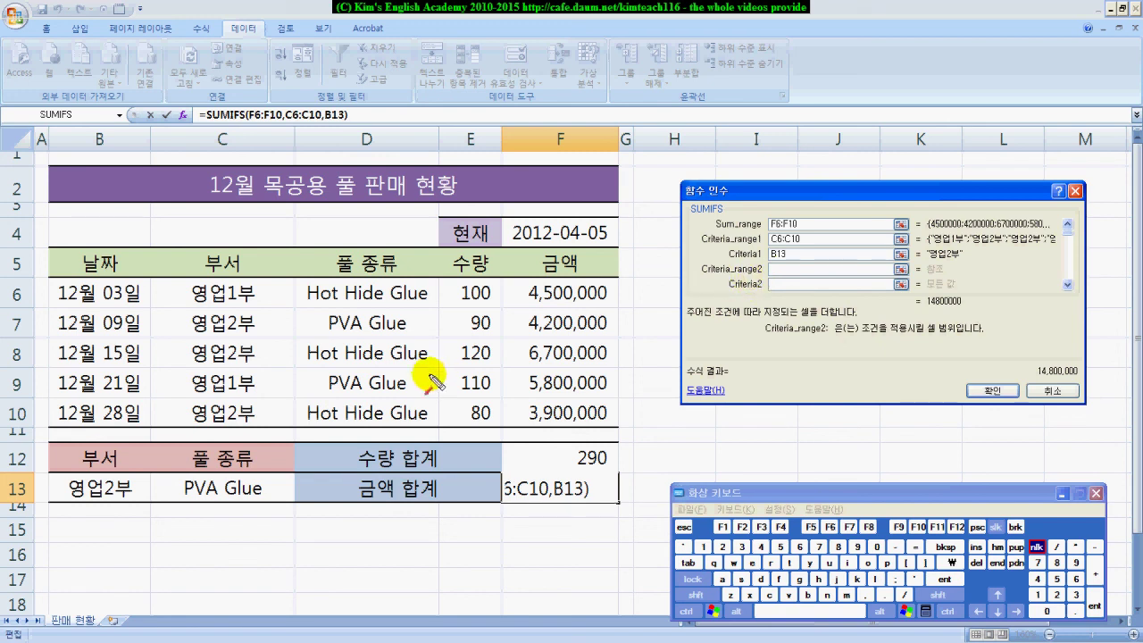
click(166, 479)
mouse_move(240, 494)
mouse_down()
mouse_move(259, 487)
mouse_move(314, 368)
mouse_up()
mouse_move(302, 276)
mouse_down()
mouse_move(332, 325)
mouse_move(439, 429)
mouse_up()
drag(442, 339, 777, 270)
key(Escape)
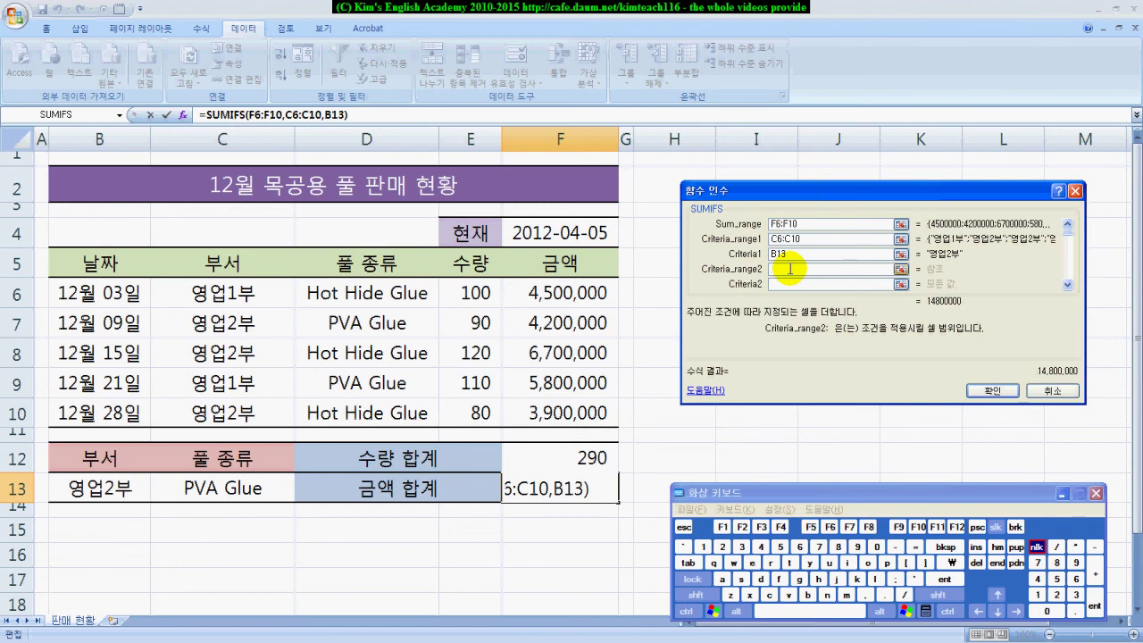
click(375, 291)
drag(374, 291, 375, 401)
Set the SUMIFS Criteria2 to glue type cell C13 and complete the function.
click(778, 284)
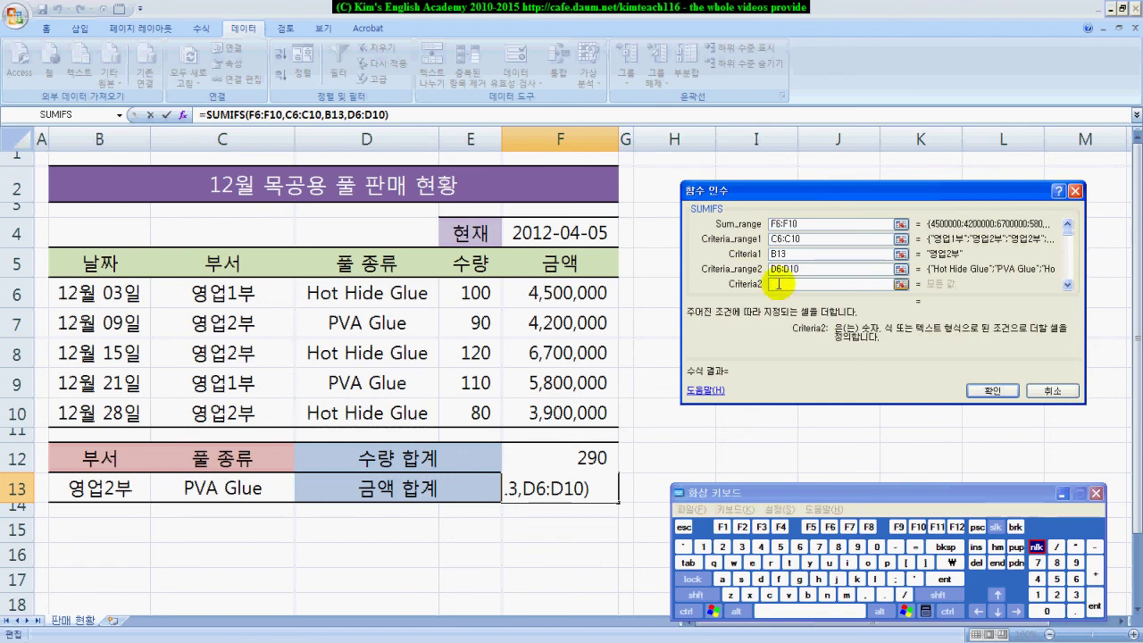
click(252, 489)
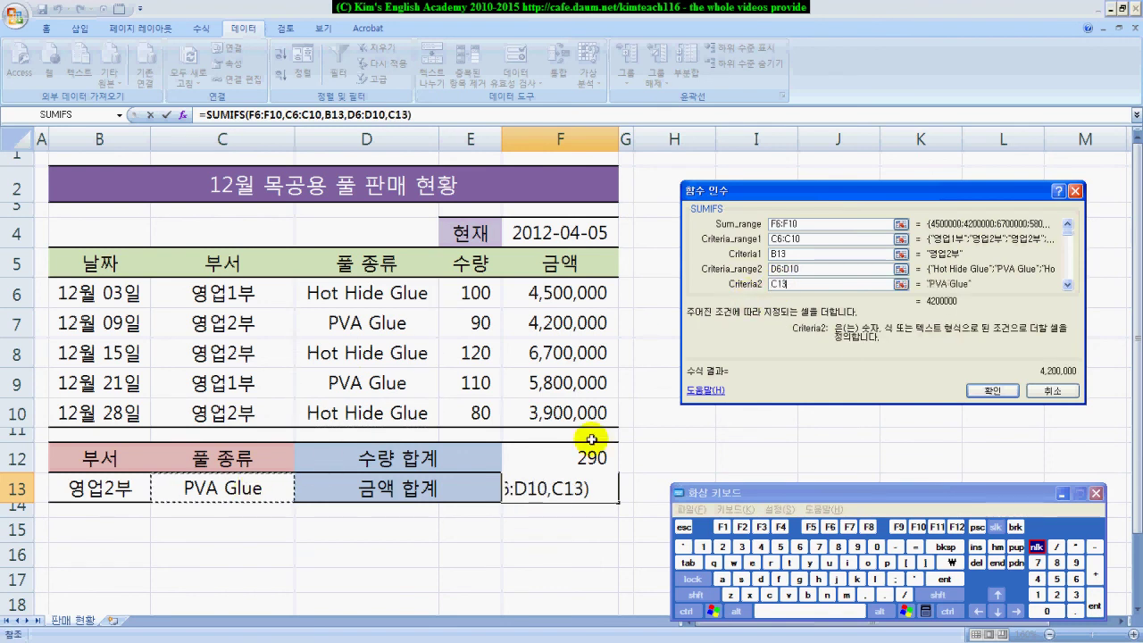
click(1003, 391)
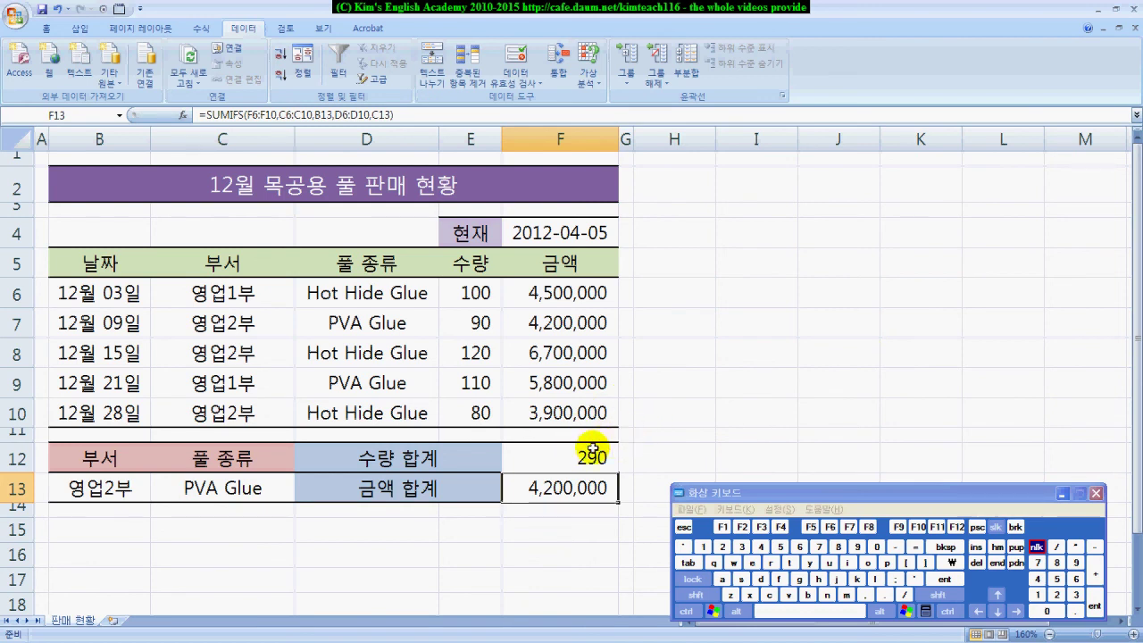
Clear the contents of the two total cells F12:F13.
drag(556, 456, 564, 486)
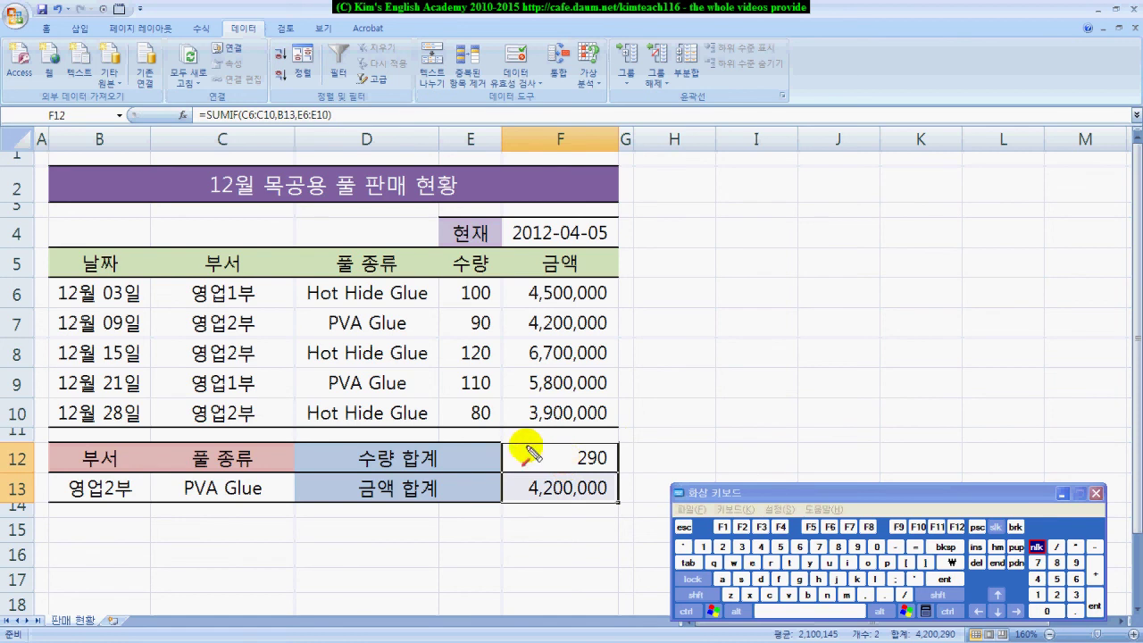
drag(505, 445, 612, 497)
key(Escape)
right_click(588, 458)
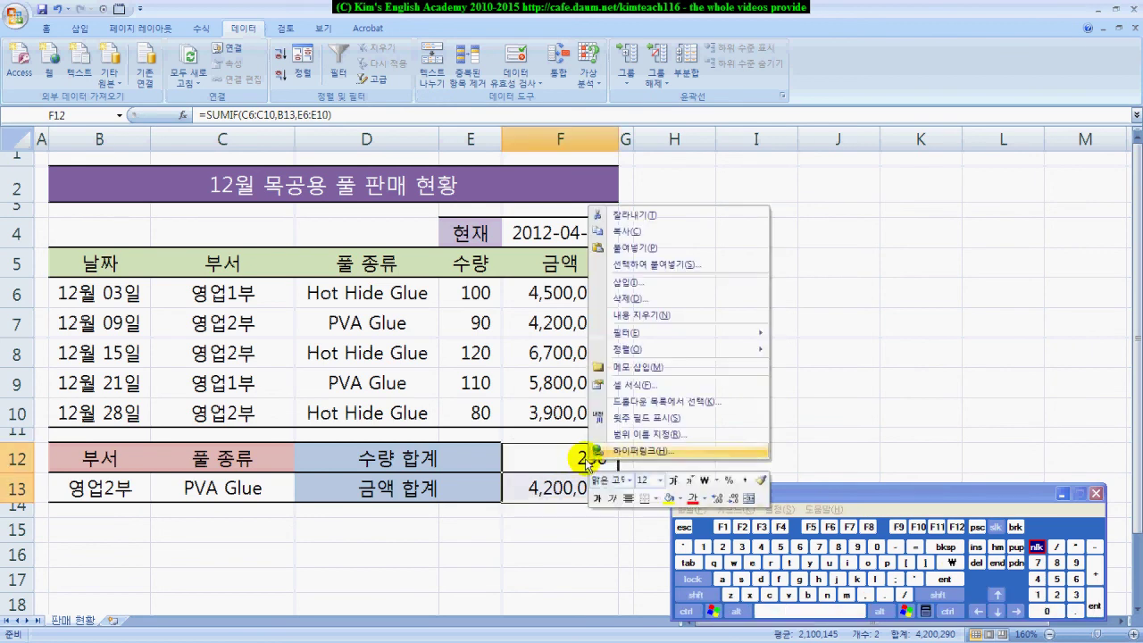
click(651, 314)
Insert the SUMIF function in cell F12, beside the 수량 합계 label, and bring up its arguments.
click(570, 455)
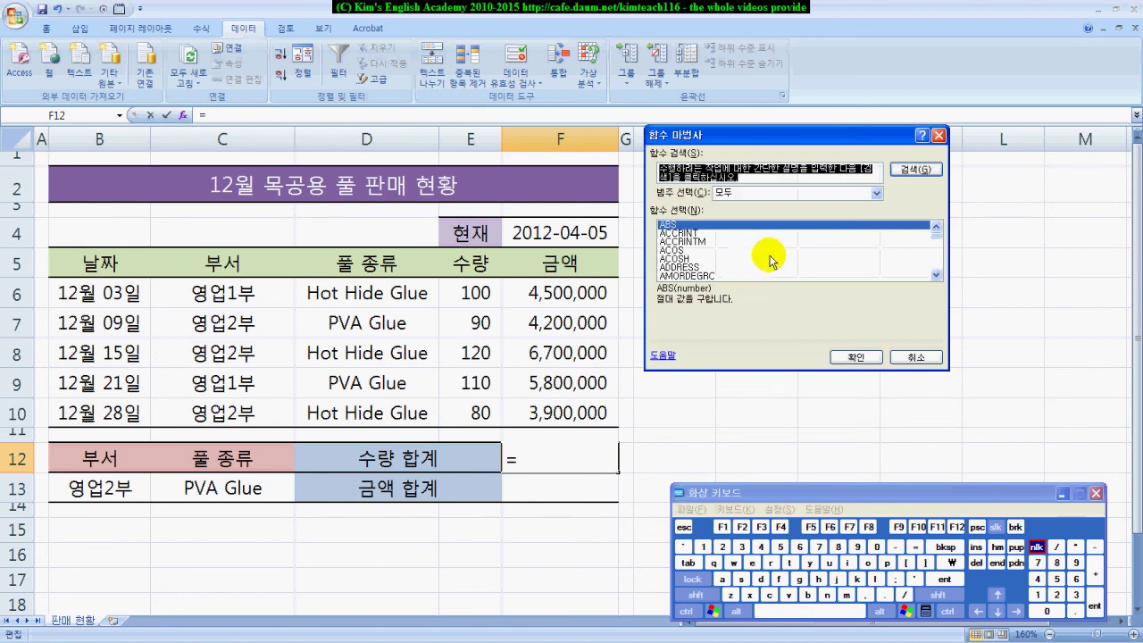
click(769, 259)
key(s)
scroll(770, 259, down, 1)
scroll(770, 259, down, 4)
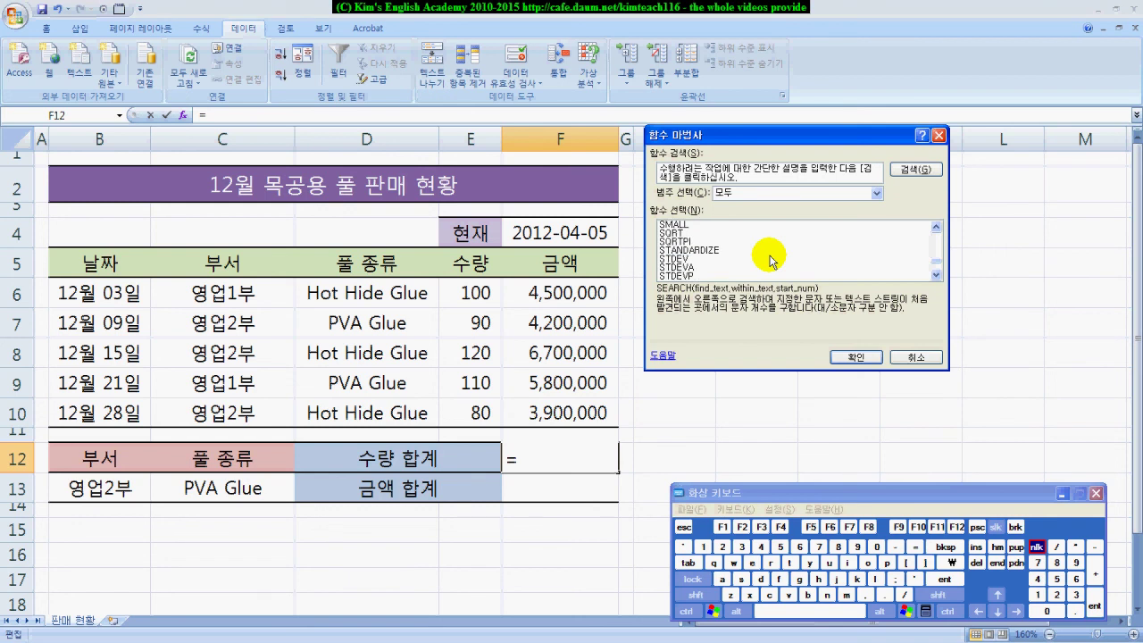
scroll(773, 260, down, 1)
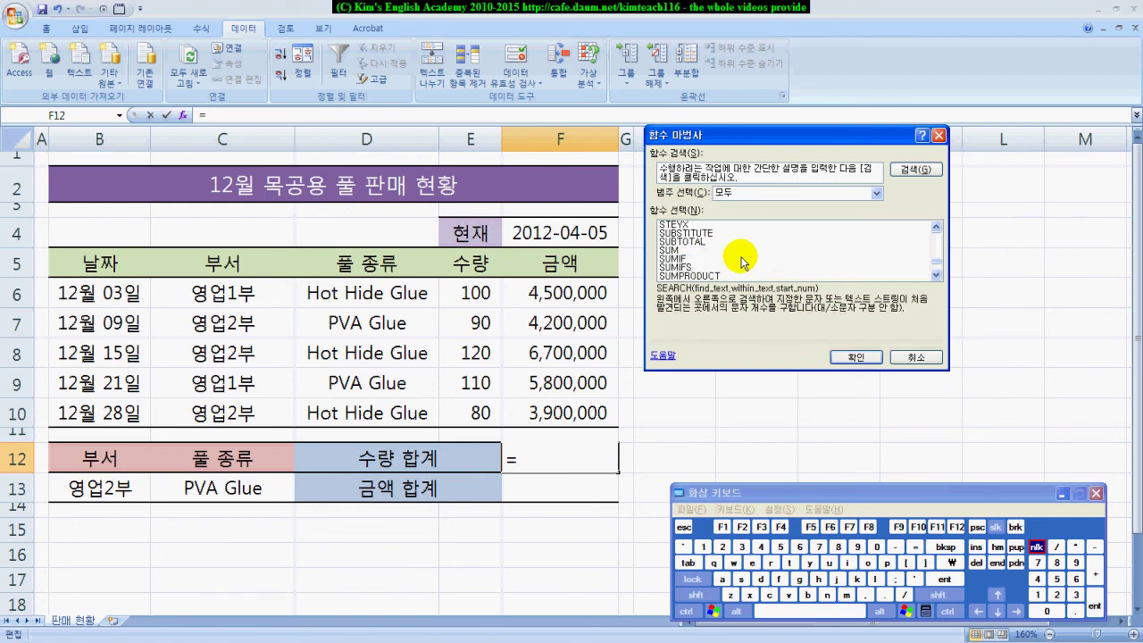
click(668, 259)
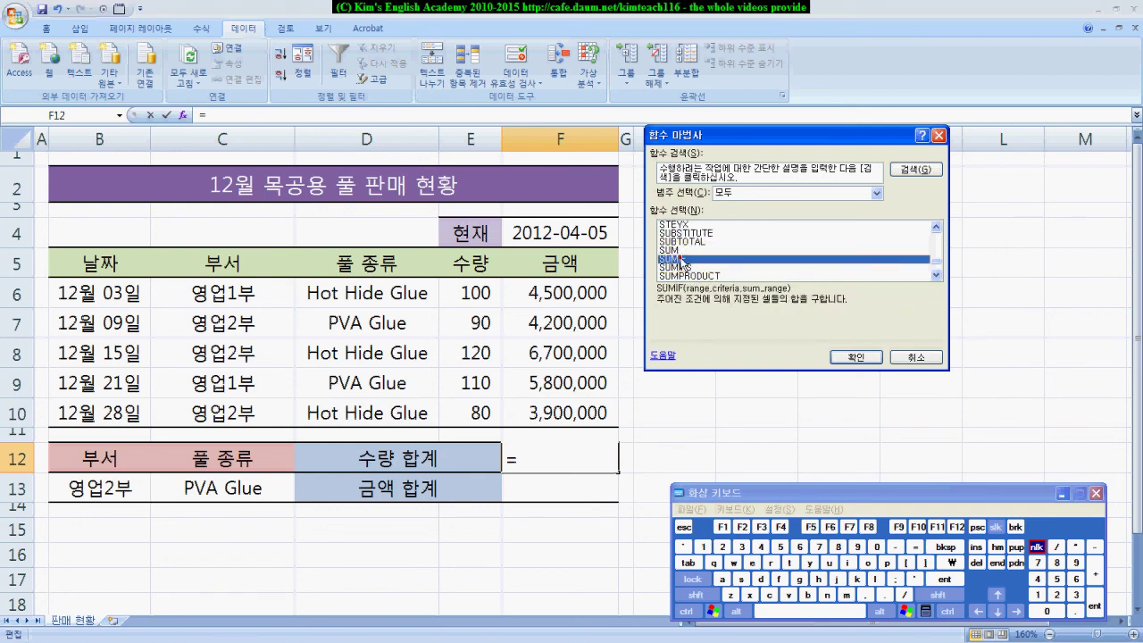
double_click(680, 259)
Move the arguments dialog clear of the table and set the SUMIF Range to C6:C10 and Criteria to B13.
drag(340, 216, 935, 252)
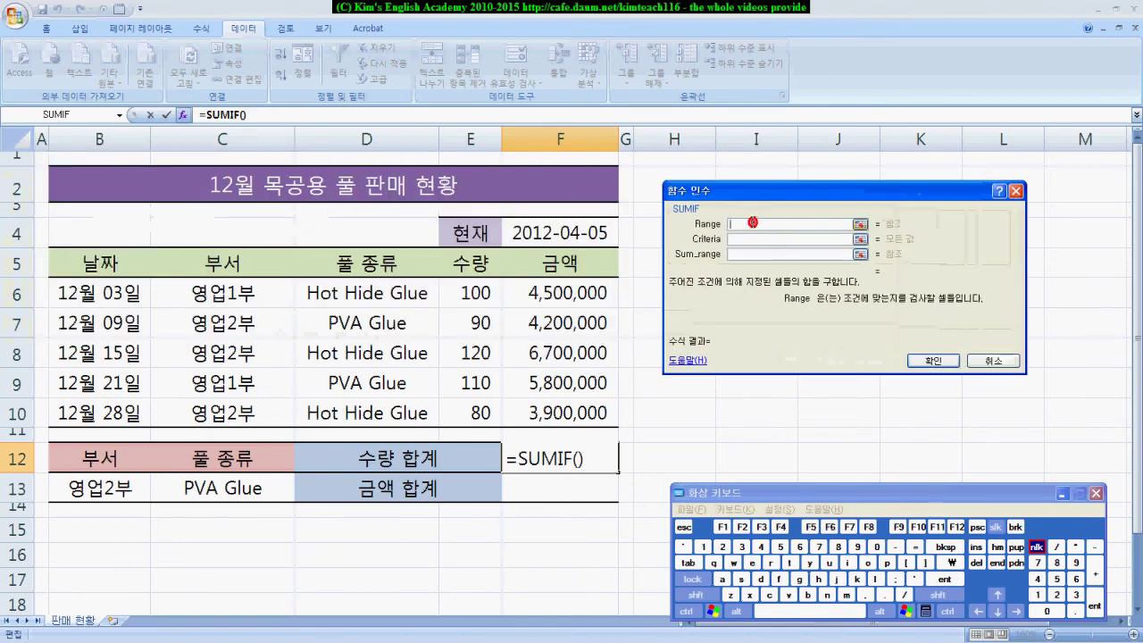
drag(246, 286, 235, 413)
click(740, 241)
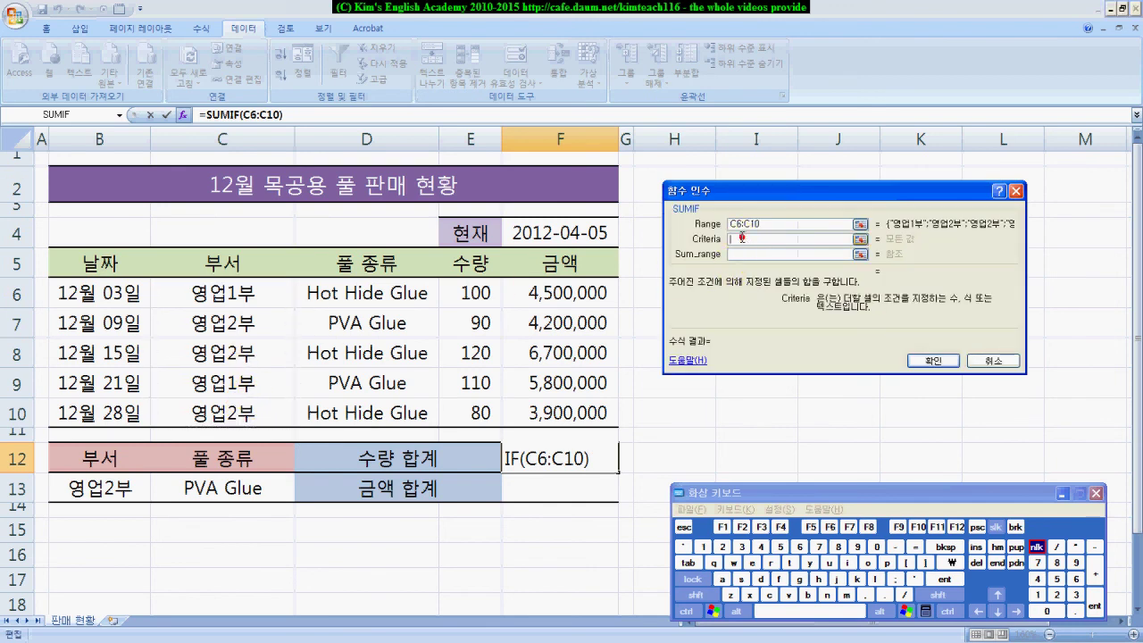
click(92, 483)
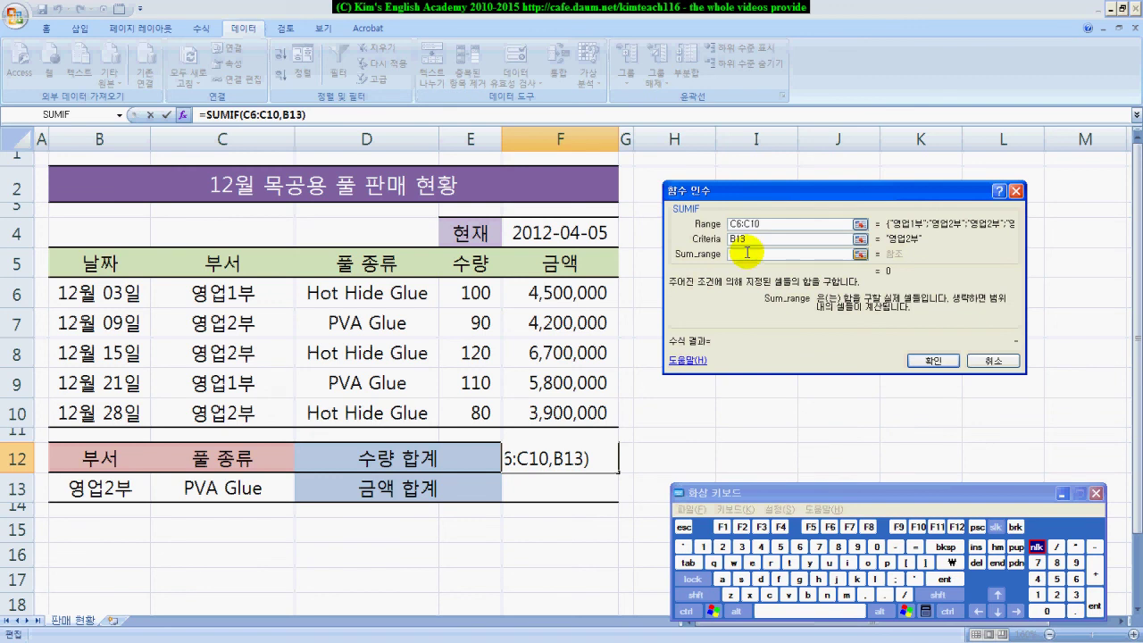
Set the SUMIF Sum_range to the quantity cells E6:E10 and complete the function in F12.
click(476, 289)
drag(476, 290, 475, 406)
click(971, 361)
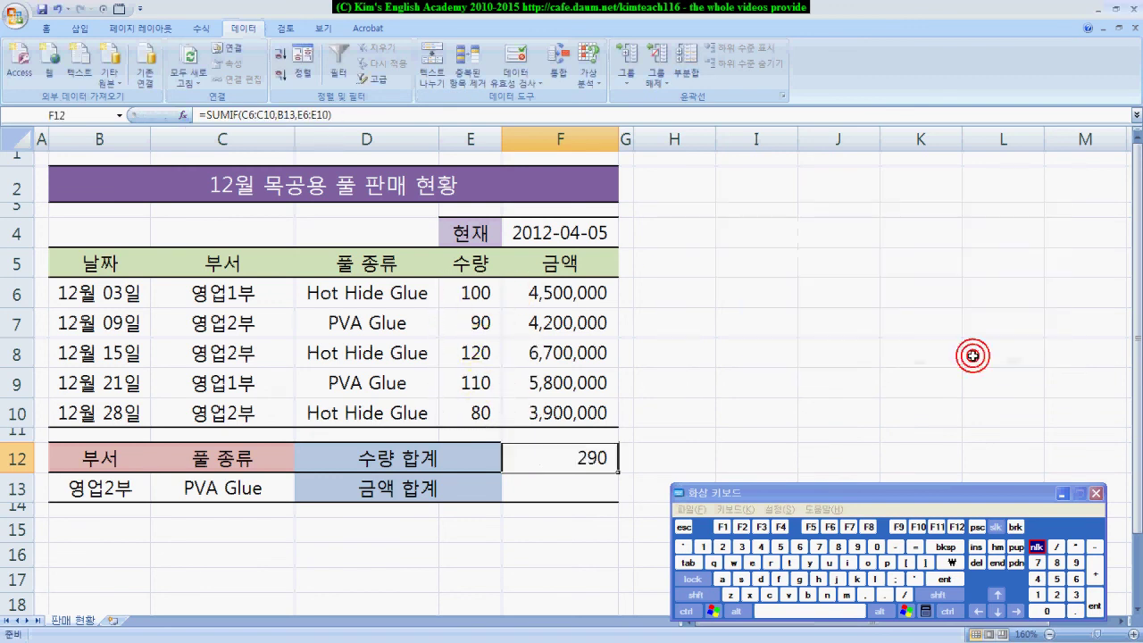
Insert the SUMIFS function in the emptied cell F13, beside the 금액 합계 label, choosing it from the full function list.
click(545, 489)
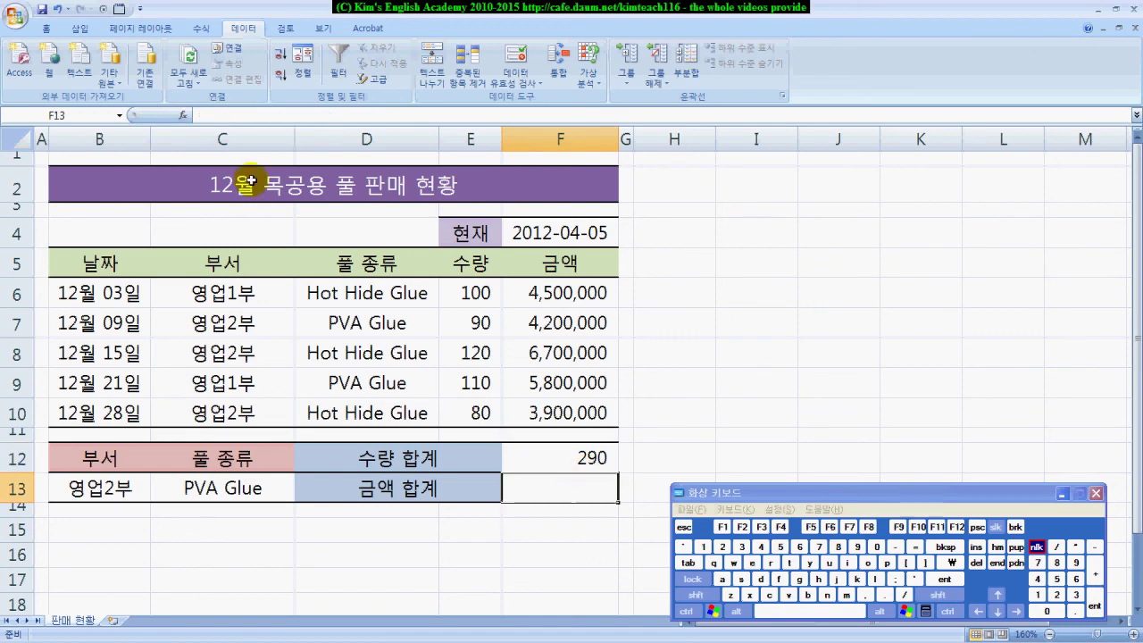
click(184, 117)
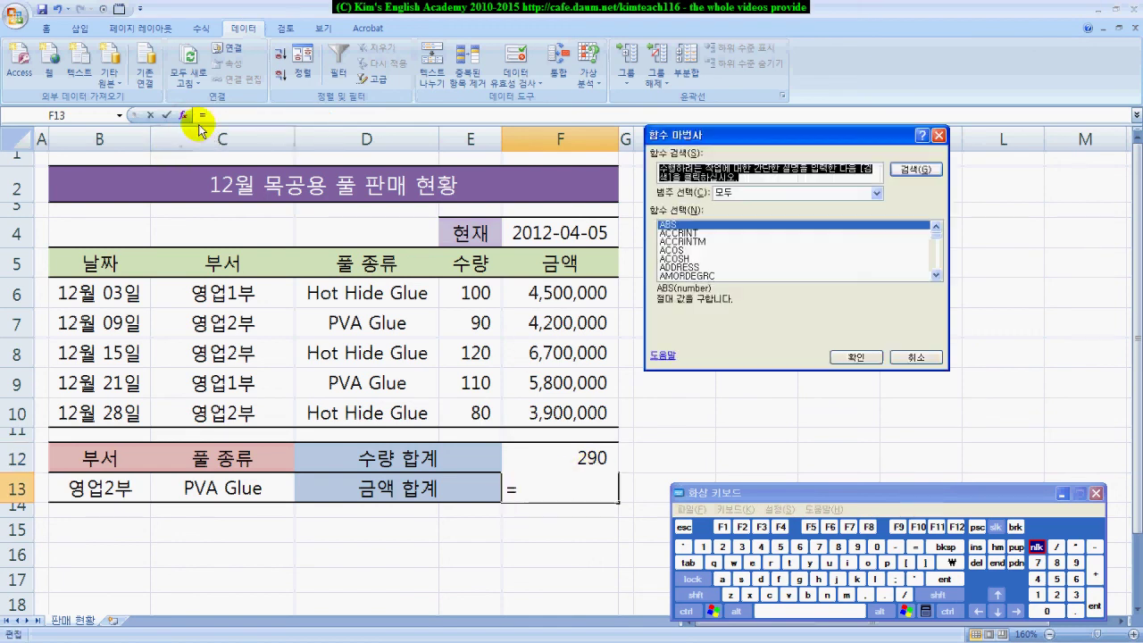
click(728, 260)
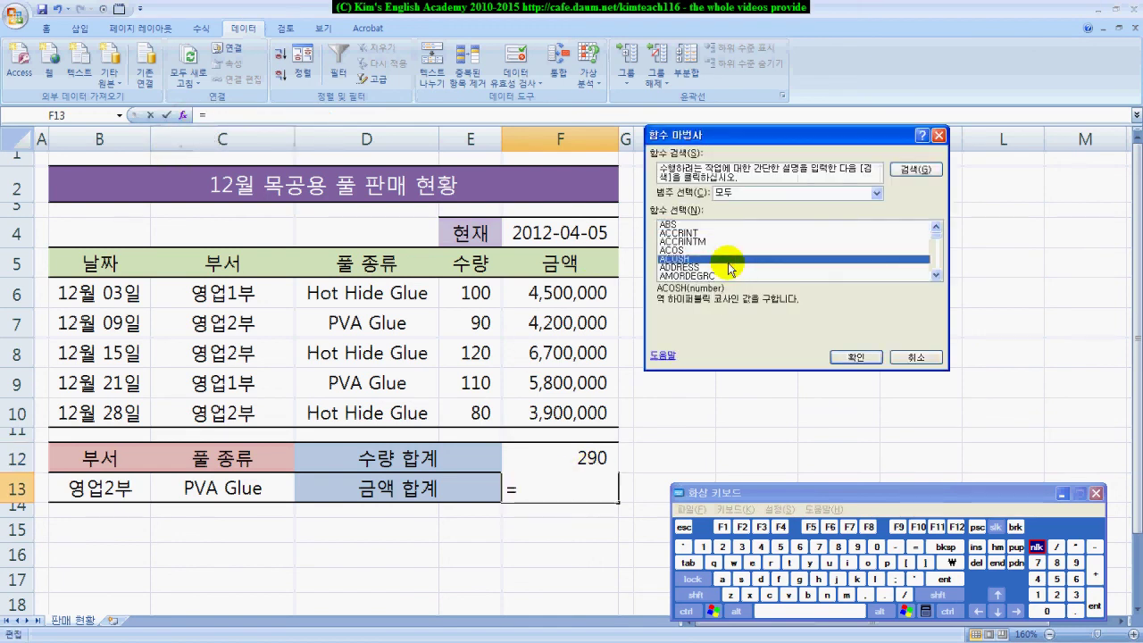
key(s)
scroll(728, 268, down, 5)
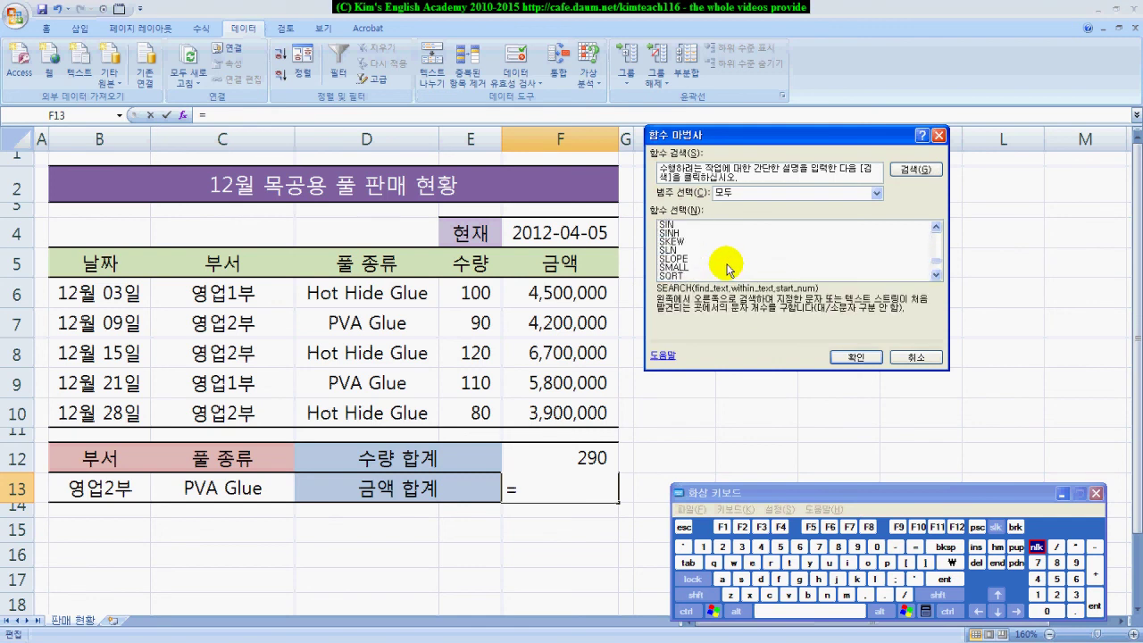
scroll(728, 268, down, 2)
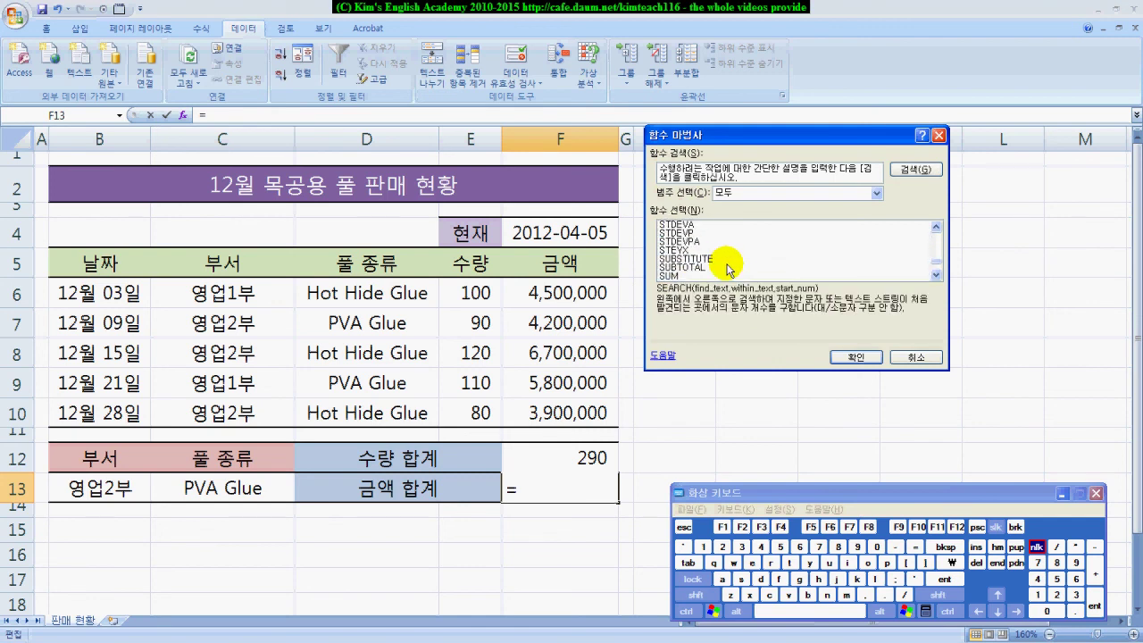
click(681, 267)
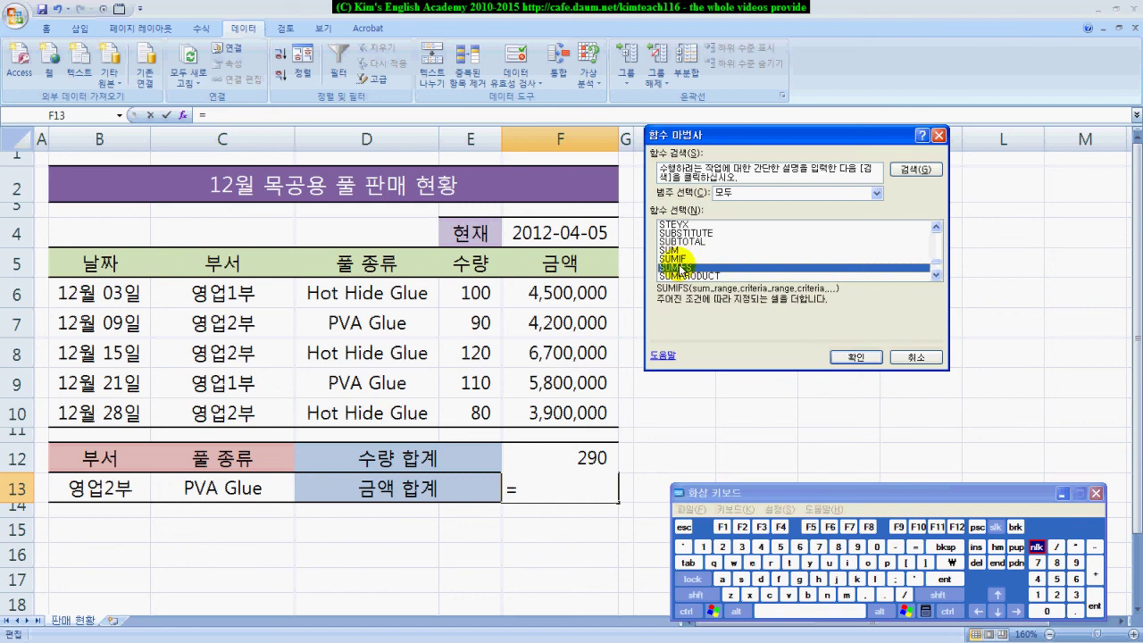
double_click(678, 265)
Move the SUMIFS arguments dialog off the table and set Sum_range to the amount cells F6:F10.
drag(367, 267, 964, 288)
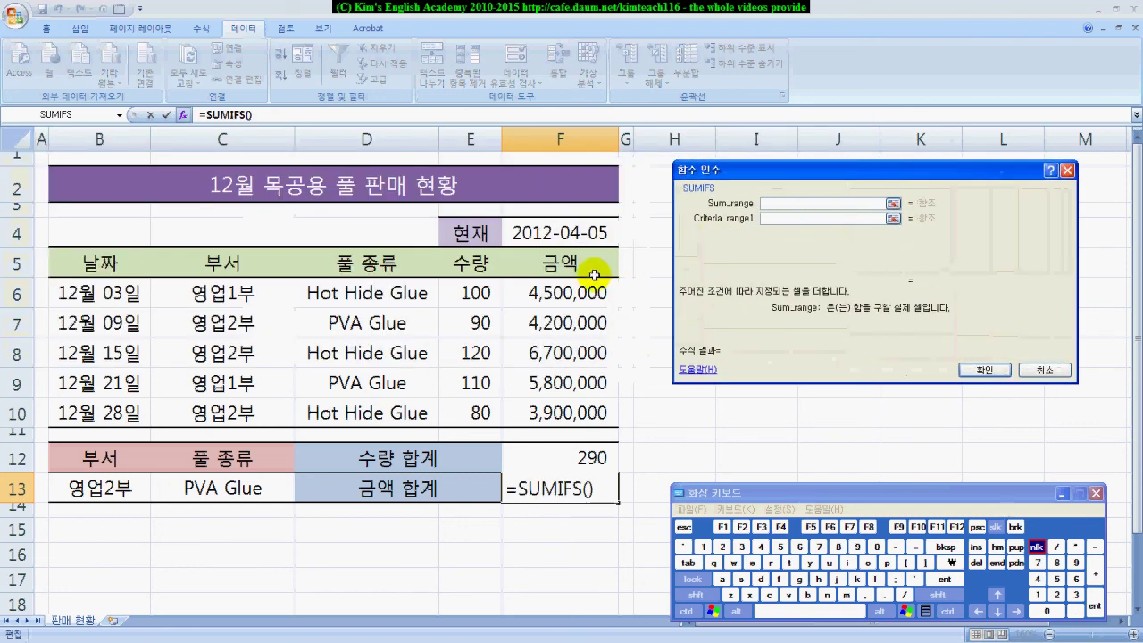
click(569, 290)
drag(569, 290, 571, 406)
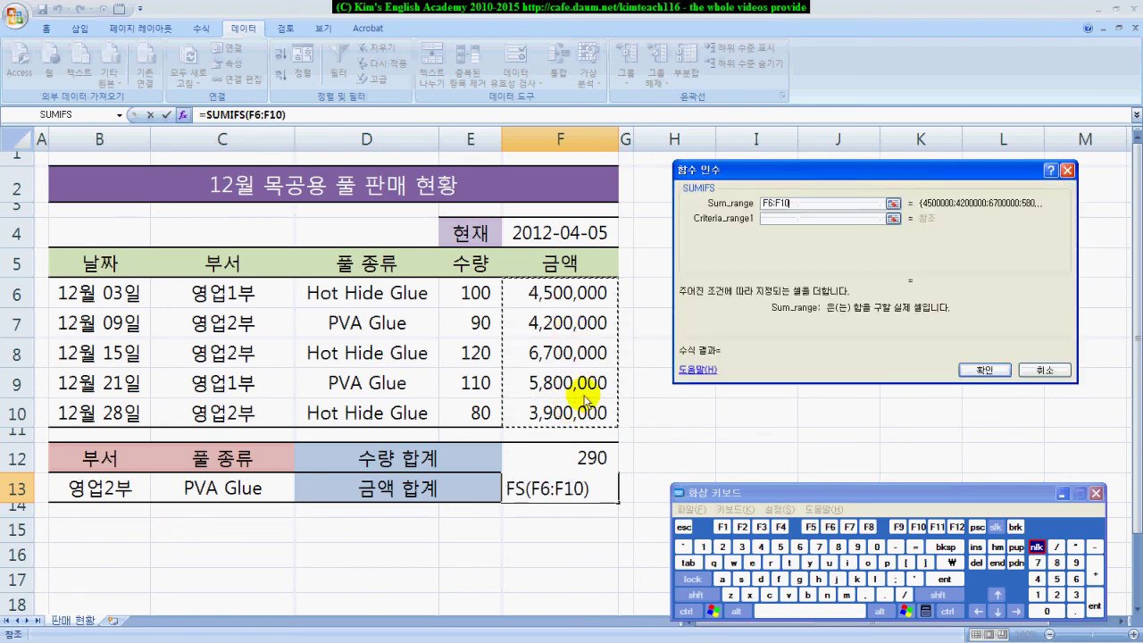
Set the SUMIFS Criteria_range1 to the department cells C6:C10 and Criteria1 to B13.
click(779, 218)
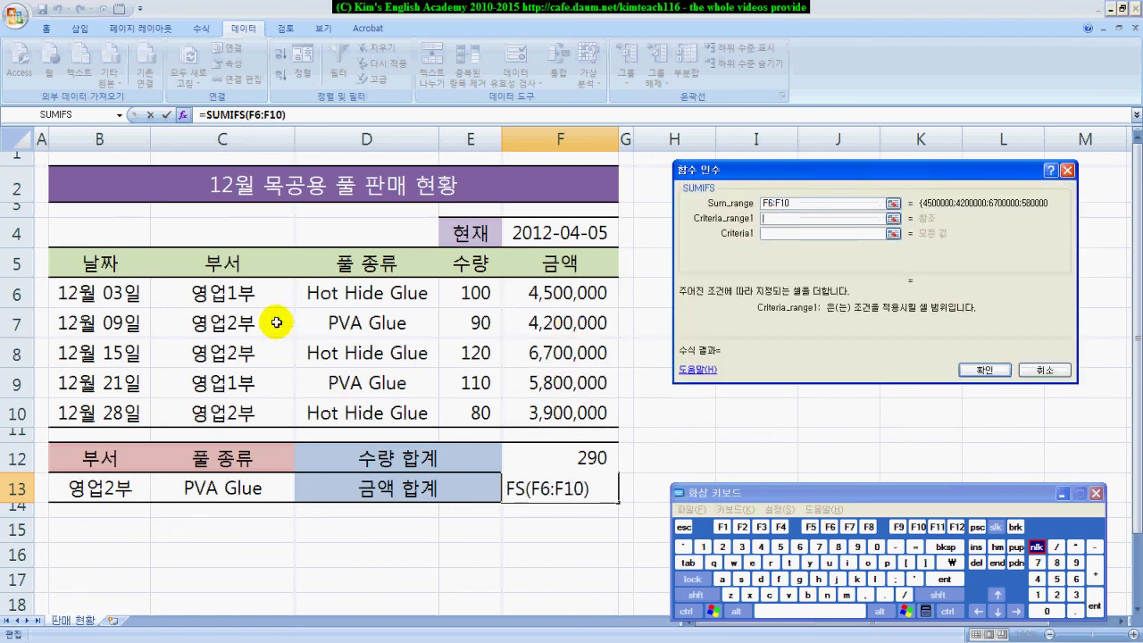
drag(237, 292, 238, 406)
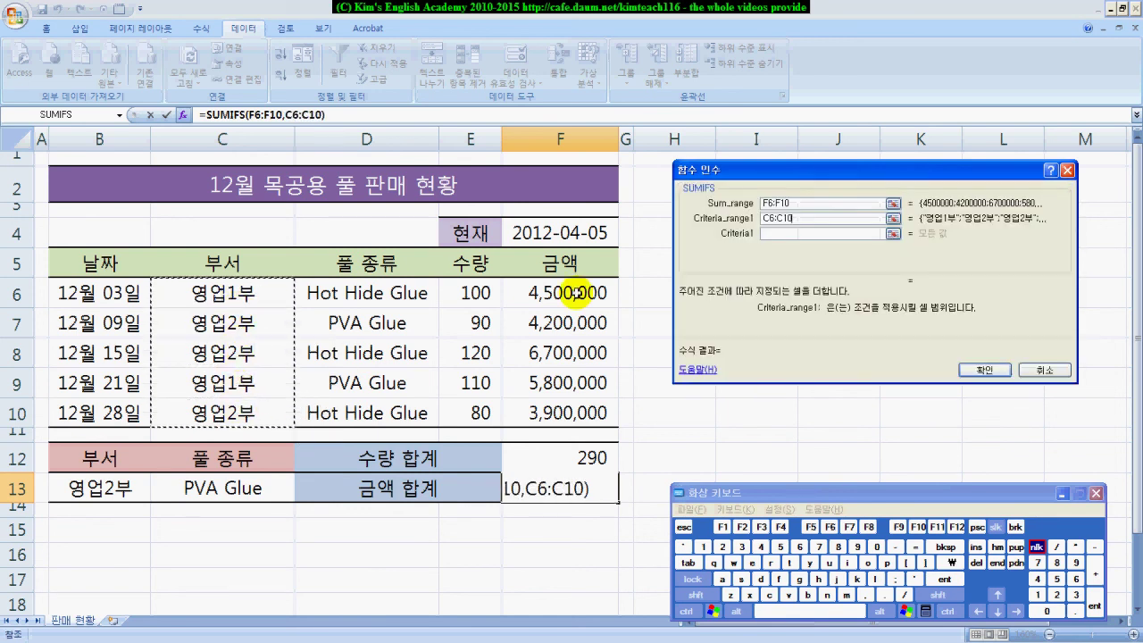
click(788, 232)
click(111, 488)
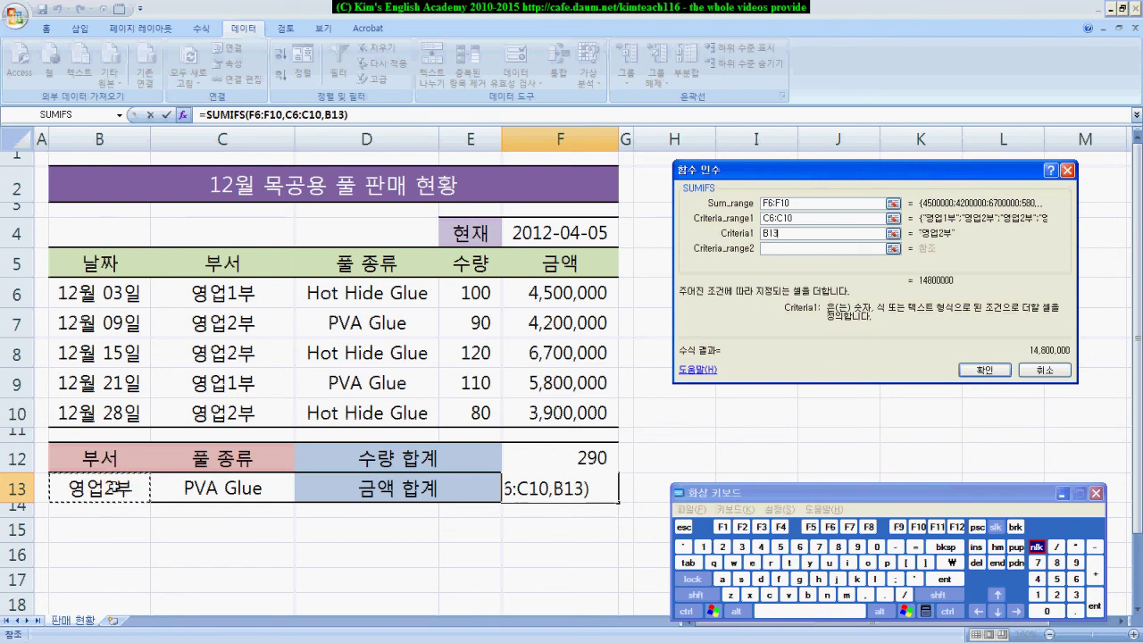
Add the second SUMIFS condition with Criteria_range2 D6:D10 and Criteria2 C13, and complete the function.
click(783, 247)
drag(375, 293, 375, 406)
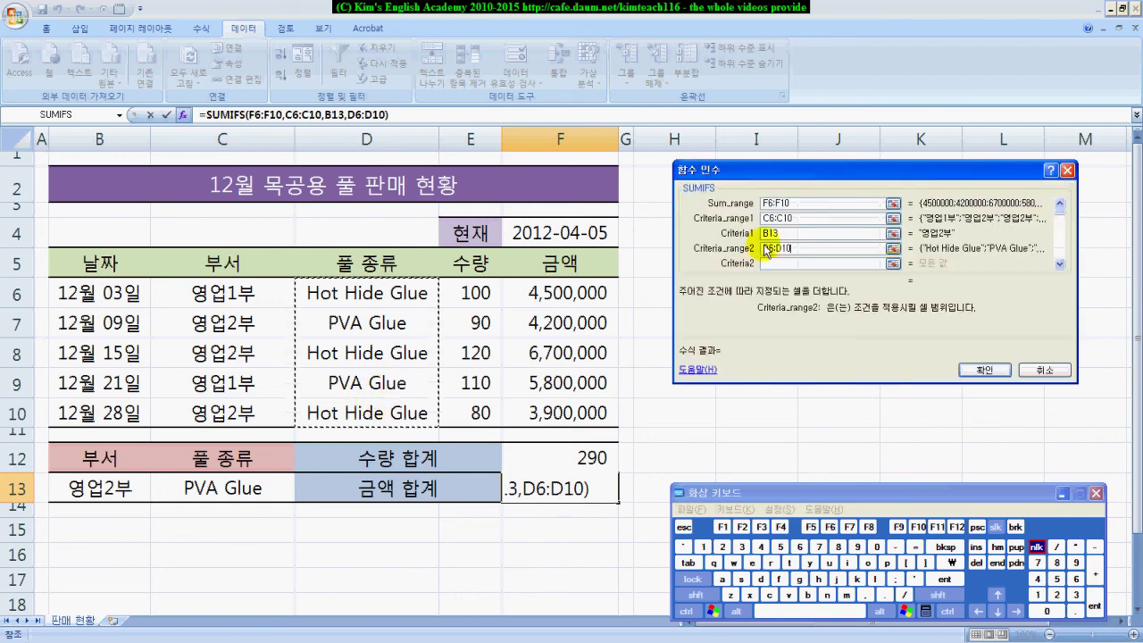
click(783, 263)
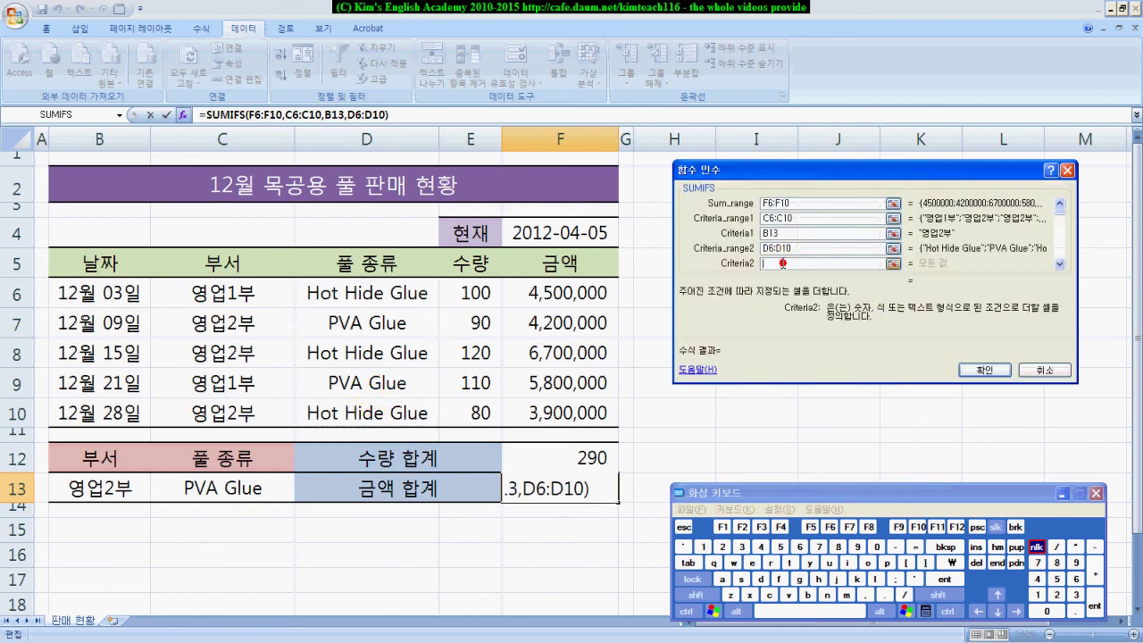
click(245, 487)
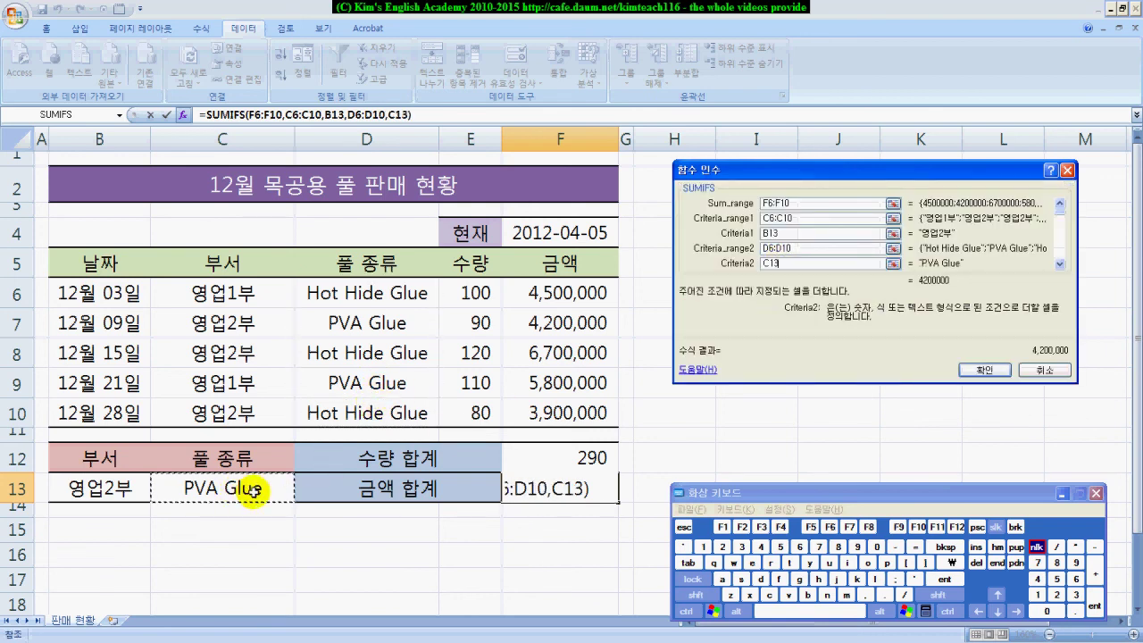
click(983, 369)
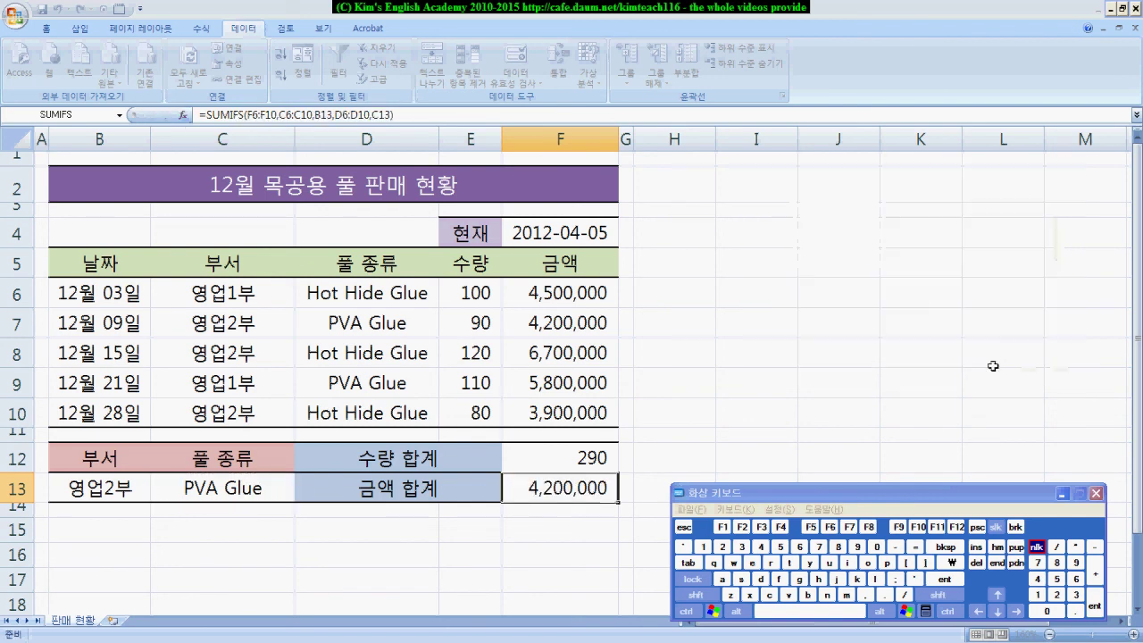
Close the Ch15.xlsx workbook without saving its changes.
click(871, 332)
click(871, 332)
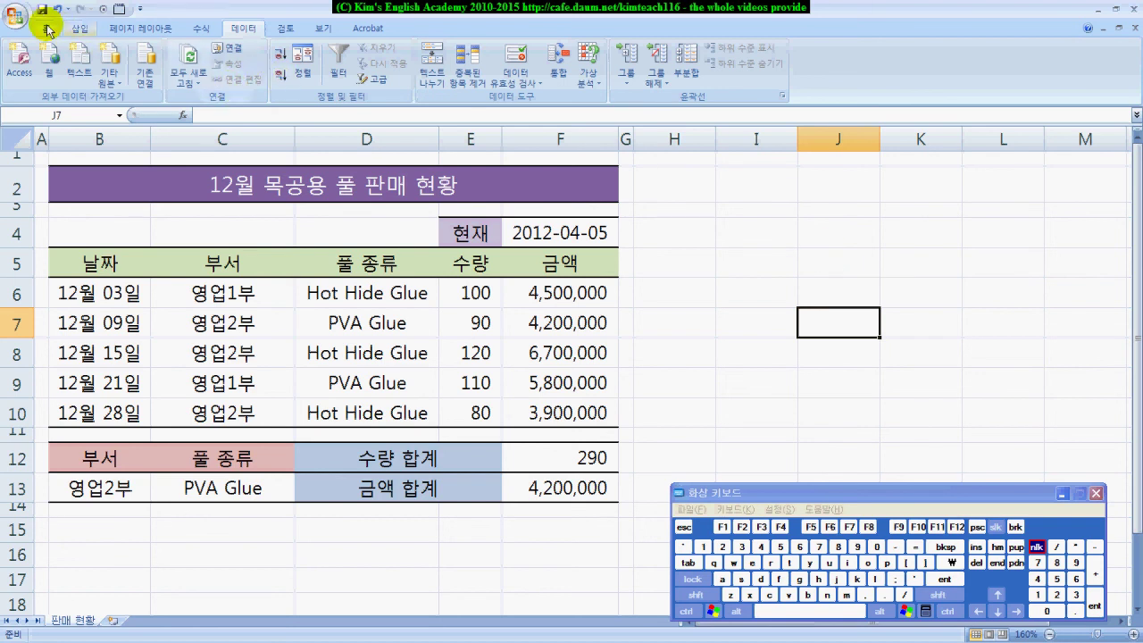
click(18, 15)
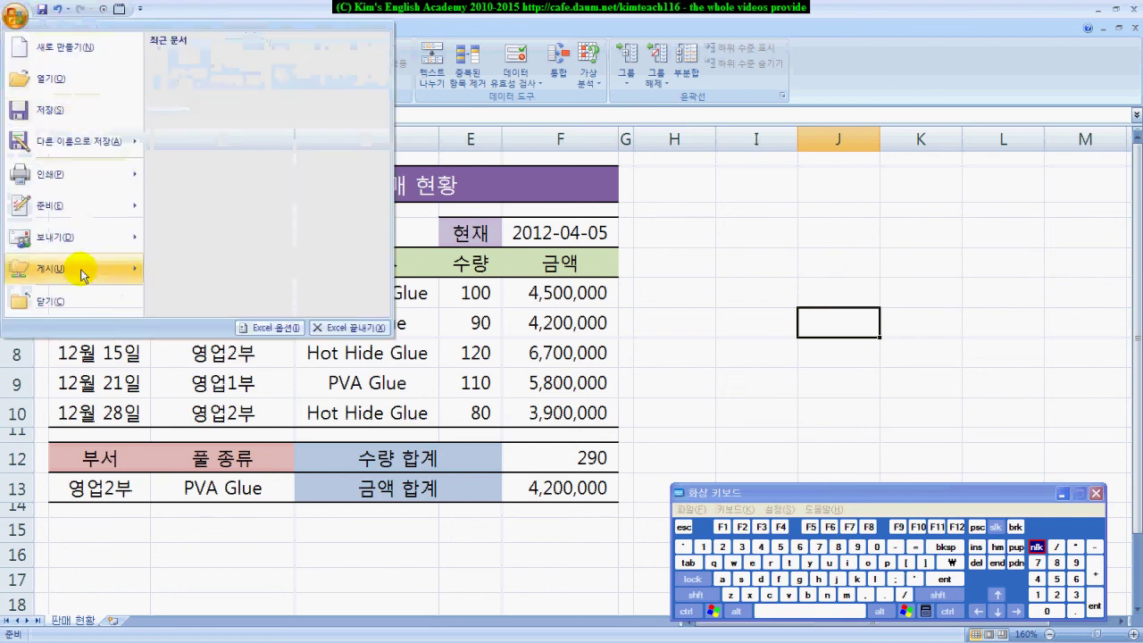
click(79, 302)
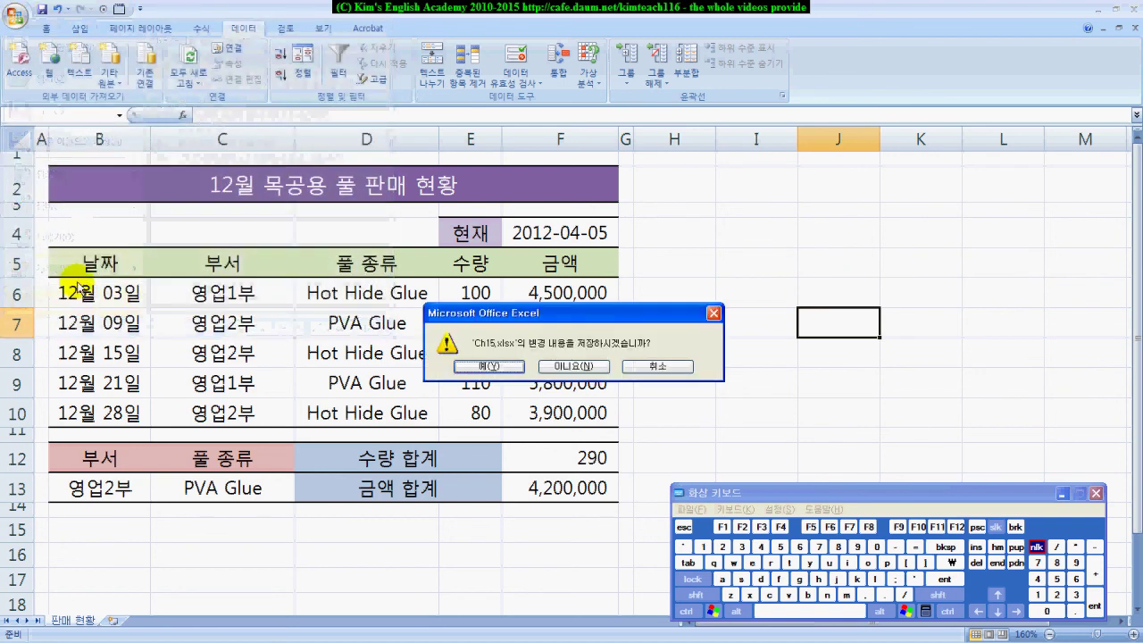
click(579, 365)
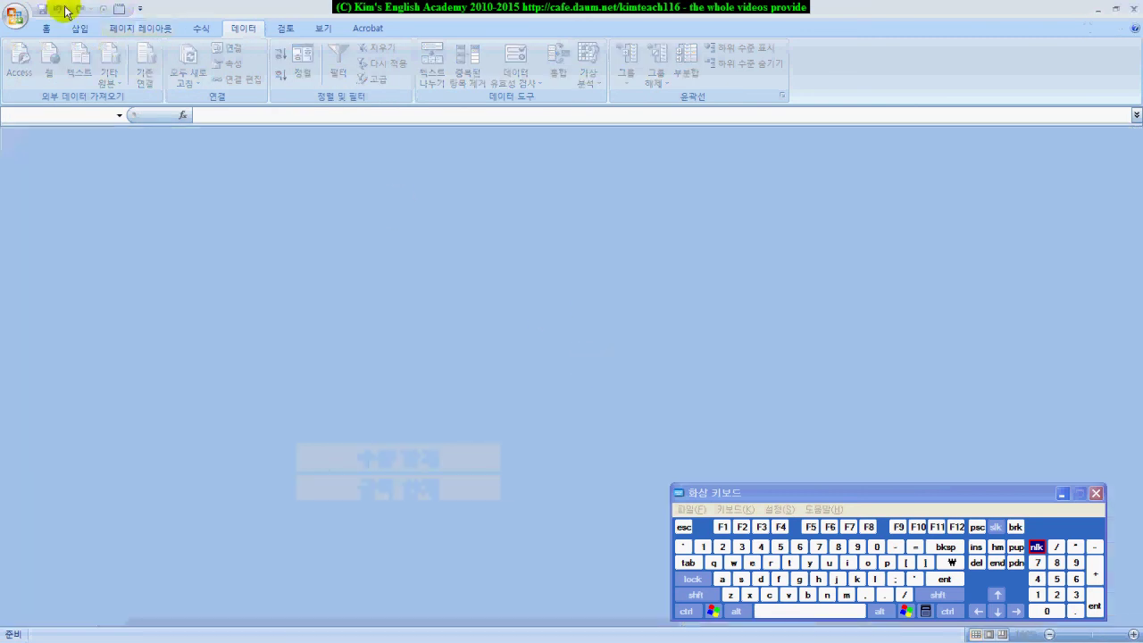
Open the practice workbook Ch15-1 from the 연습파일 folder.
click(16, 14)
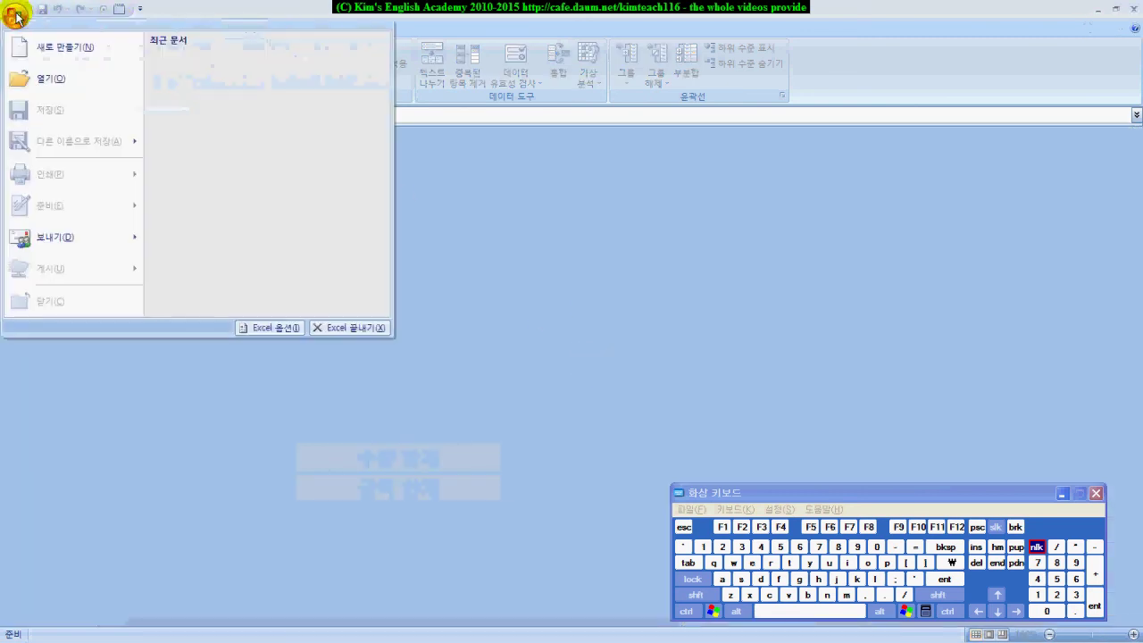
click(53, 78)
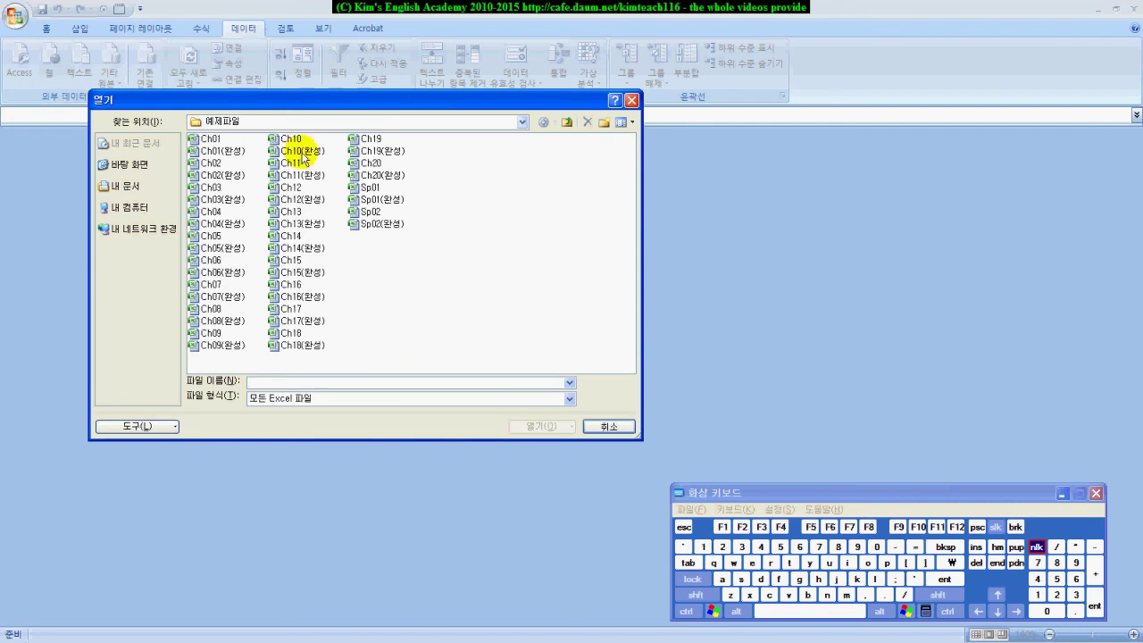
click(566, 123)
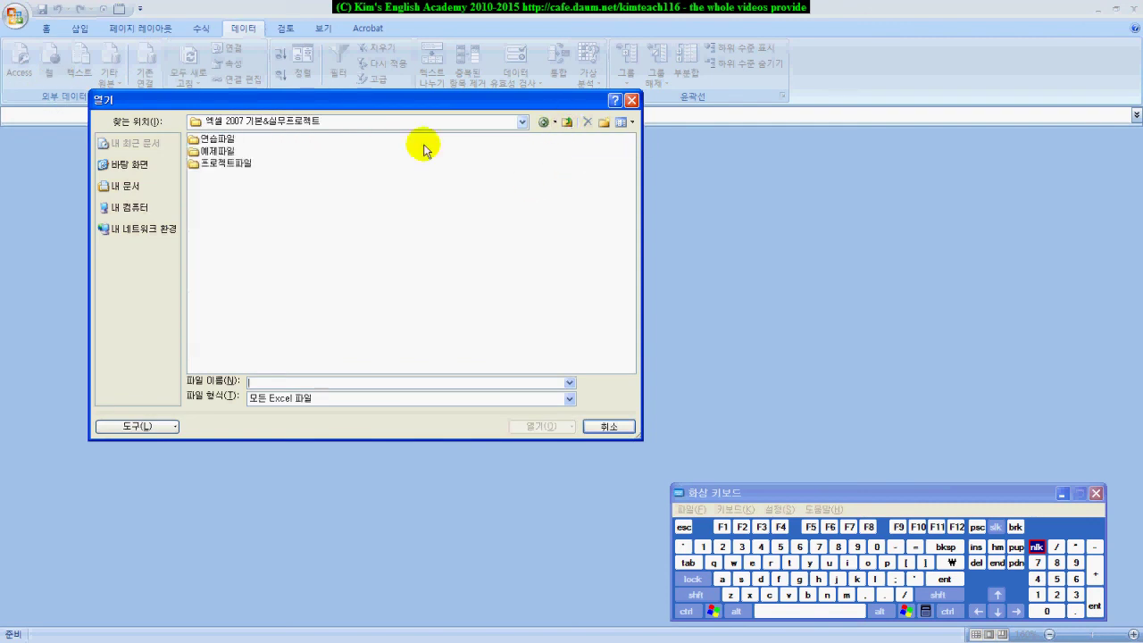
double_click(219, 140)
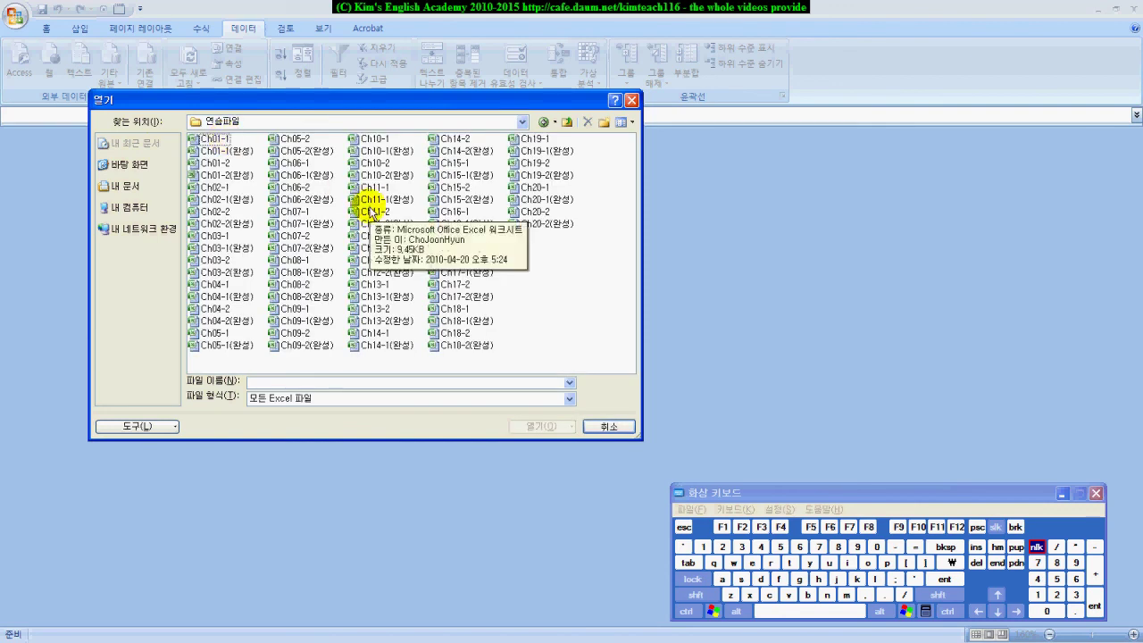
click(456, 167)
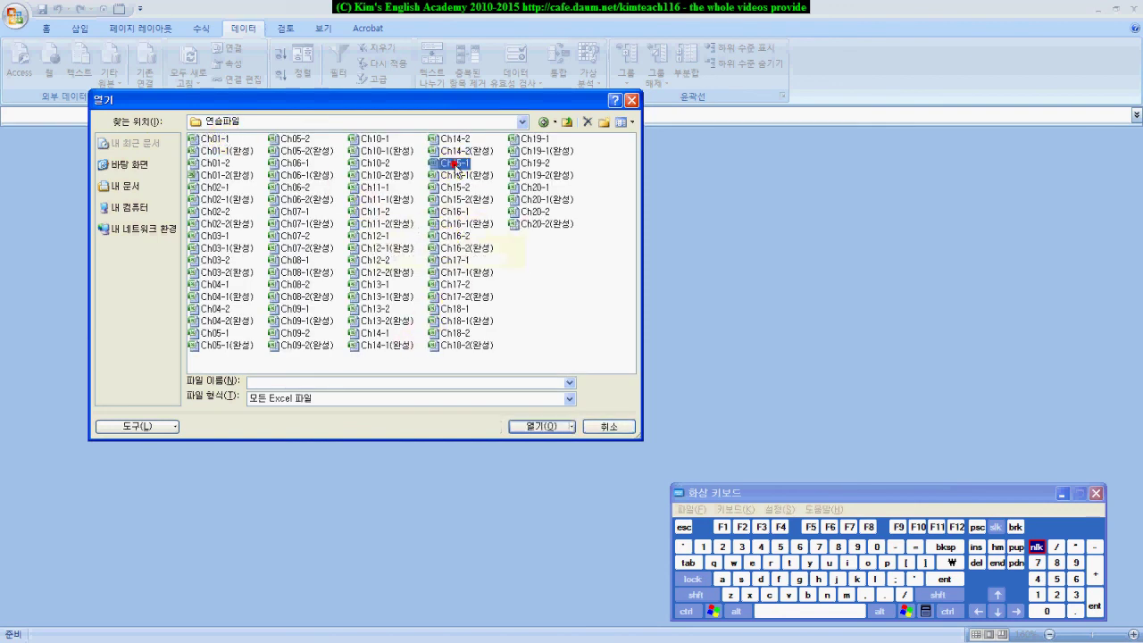
double_click(441, 163)
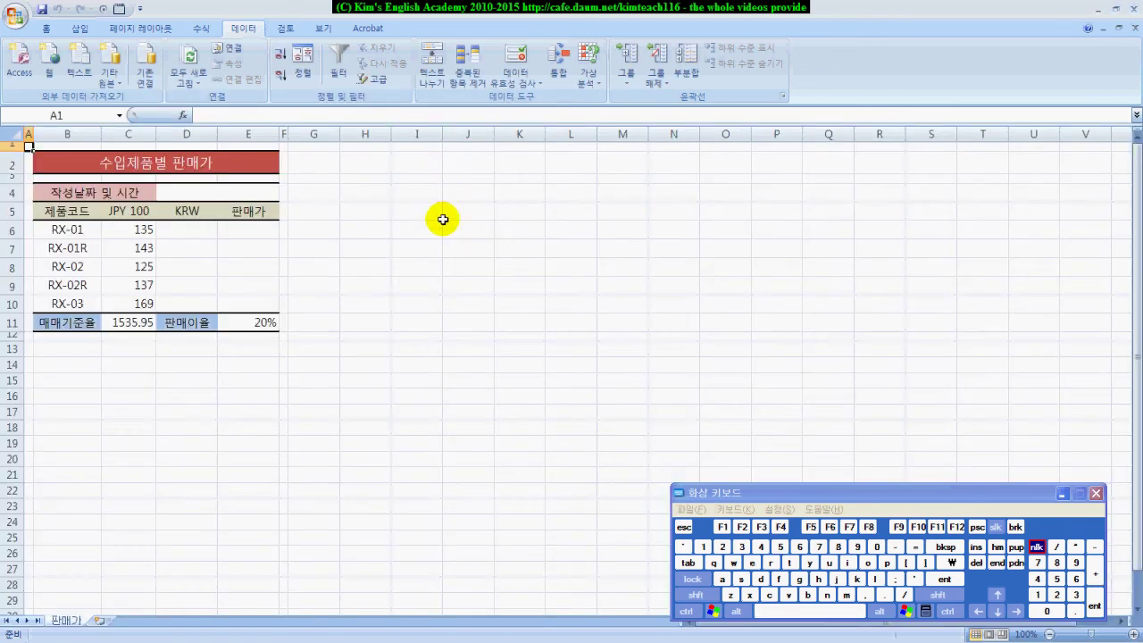
Enter the TODAY function in merged cell D4, beside the 작성날짜 및 시간 label.
scroll(314, 272, up, 5)
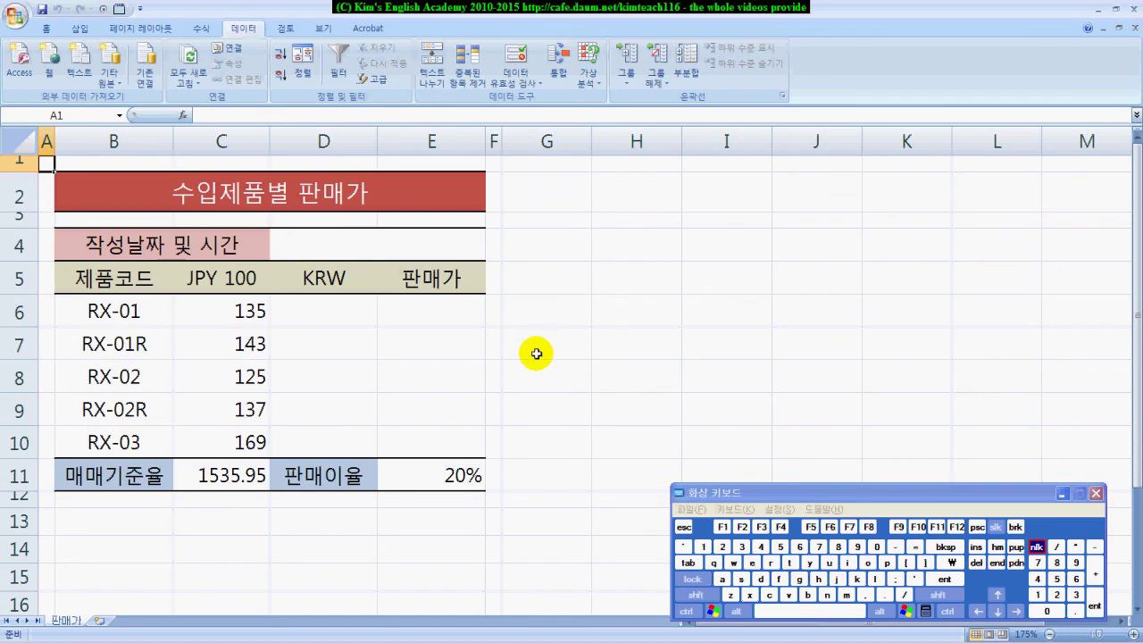
click(344, 243)
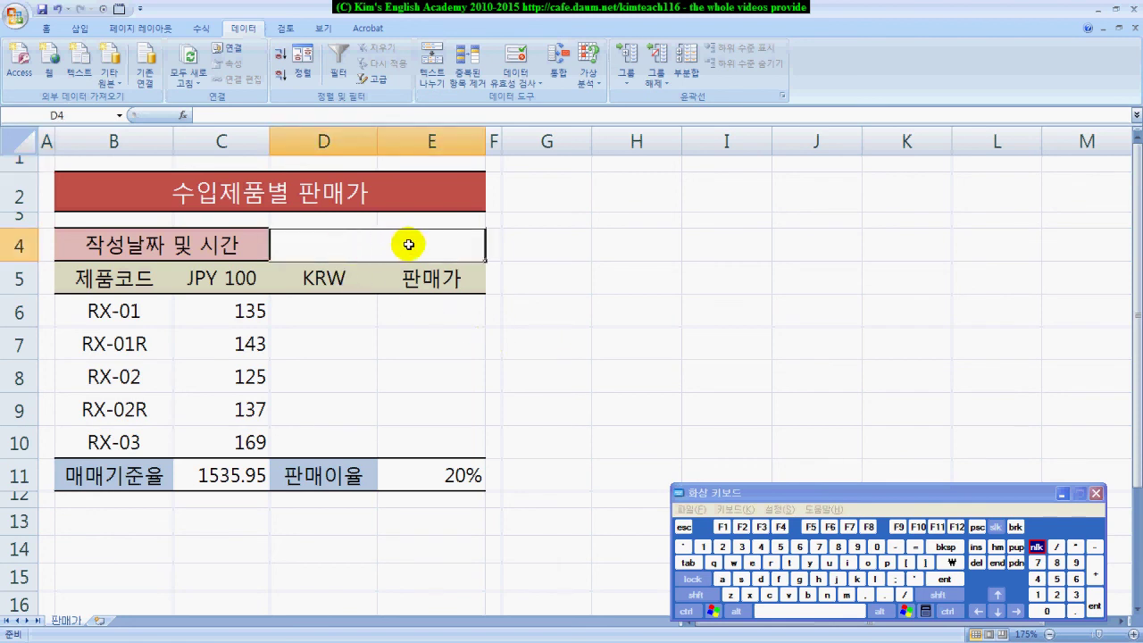
text(=)
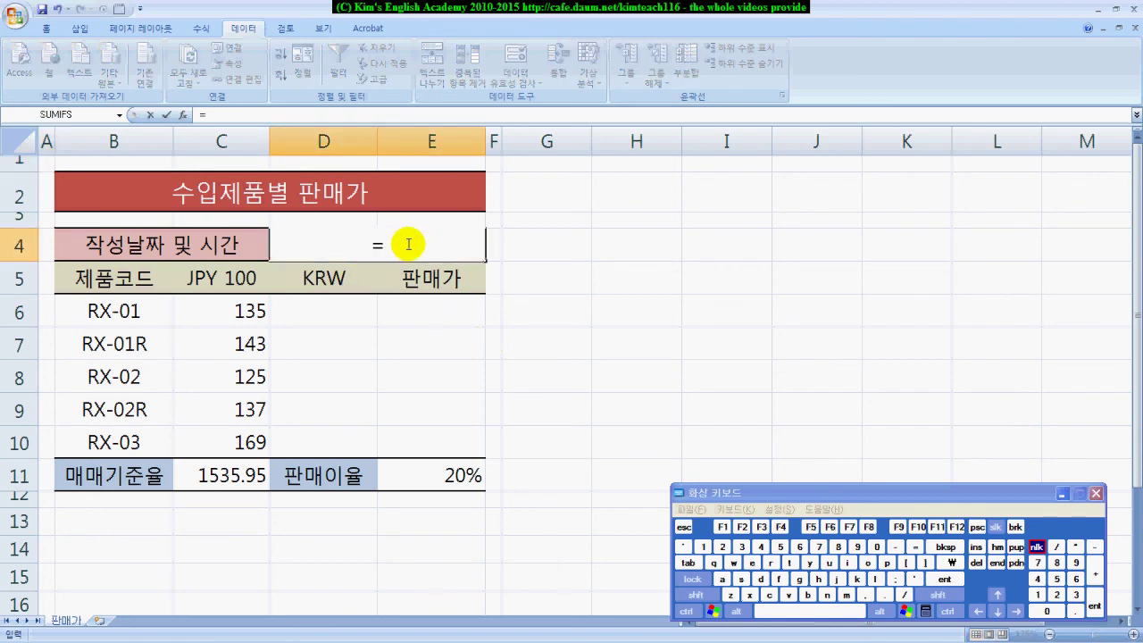
text(t)
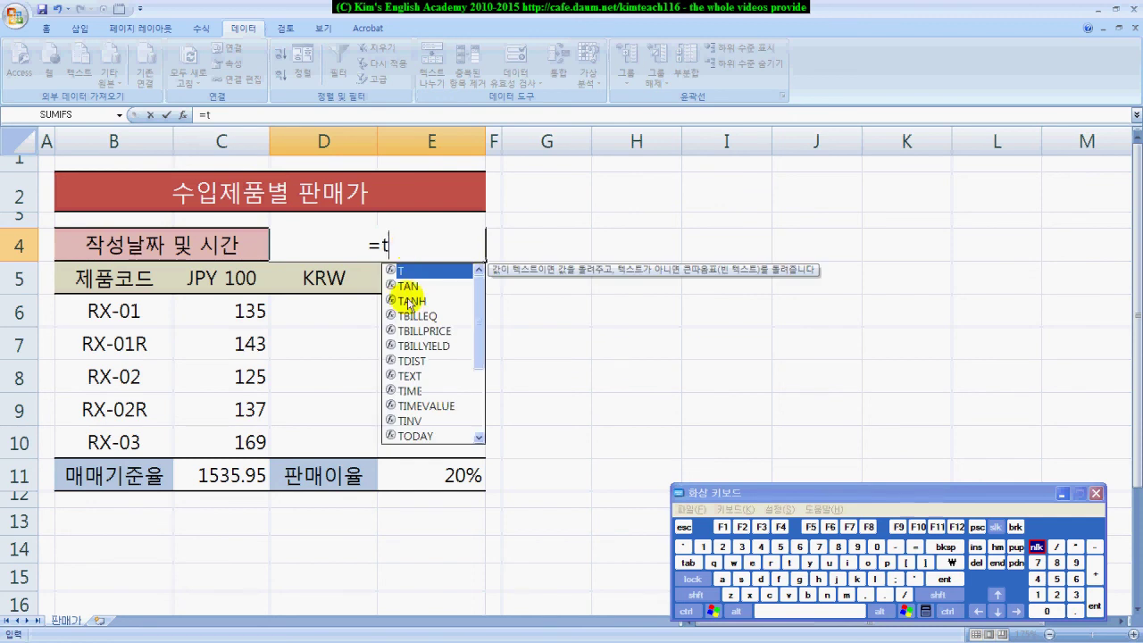
click(416, 436)
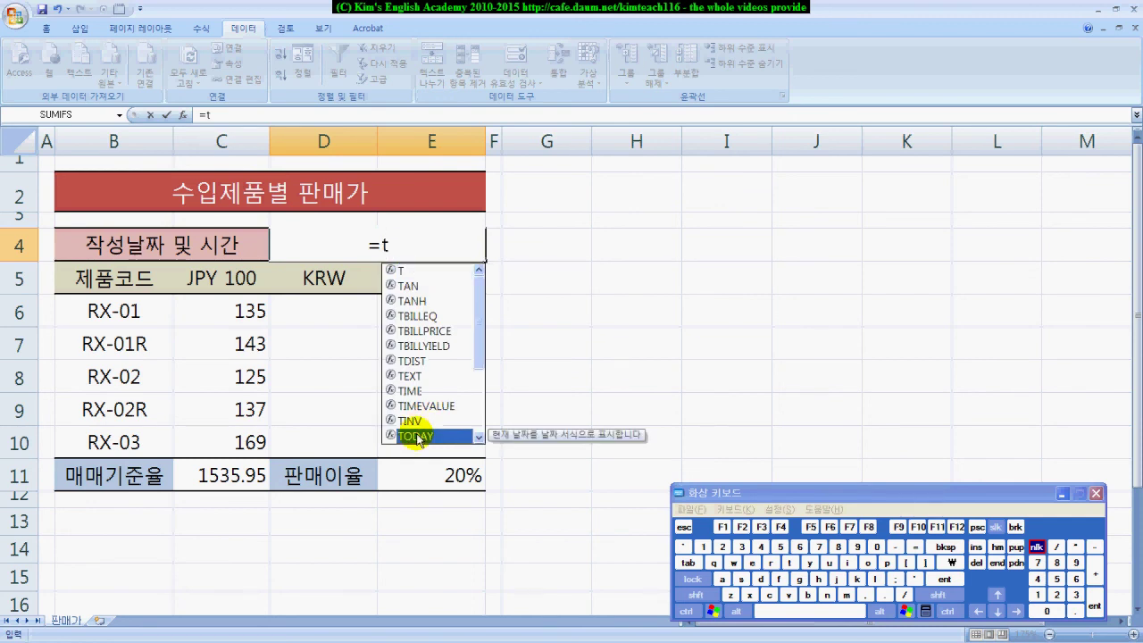
double_click(416, 436)
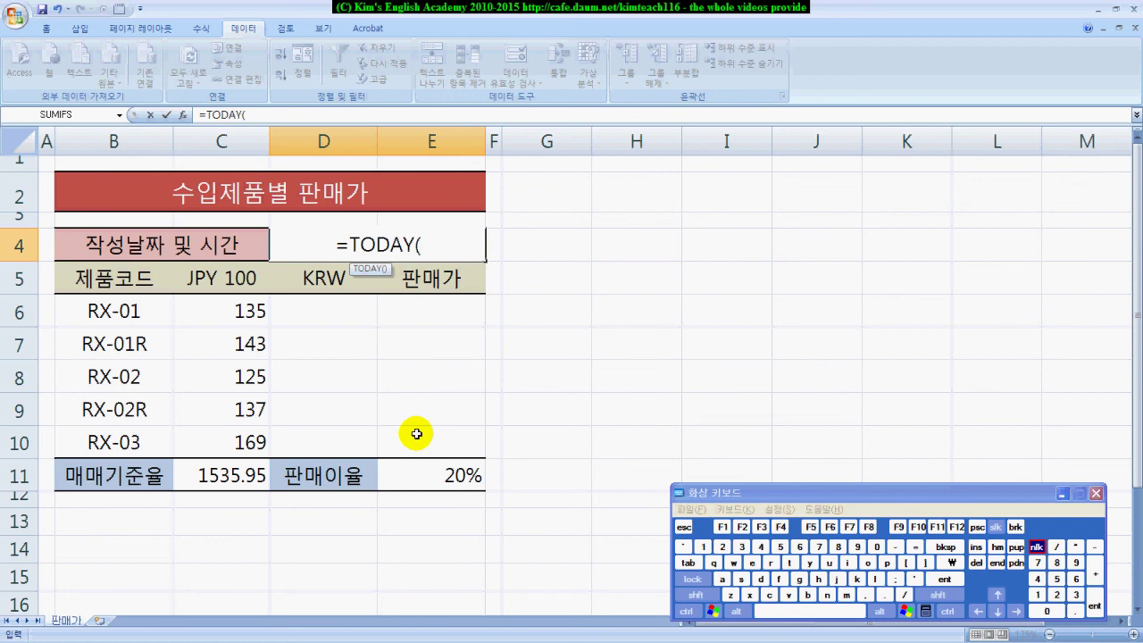
key(Return)
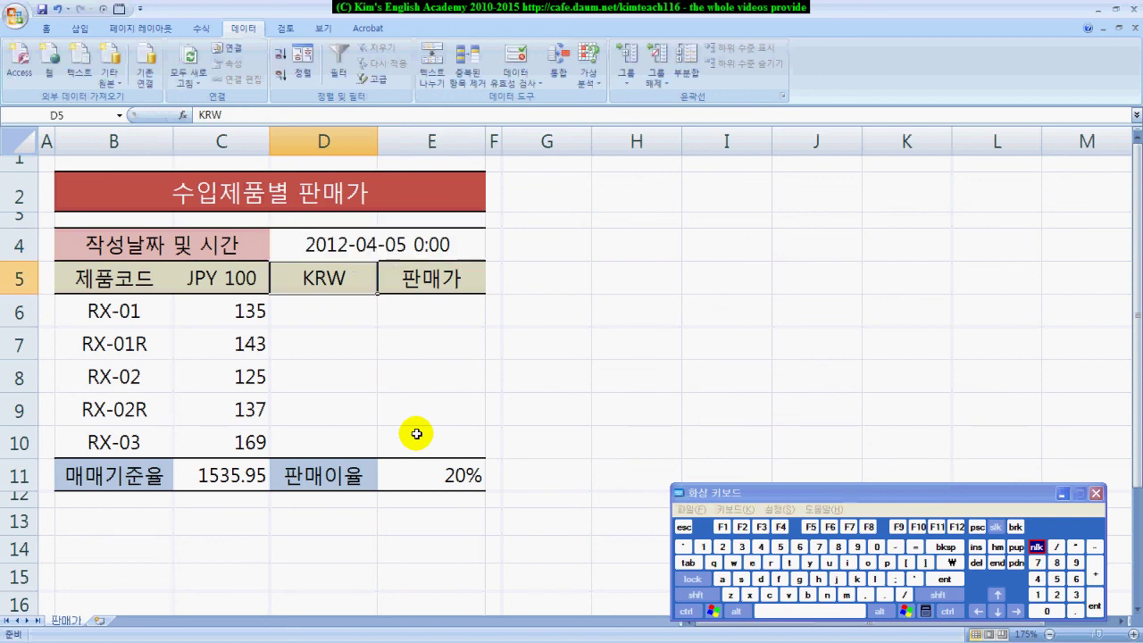
Clear the contents of D4 and enter the NOW function there for the current date and time.
click(370, 246)
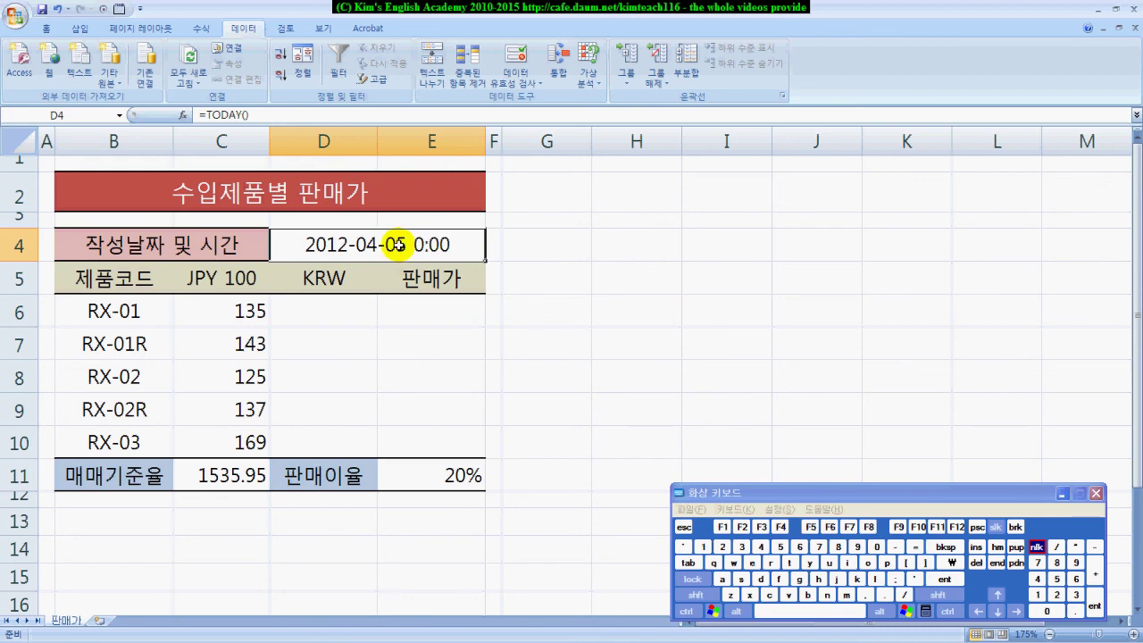
right_click(399, 244)
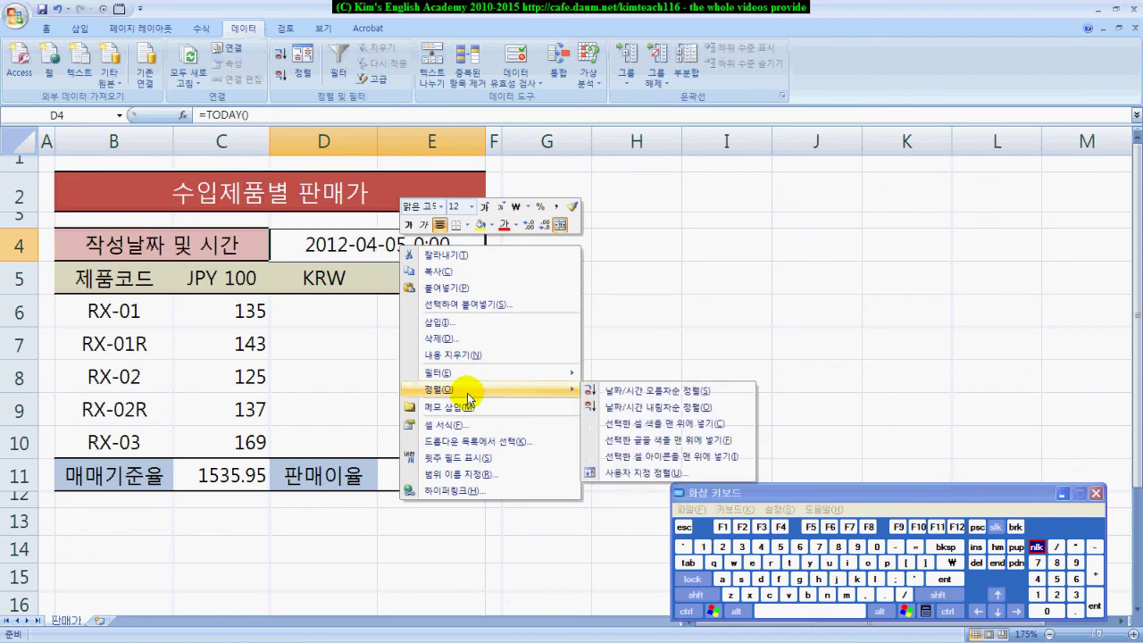
click(454, 355)
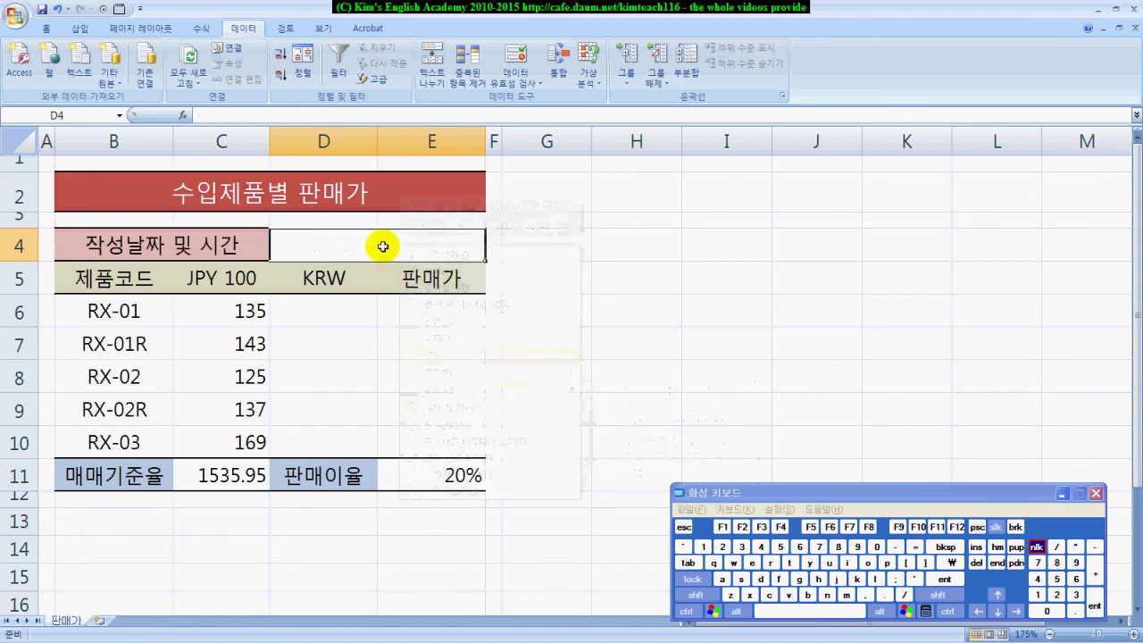
text(=)
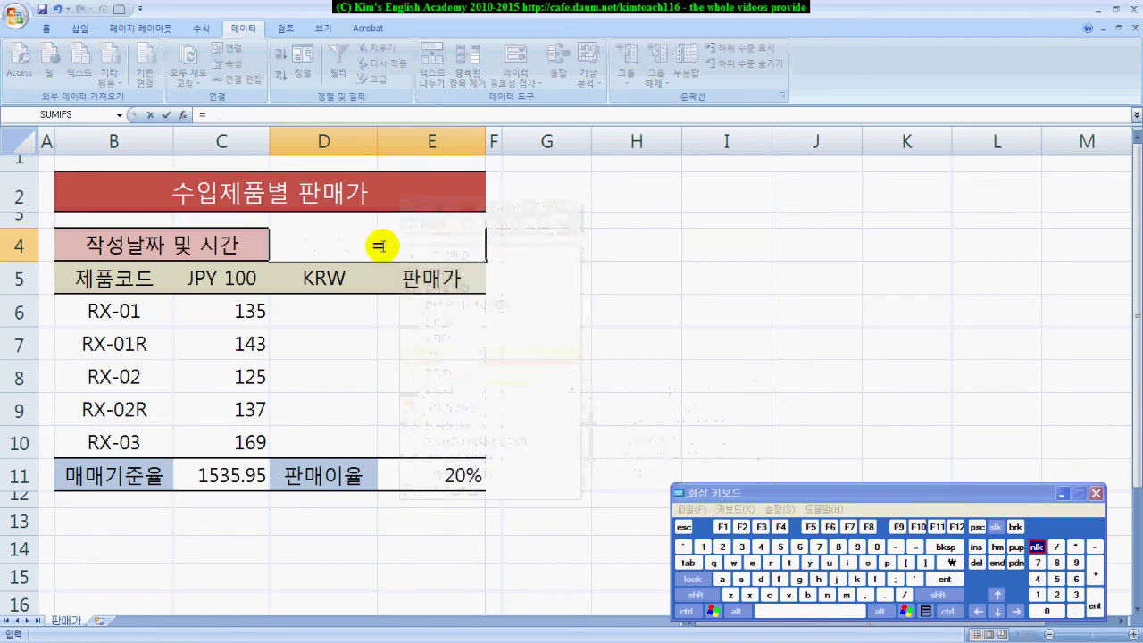
text(n)
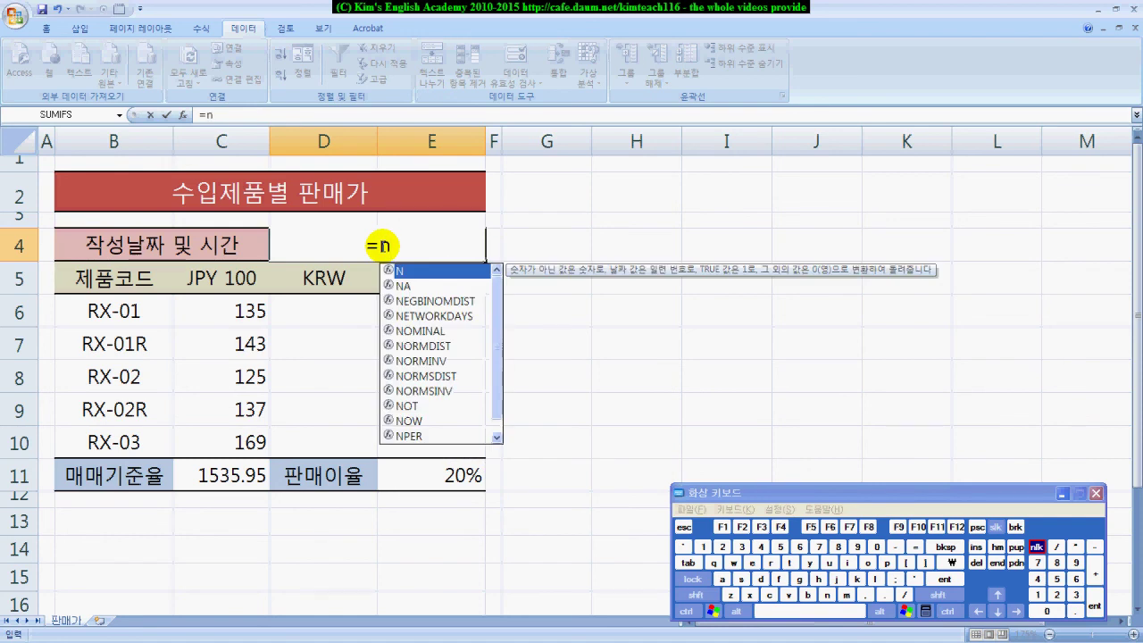
click(407, 420)
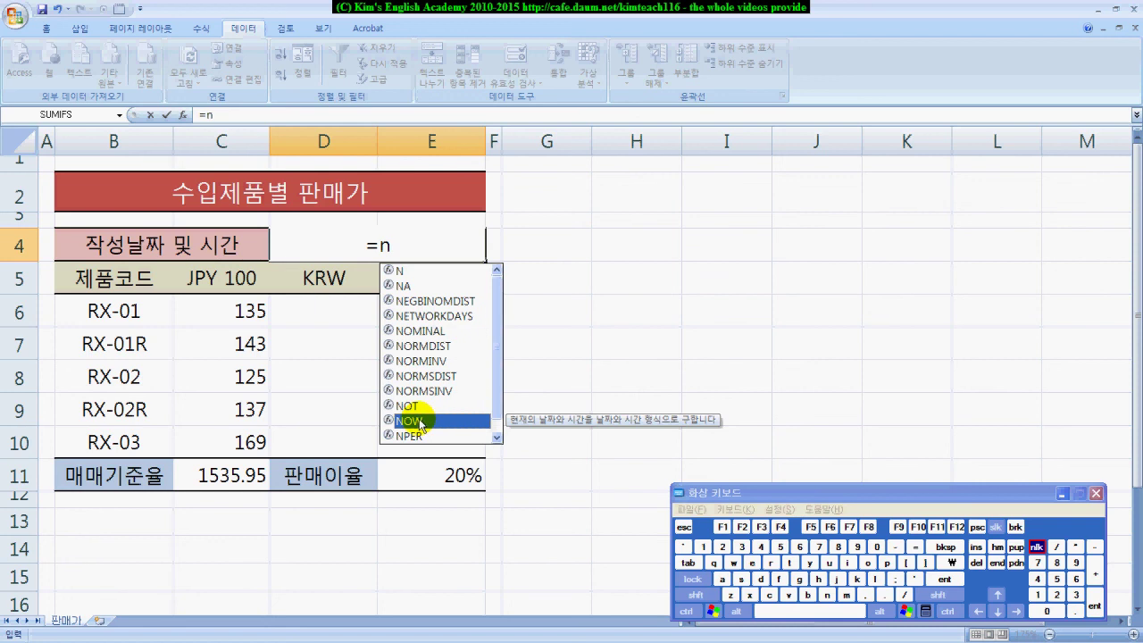
double_click(419, 424)
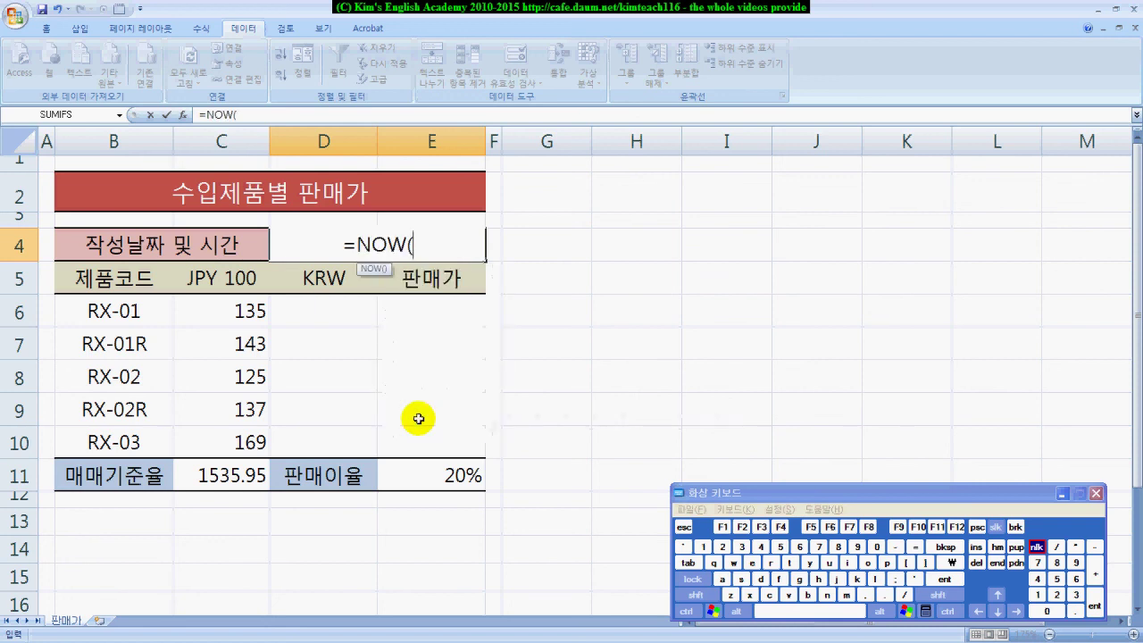
key(Return)
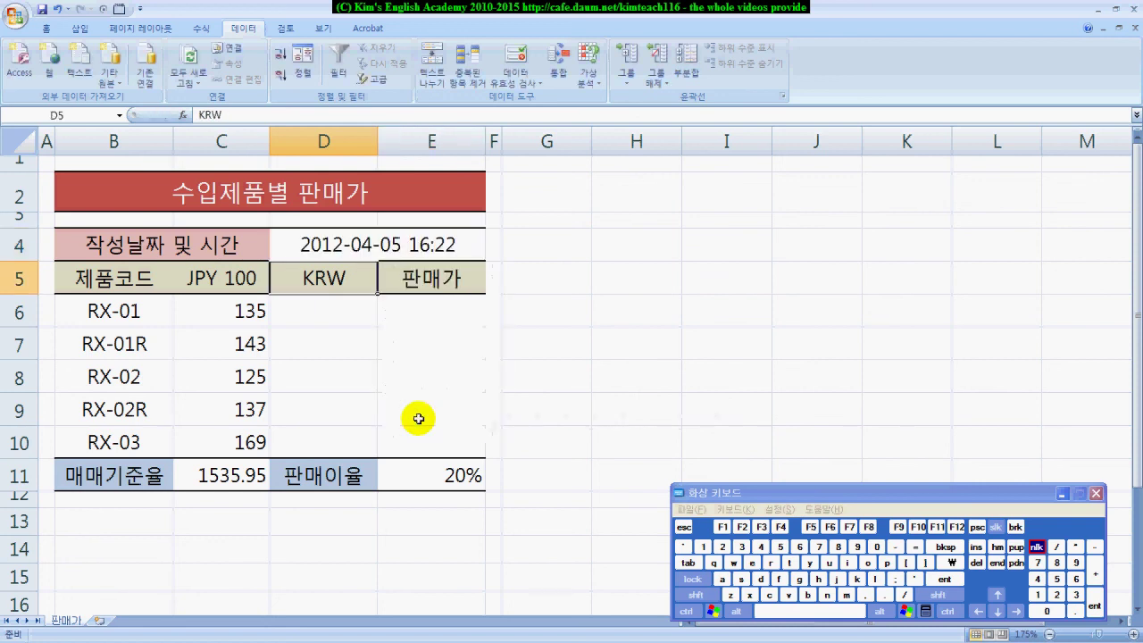
click(362, 248)
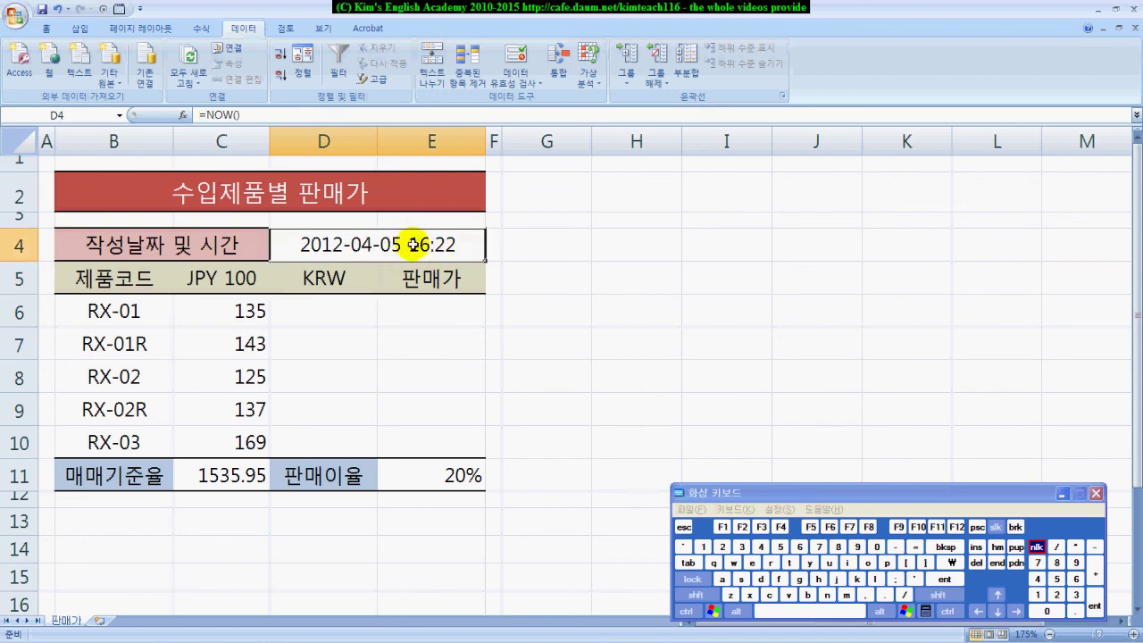
click(339, 308)
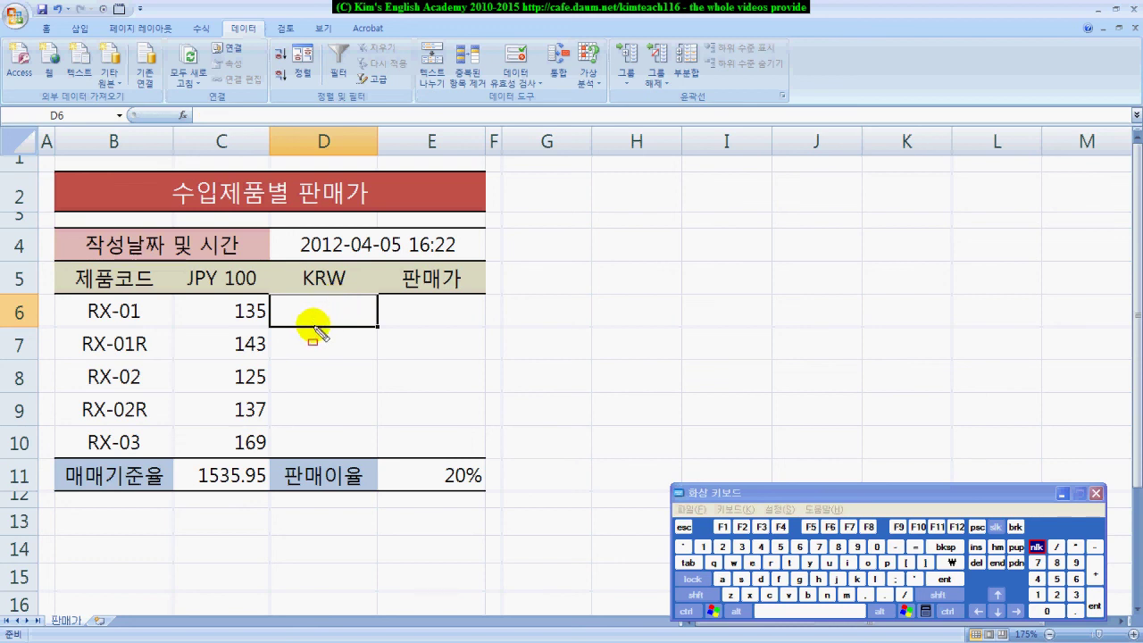
drag(188, 295, 271, 327)
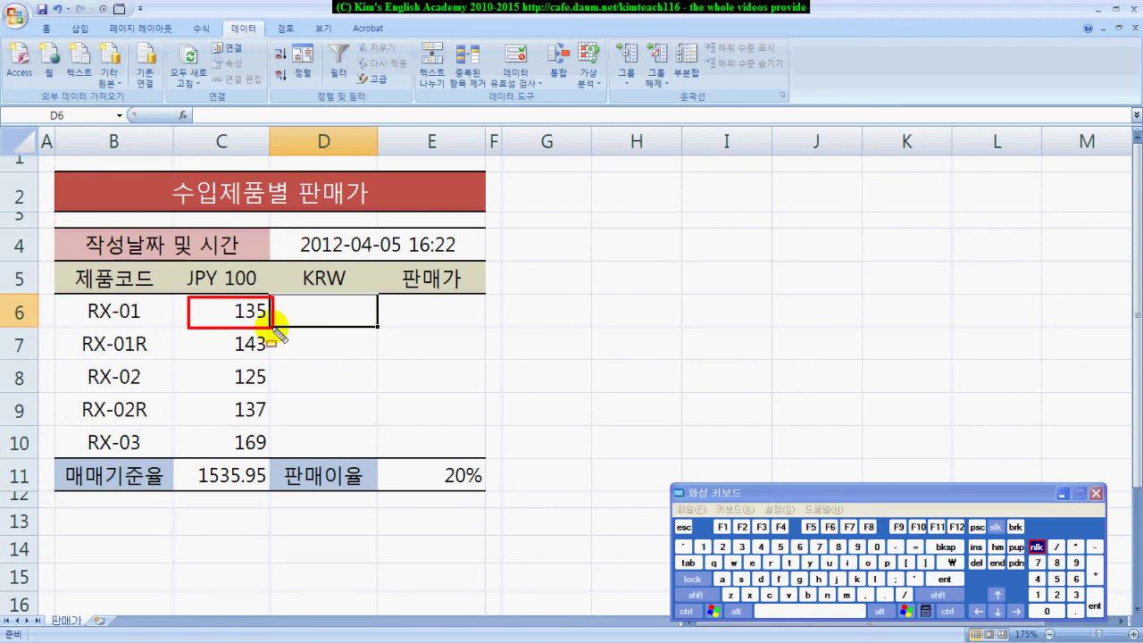
drag(175, 459, 265, 489)
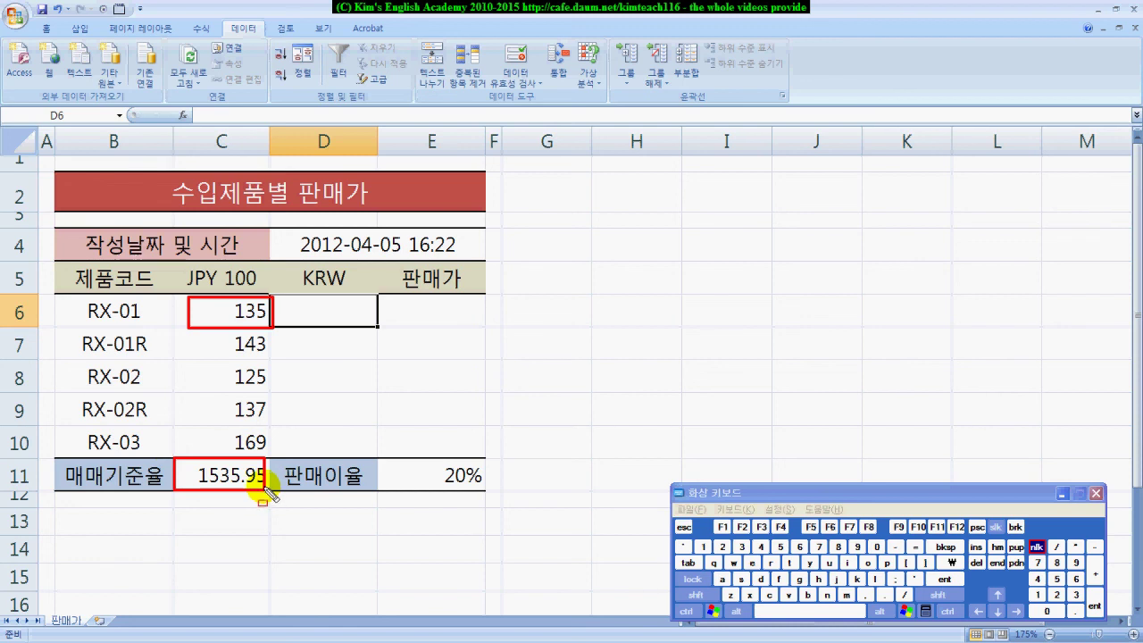
key(Escape)
click(330, 303)
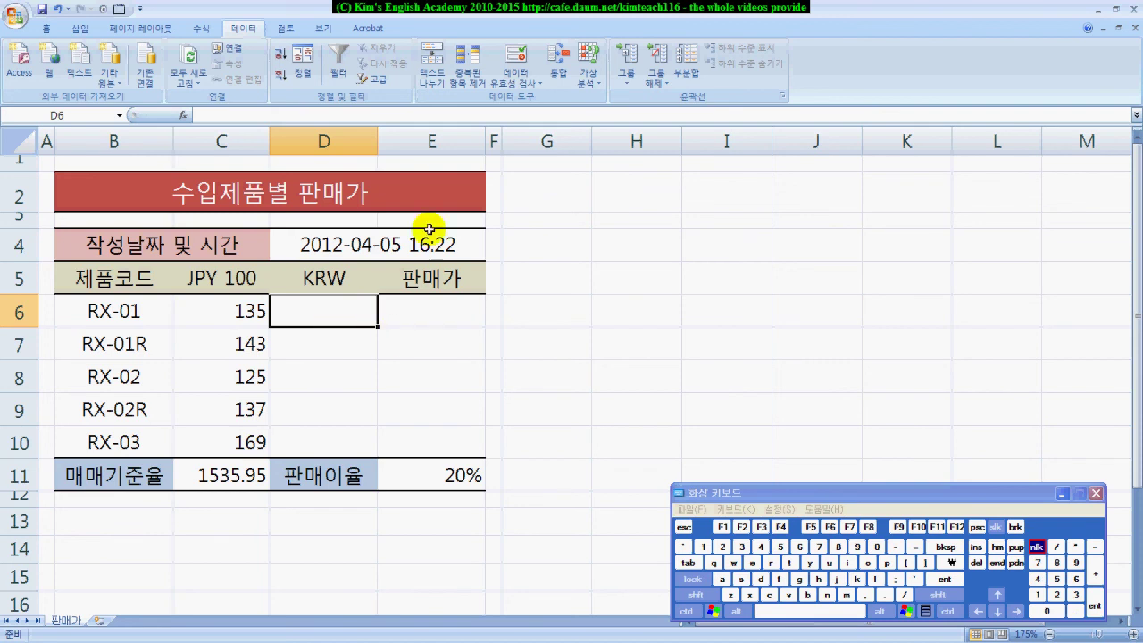
click(332, 309)
mouse_move(262, 298)
mouse_down()
mouse_move(375, 323)
mouse_move(357, 323)
mouse_move(205, 123)
mouse_move(534, 127)
mouse_up()
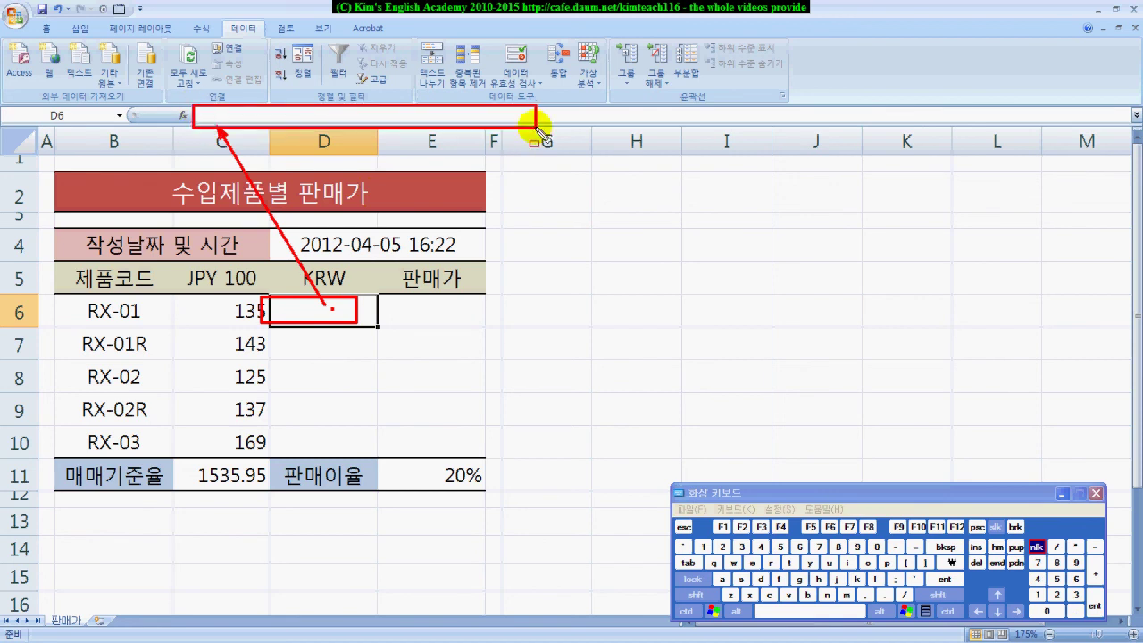
key(Escape)
Enter the formula =C6 * $C$11 in D6 to convert RX-01's JPY price to KRW, keeping the exchange rate reference absolute.
click(332, 304)
click(338, 115)
click(339, 114)
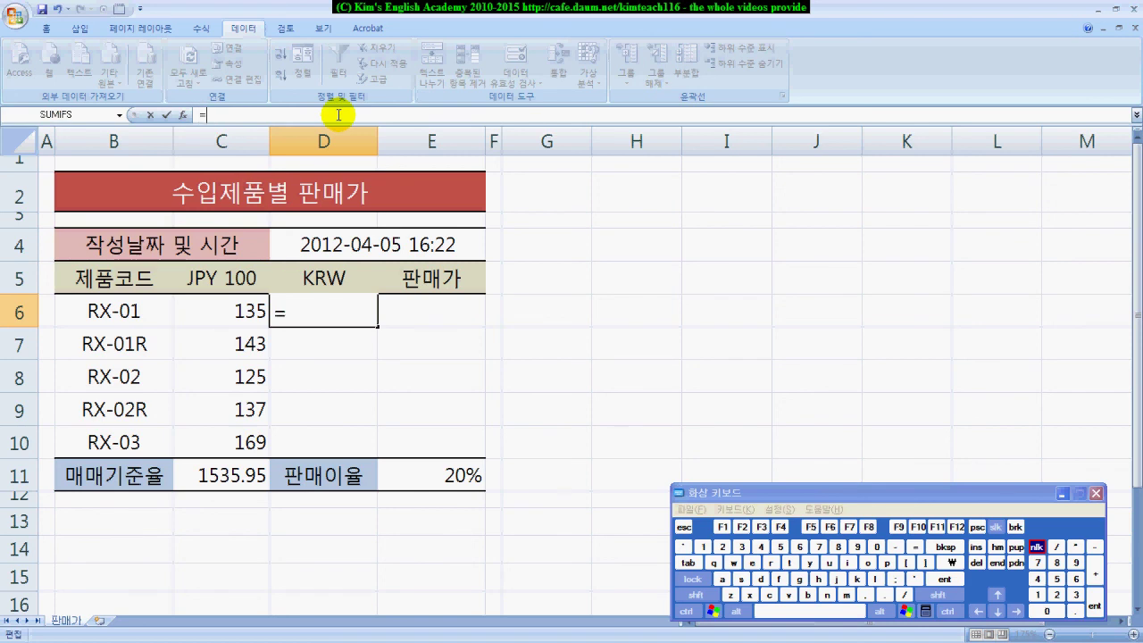
click(246, 311)
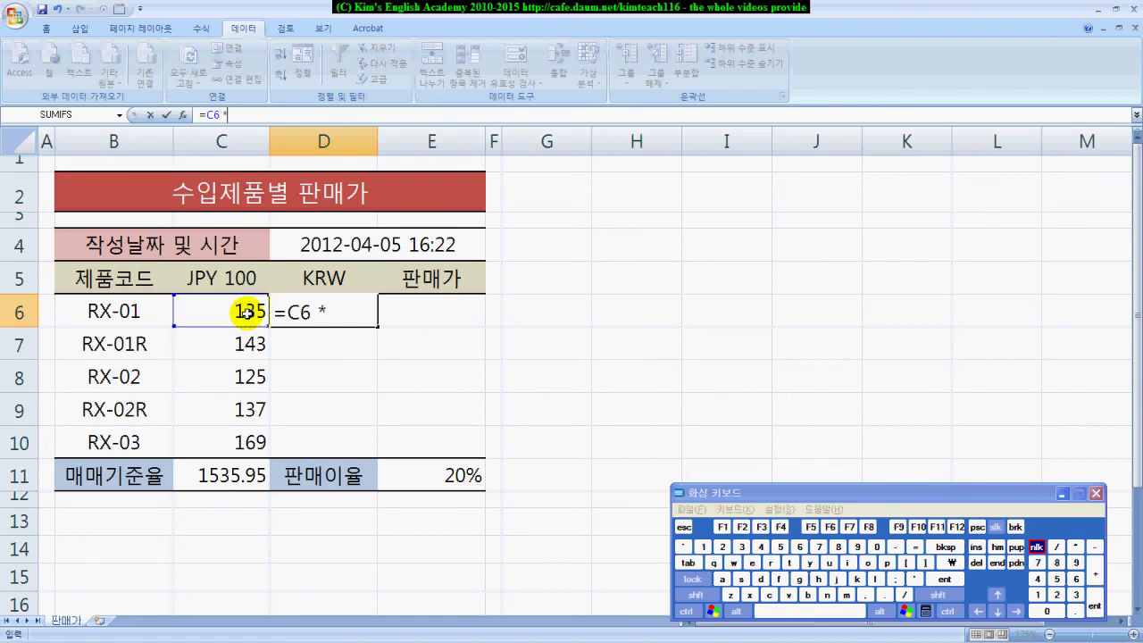
text(*)
click(230, 474)
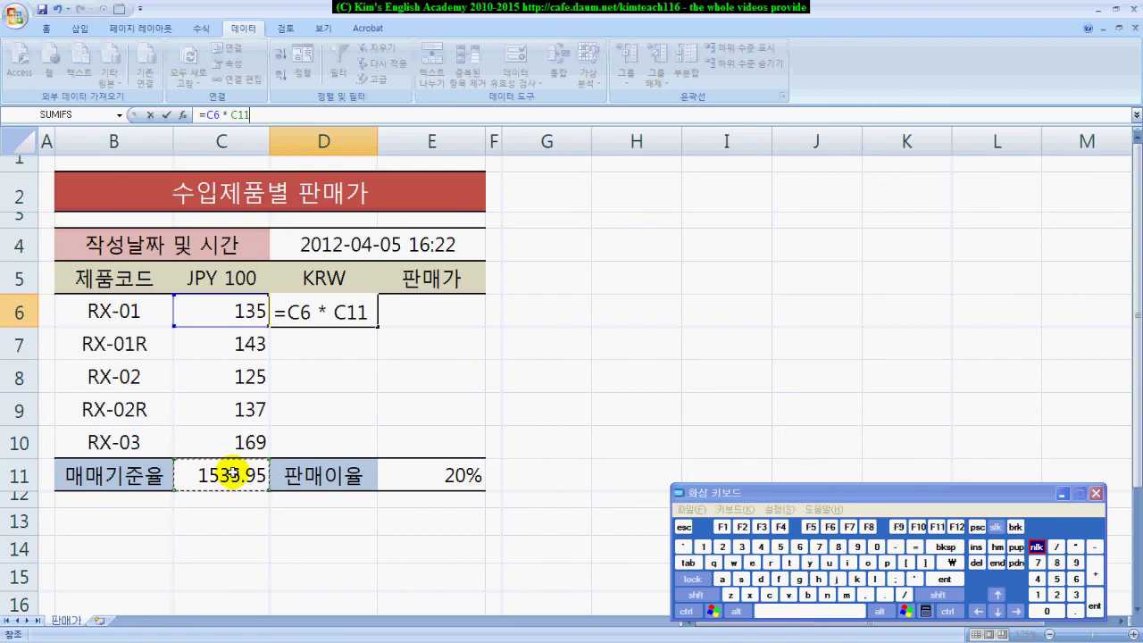
mouse_move(368, 317)
mouse_down()
mouse_move(386, 332)
mouse_move(384, 441)
mouse_up()
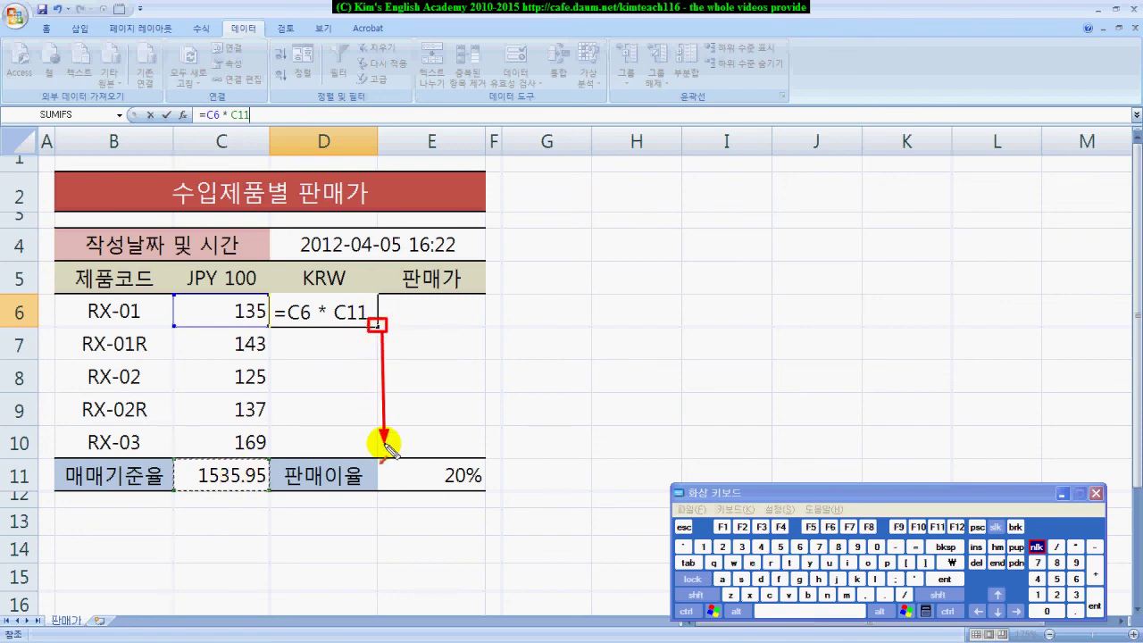
key(Escape)
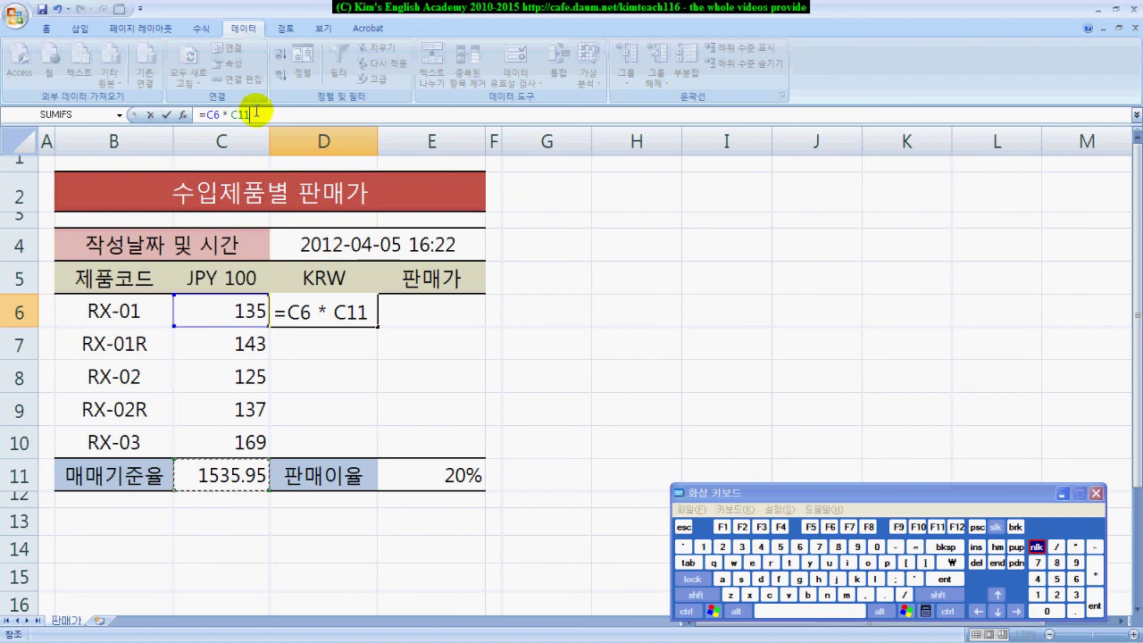
click(250, 115)
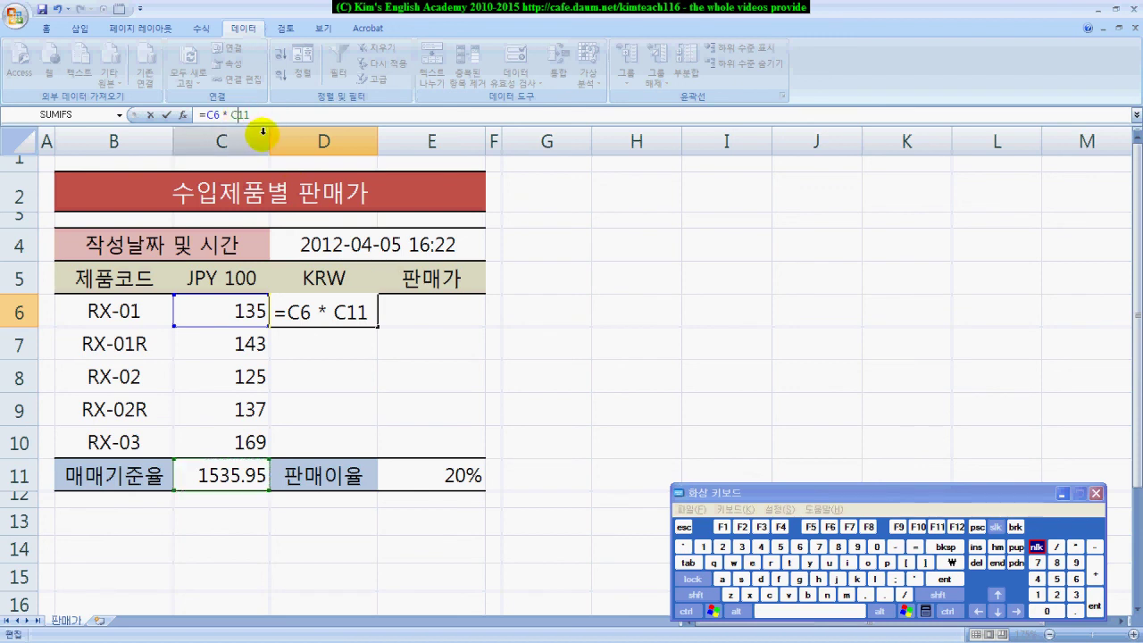
key(F4)
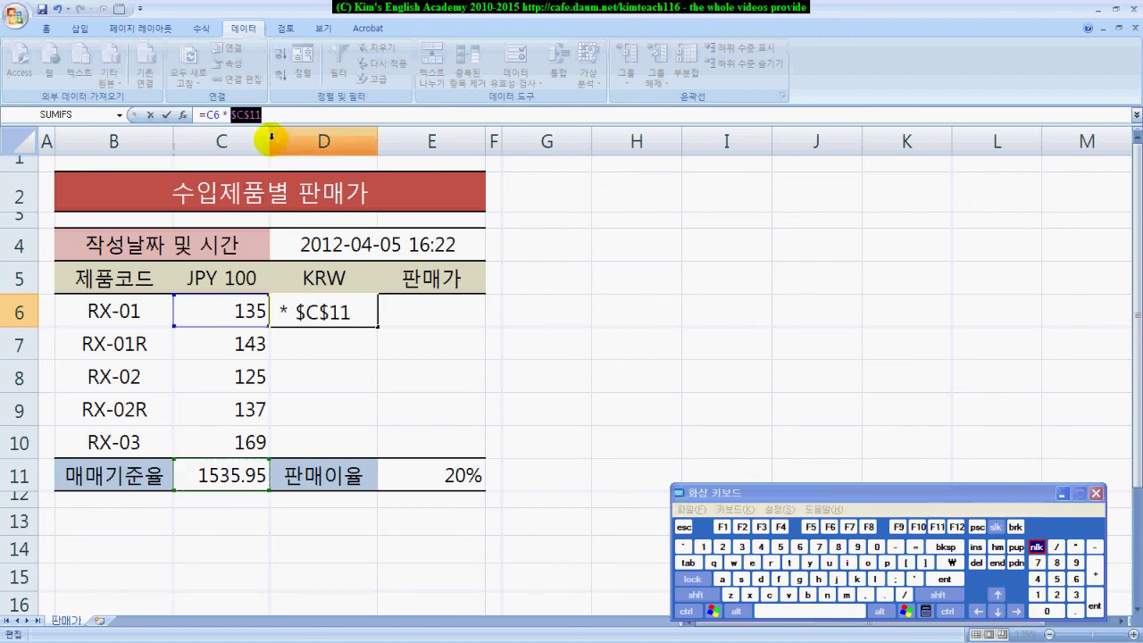
key(Return)
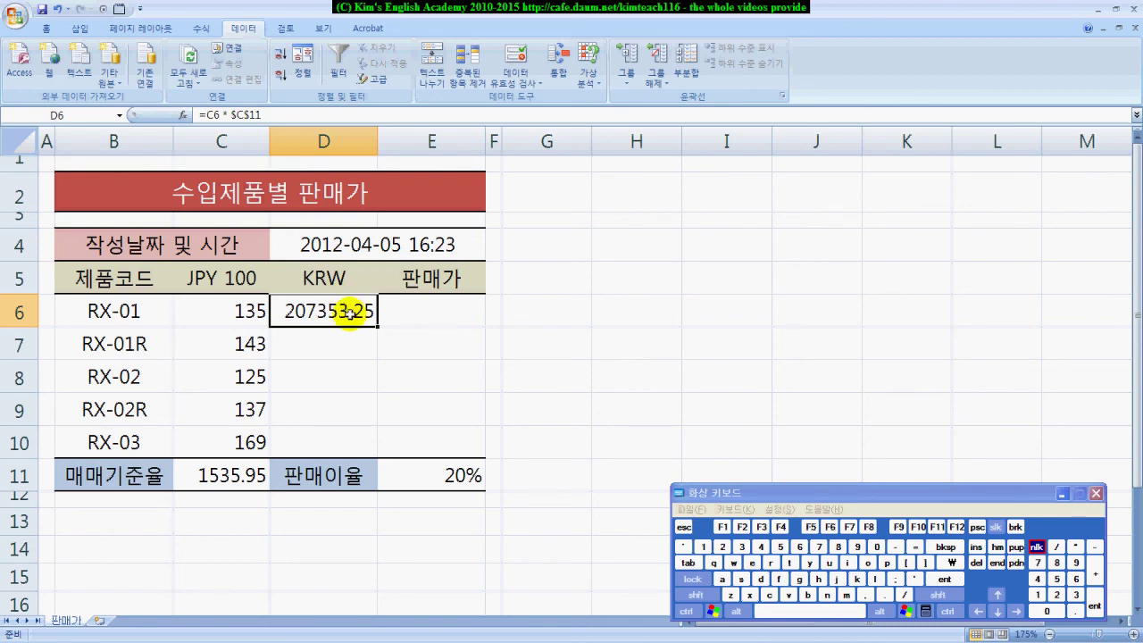
Wrap the D6 formula in ROUND with 1 as the number of digits, and fill it down through D10.
drag(263, 263, 214, 123)
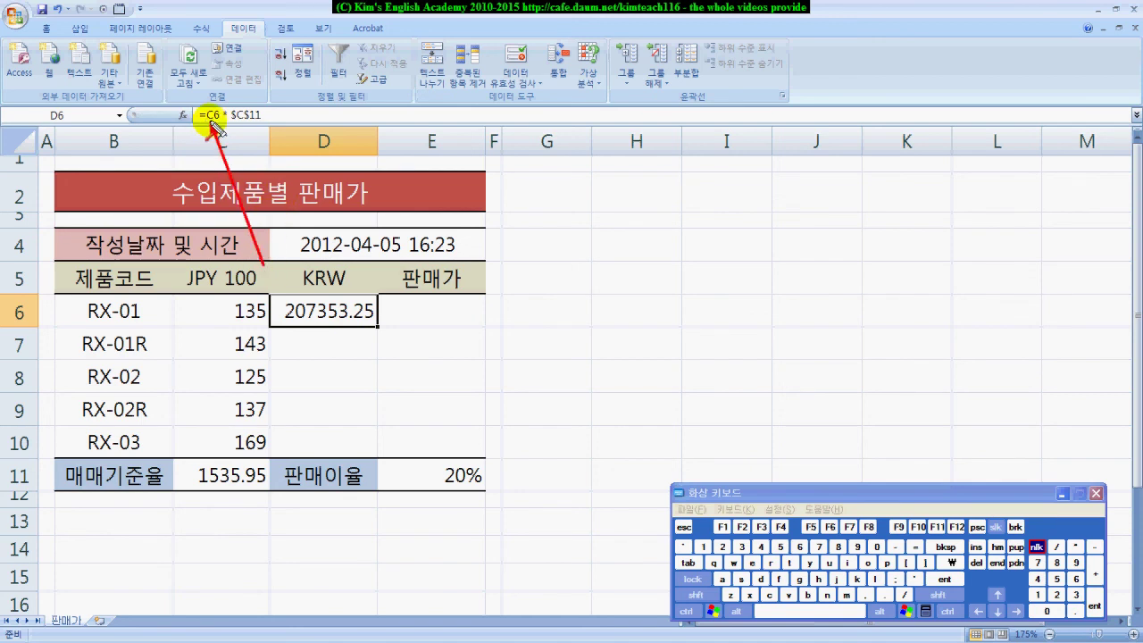
drag(204, 115, 215, 117)
click(201, 115)
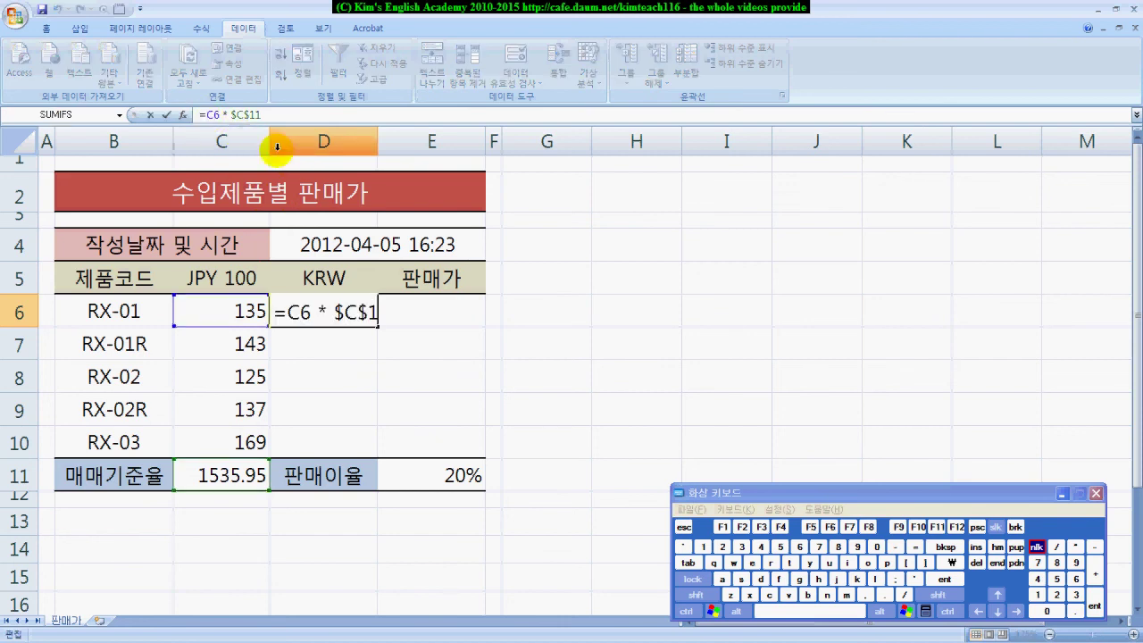
text(r)
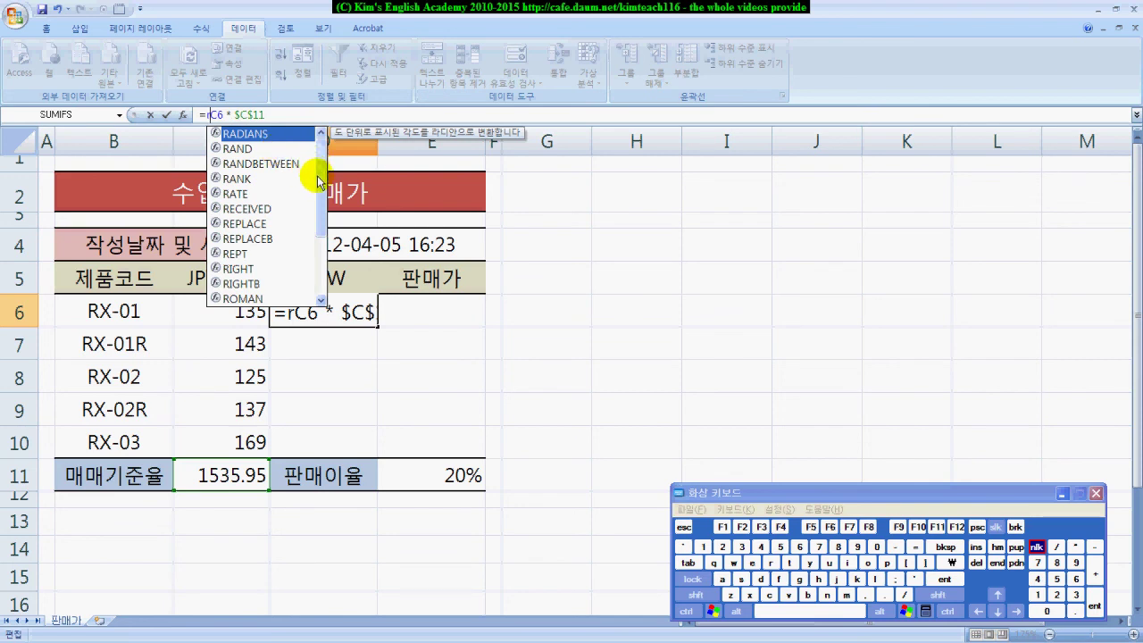
drag(317, 166, 321, 195)
click(237, 242)
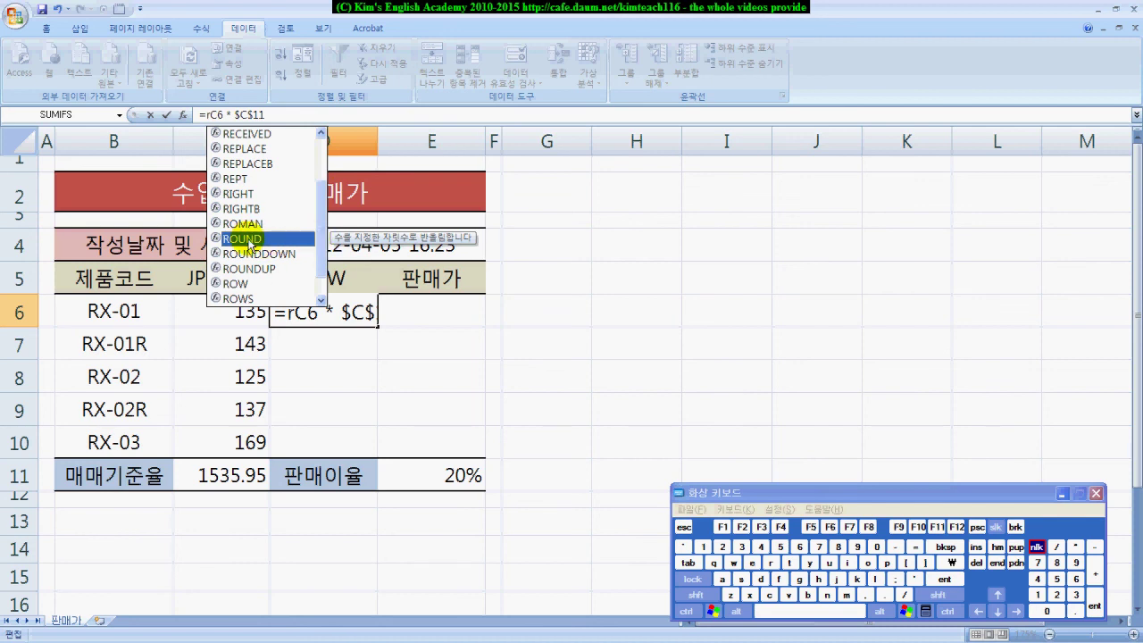
double_click(248, 240)
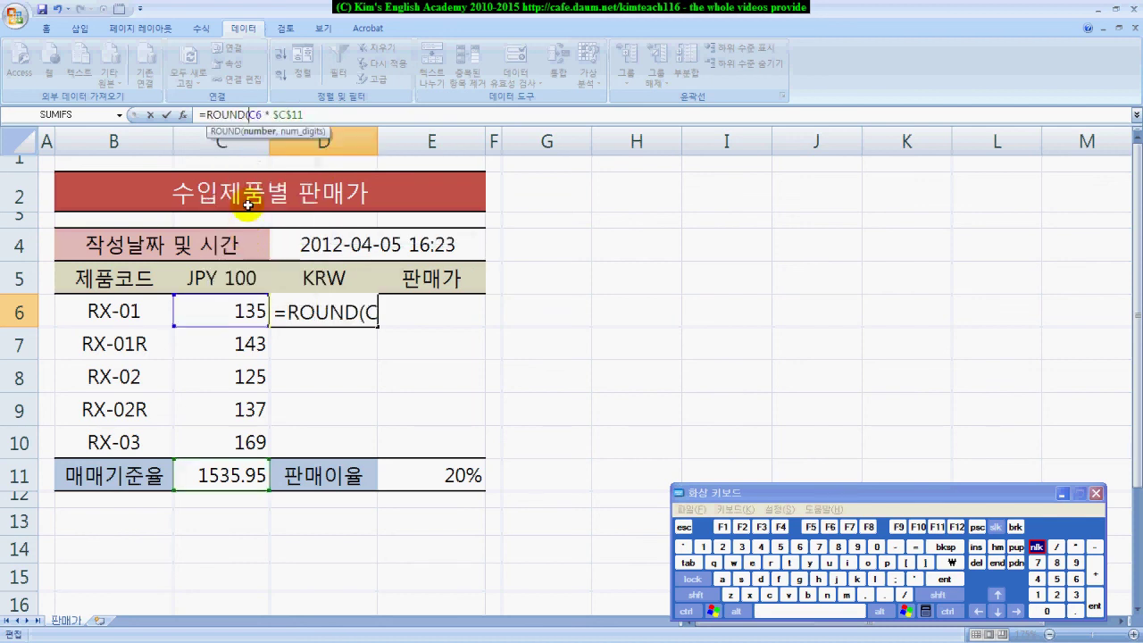
click(315, 114)
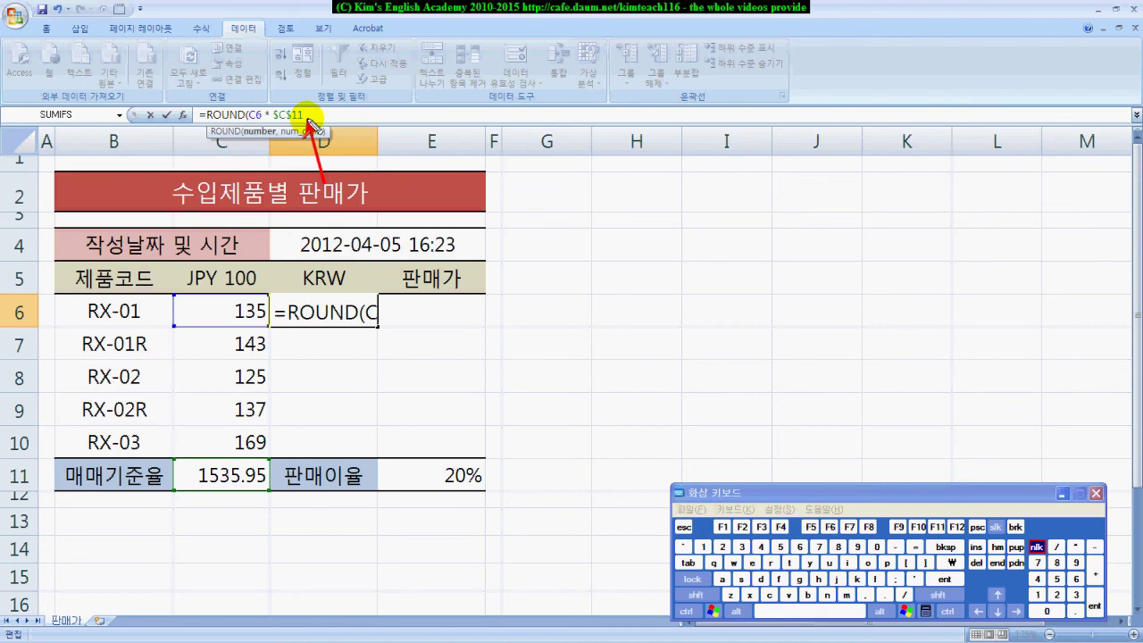
click(315, 113)
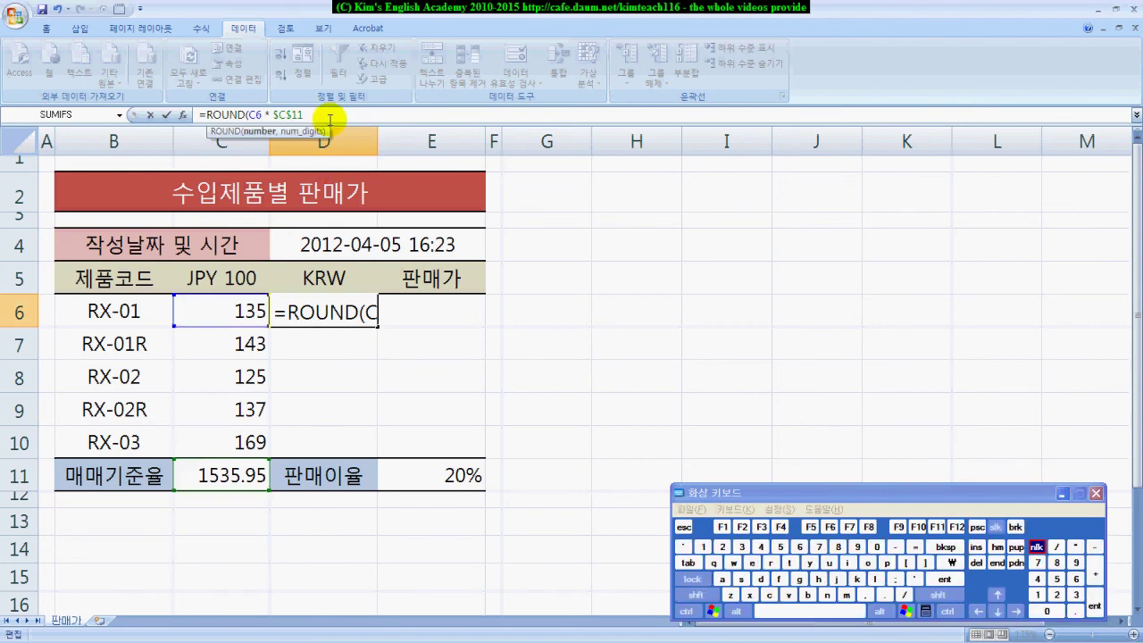
text(, 1)
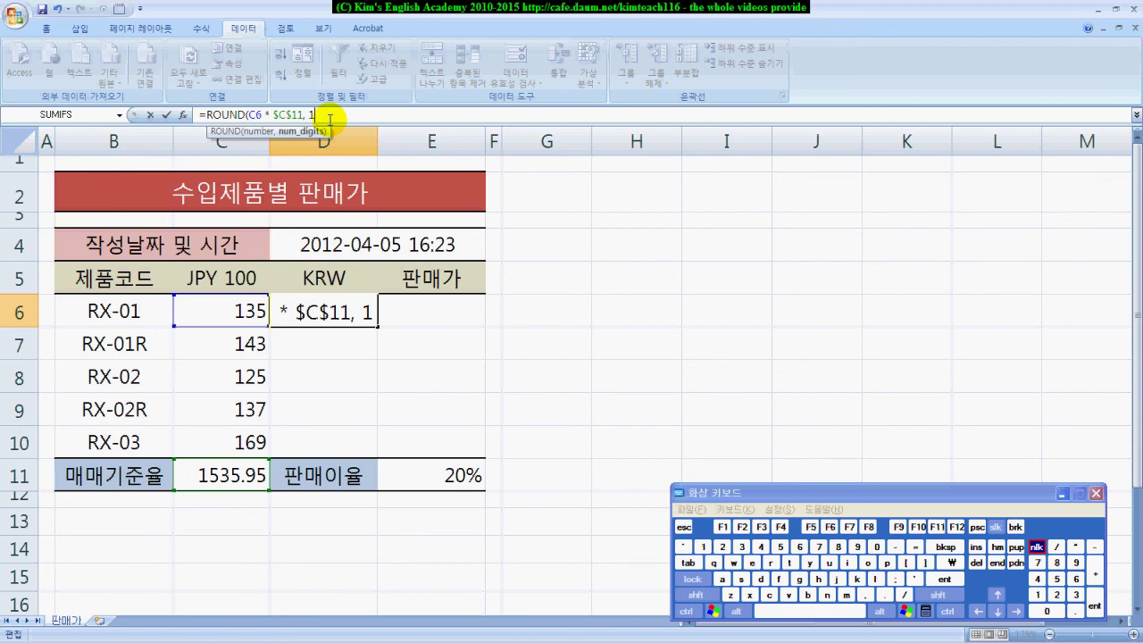
key(Return)
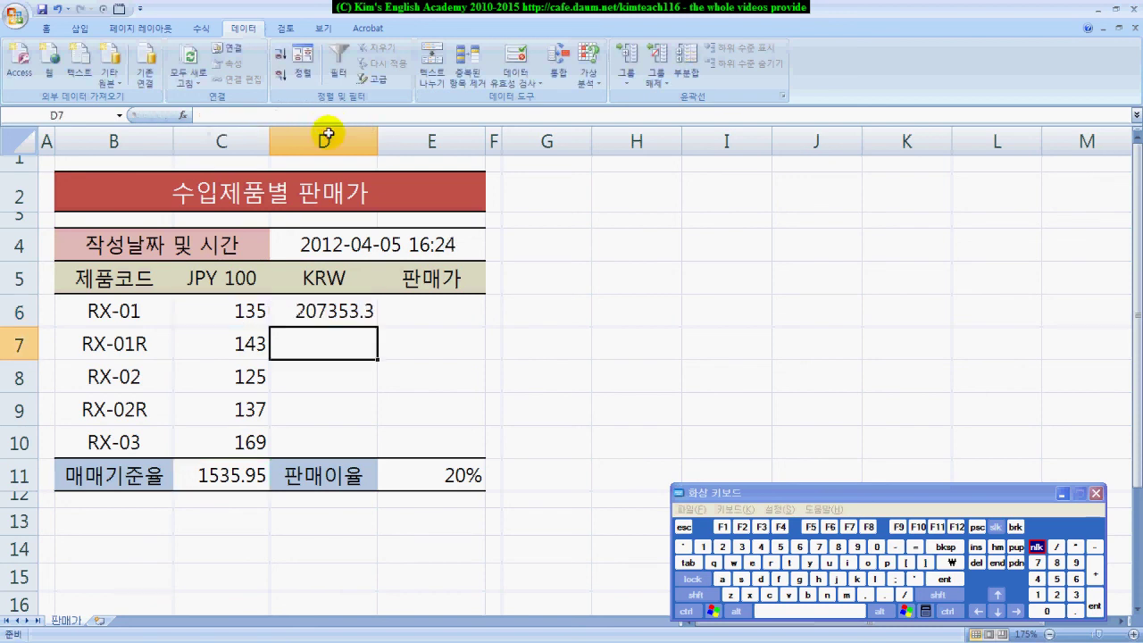
click(326, 309)
drag(378, 328, 369, 444)
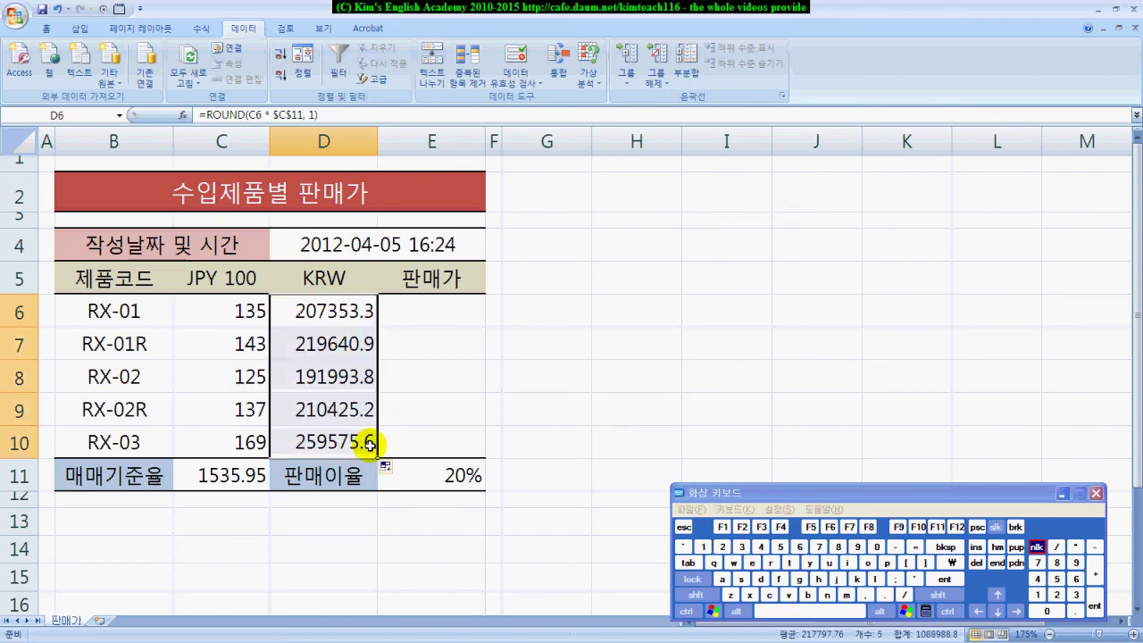
Enter the formula =D6 + D6 * $E$11 in E6 to calculate RX-01's 판매가, keeping the margin rate reference absolute.
click(436, 308)
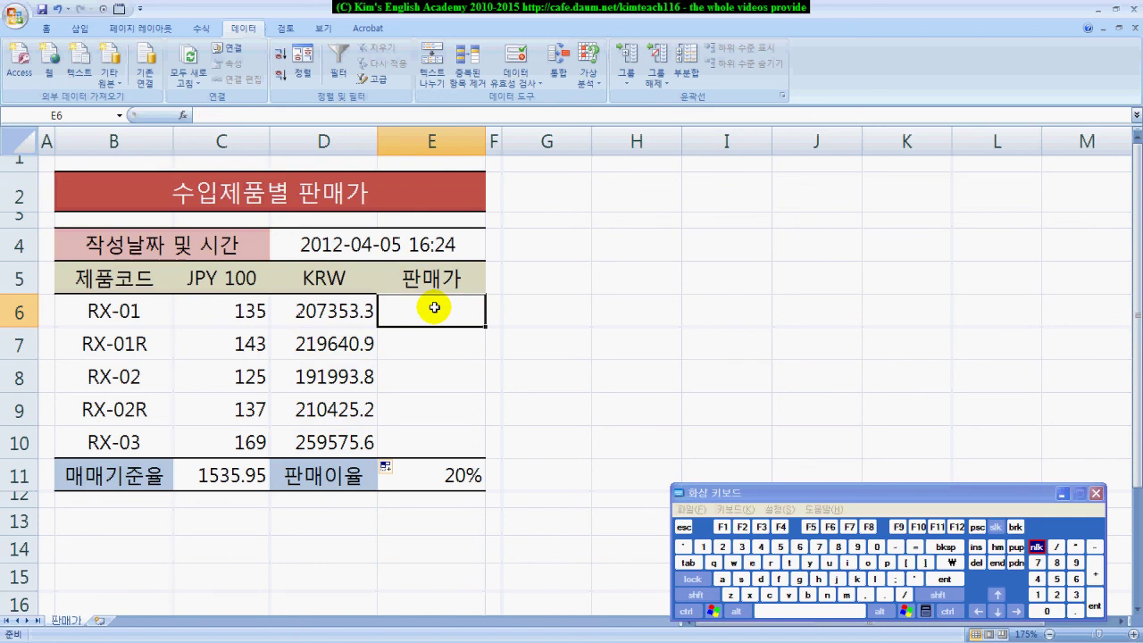
click(295, 114)
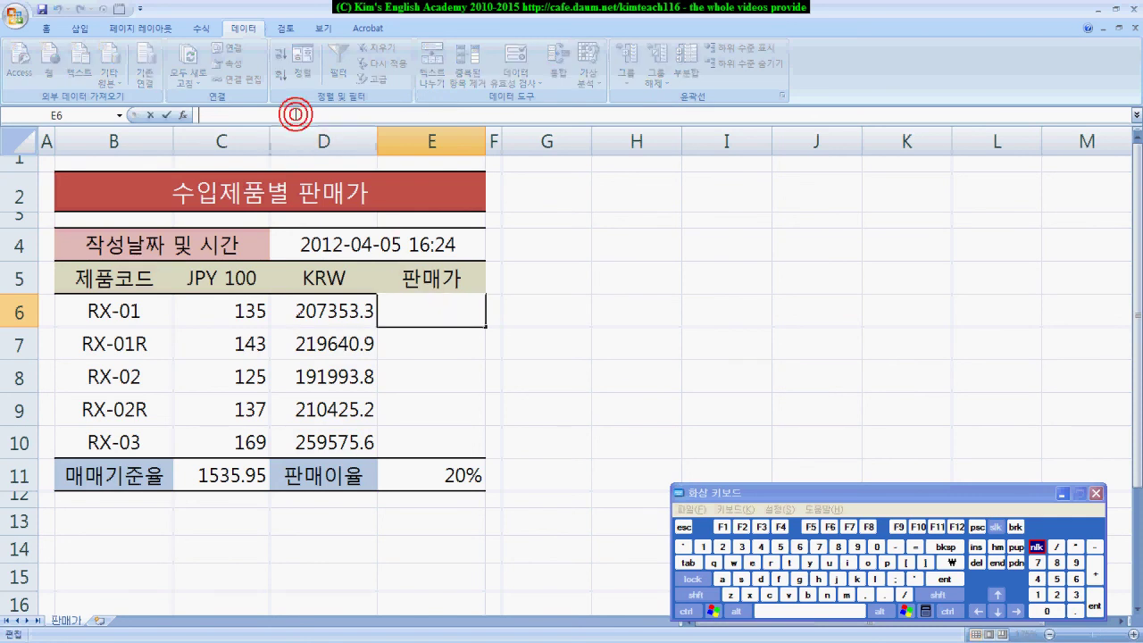
text(=)
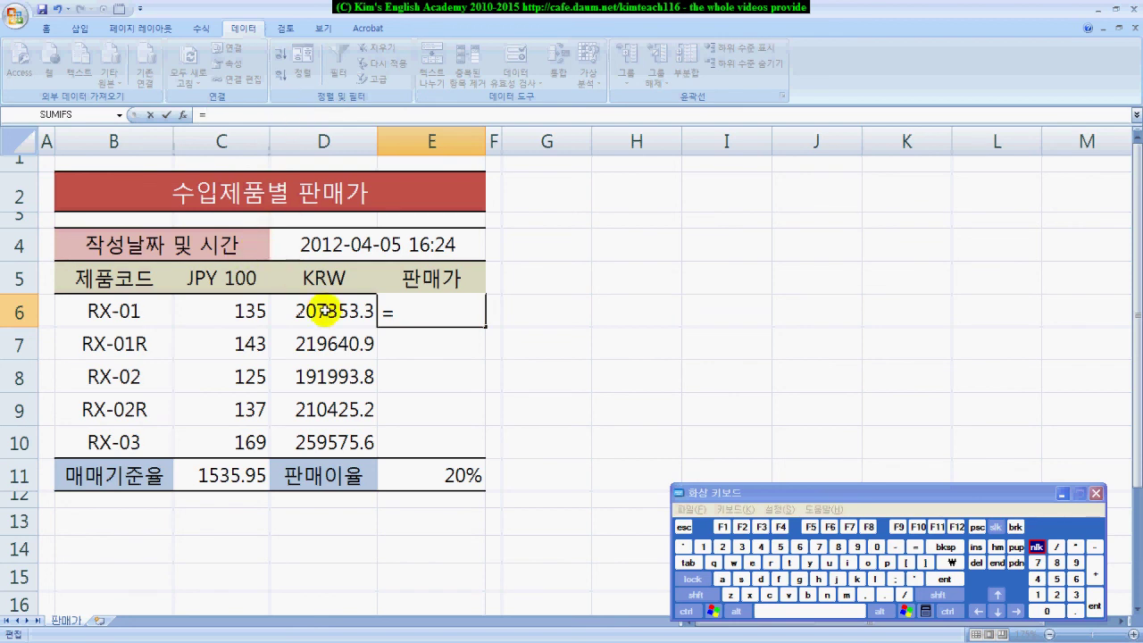
click(329, 311)
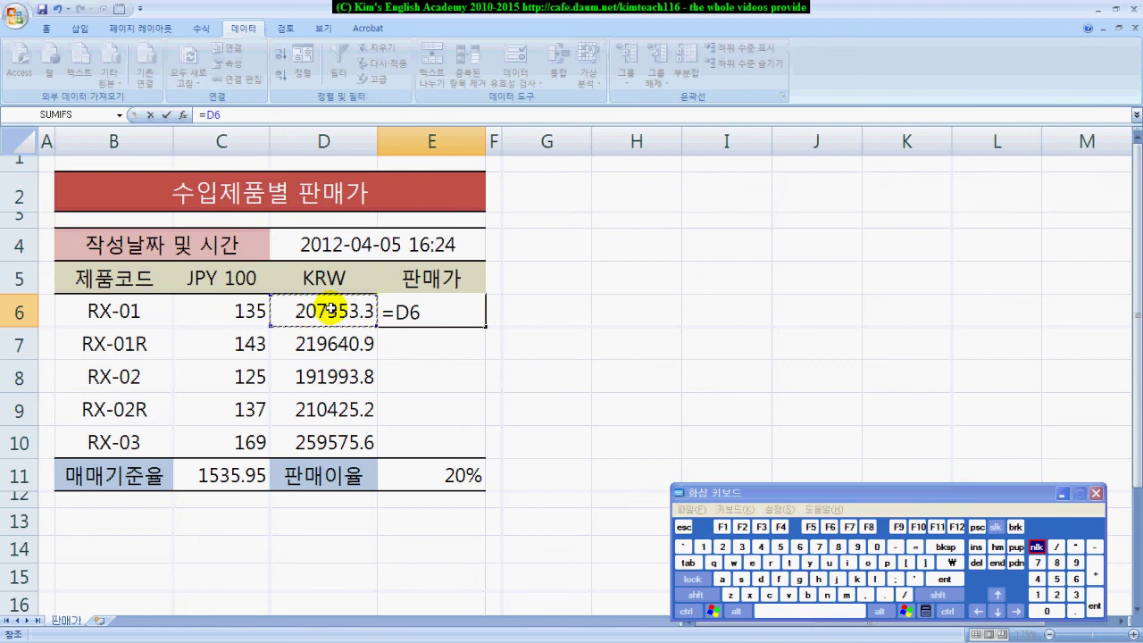
click(303, 114)
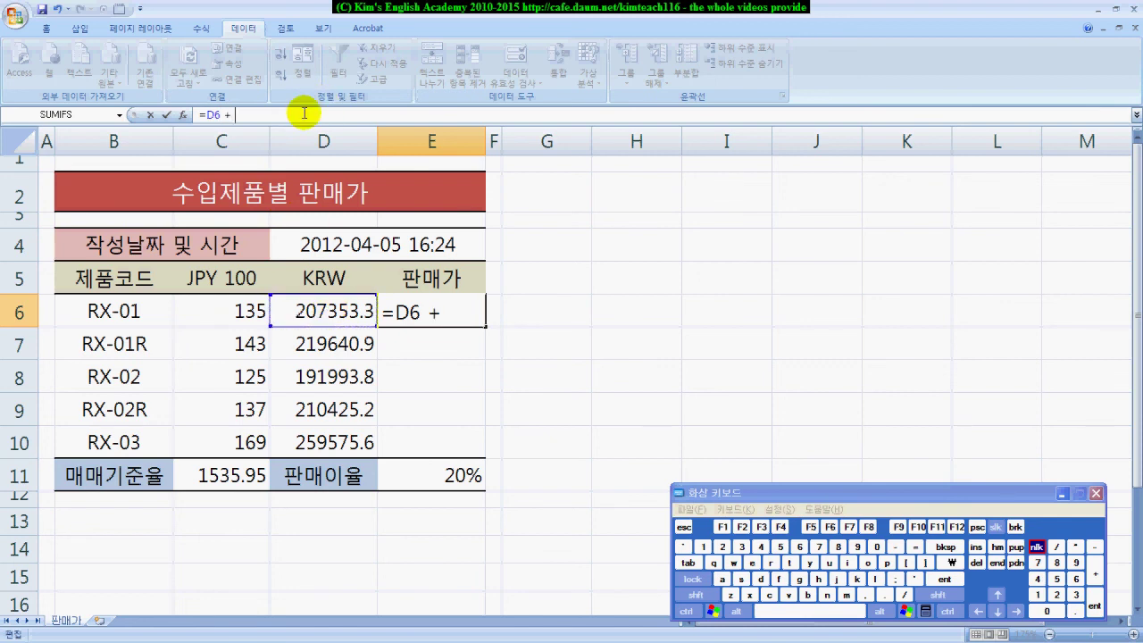
text(+)
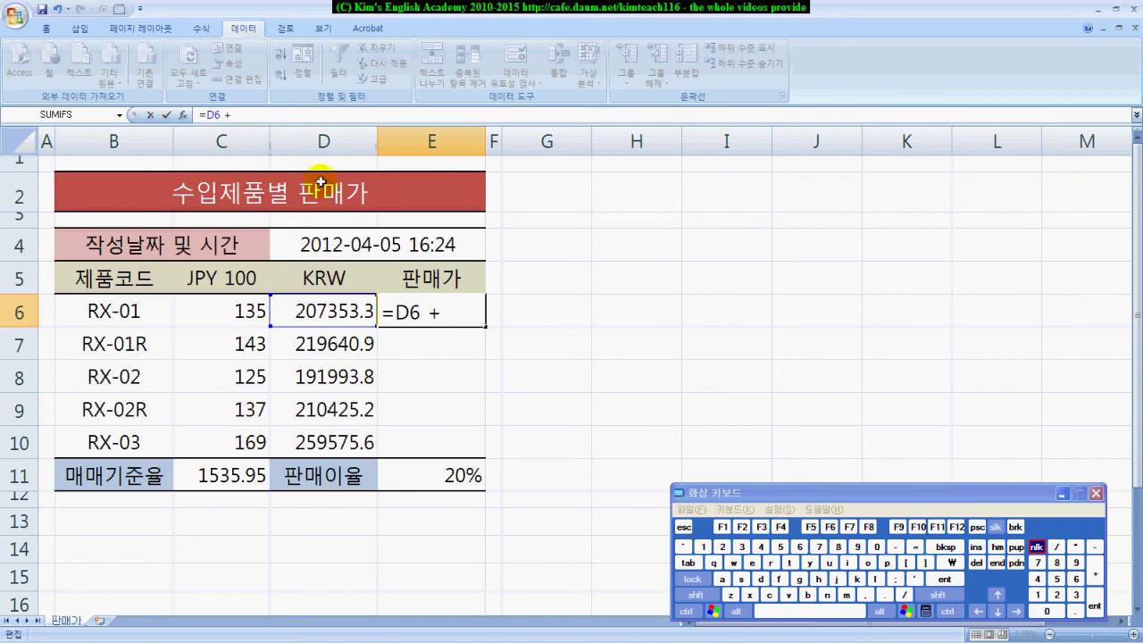
click(328, 311)
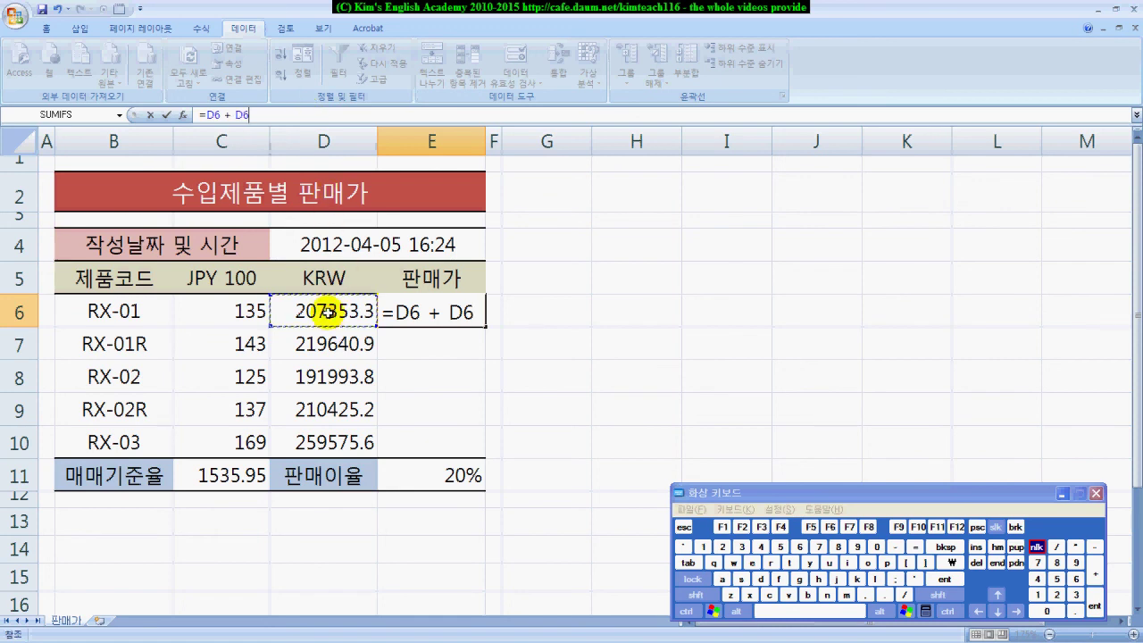
text(*)
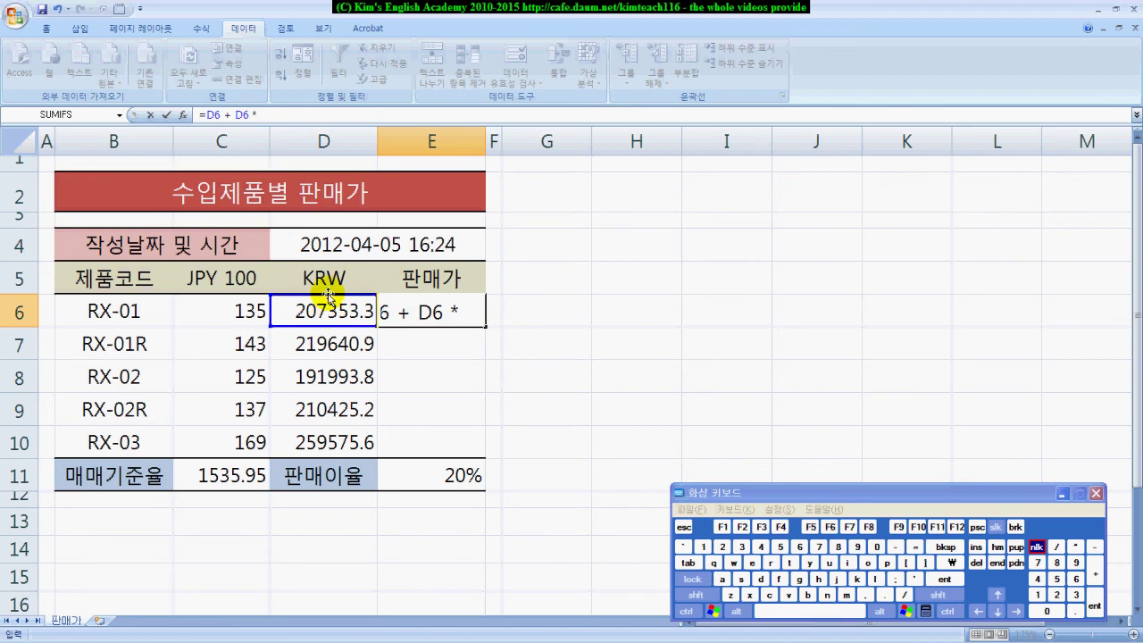
click(449, 475)
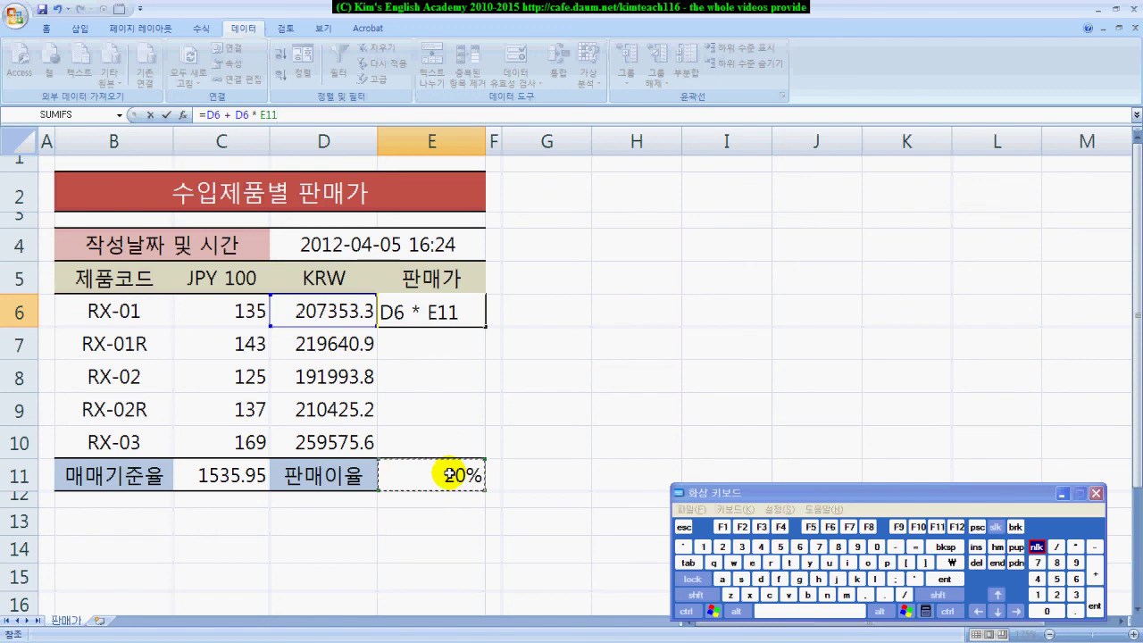
key(F4)
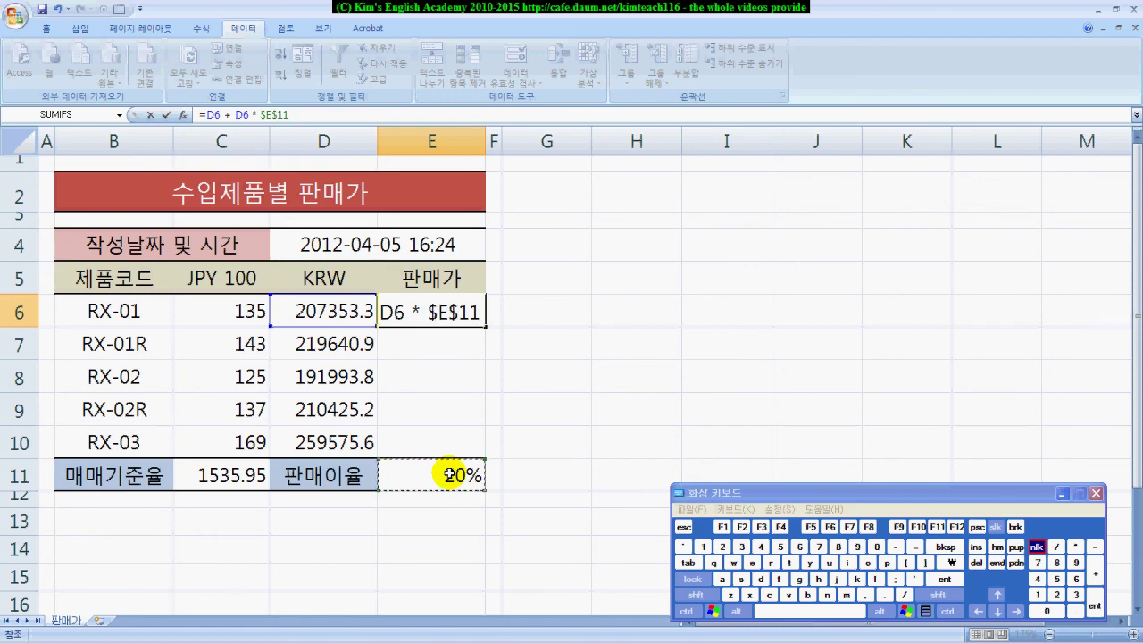
key(Return)
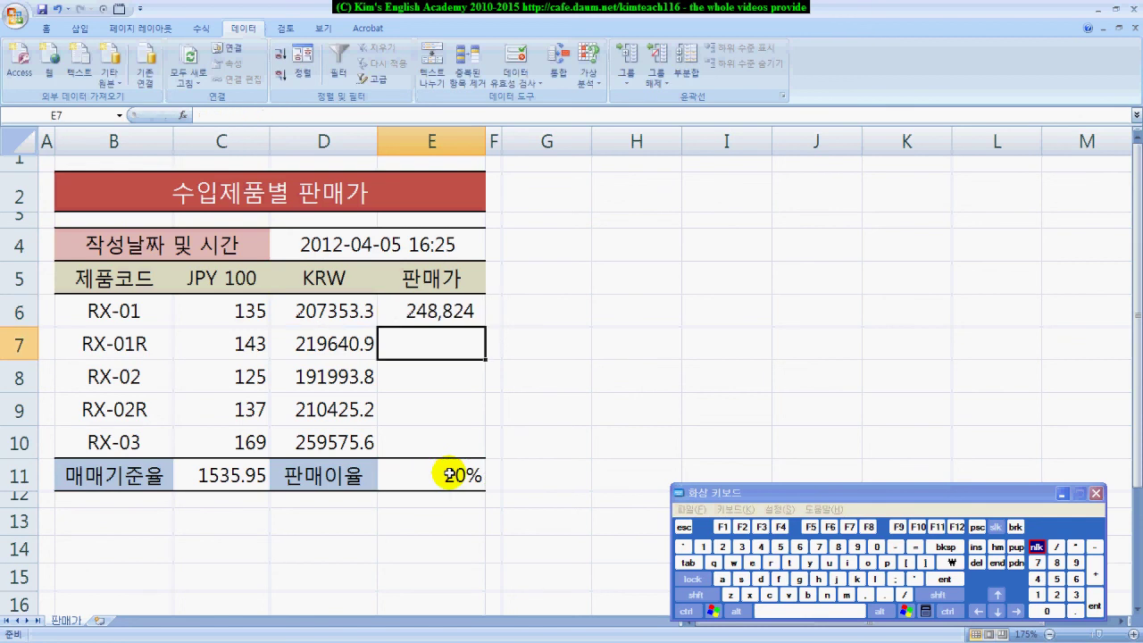
click(428, 310)
click(428, 310)
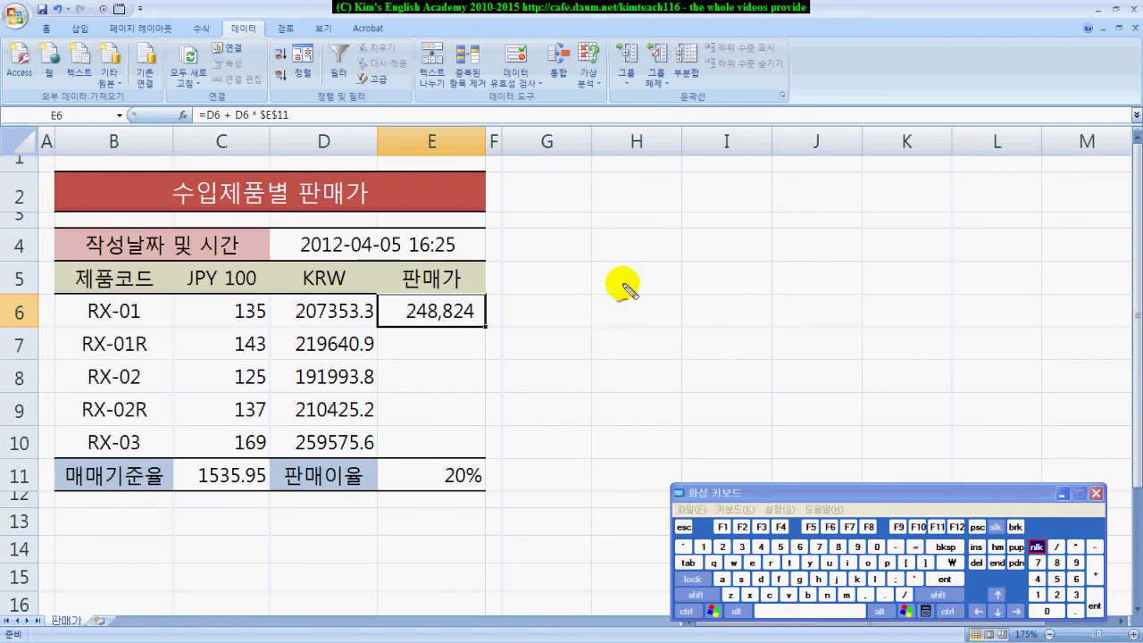
click(742, 252)
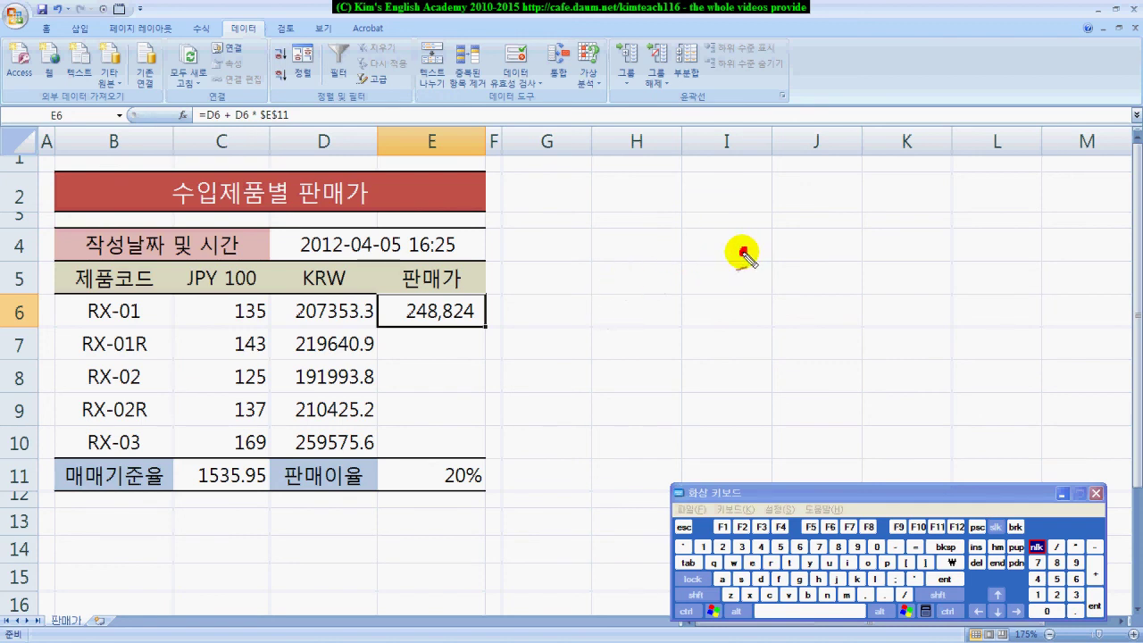
mouse_move(706, 230)
mouse_down()
mouse_move(683, 248)
mouse_move(625, 235)
mouse_move(602, 252)
mouse_move(624, 236)
mouse_up()
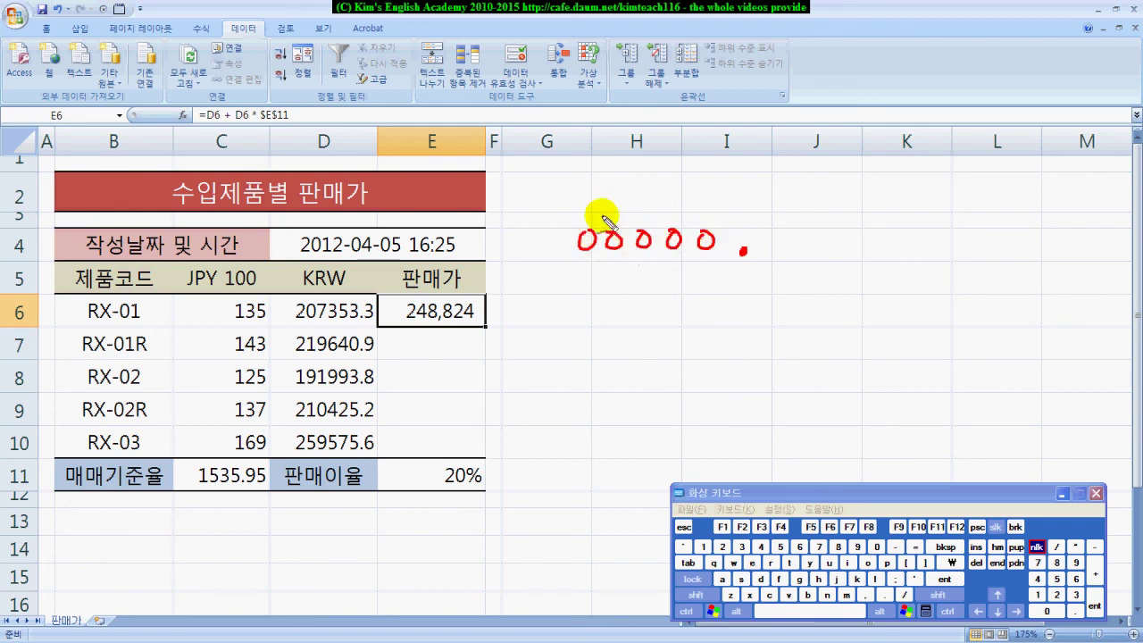
drag(714, 258, 589, 258)
mouse_move(790, 230)
mouse_down()
mouse_move(839, 250)
mouse_move(829, 230)
mouse_move(914, 231)
mouse_up()
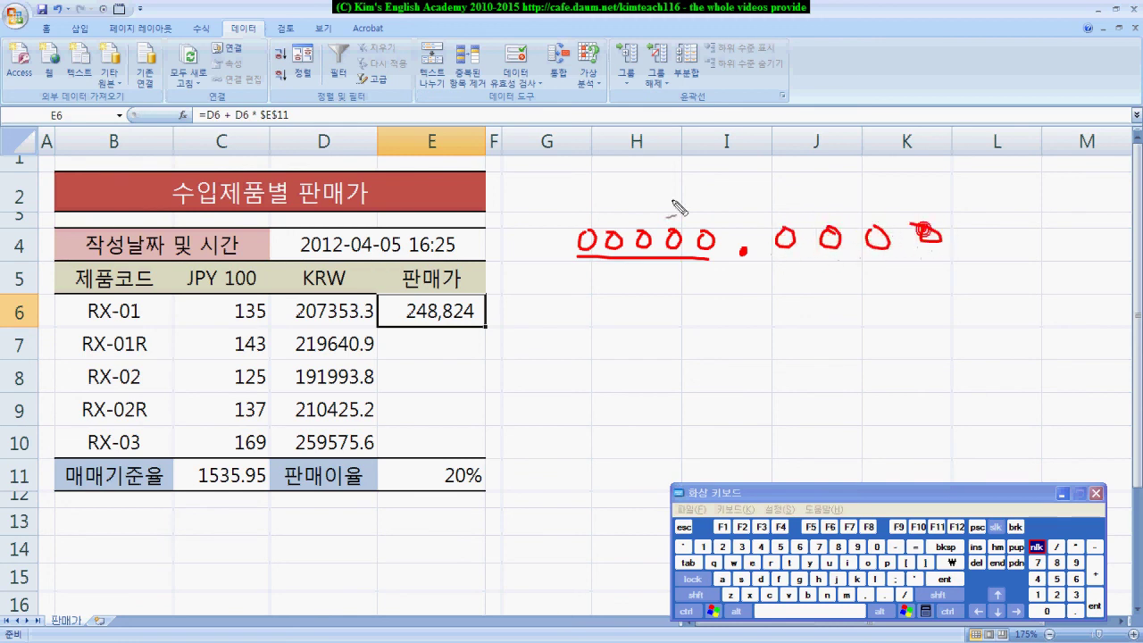
drag(361, 324, 375, 322)
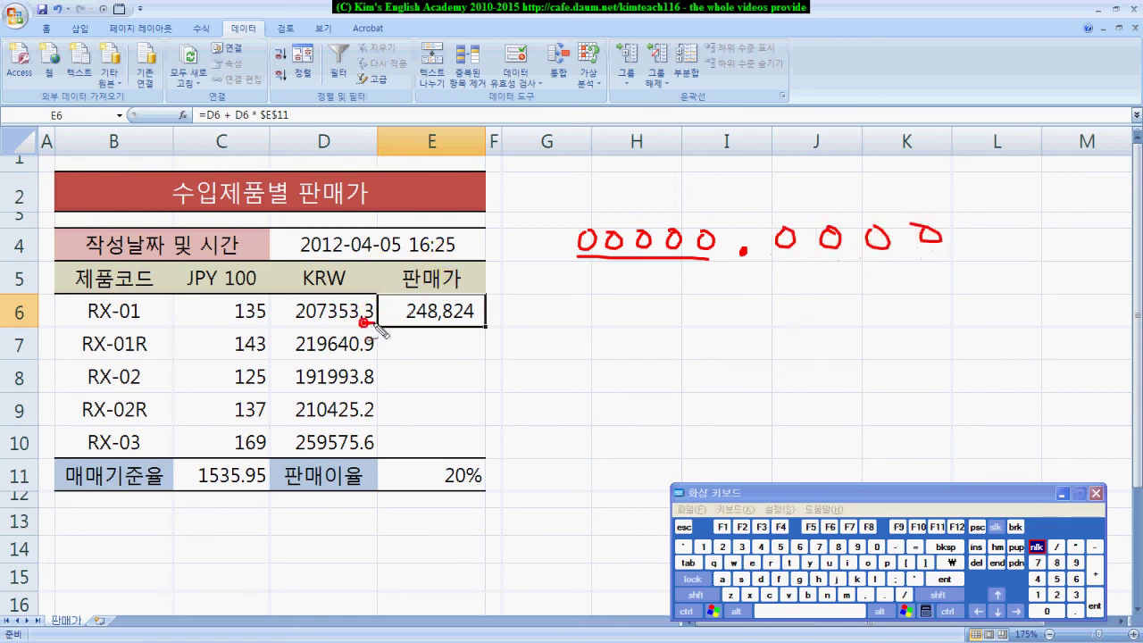
mouse_move(791, 266)
mouse_down()
mouse_move(788, 284)
mouse_move(889, 261)
mouse_move(884, 279)
mouse_move(964, 268)
mouse_up()
drag(954, 256, 953, 282)
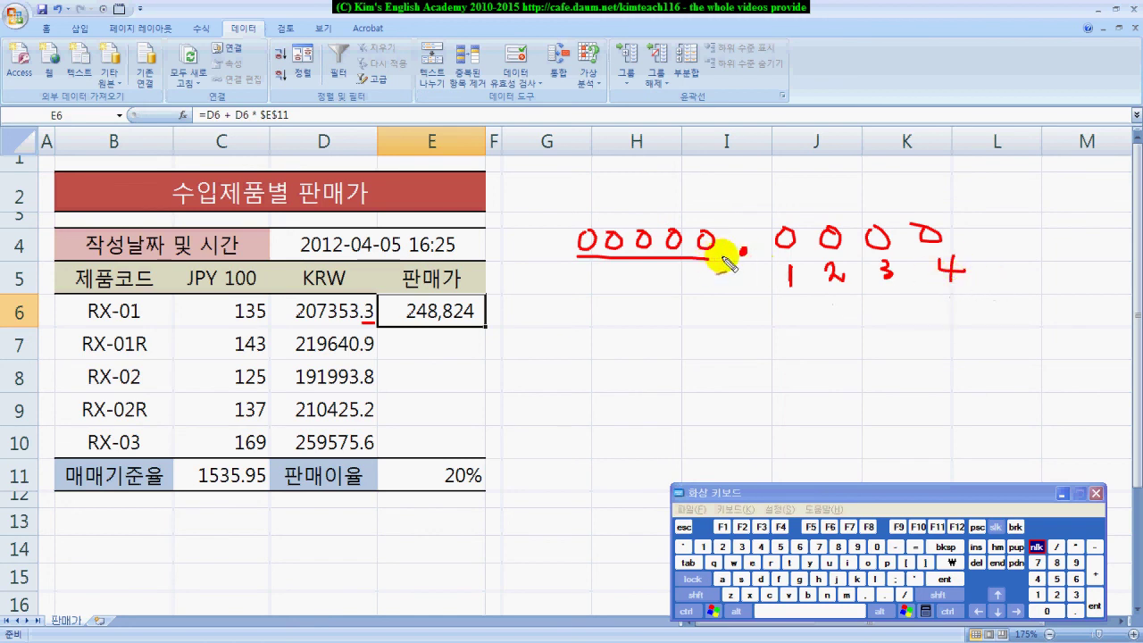
drag(710, 284, 709, 283)
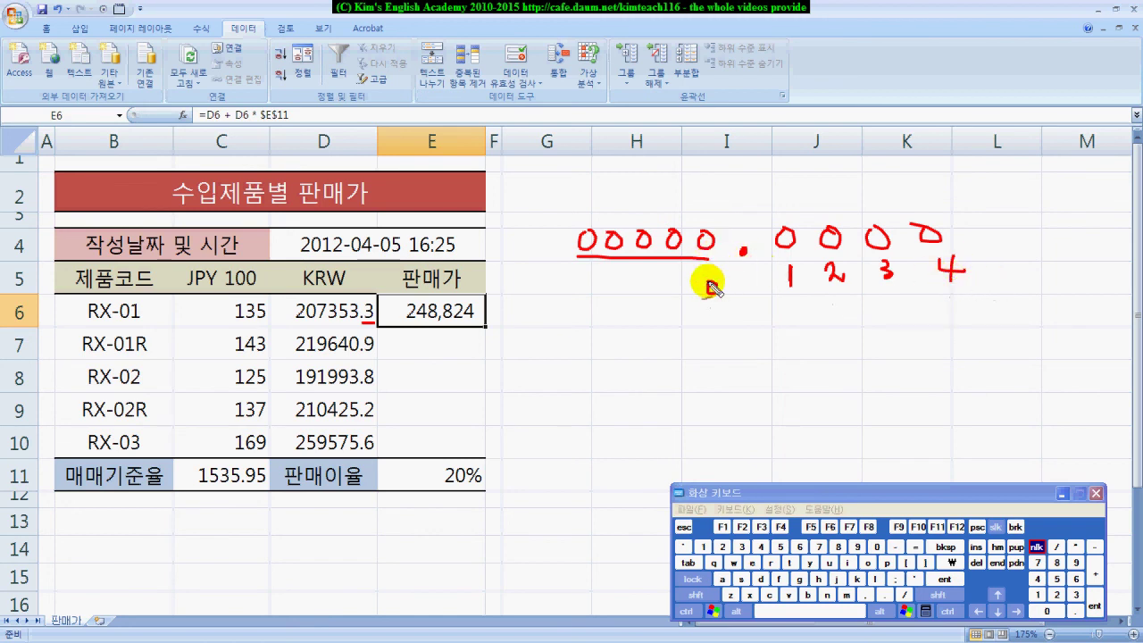
drag(657, 212, 675, 217)
drag(629, 270, 657, 275)
drag(594, 214, 609, 220)
mouse_move(559, 268)
mouse_down()
mouse_move(585, 270)
mouse_move(575, 283)
mouse_up()
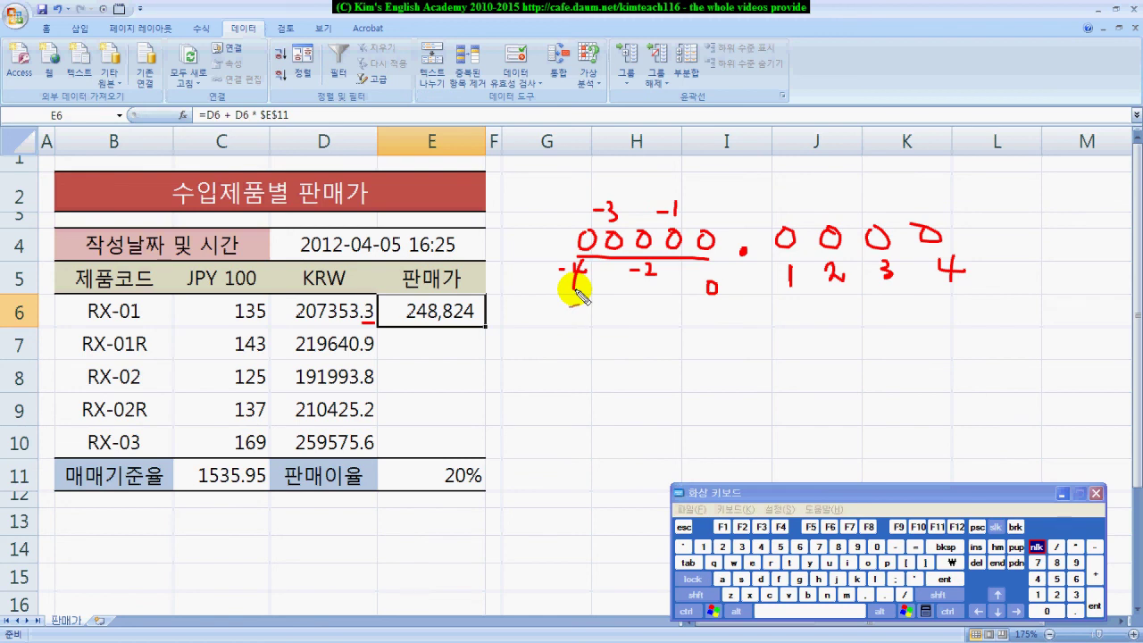
drag(640, 213, 663, 281)
key(ctrl+z)
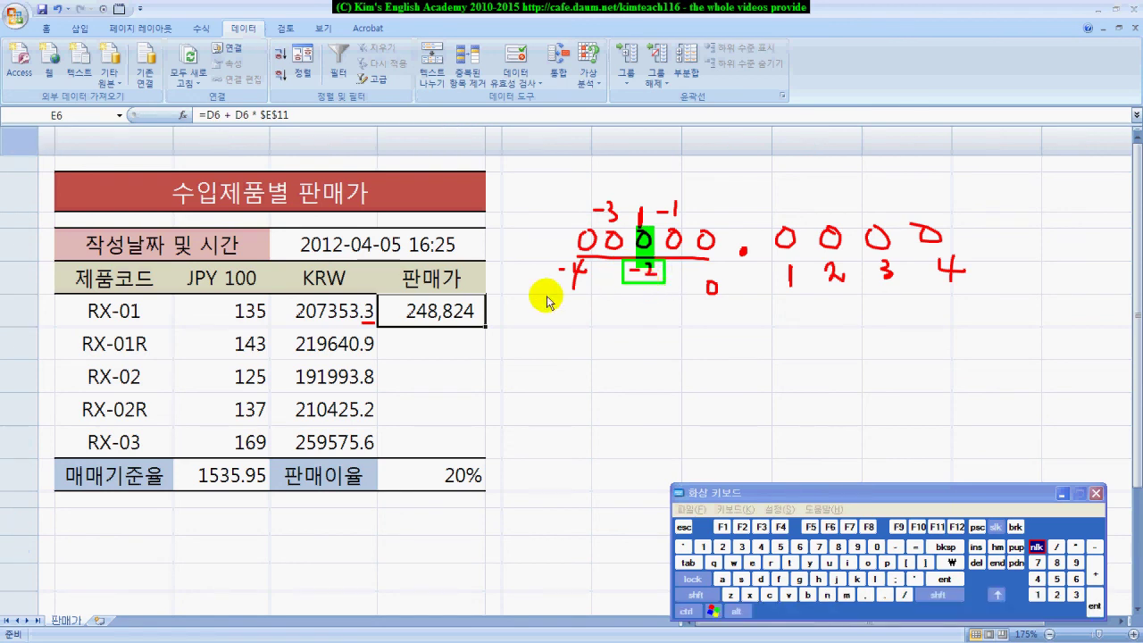
key(Escape)
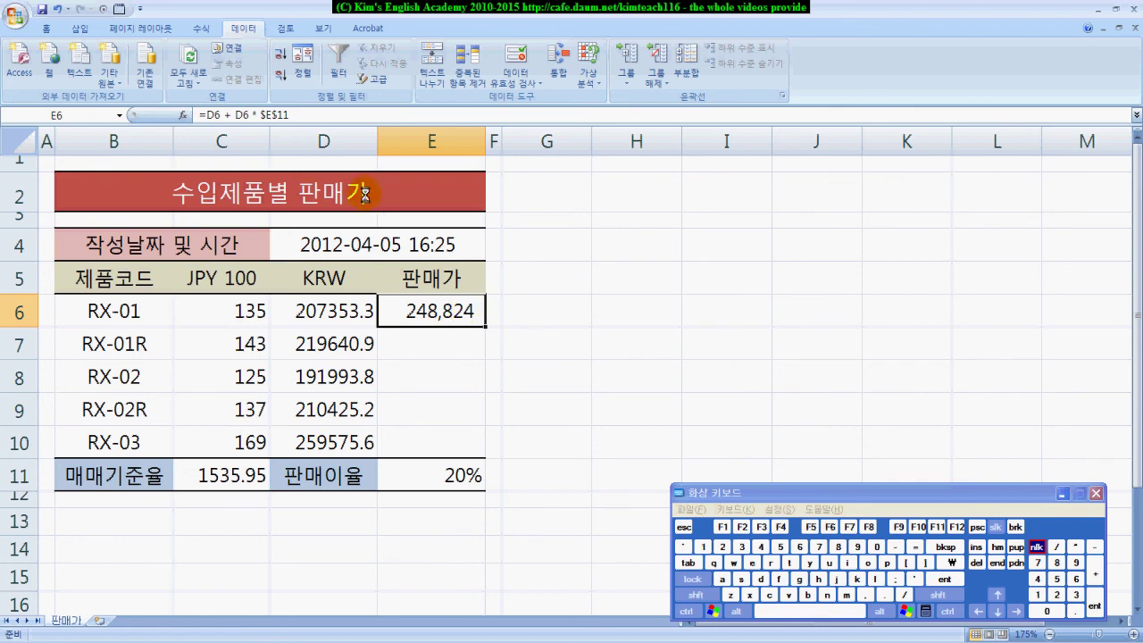
Wrap the E6 selling price formula in ROUNDUP with -2 as the number of digits.
click(205, 115)
click(205, 115)
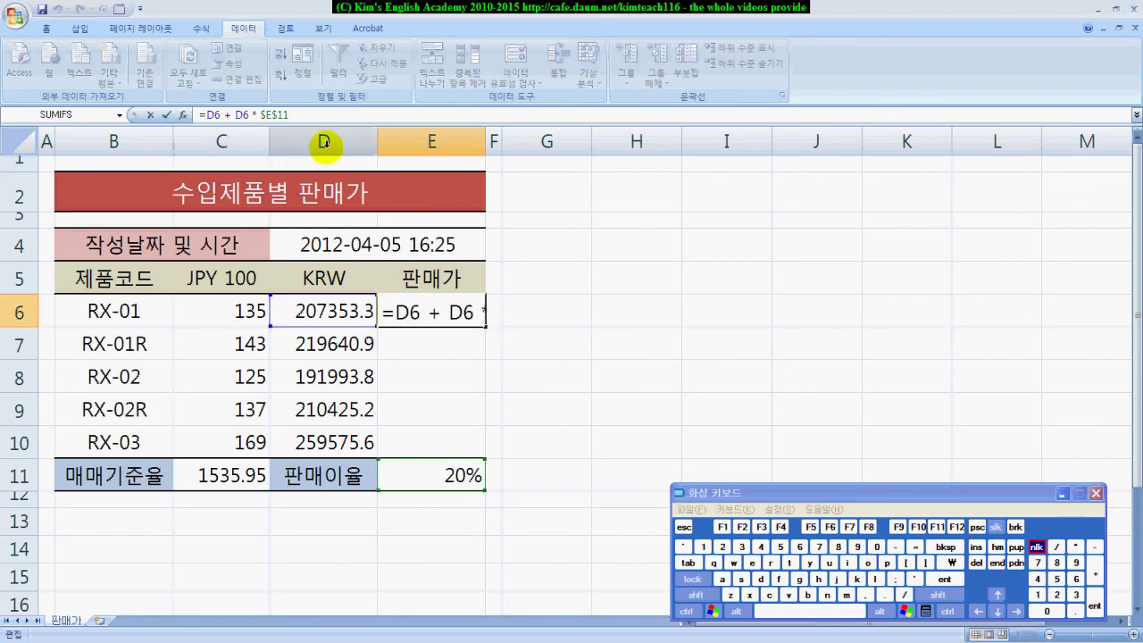
text(r)
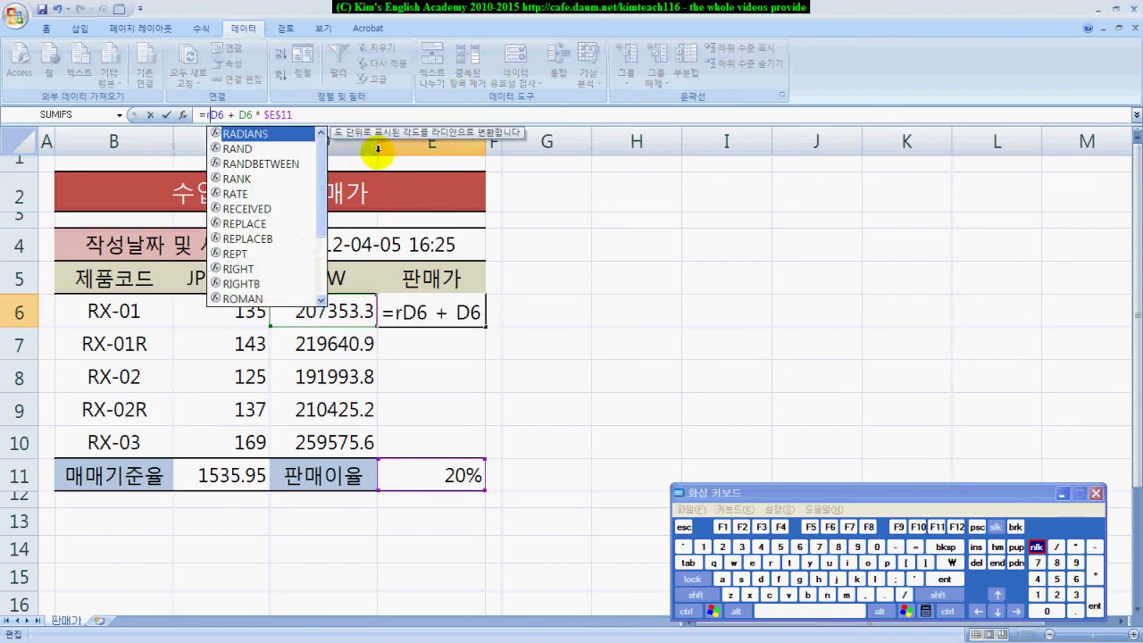
drag(327, 152, 316, 191)
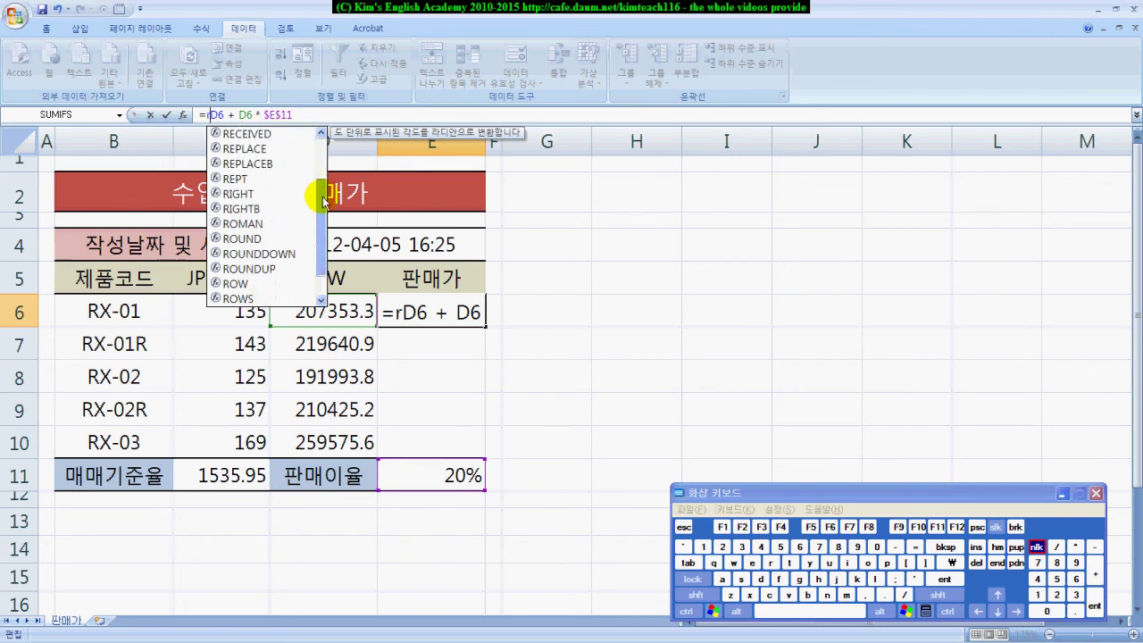
click(268, 270)
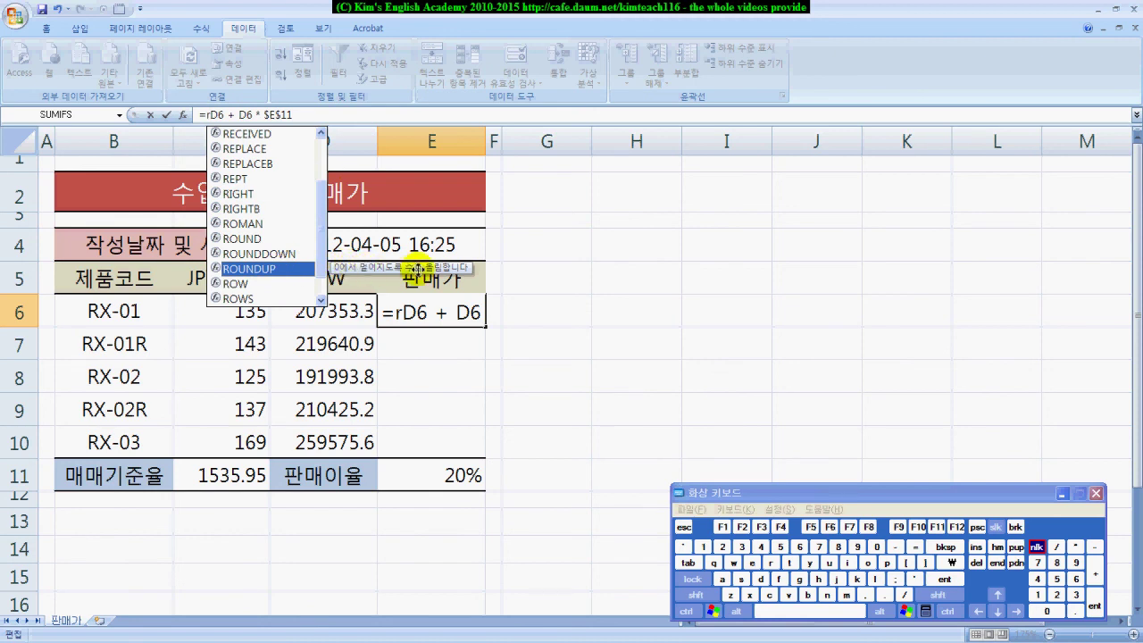
double_click(256, 270)
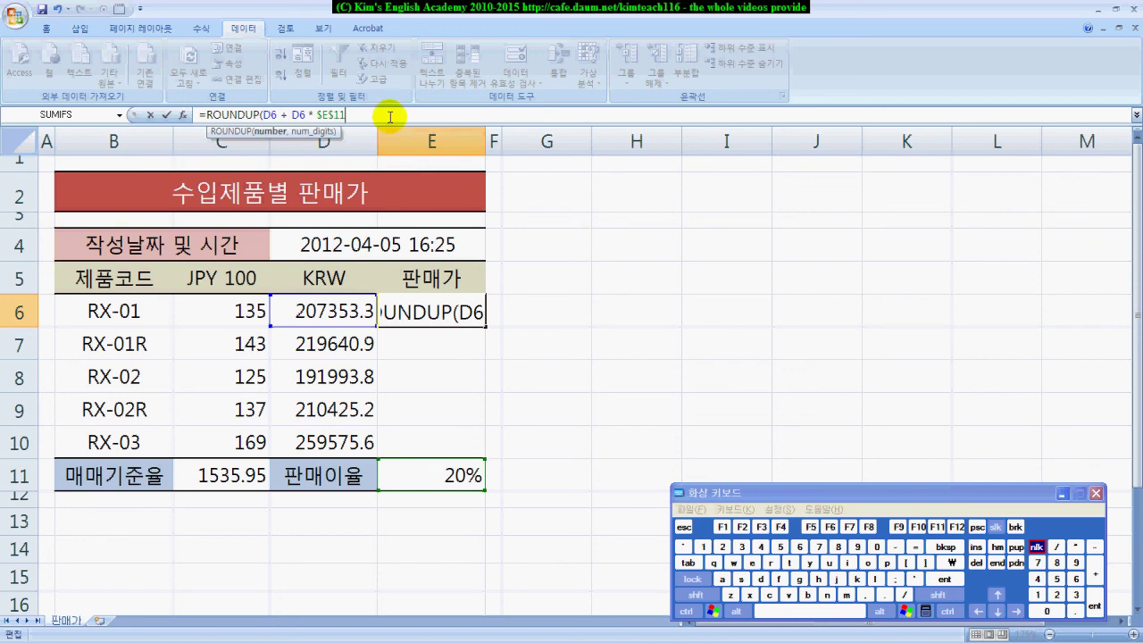
text(,)
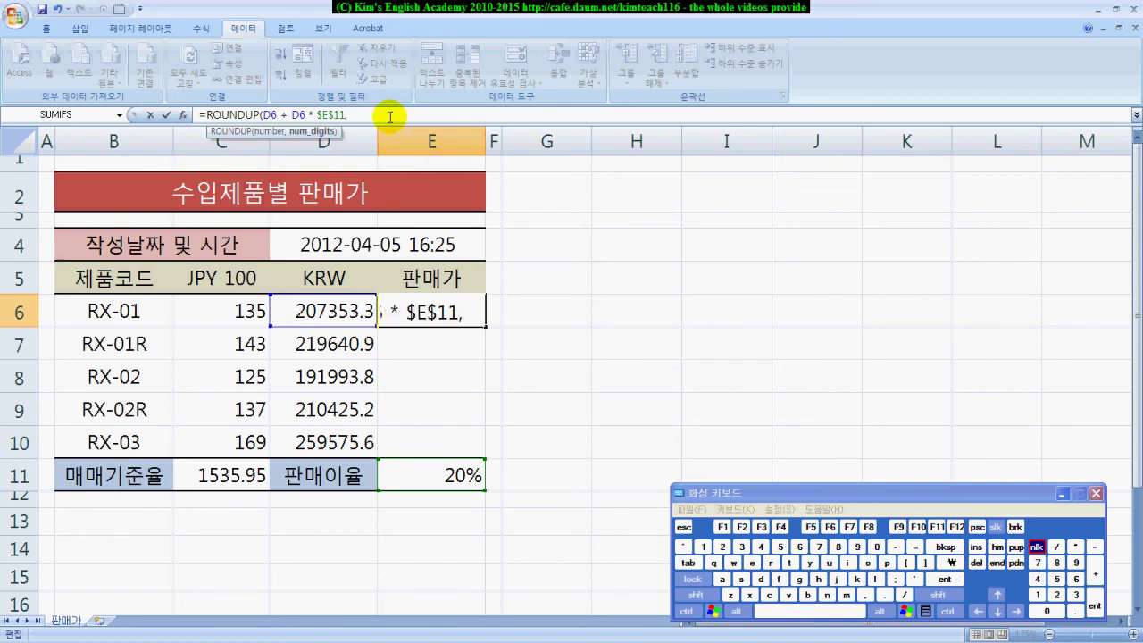
text( -2)
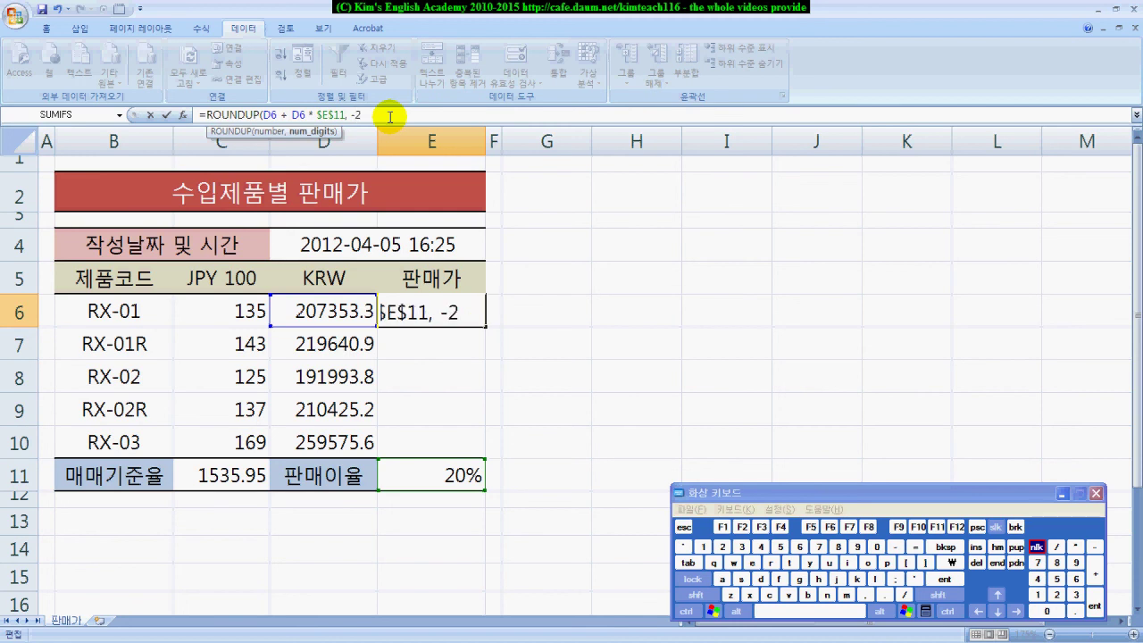
key(Return)
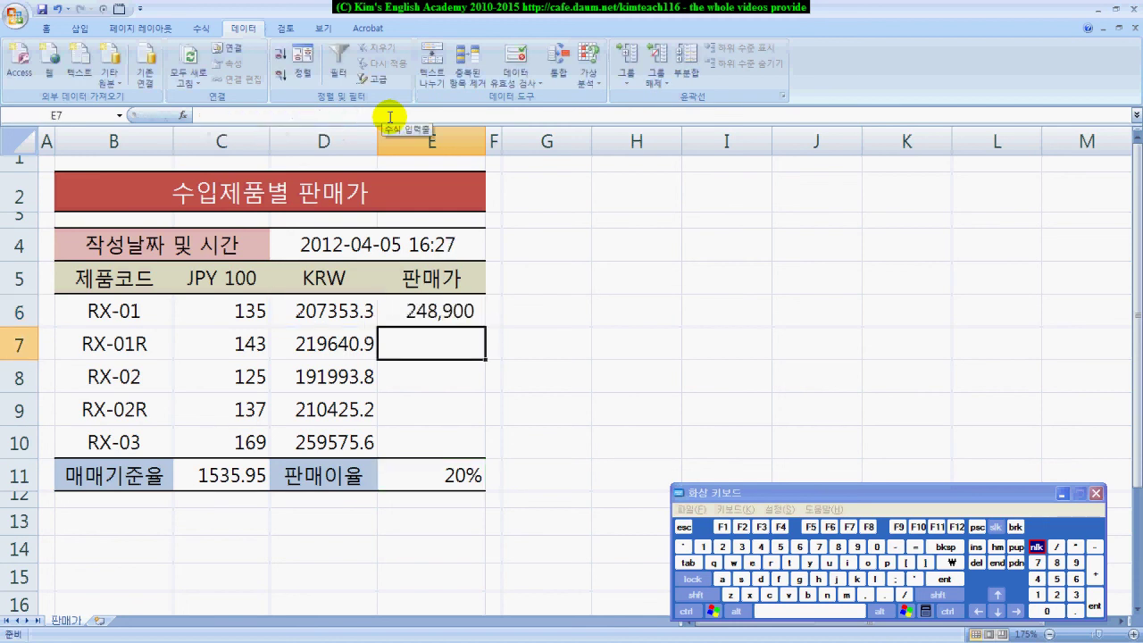
Fill the ROUNDUP formula from E6 down through E10 to complete the 판매가 column.
key(Up)
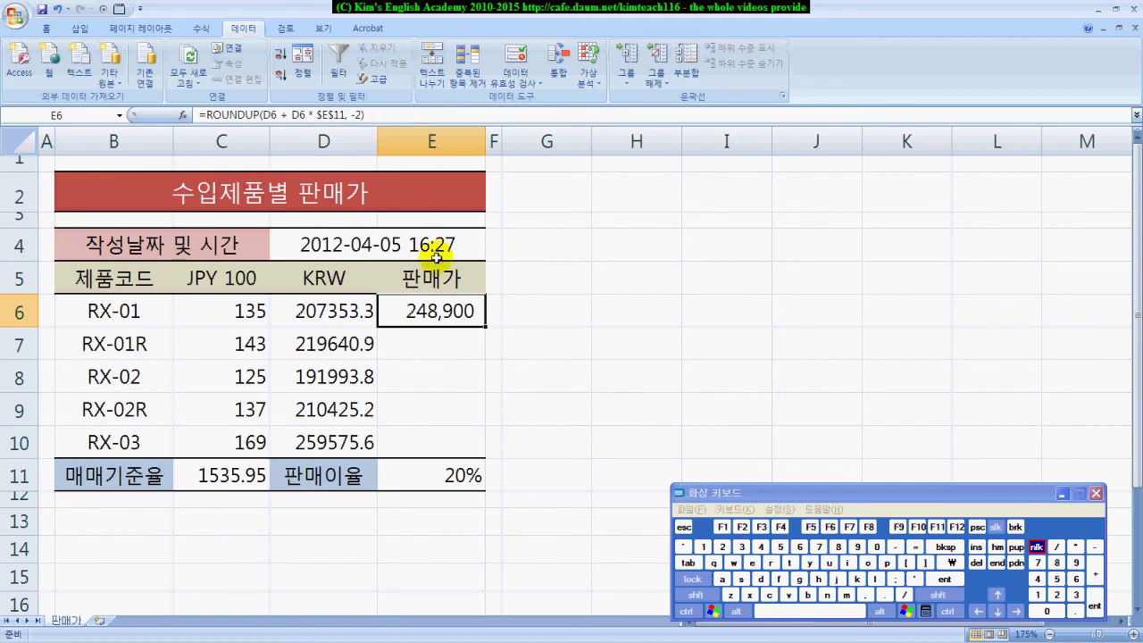
drag(484, 325, 484, 451)
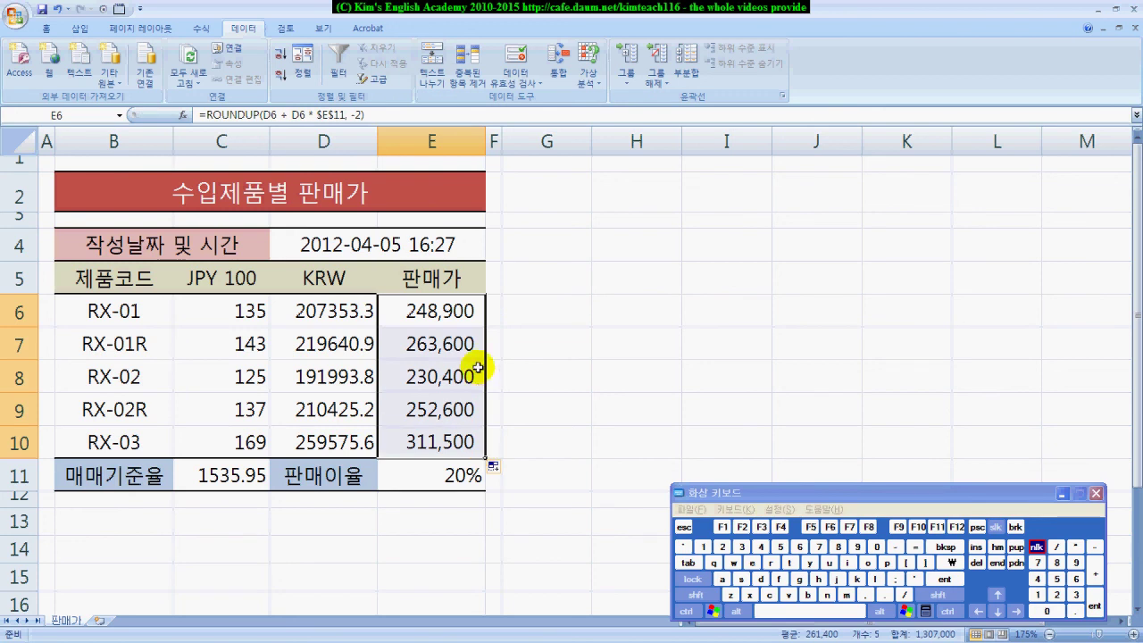
click(457, 312)
click(571, 316)
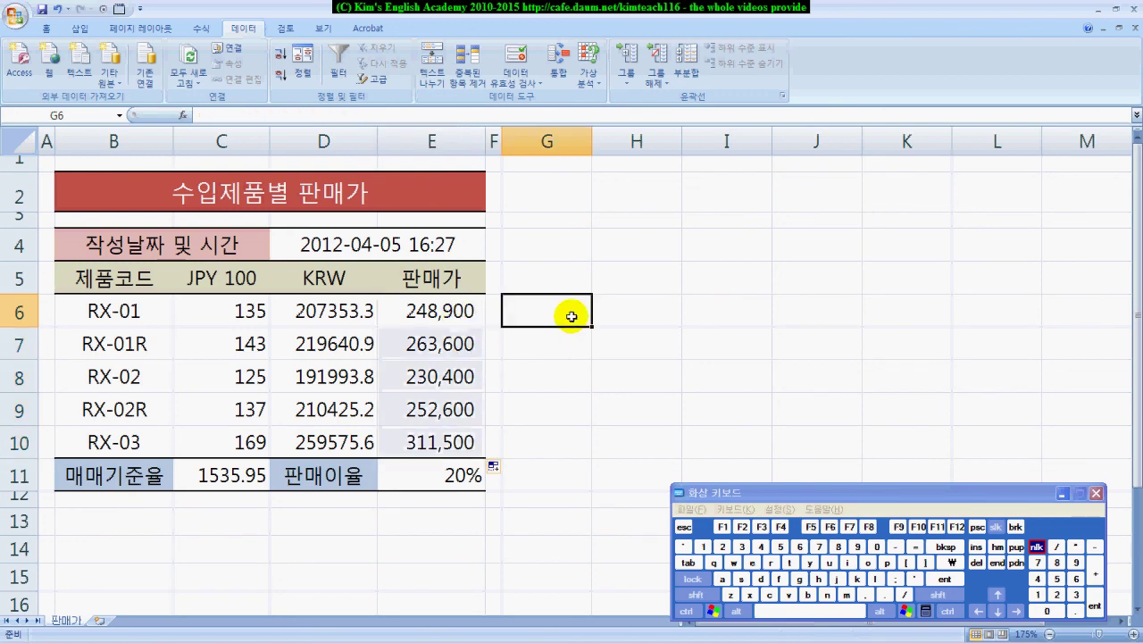